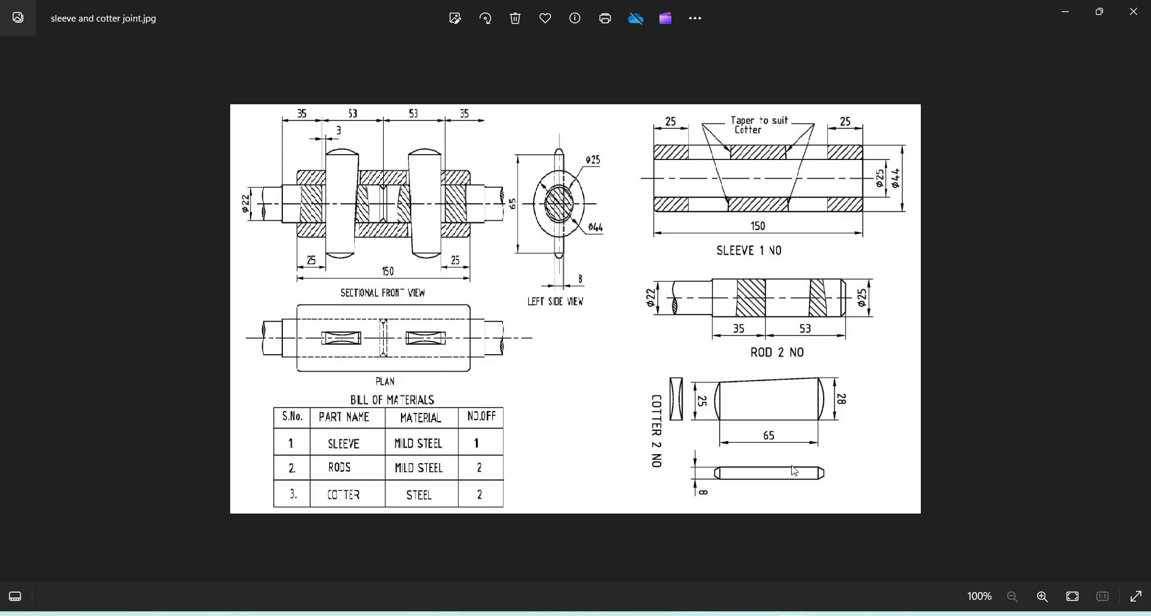
- Switch to SOLIDWORKS, create a new part document and set its unit system to MMGS
key(alt+Tab)
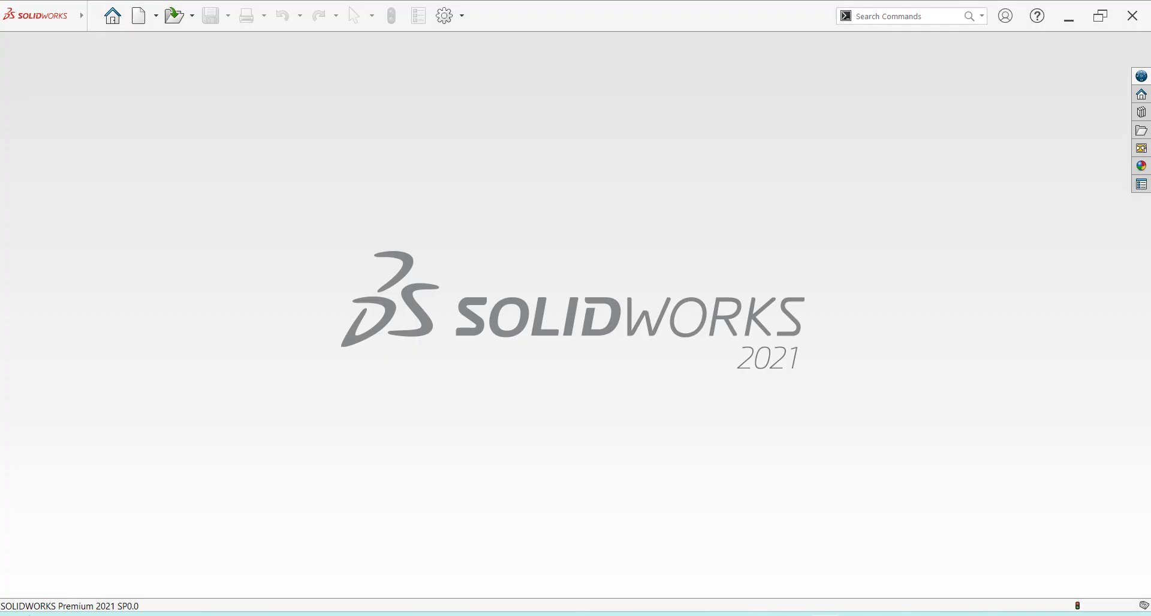
click(95, 20)
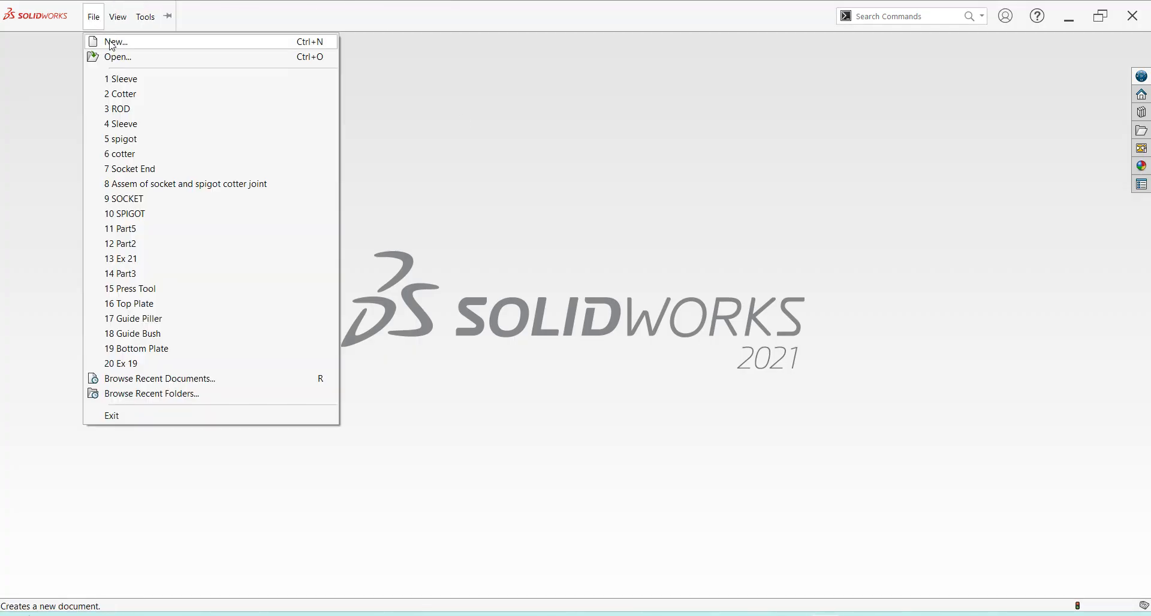
click(114, 41)
click(486, 471)
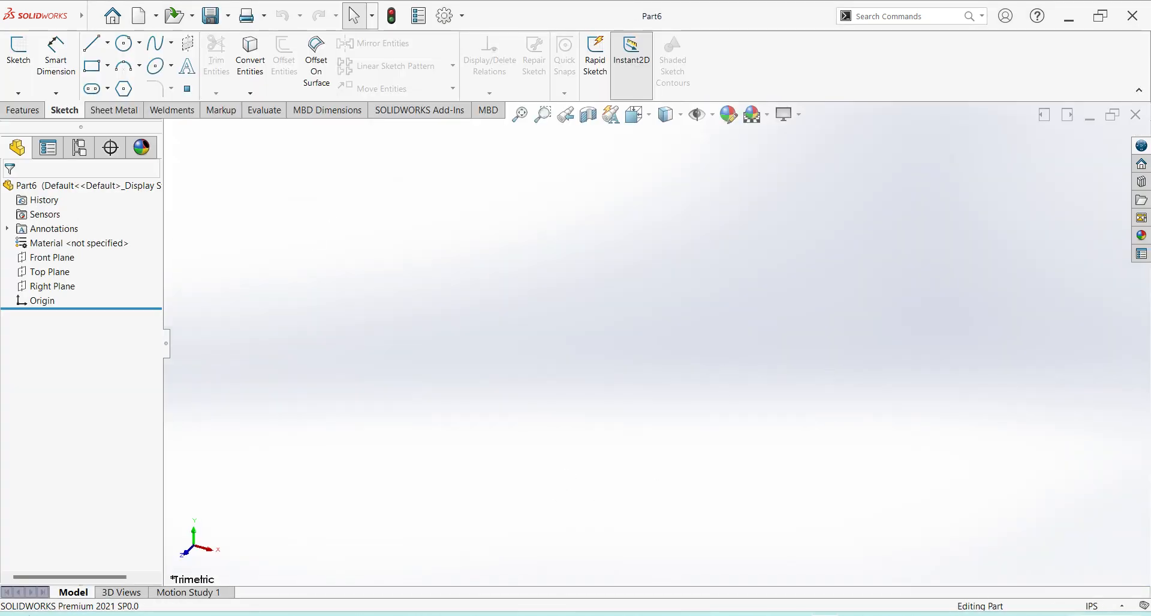
click(1091, 606)
click(1085, 553)
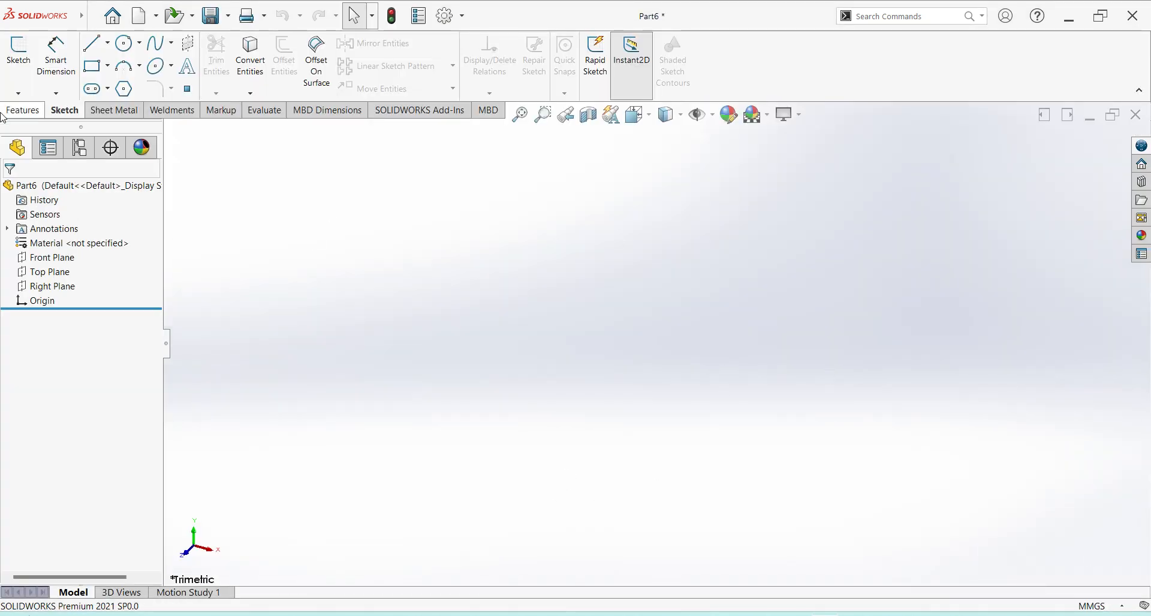
- Start a sketch on the Front Plane and draw a horizontal corner rectangle about 150 mm long above the origin
click(19, 52)
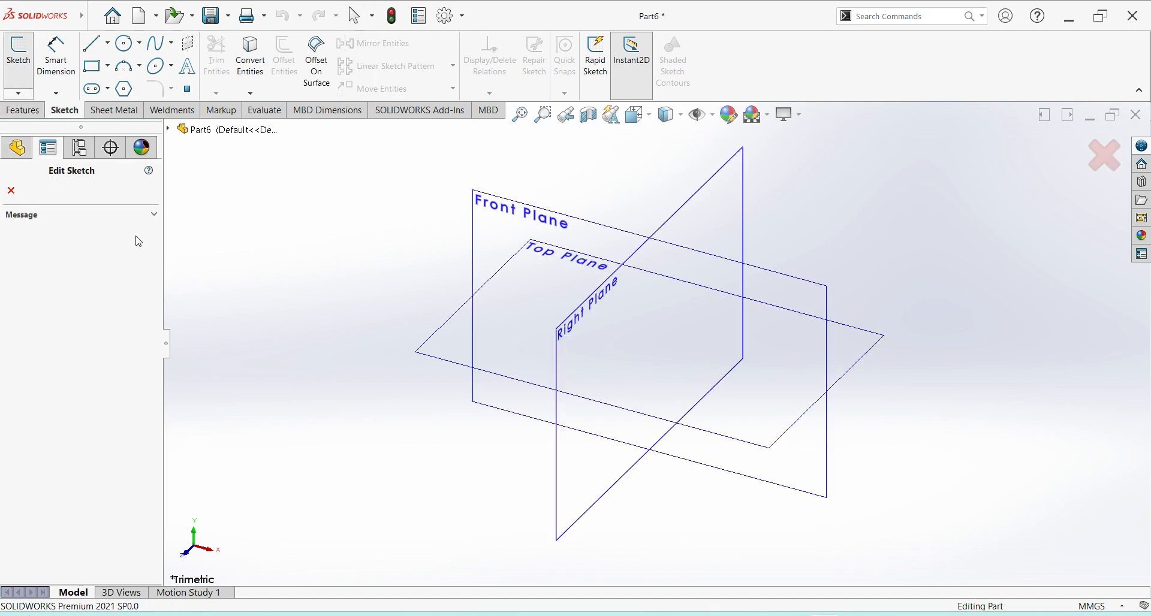
click(693, 260)
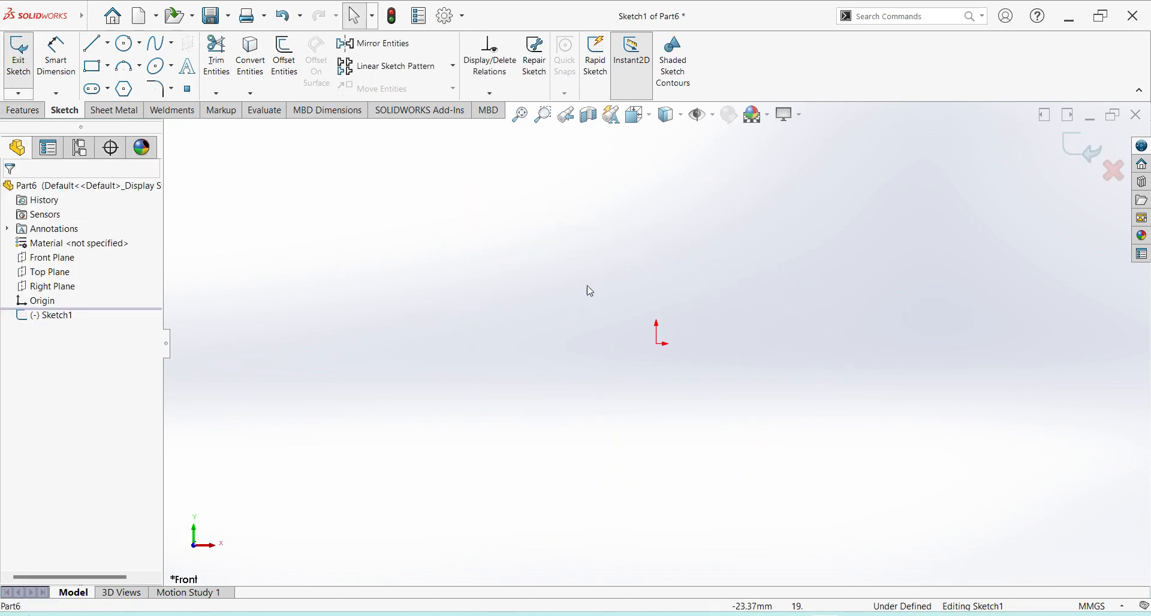
click(90, 66)
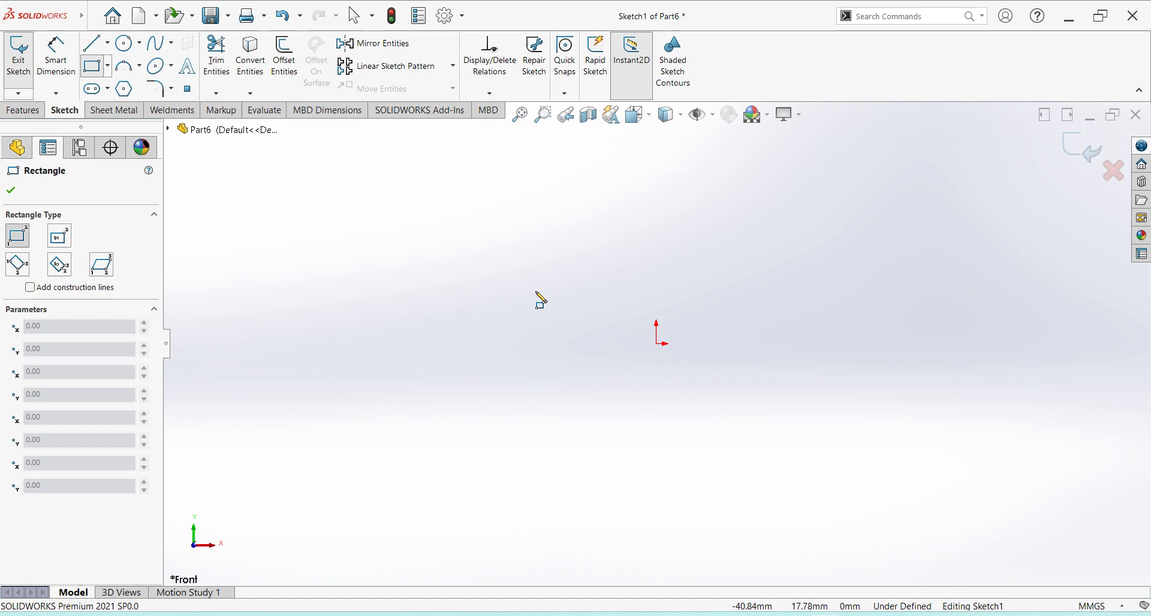
click(537, 241)
click(980, 286)
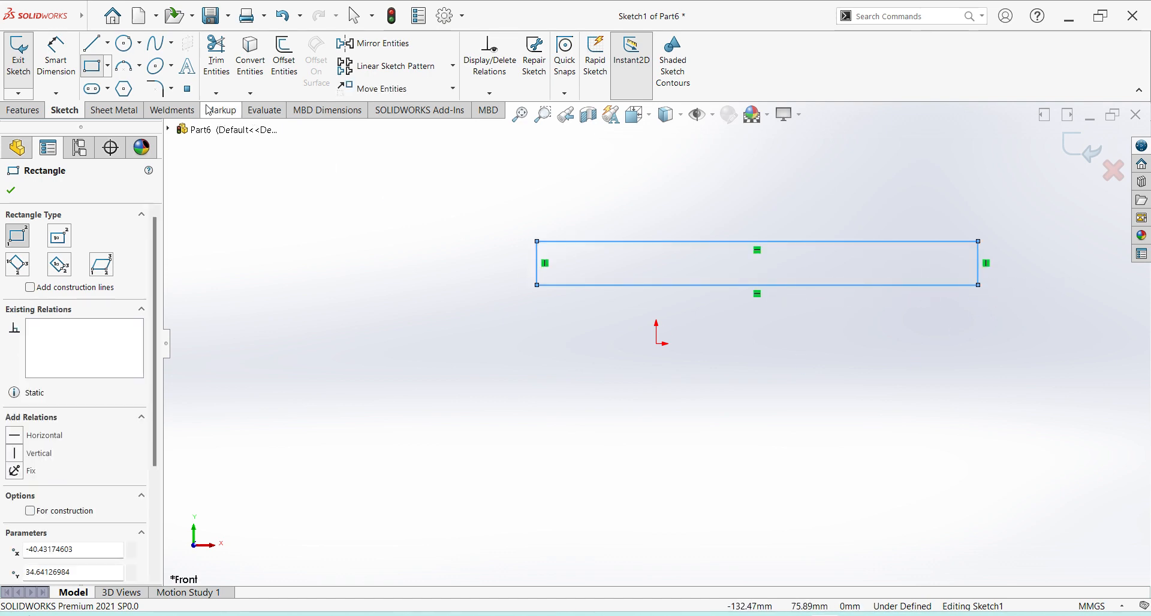
- Dimension the rectangle's upper edge 22 mm from the origin
click(55, 57)
click(637, 243)
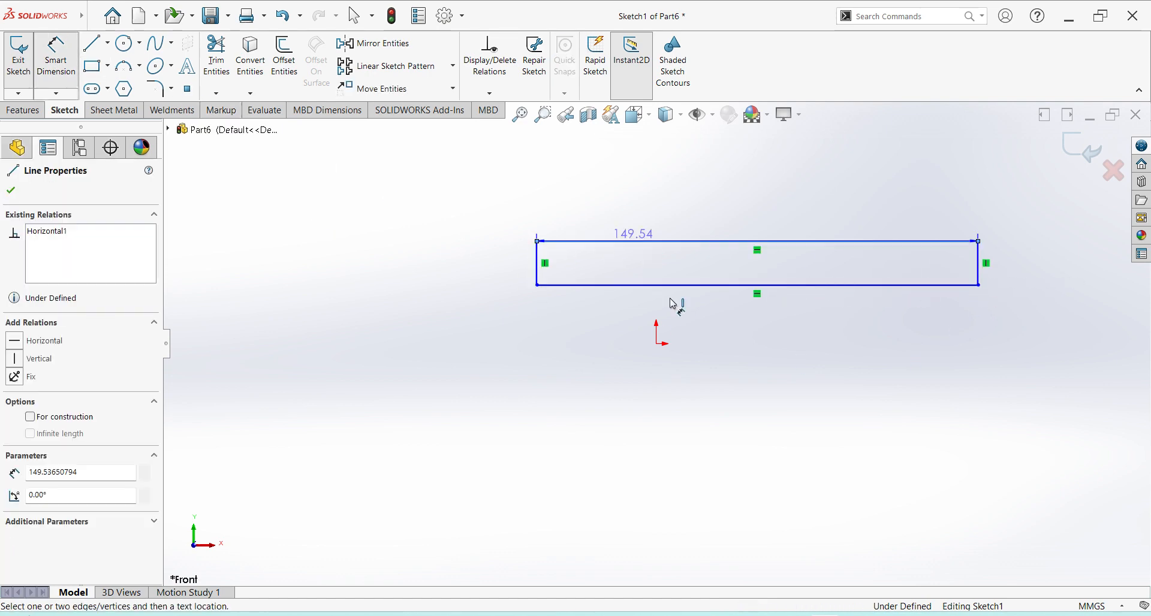
click(657, 343)
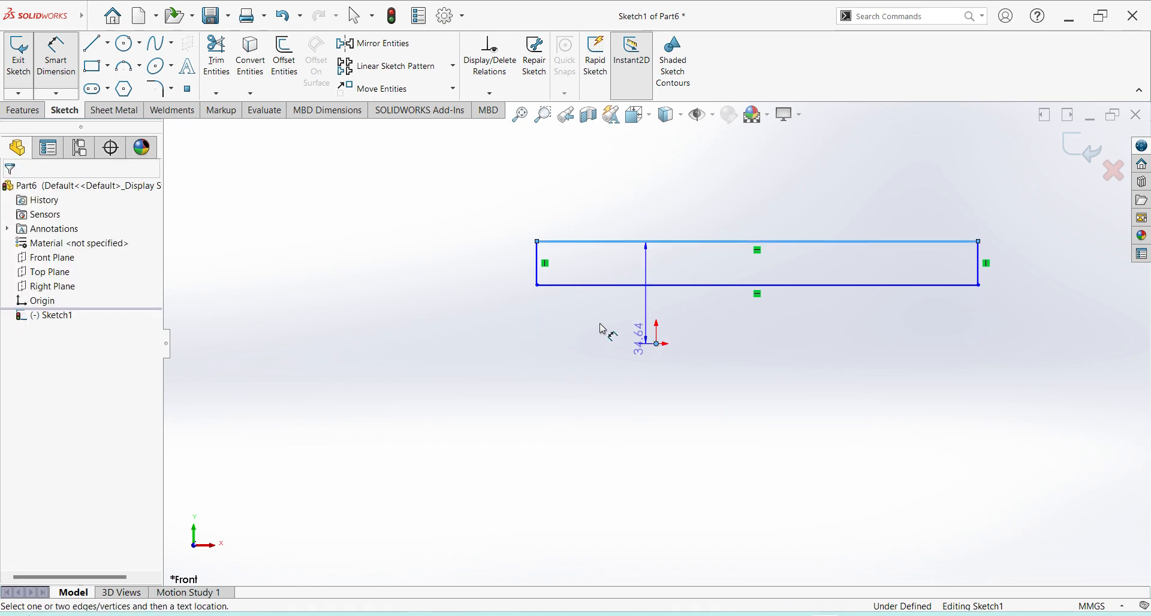
click(471, 312)
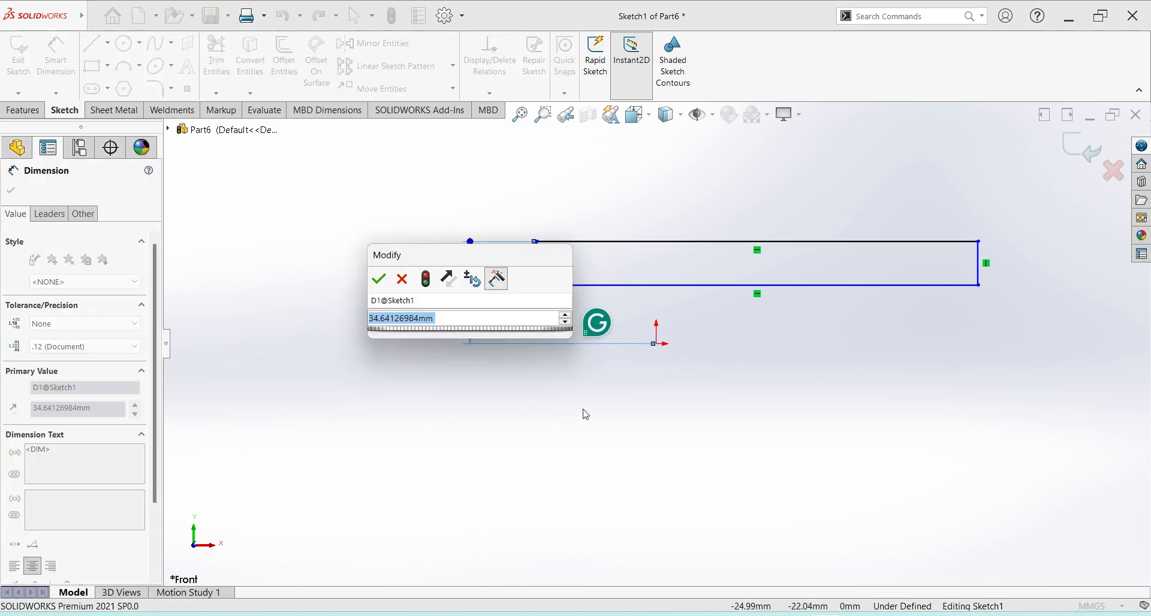
text(22)
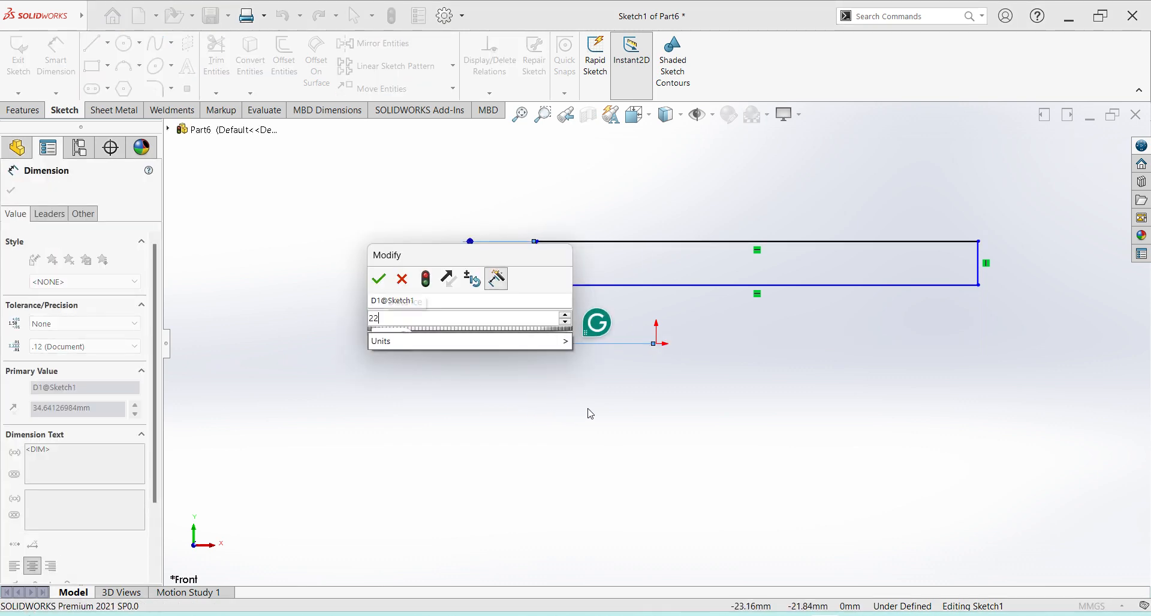
key(Return)
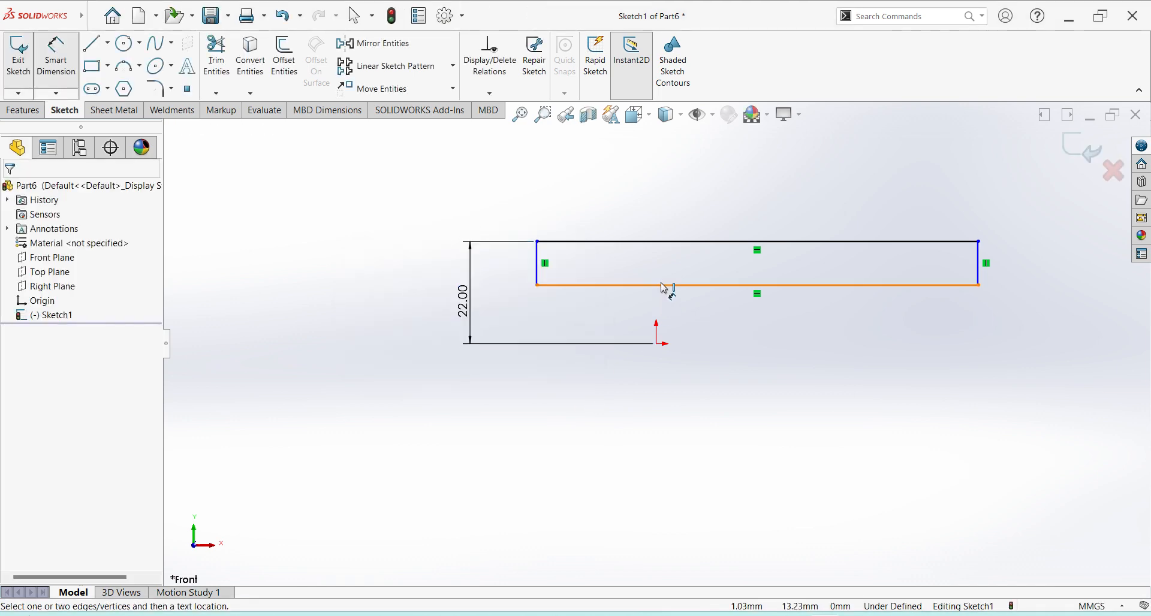
- Dimension the rectangle's lower edge 12.5 mm from the origin
click(663, 286)
click(657, 344)
click(517, 353)
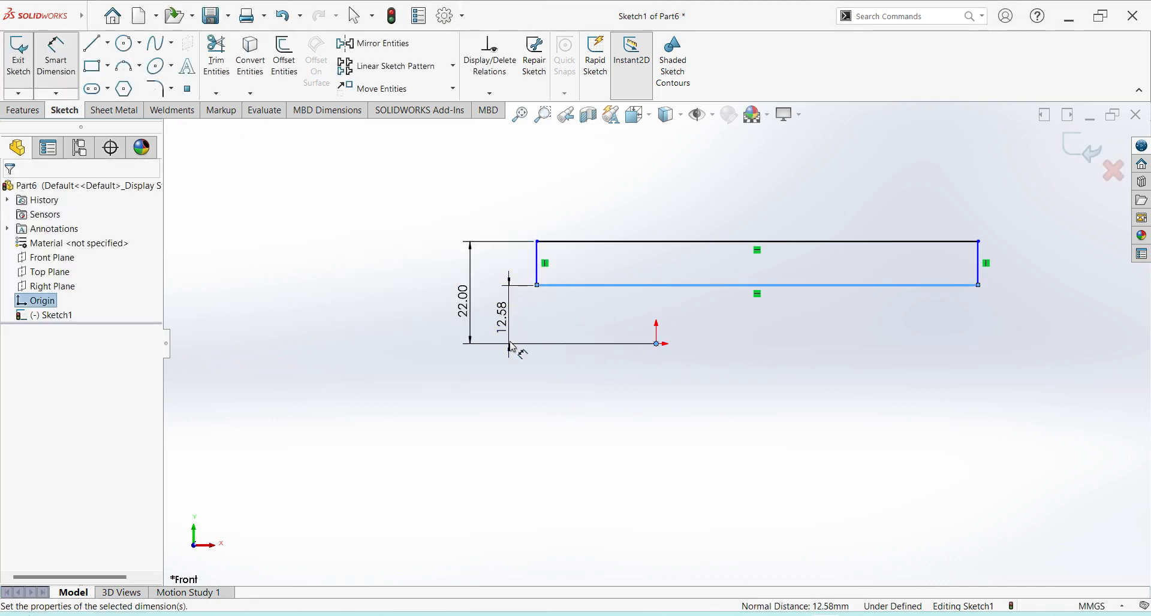
text(12.5)
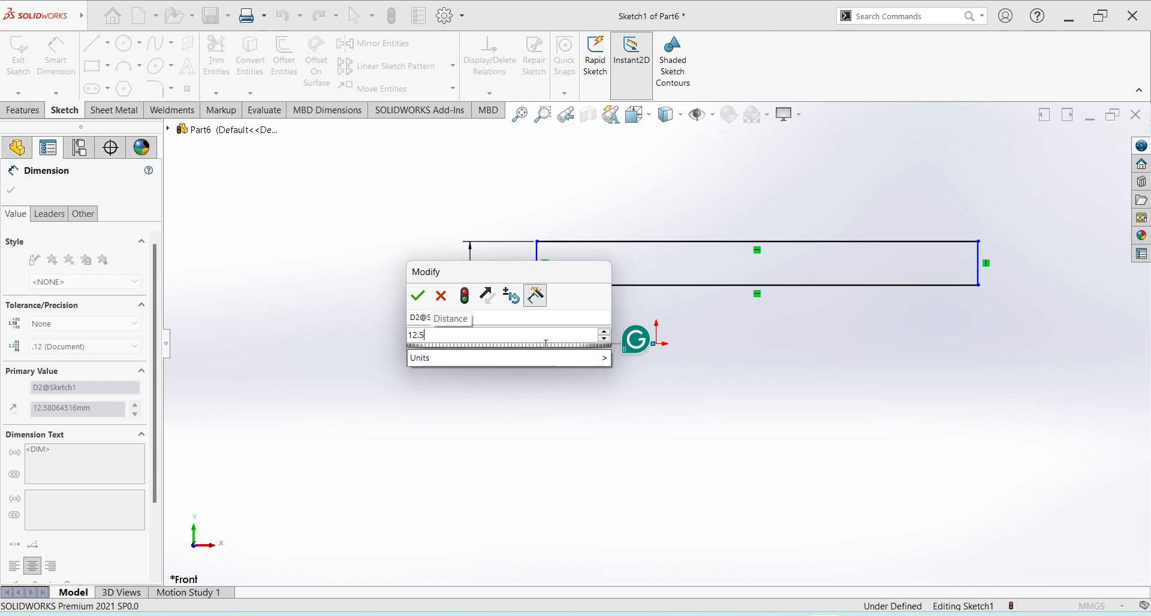
key(Return)
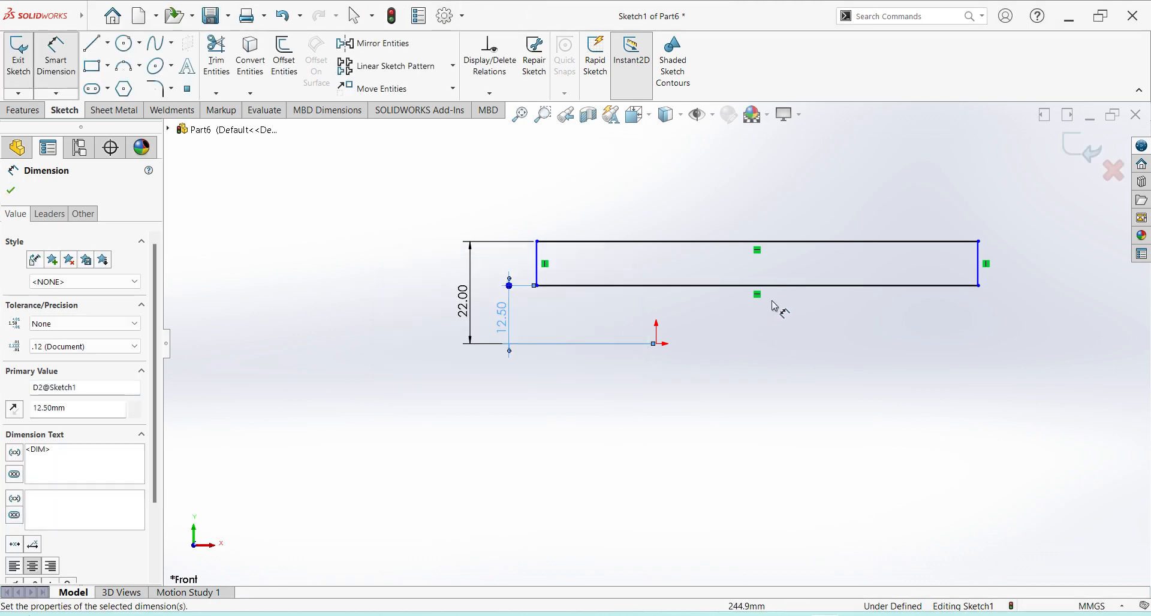
- Dimension the rectangle's length to 150 mm along its upper edge
click(804, 242)
click(803, 201)
text(150)
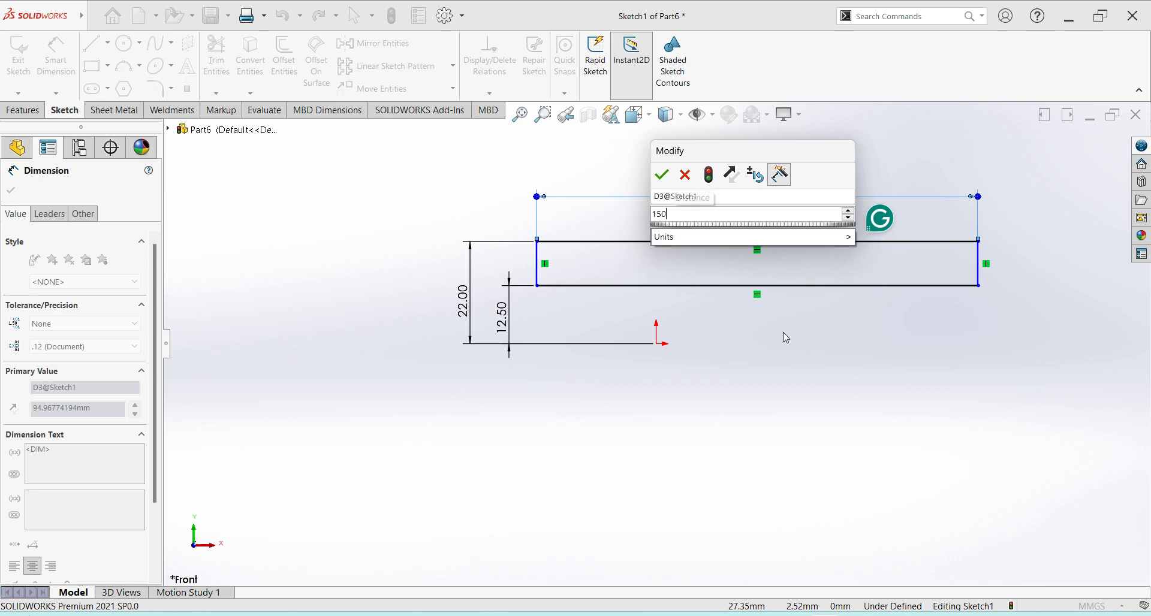
key(Return)
key(Escape)
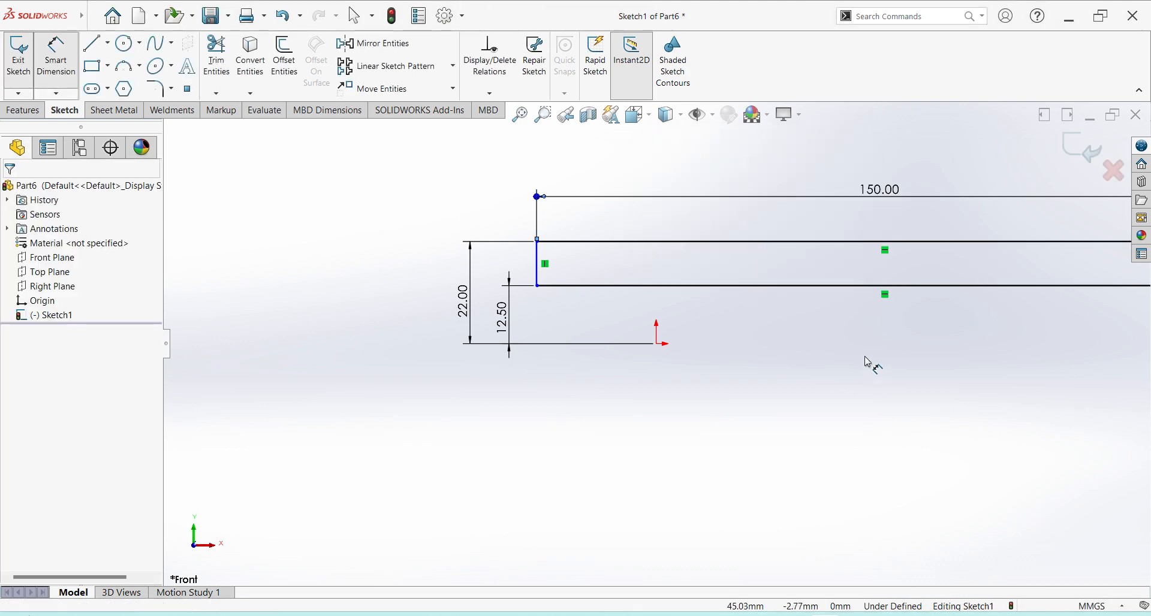
- Center the rectangle over the origin with a Vertical relation between its lower edge's midpoint and the origin
click(886, 287)
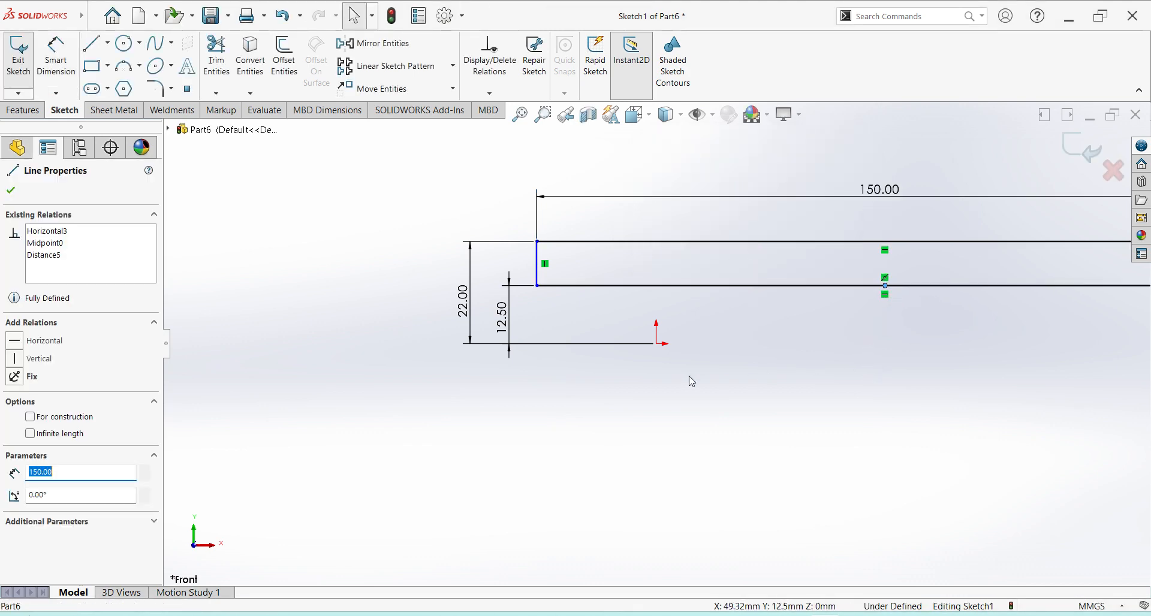
click(657, 344)
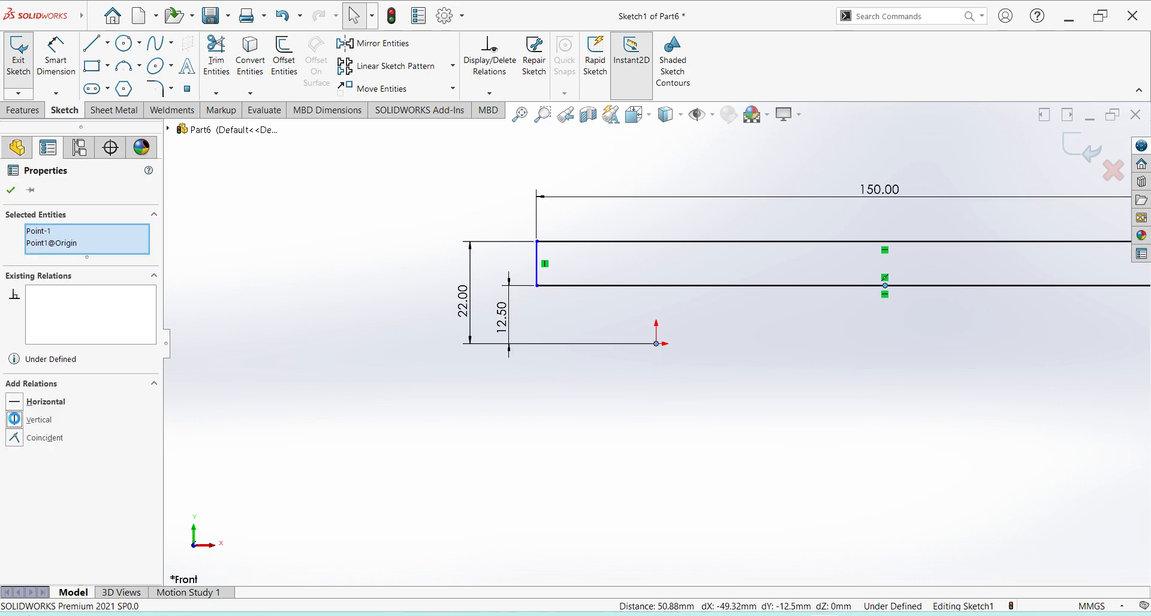
click(15, 419)
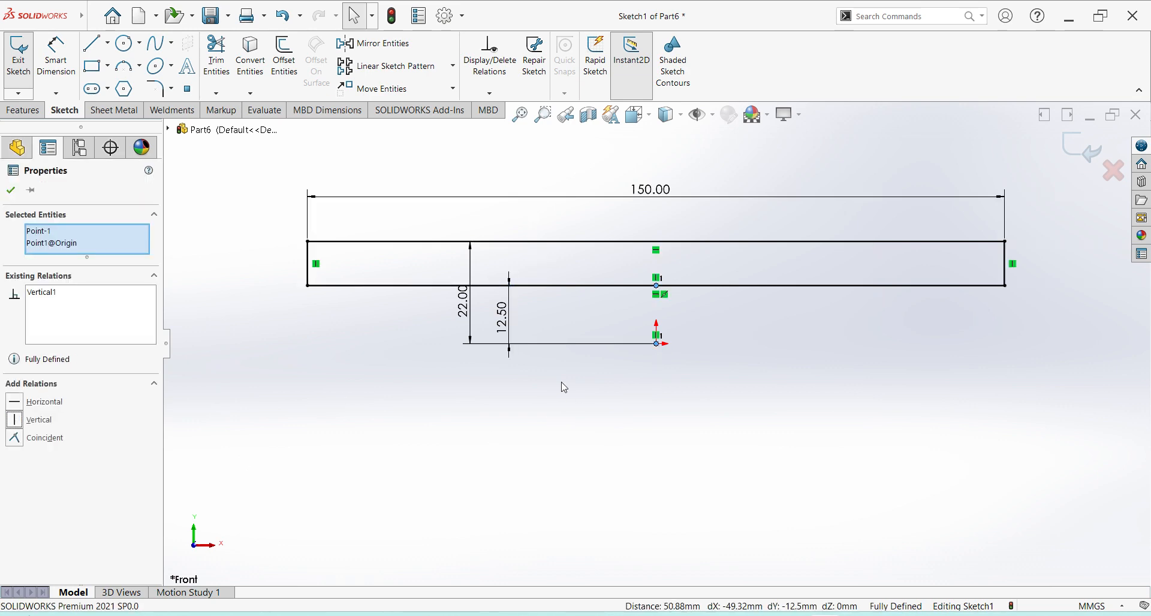
- Draw a horizontal centerline from the origin toward the rectangle's far end, as the axis of revolution
click(108, 43)
click(111, 77)
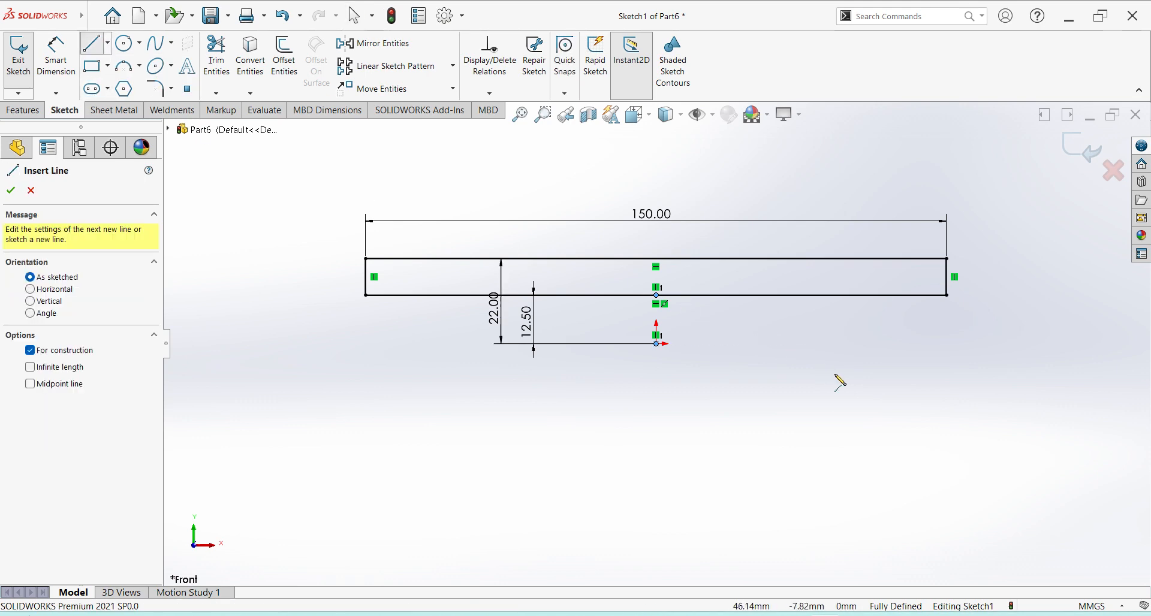
click(657, 345)
click(787, 344)
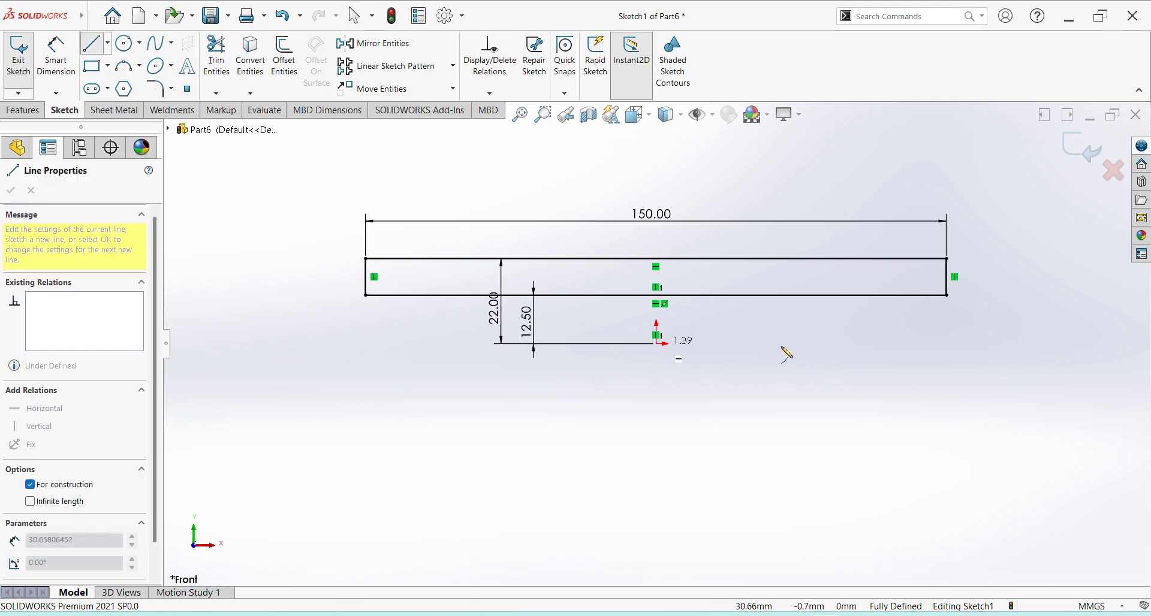
right_click(790, 351)
click(846, 349)
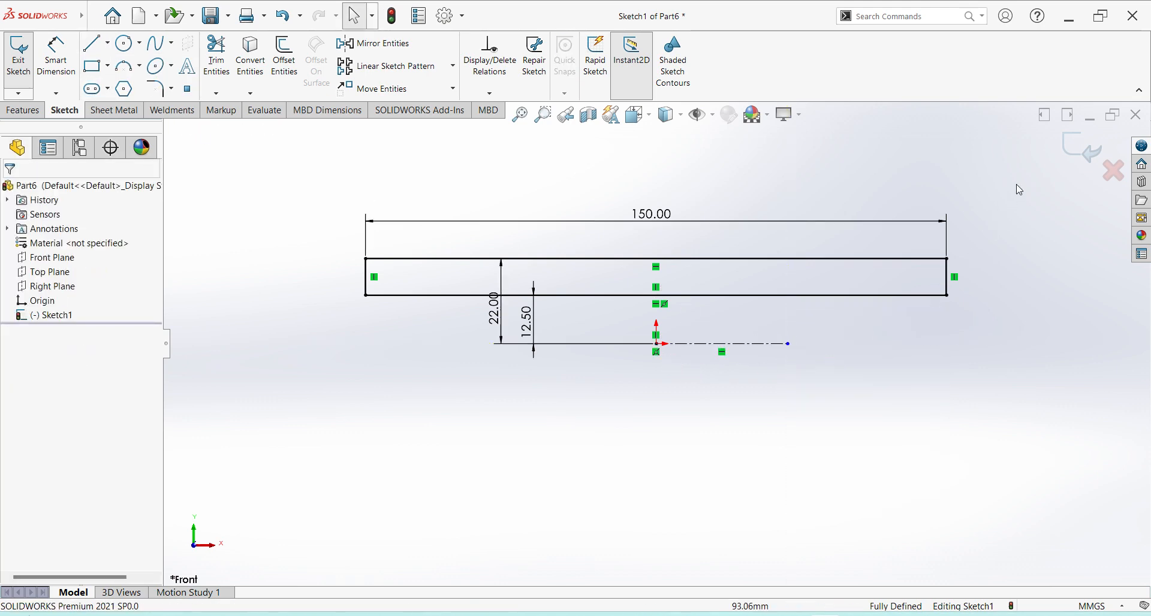
- Exit the sketch and revolve the rectangle 360 degrees about the centerline into a hollow sleeve
click(1084, 149)
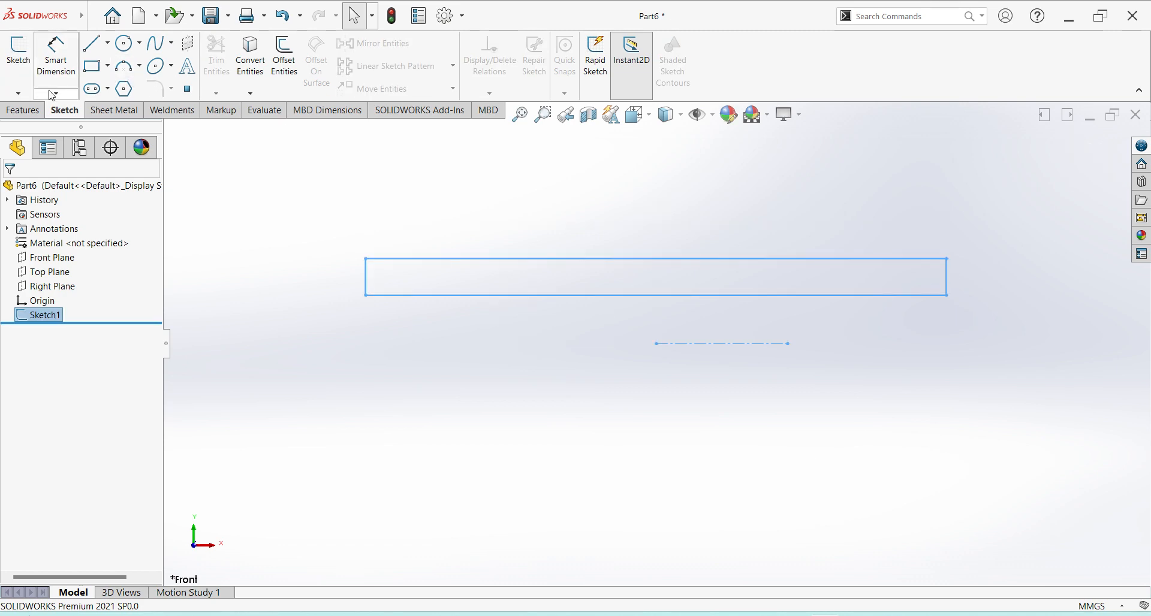
click(23, 109)
click(68, 55)
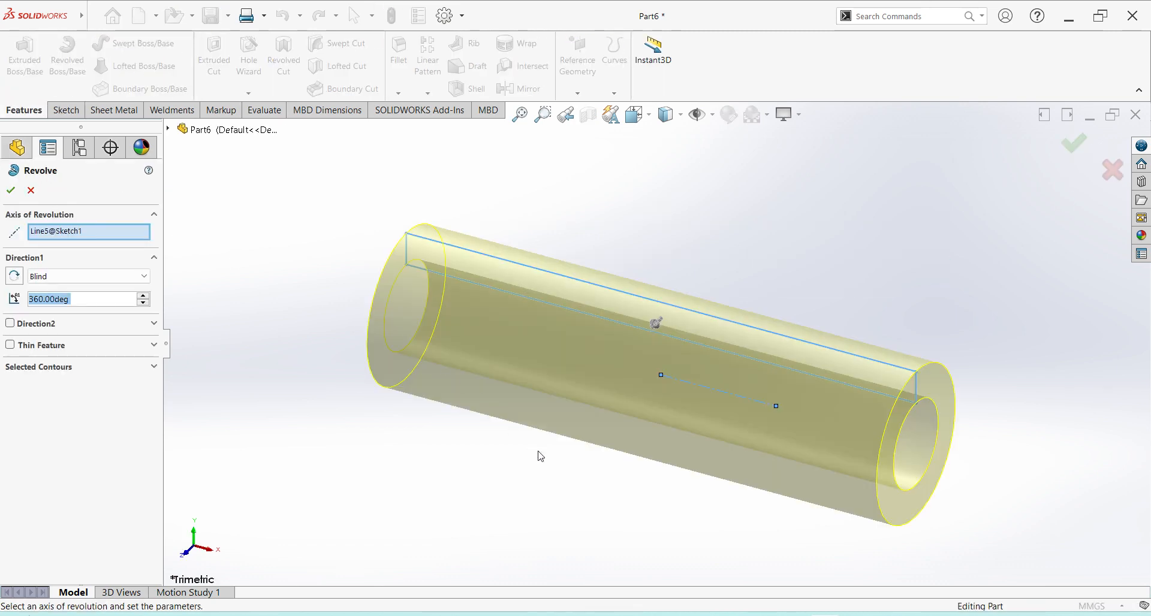
mouse_move(779, 500)
middle_down()
mouse_move(754, 494)
mouse_move(769, 497)
middle_up()
click(12, 192)
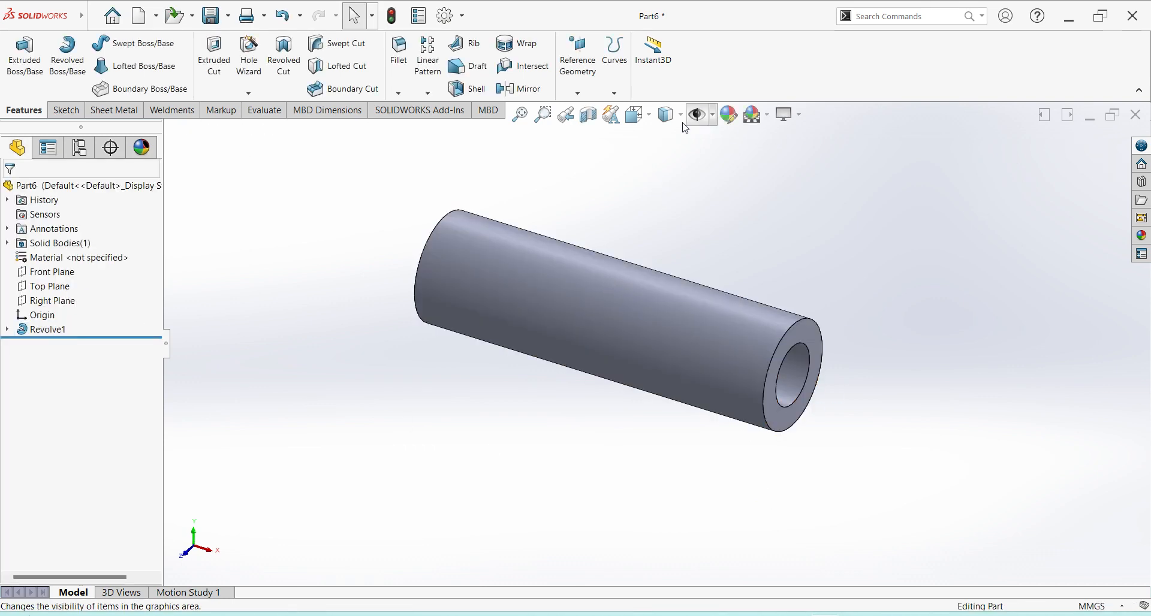
- Start a new sketch on the Front Plane of the sleeve and orient the view normal to it
click(638, 114)
click(732, 163)
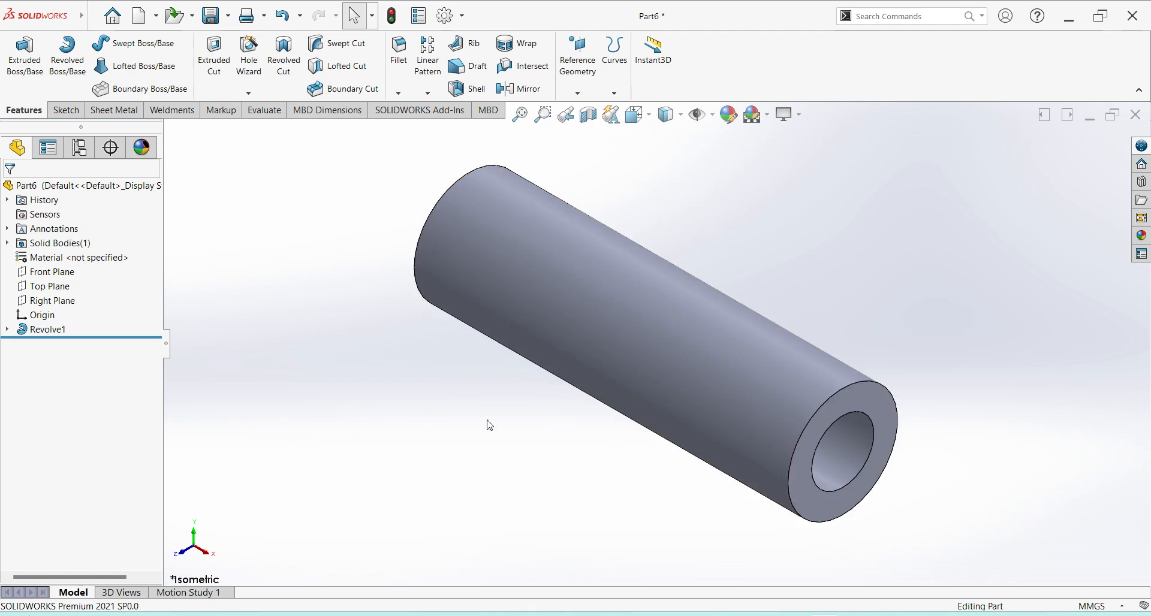
click(50, 273)
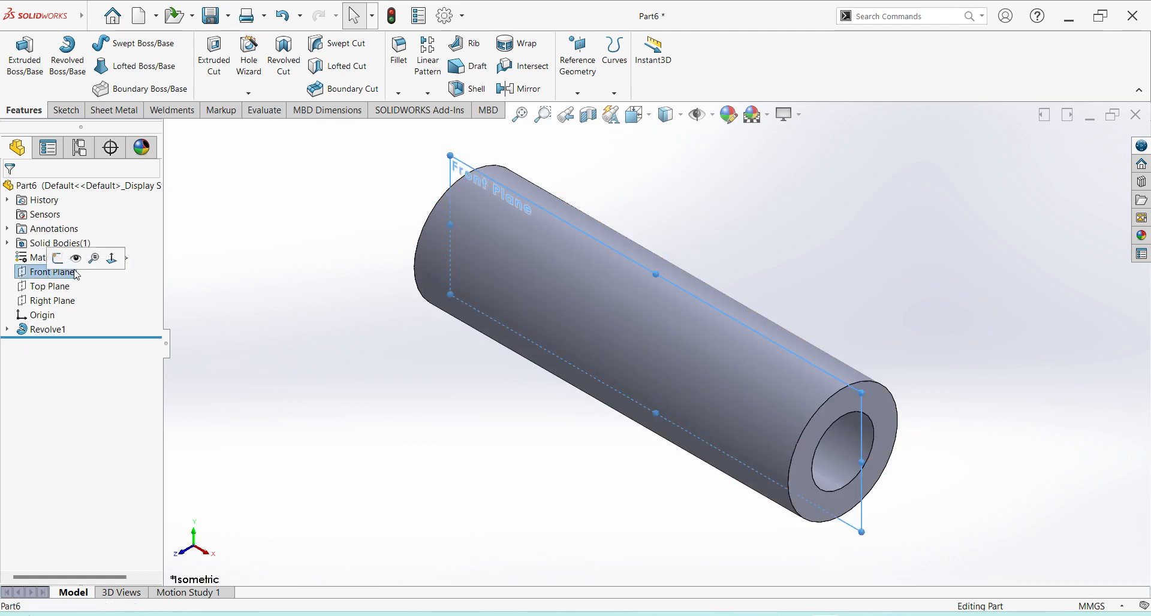
click(97, 260)
click(60, 343)
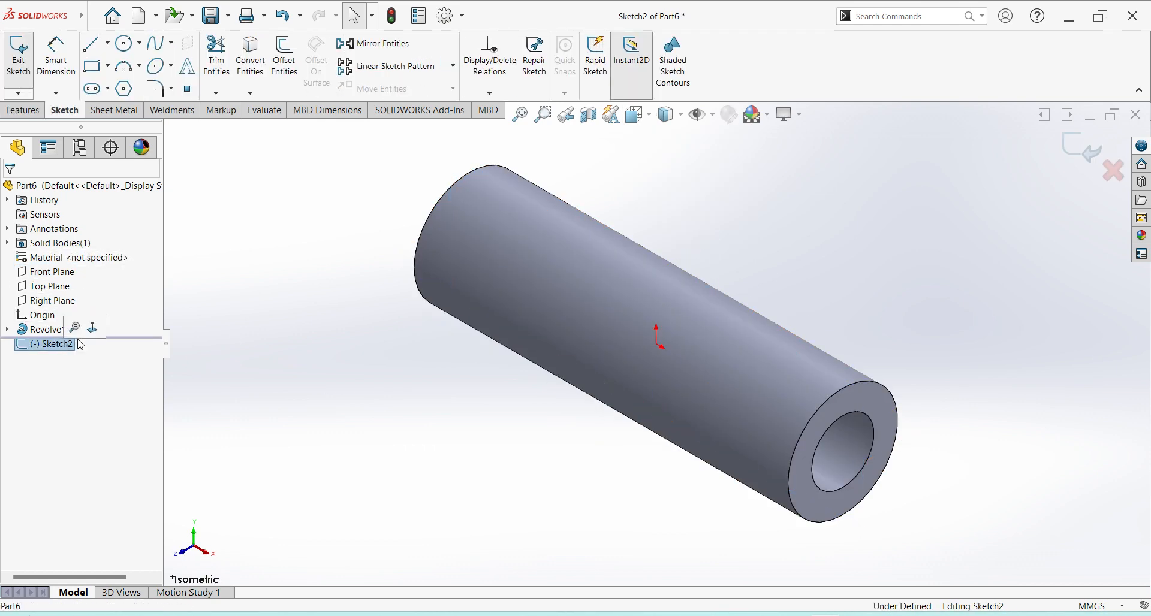
click(95, 328)
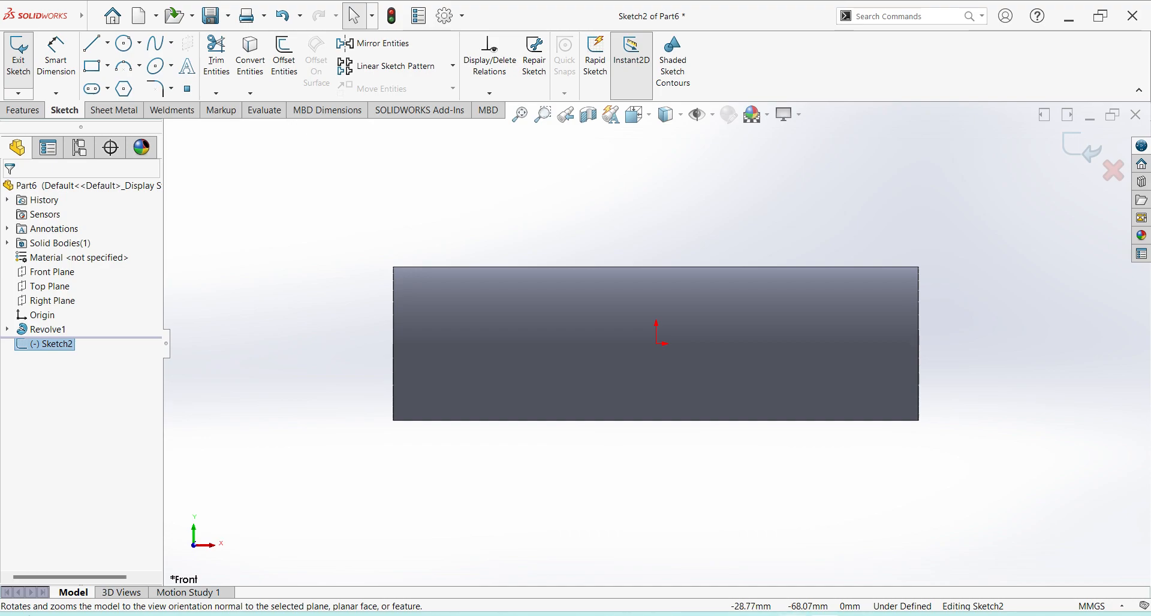
- Check the cotter dimensions in the reference drawing, and sketch a vertical line about 62 mm long across the sleeve near its left end
click(791, 615)
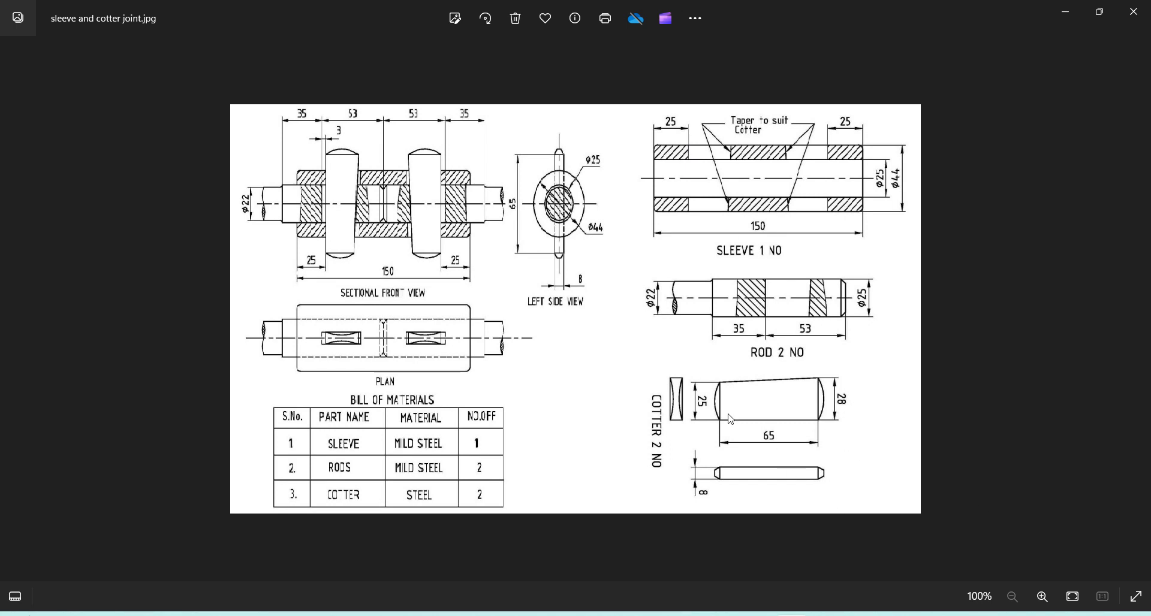
click(820, 615)
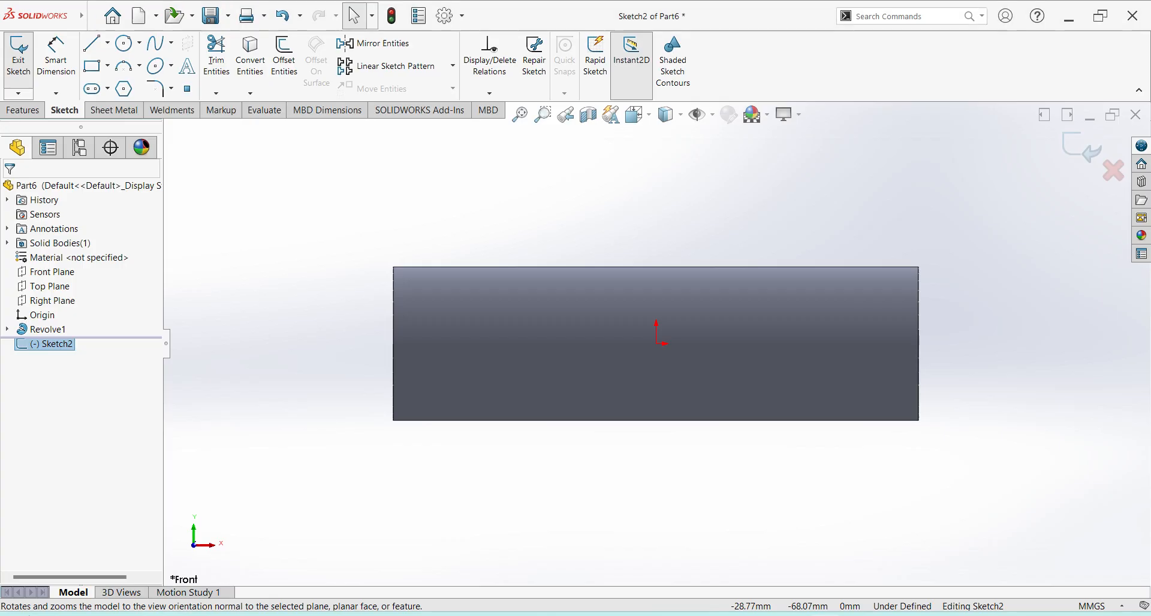
click(94, 43)
click(493, 437)
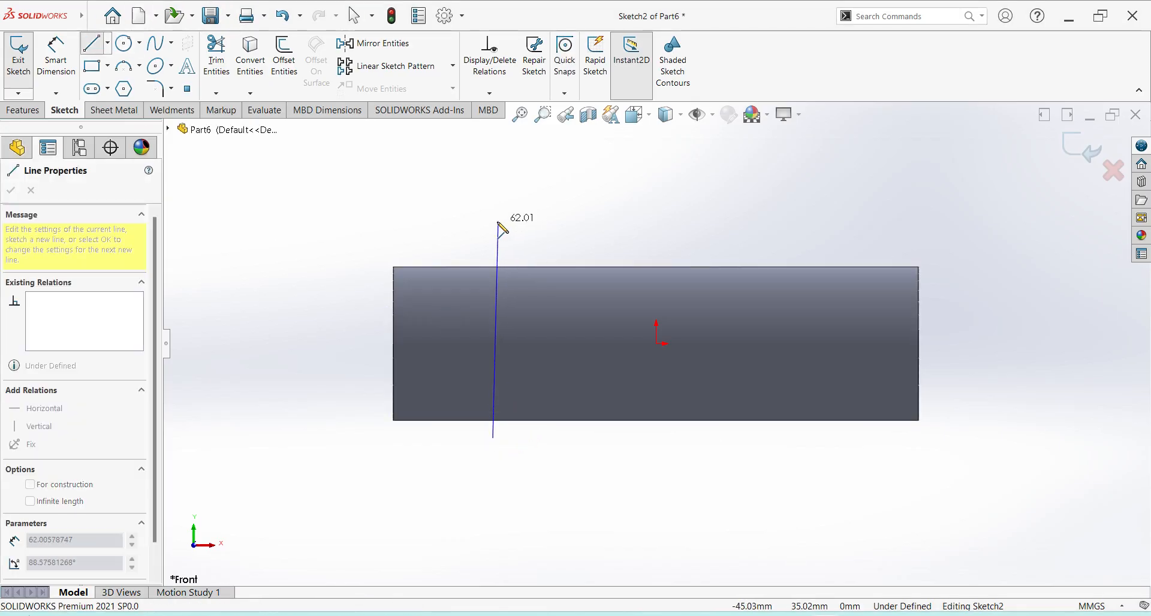
click(493, 221)
right_click(533, 221)
click(558, 226)
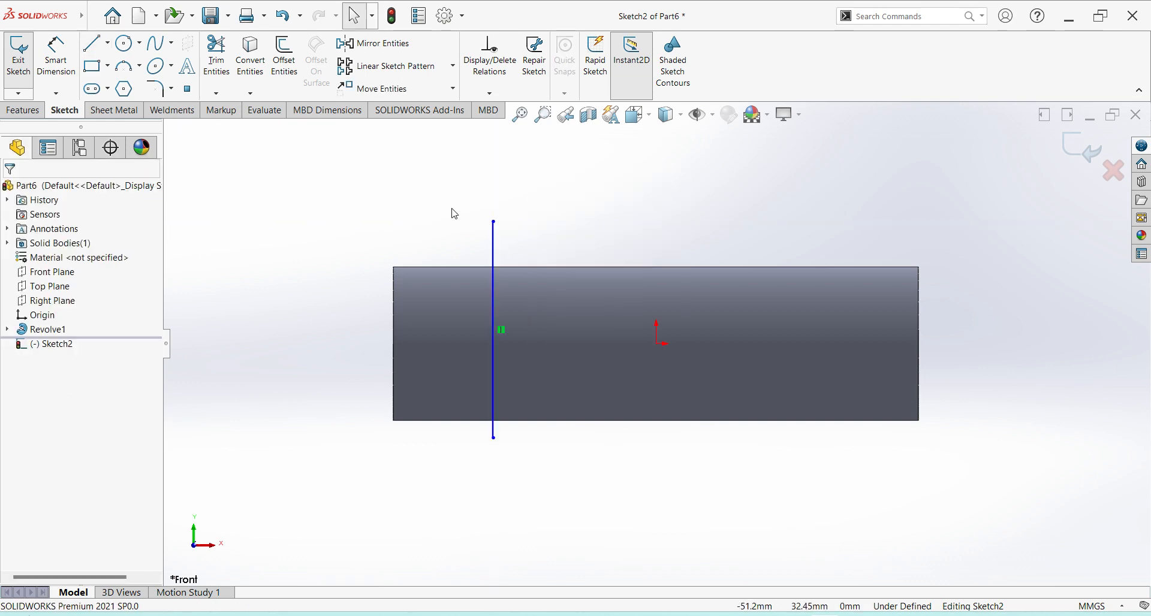
- Dimension the vertical line 25 mm from the sleeve's left end edge
click(71, 64)
click(490, 308)
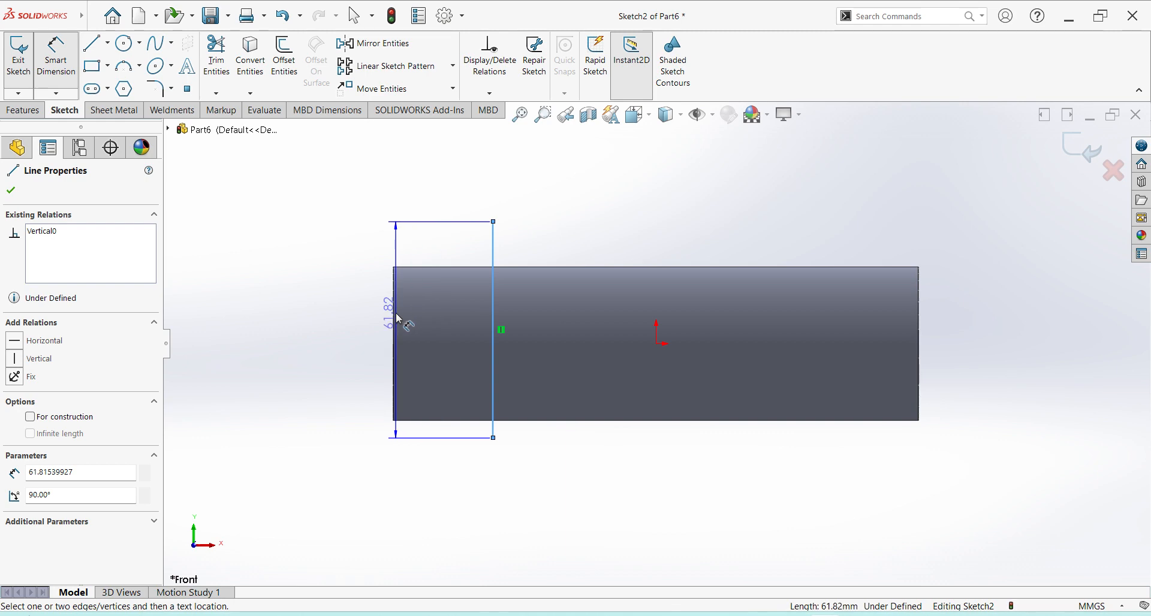
click(394, 315)
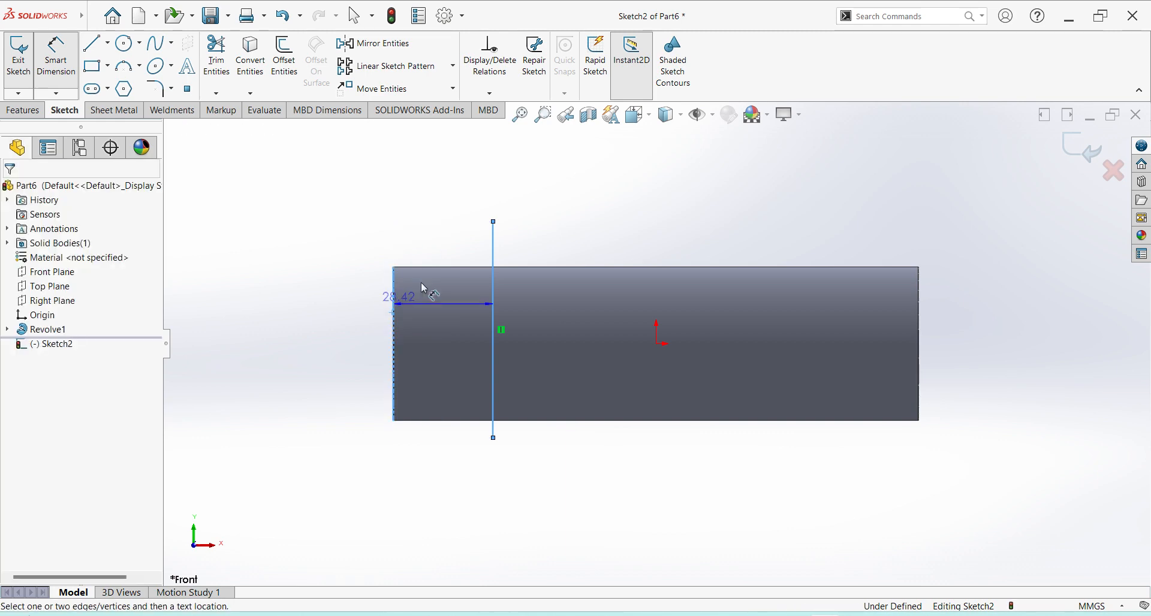
click(449, 244)
text(25)
key(Return)
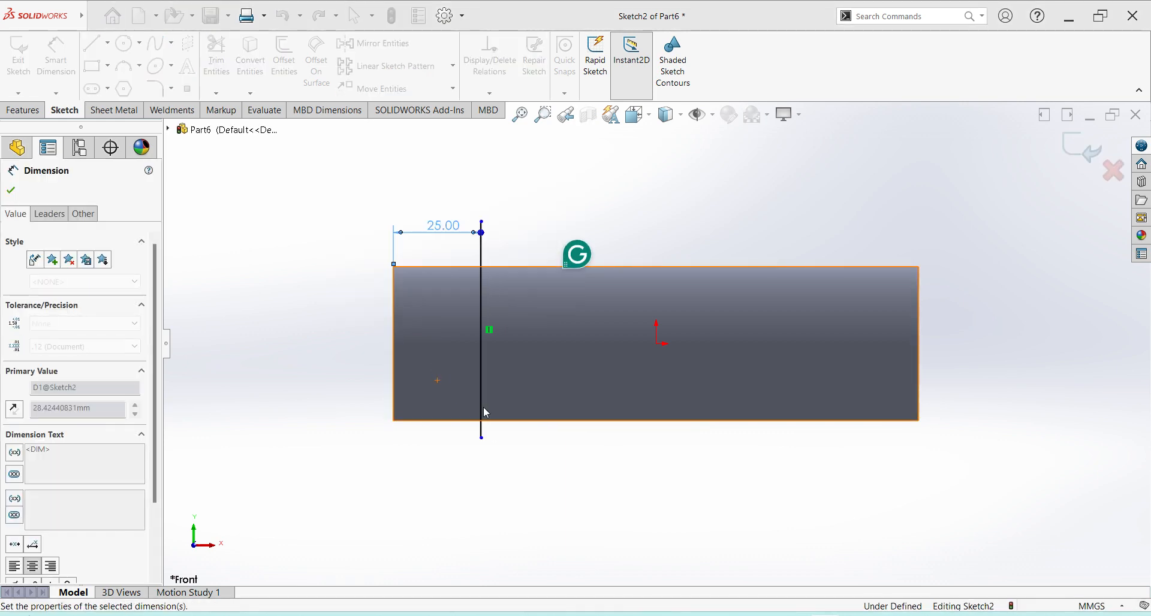
- Dimension the vertical line's length as 65 mm
click(478, 332)
click(470, 330)
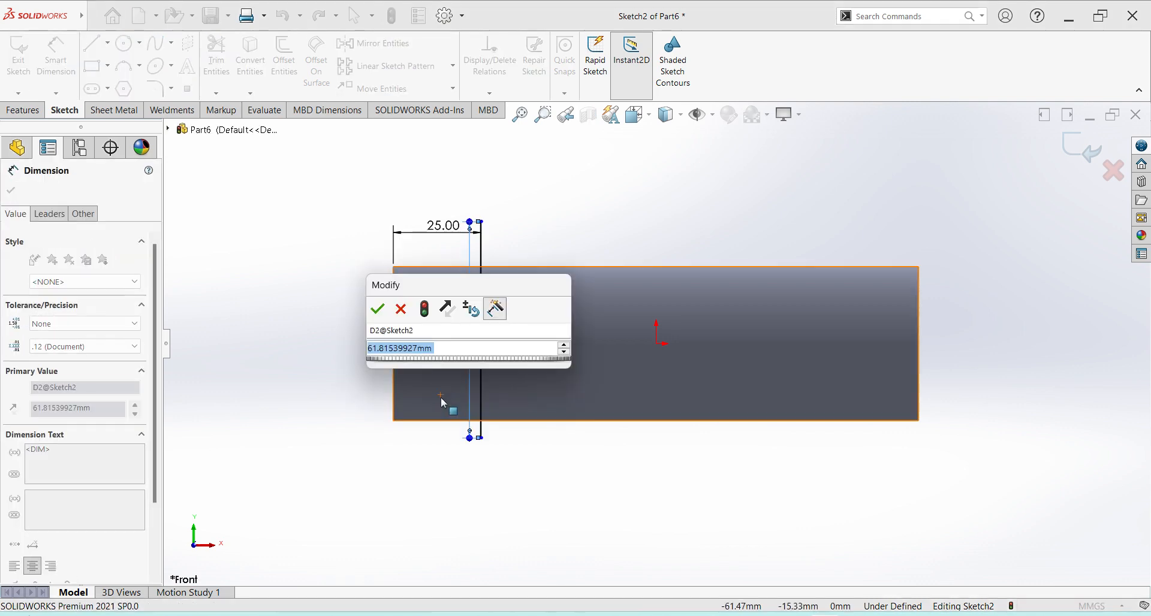
text(65)
key(Return)
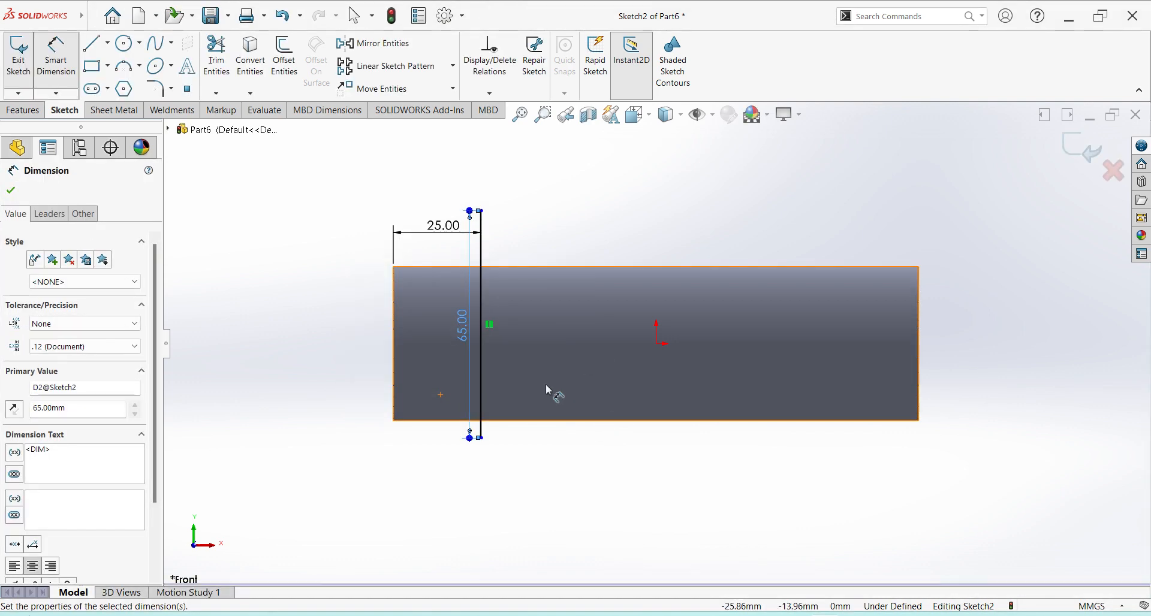
key(Escape)
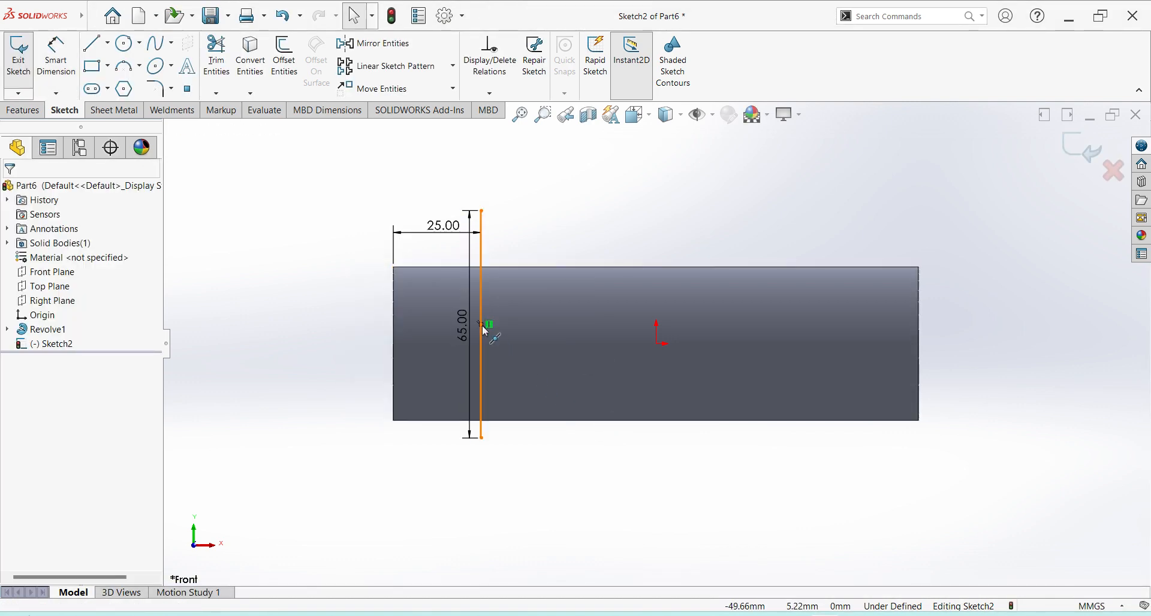
- Align the vertical line's midpoint with the origin using a Horizontal relation
click(484, 329)
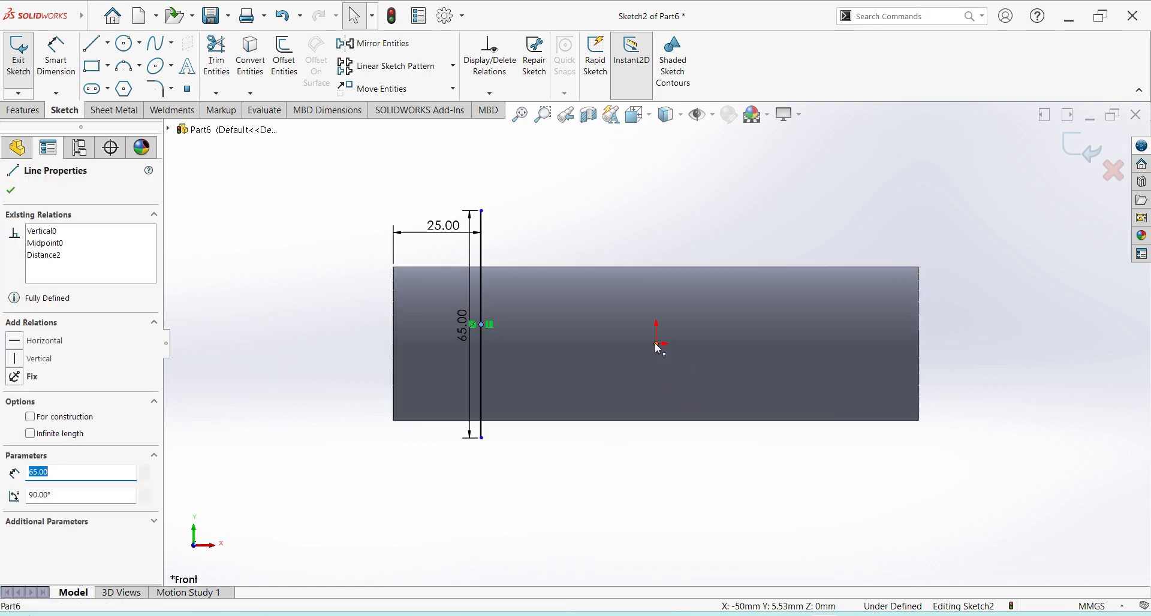
ctrl+click(653, 347)
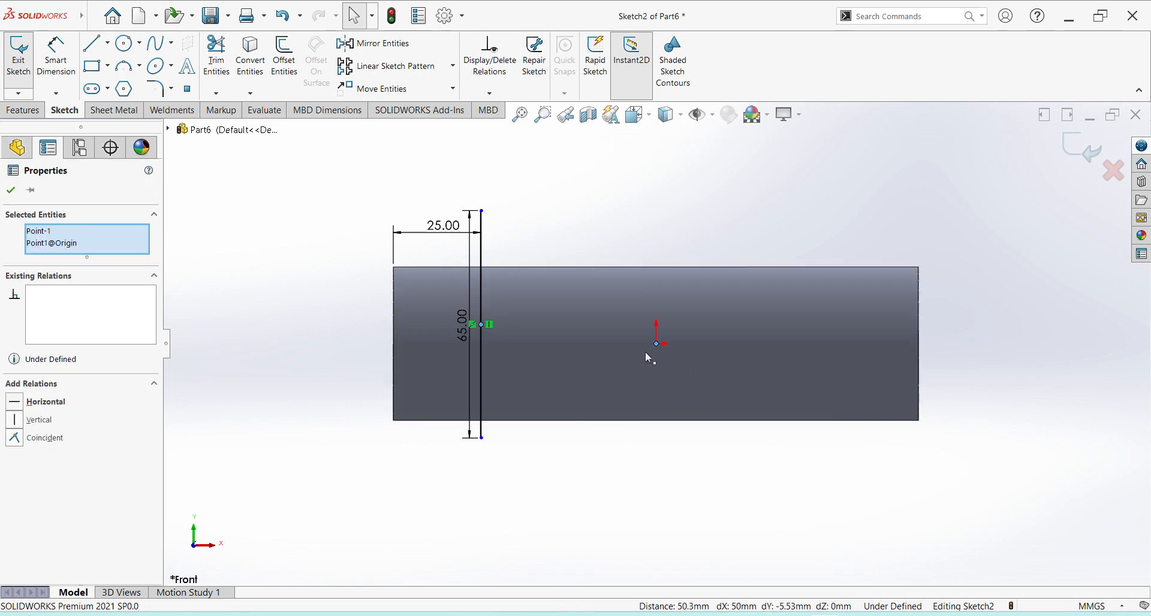
click(18, 406)
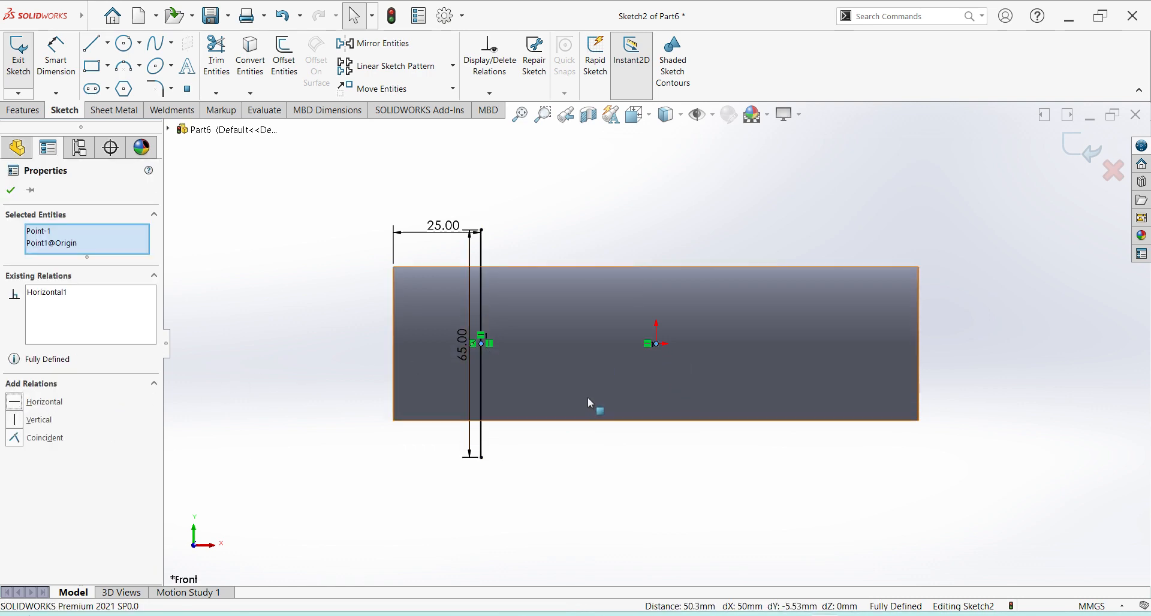
- Close the slot profile with a horizontal upper line about 26 mm long, a slanted side and a horizontal lower line about 21 mm long
click(90, 45)
click(481, 229)
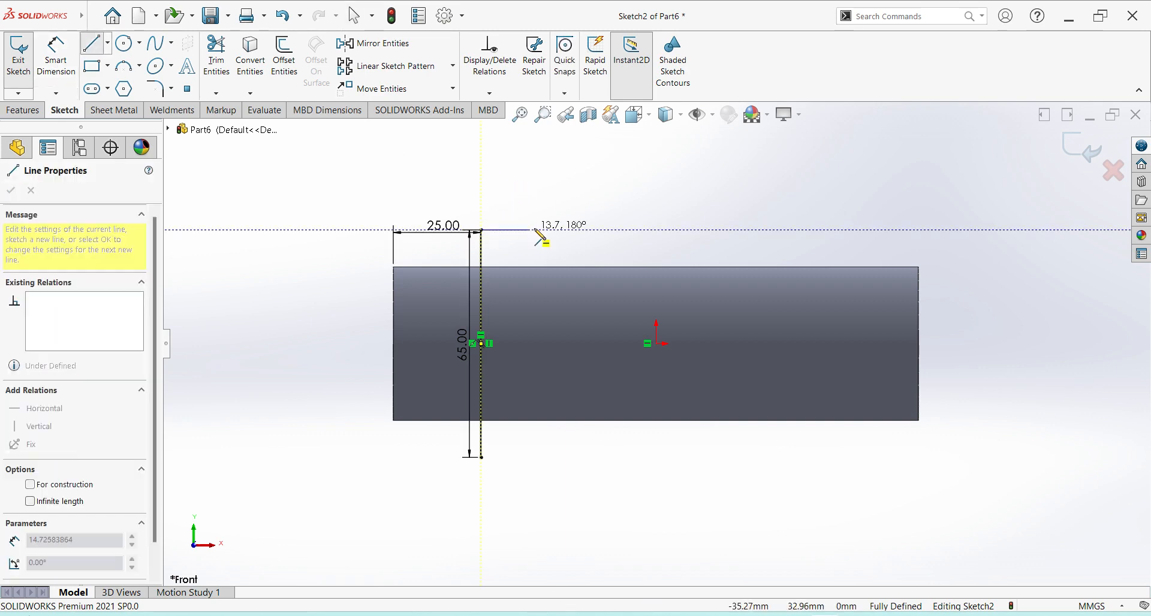
click(573, 229)
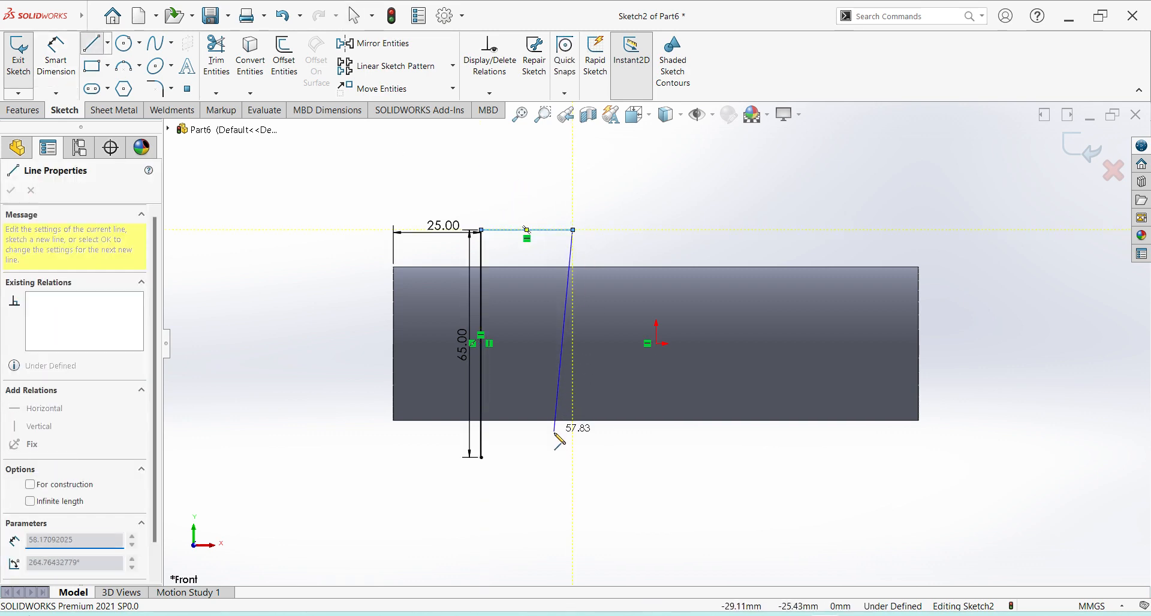
click(553, 458)
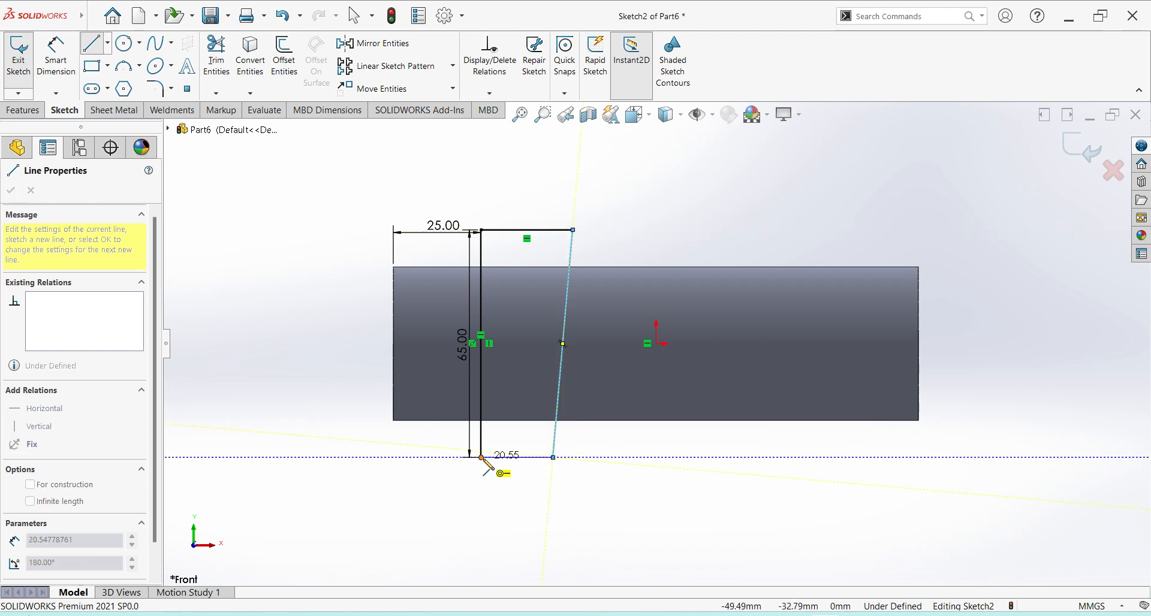
click(482, 457)
key(Escape)
- Dimension the tapered profile's upper edge as 28 mm and its lower edge as 25 mm
click(54, 52)
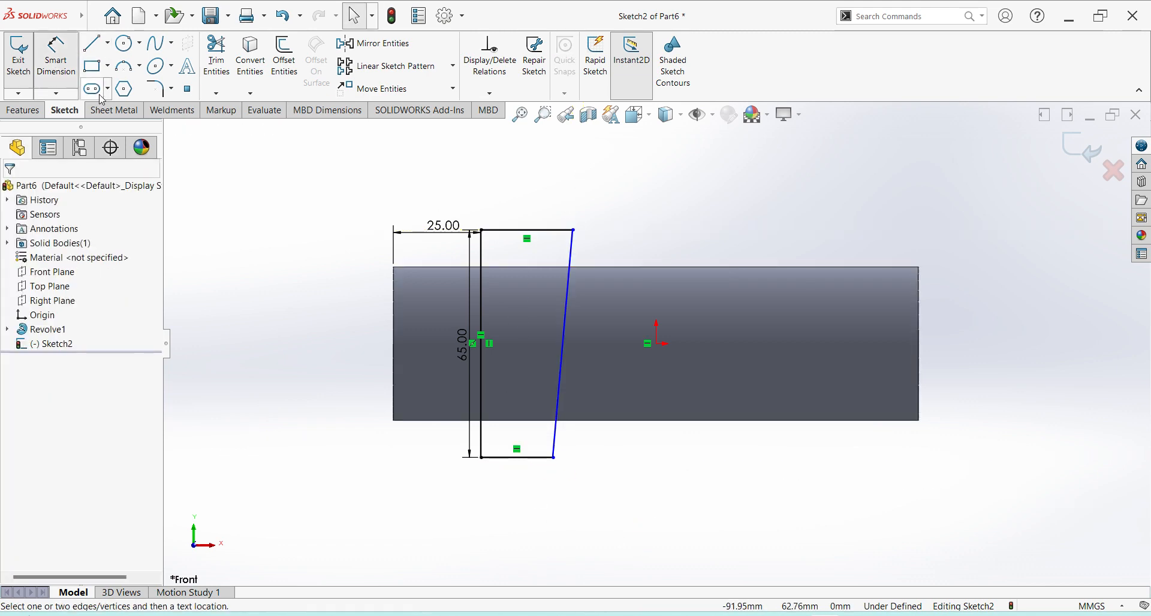
click(534, 229)
click(539, 207)
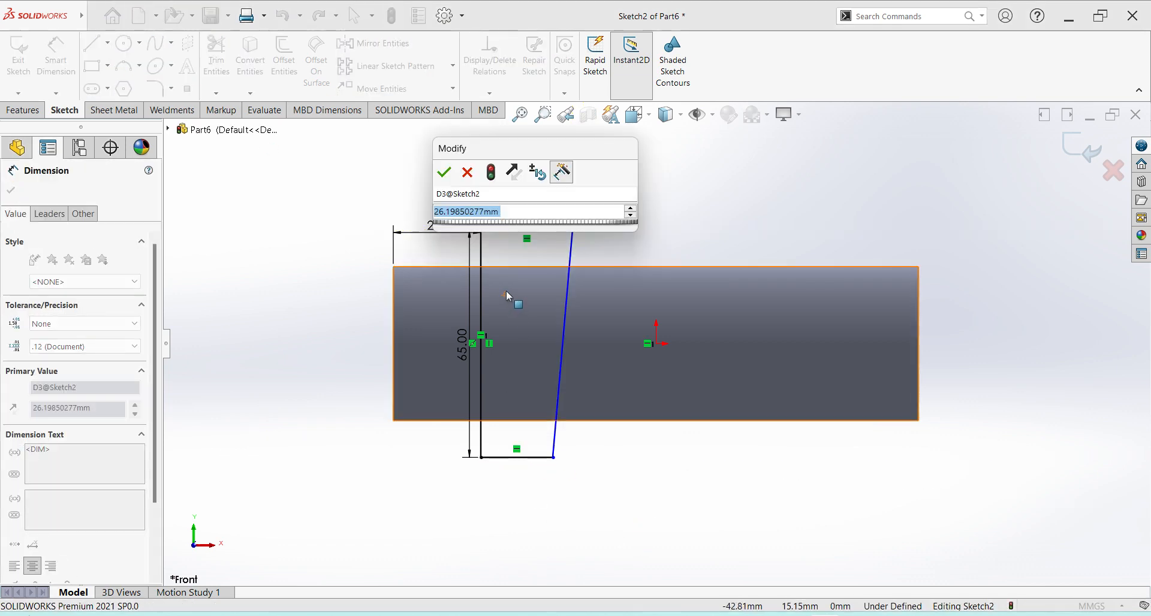
text(28)
key(Return)
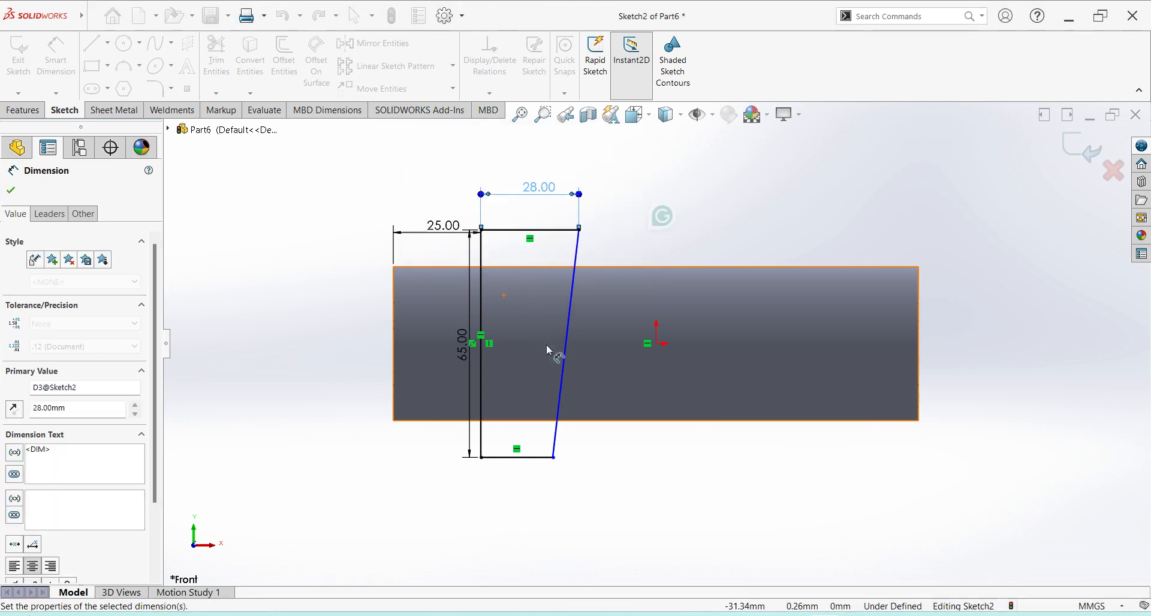
click(530, 458)
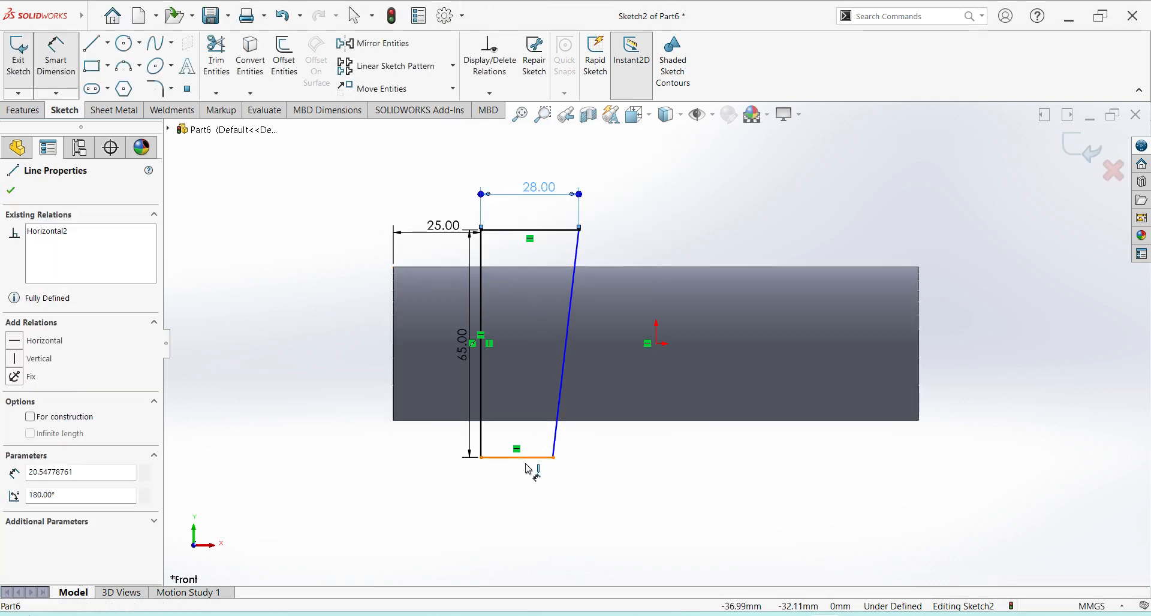
click(531, 514)
text(25)
key(Return)
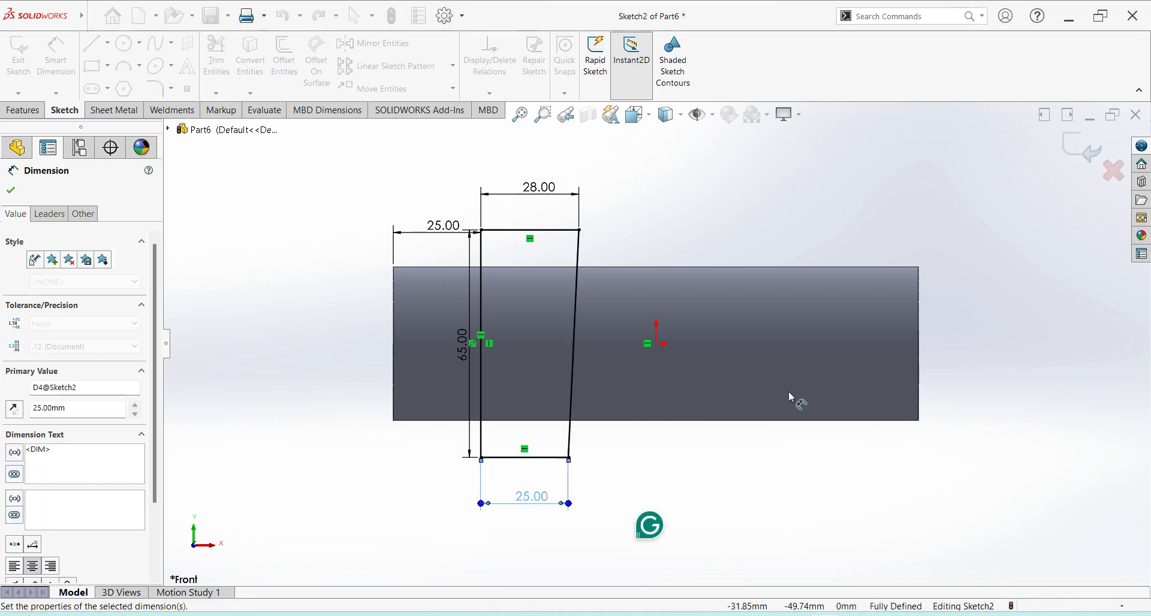
key(Escape)
- Draw a vertical centerline from the origin up to the sleeve's upper edge as the mirror axis
click(93, 16)
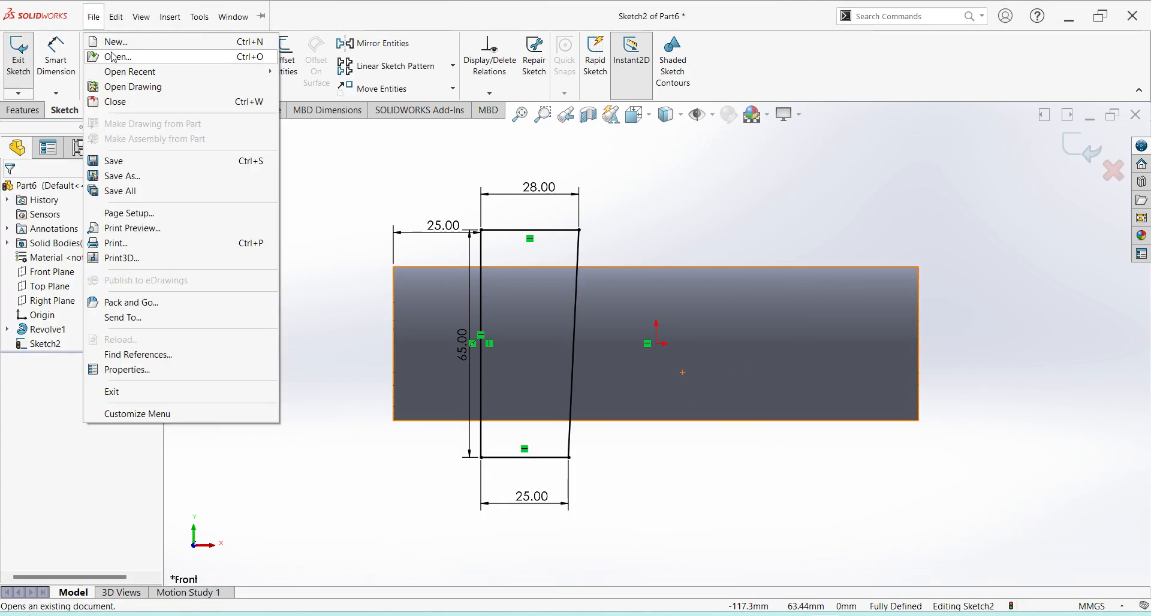
click(368, 215)
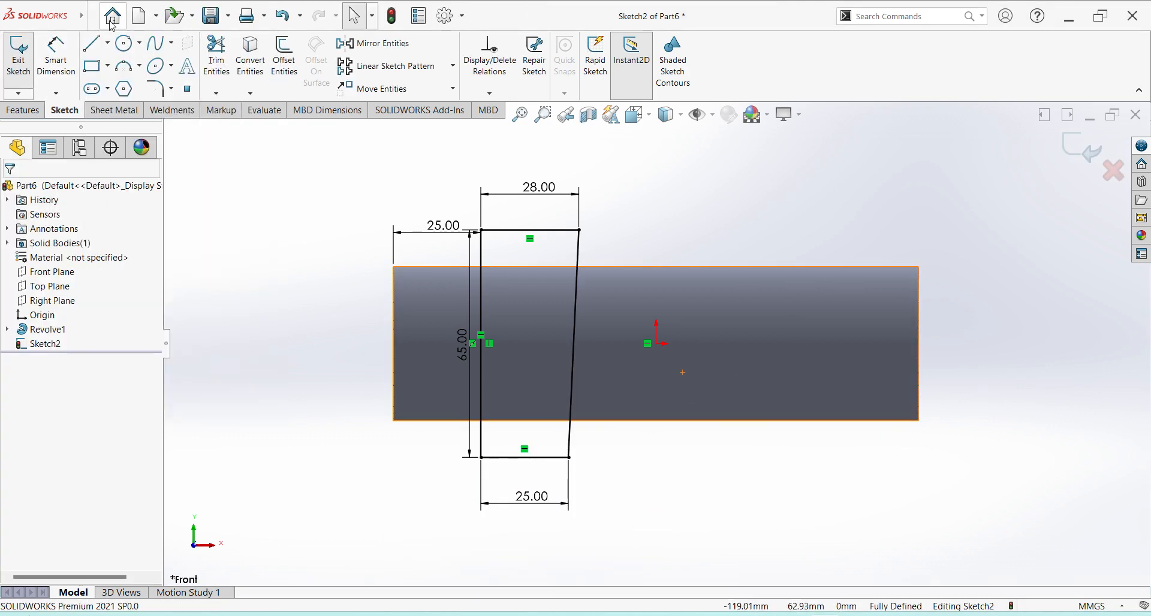
click(108, 43)
click(115, 81)
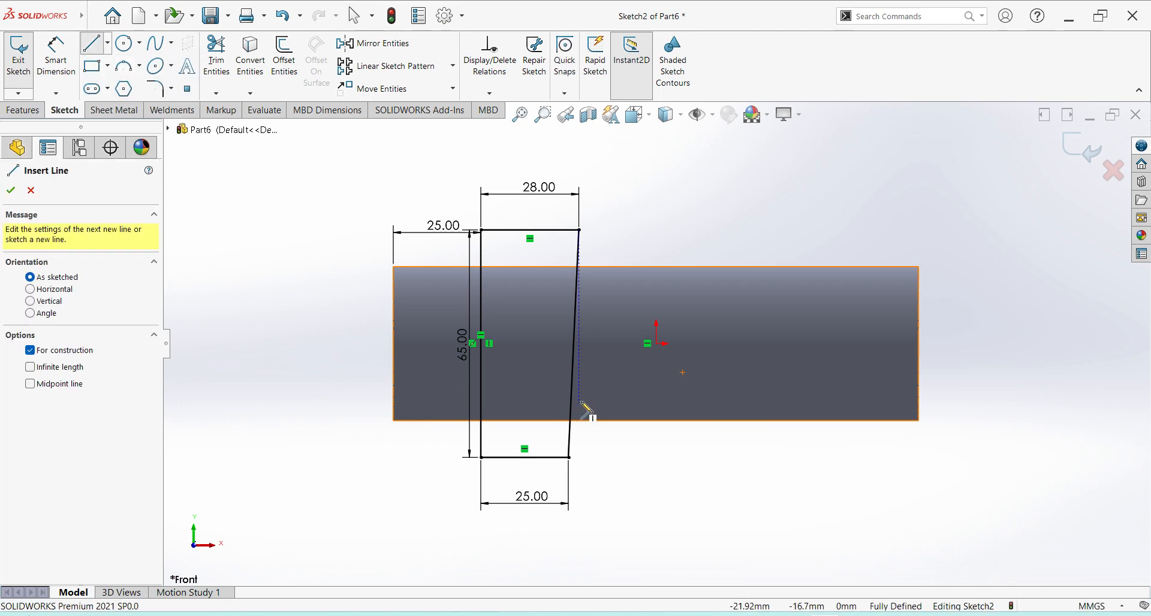
click(657, 344)
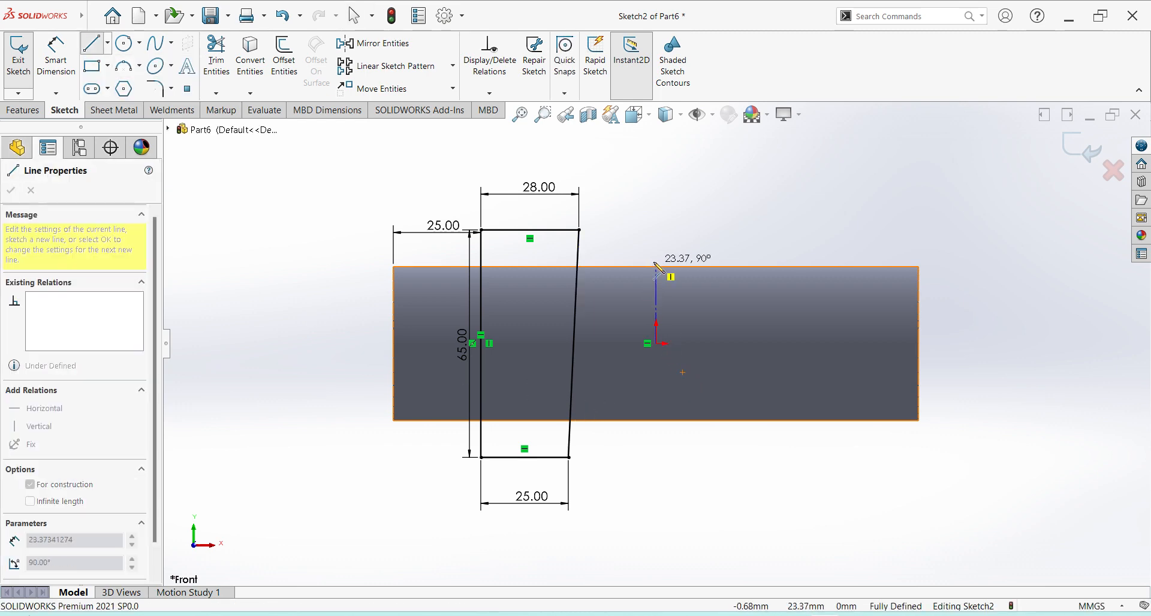
click(656, 266)
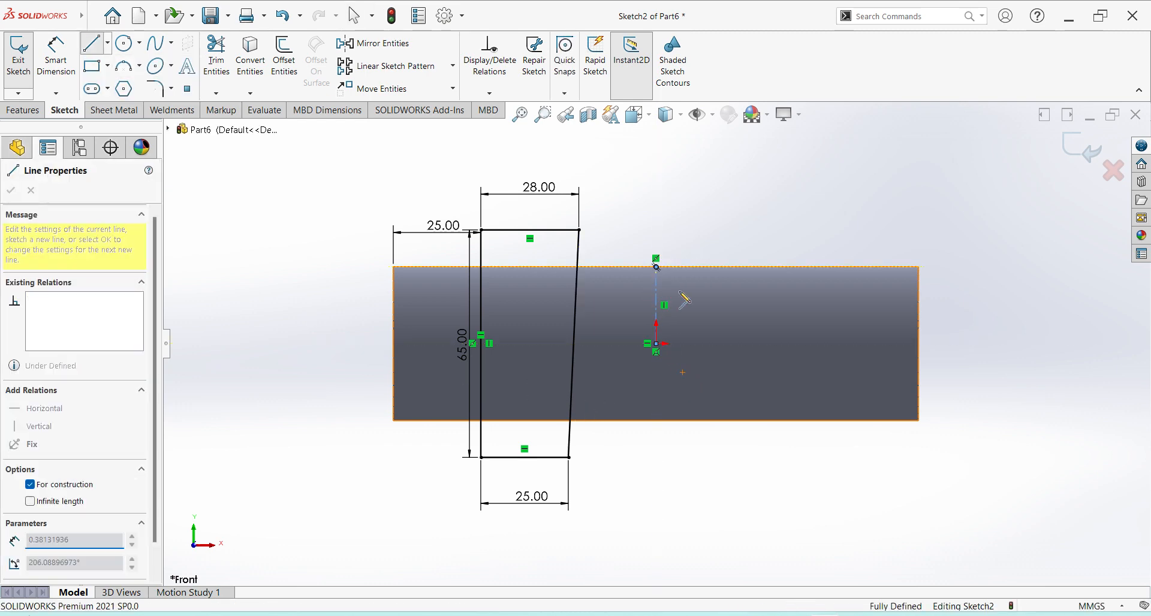
key(Escape)
- Mirror the four lines of the tapered slot profile about the vertical centerline, keeping the original
drag(613, 496, 423, 201)
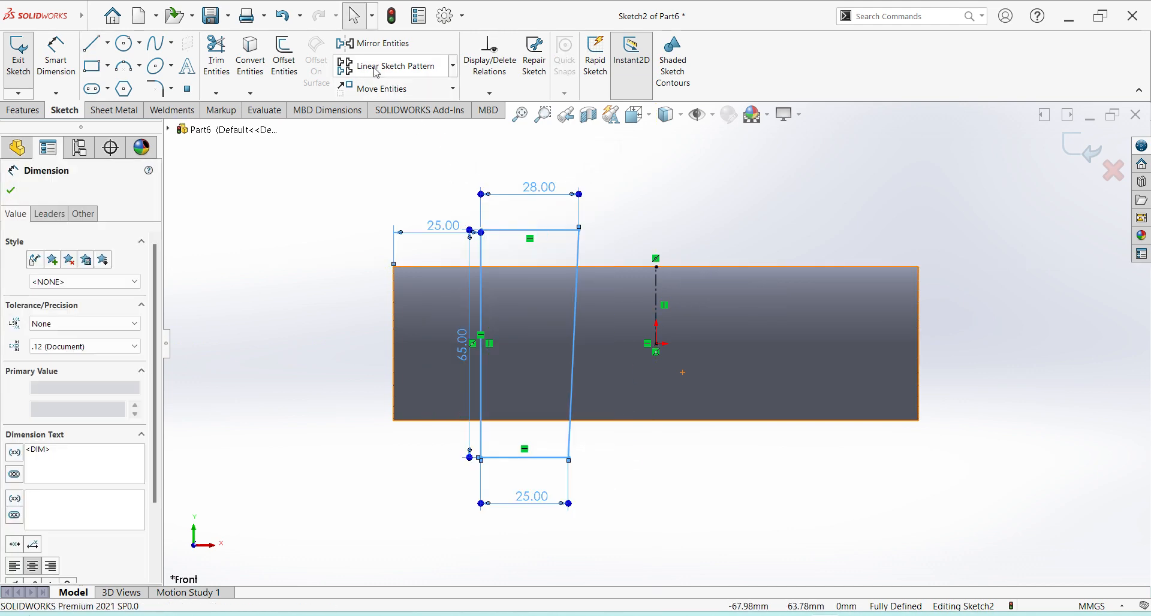
click(375, 43)
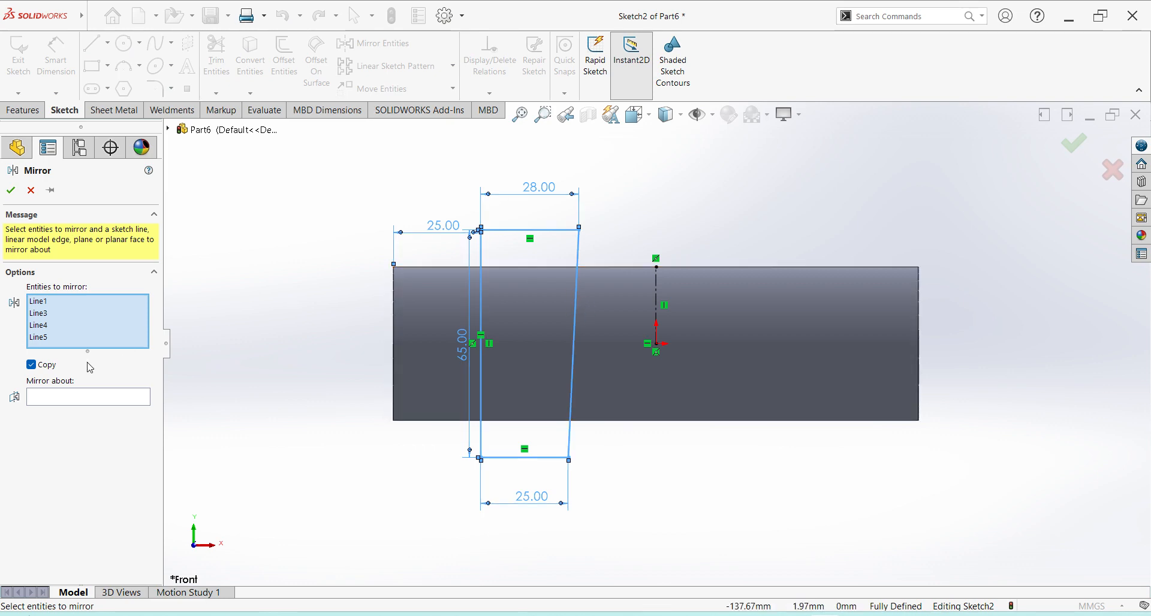
click(54, 403)
click(655, 297)
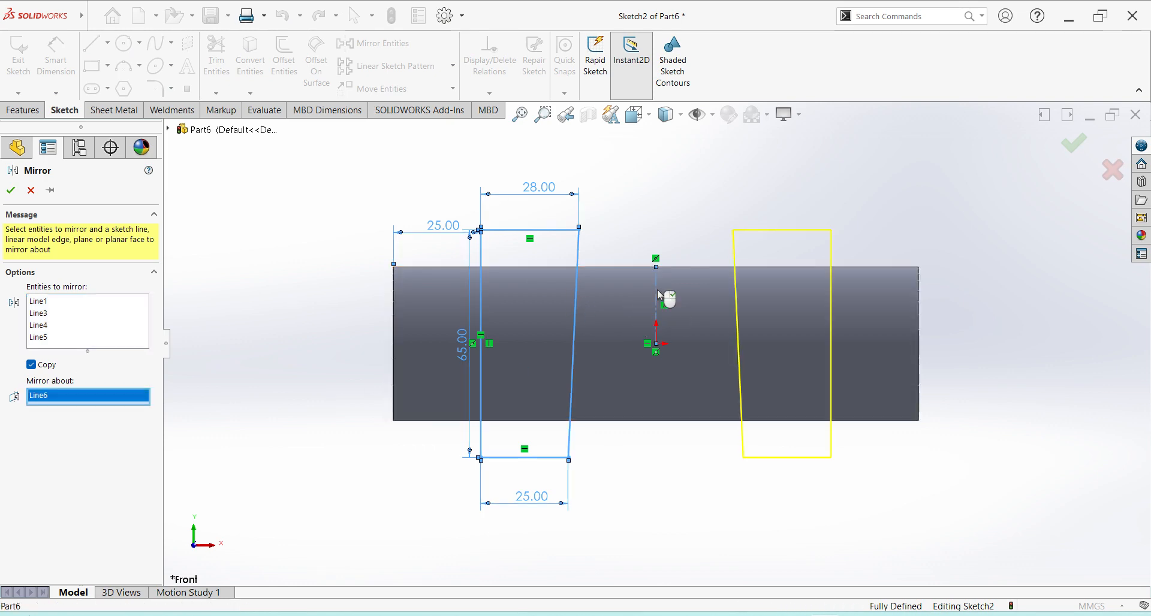
click(10, 191)
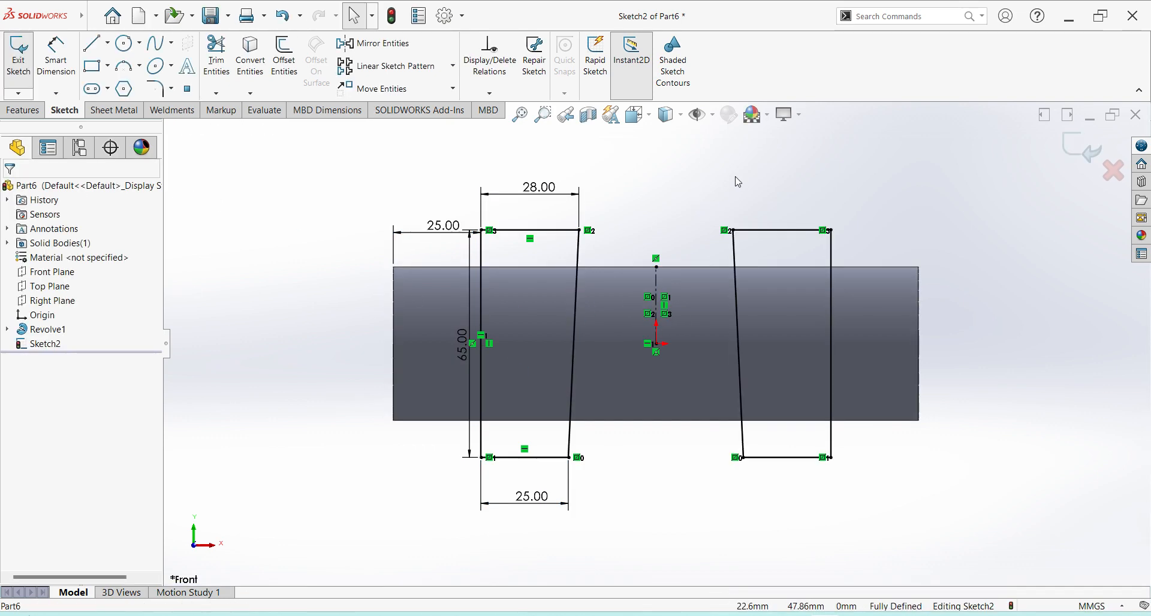
- Exit the sketch and cut both tapered profiles through the sleeve with a Mid Plane Extruded Cut 8 mm deep
click(1089, 162)
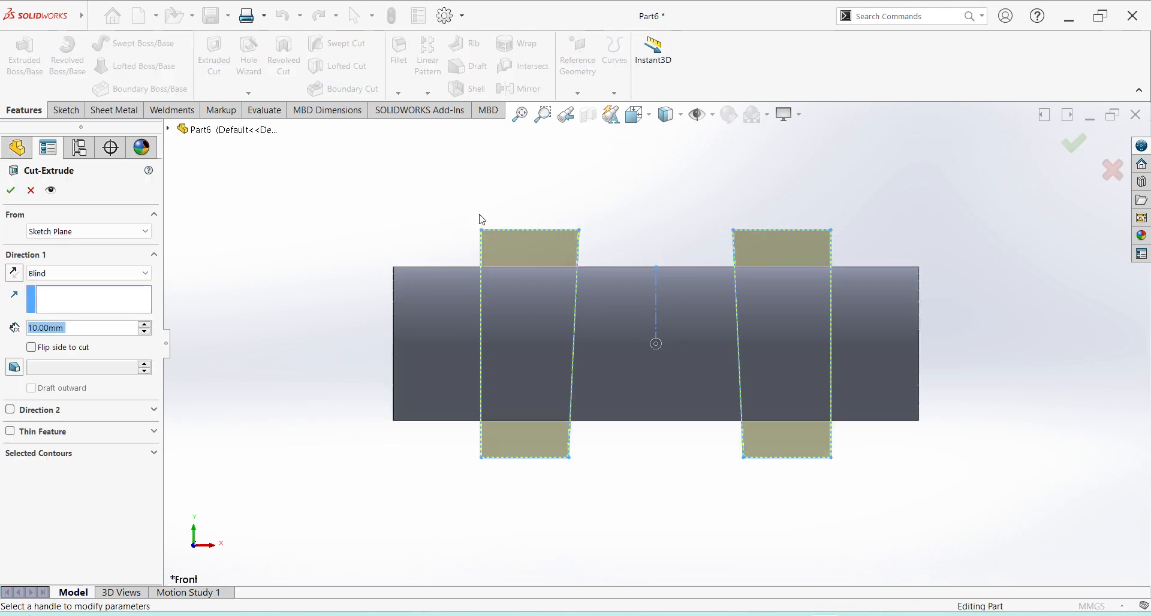
click(94, 274)
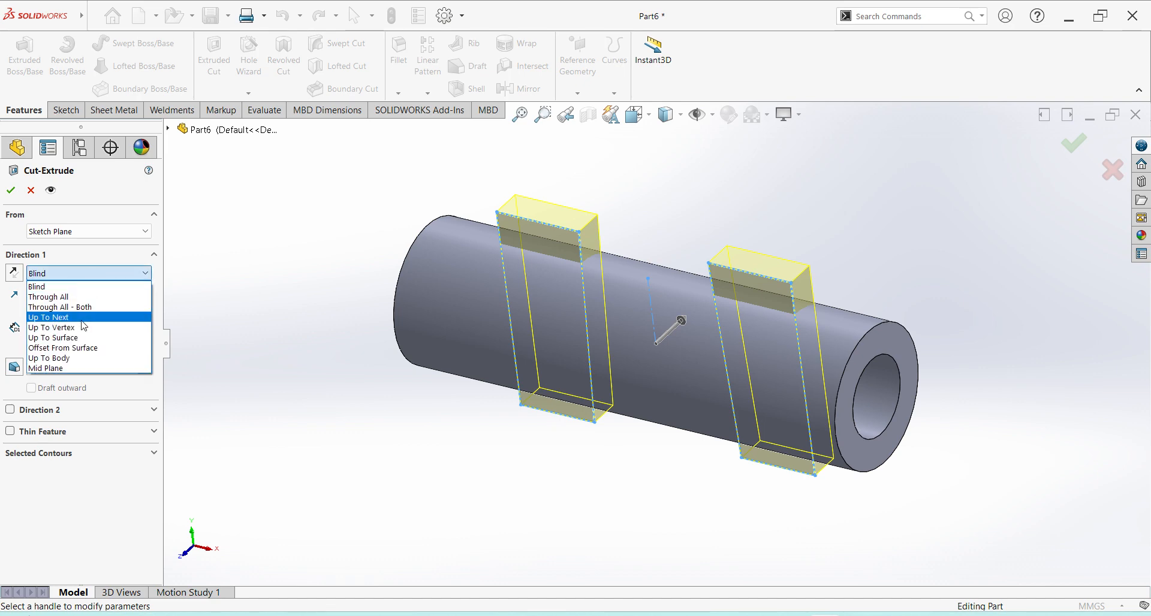
click(77, 369)
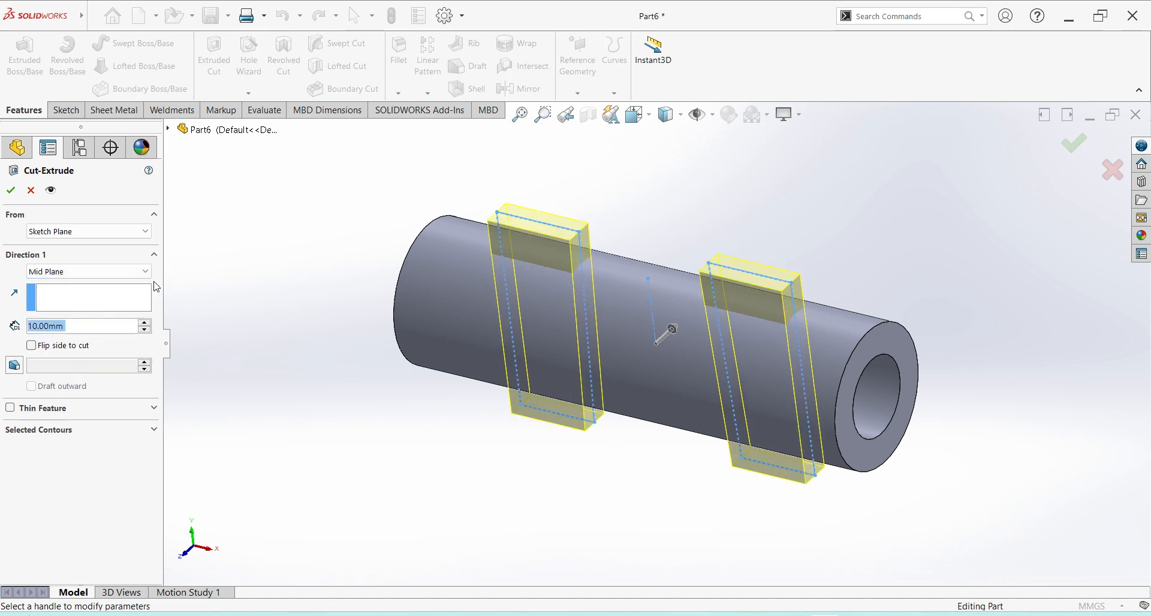
text(8)
key(Return)
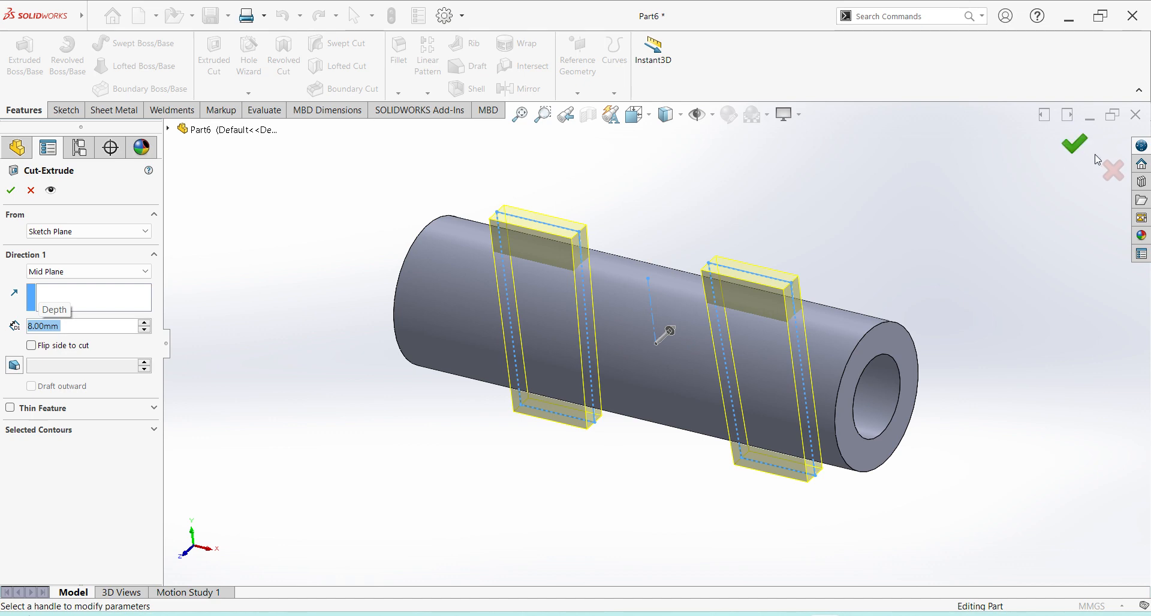
click(1077, 145)
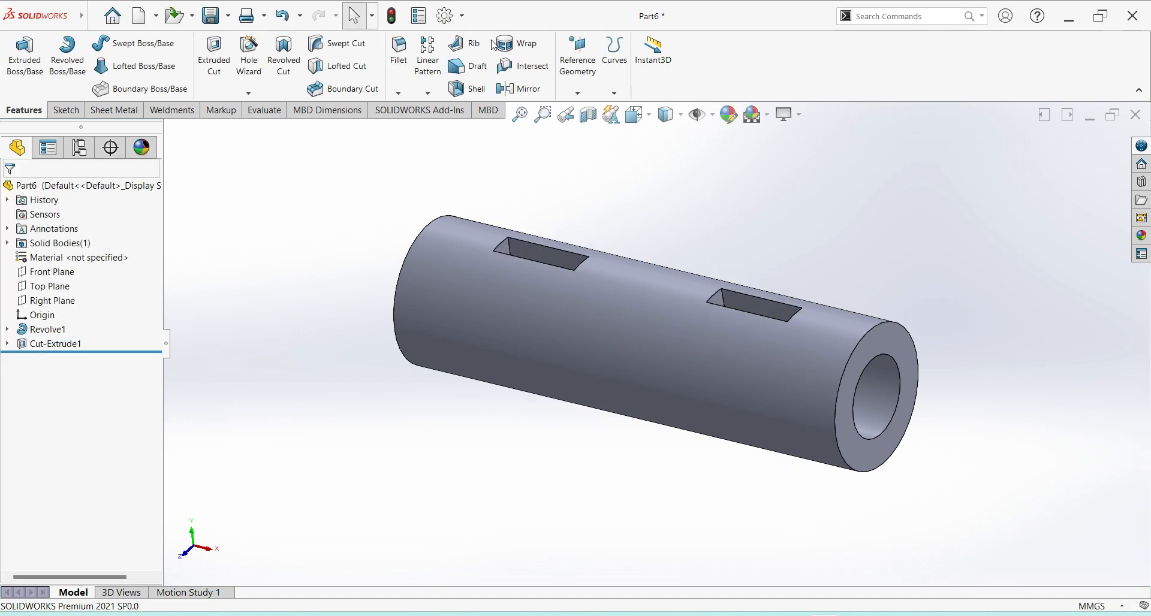
- Chamfer the outer circular edges at both ends of the sleeve, 2 mm at 45 degrees
click(398, 93)
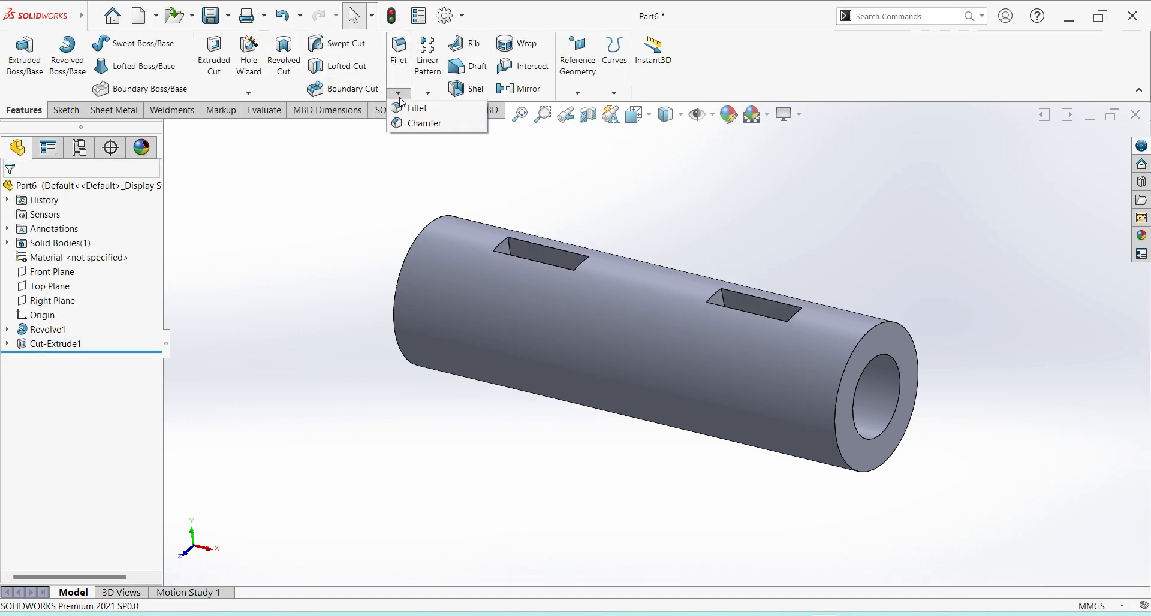
click(423, 123)
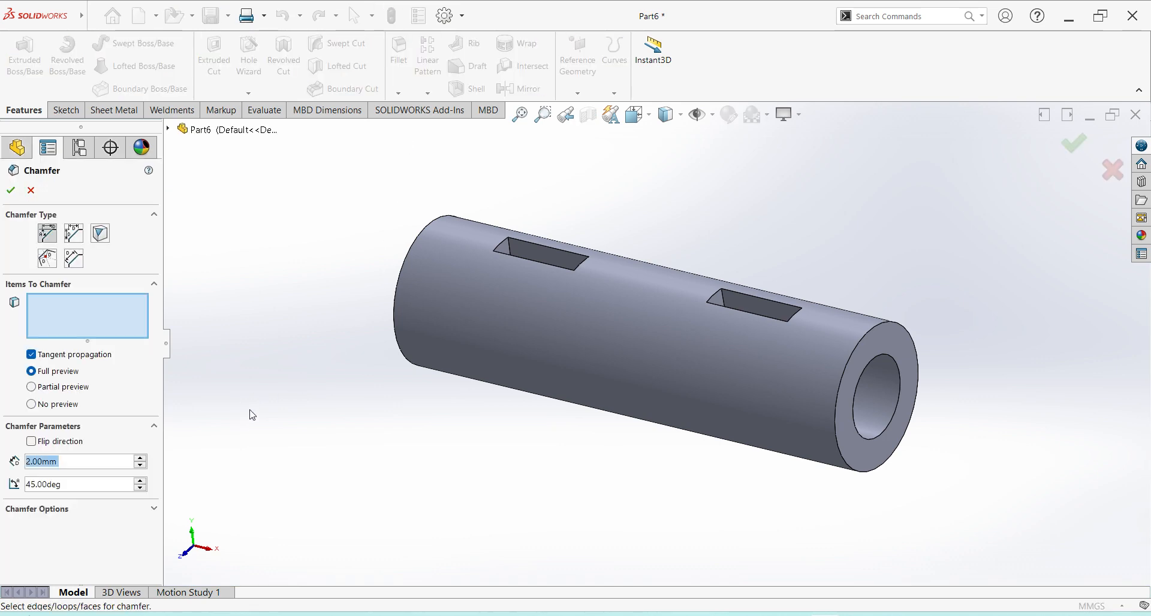
click(894, 329)
middle_drag(895, 329, 878, 382)
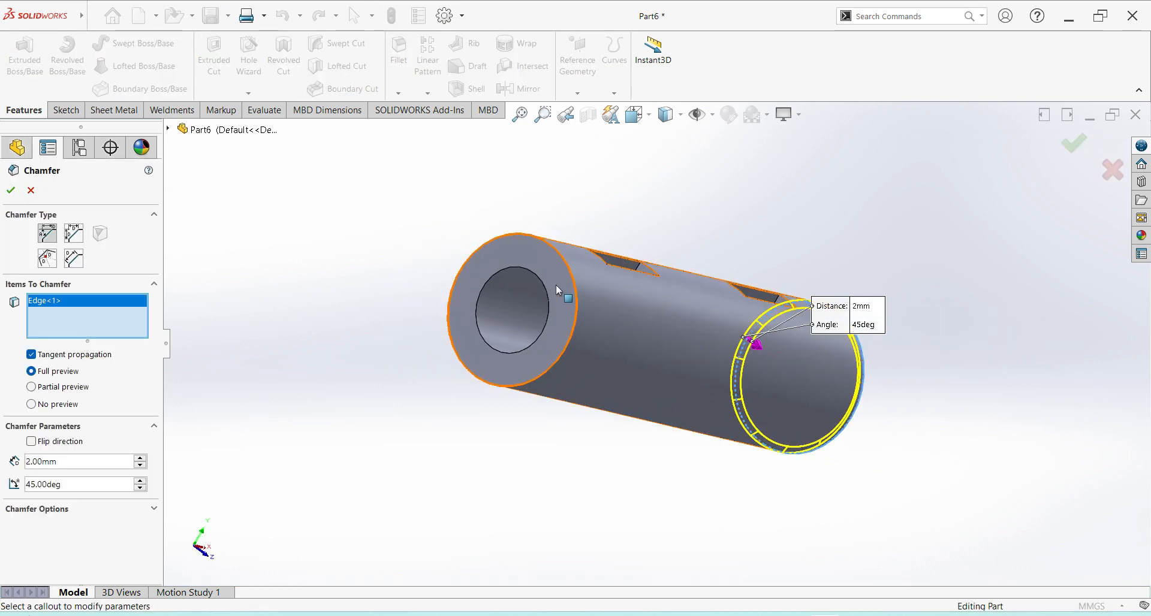
click(544, 243)
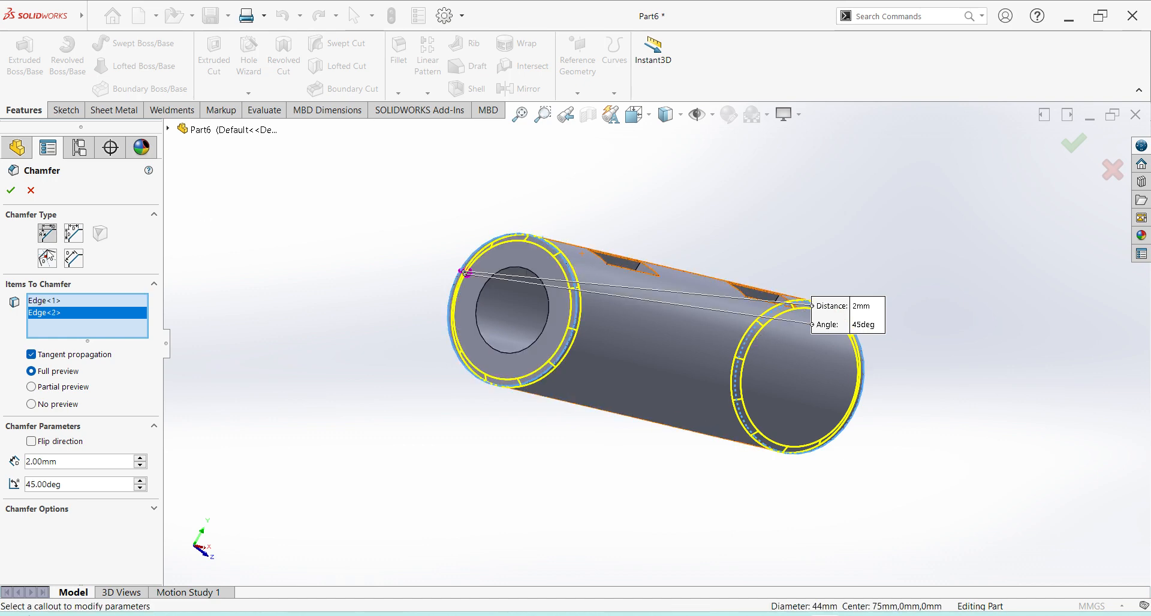
click(11, 190)
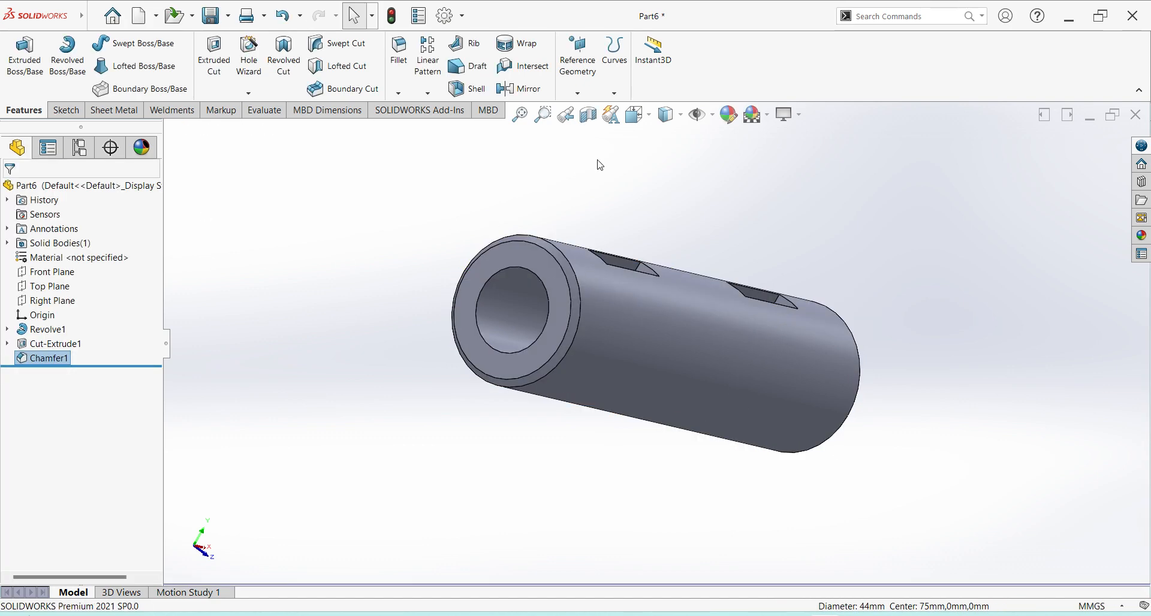
- Save the part as Sleeve in the Double Cotter Joint folder, replacing the existing file, and close it
click(634, 114)
click(732, 162)
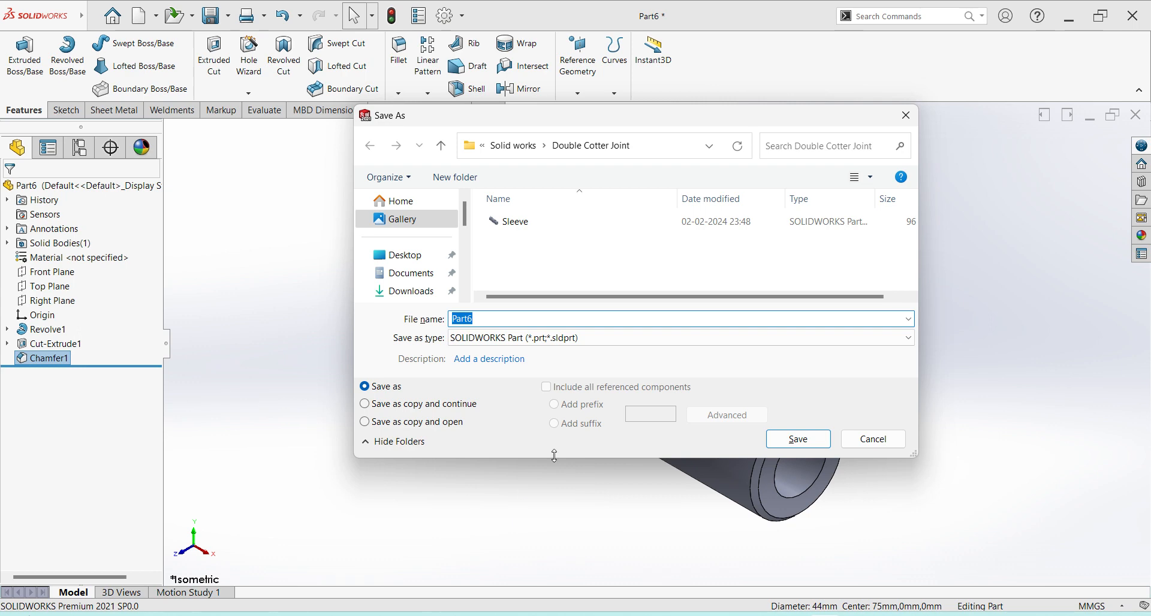
click(610, 225)
click(808, 440)
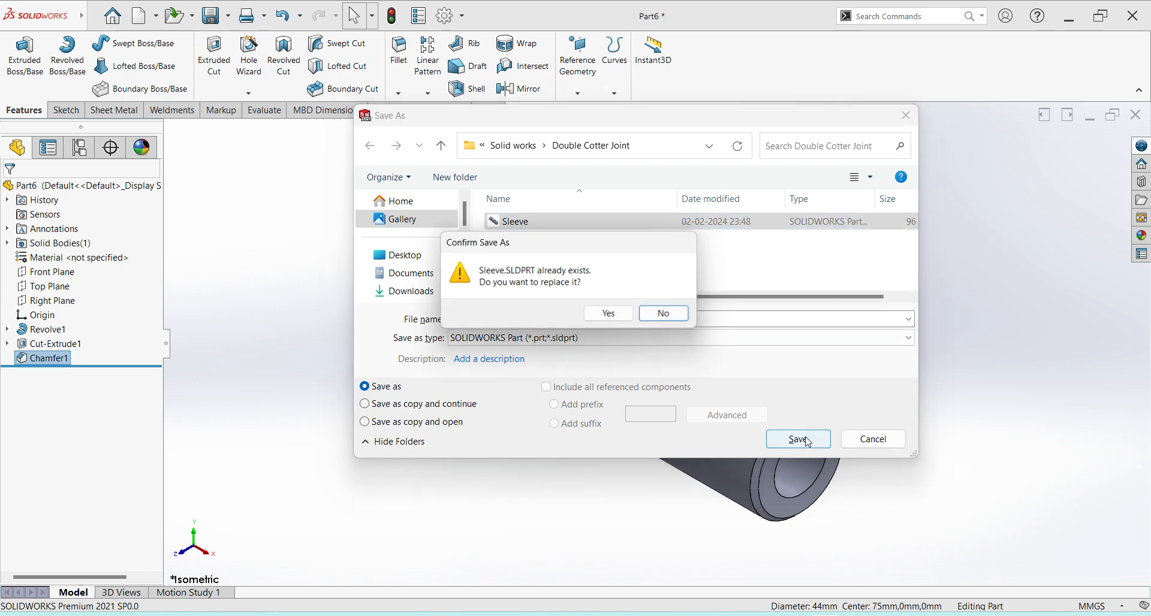
click(620, 313)
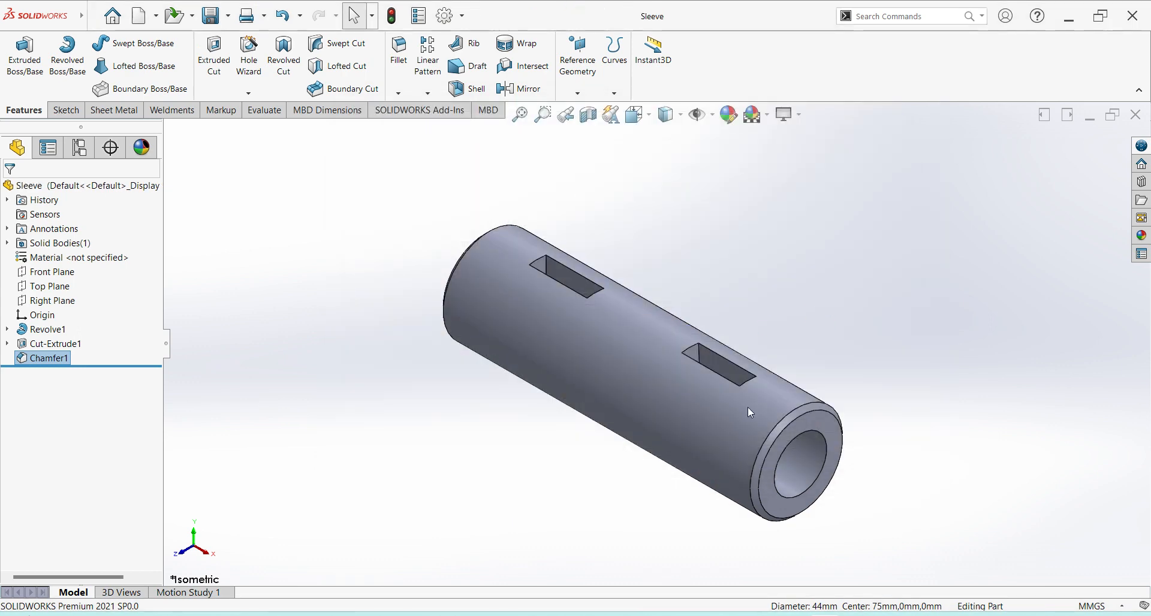
click(1135, 118)
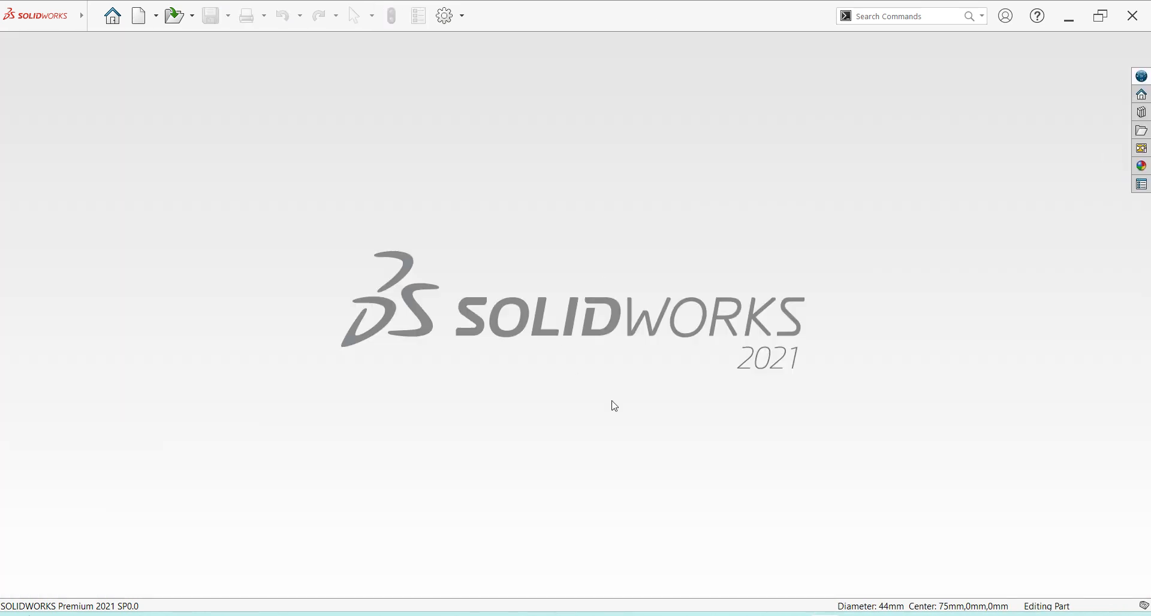
- Create a new part with MMGS units and consult the rod's dimensions in the sleeve and cotter joint reference drawing
key(ctrl+n)
click(485, 471)
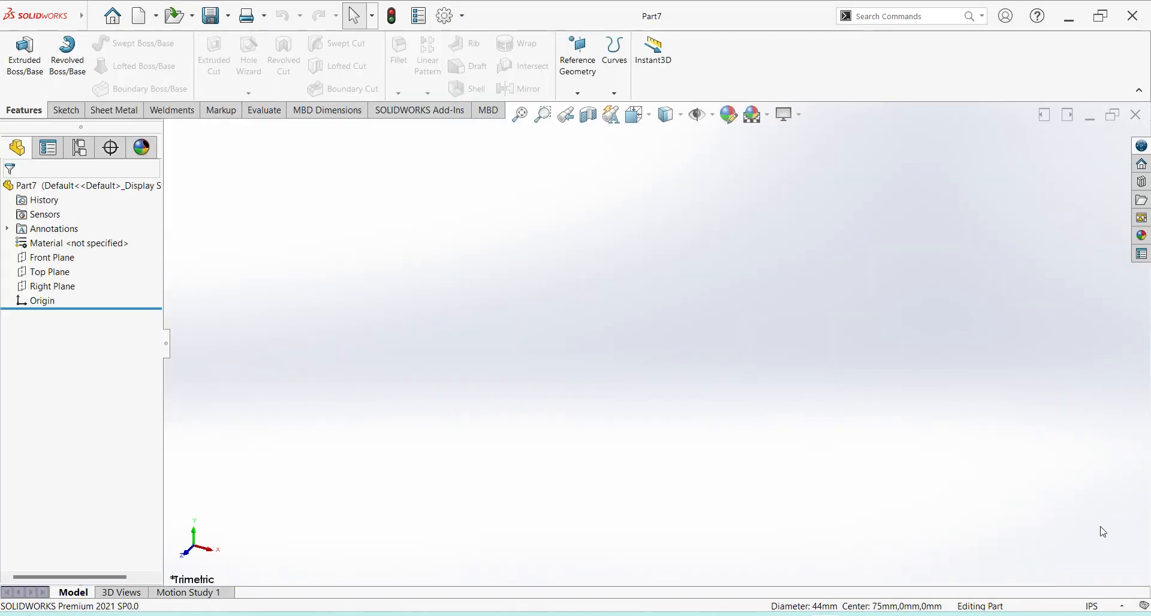
click(1106, 610)
click(1092, 548)
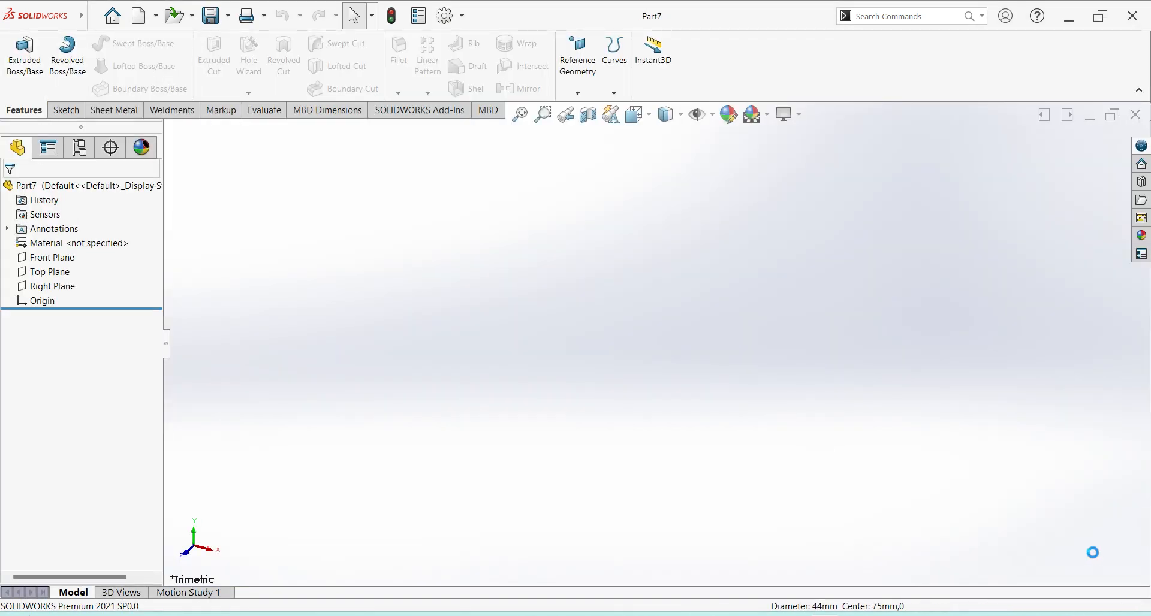
key(alt+Tab)
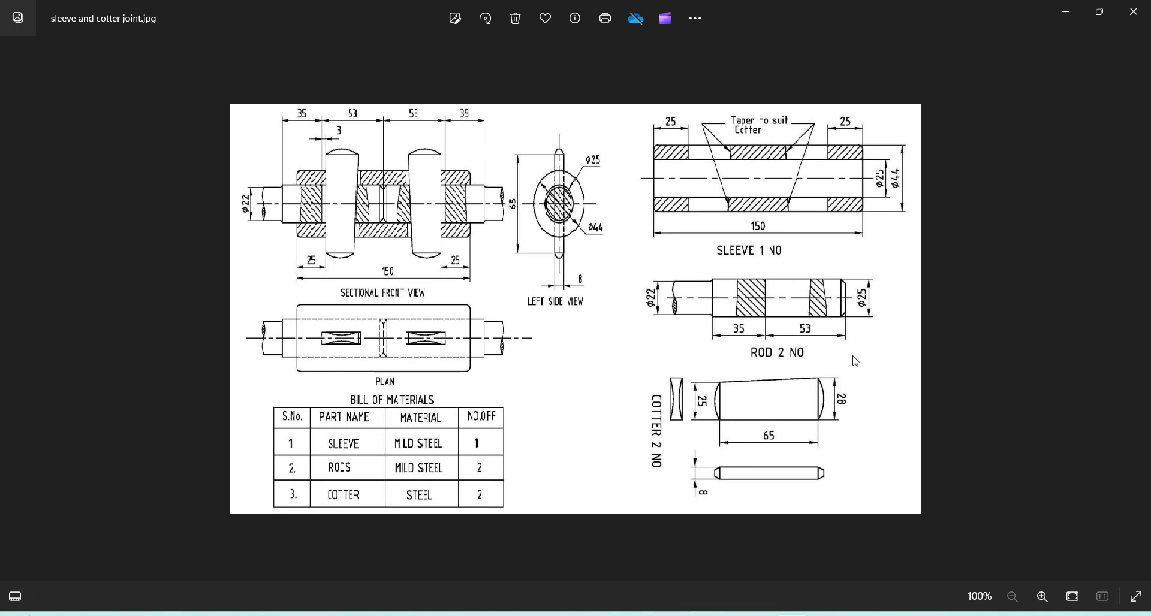
click(816, 615)
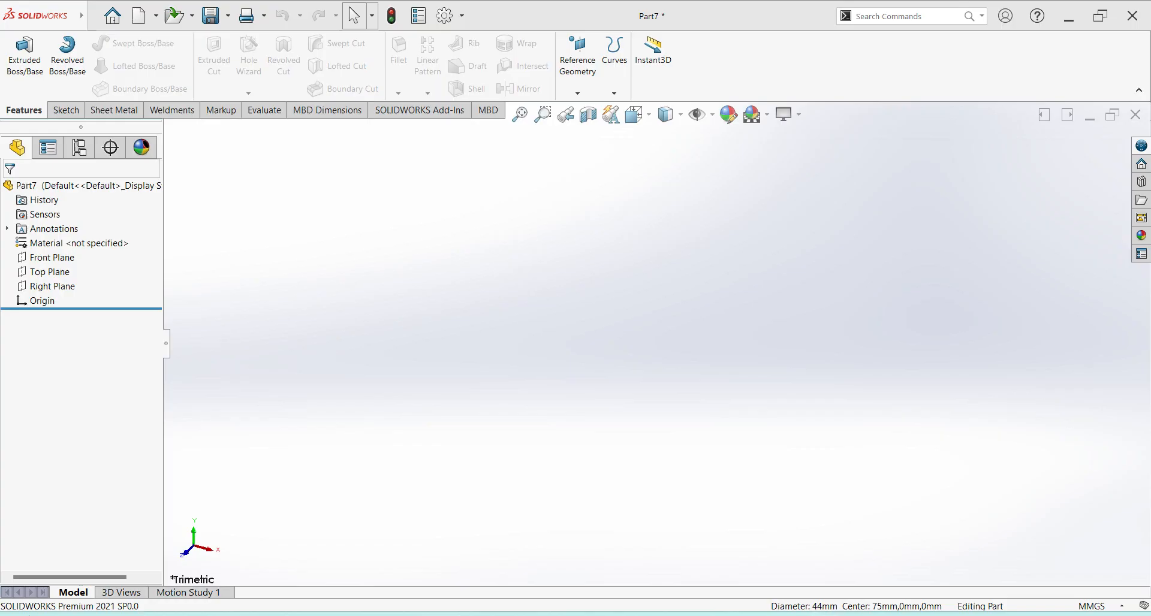
- Start a Revolved Boss sketch on the Front Plane and draw a closed stepped half-profile through the origin, about 26.5 mm and 11.5 mm high
click(68, 60)
click(695, 259)
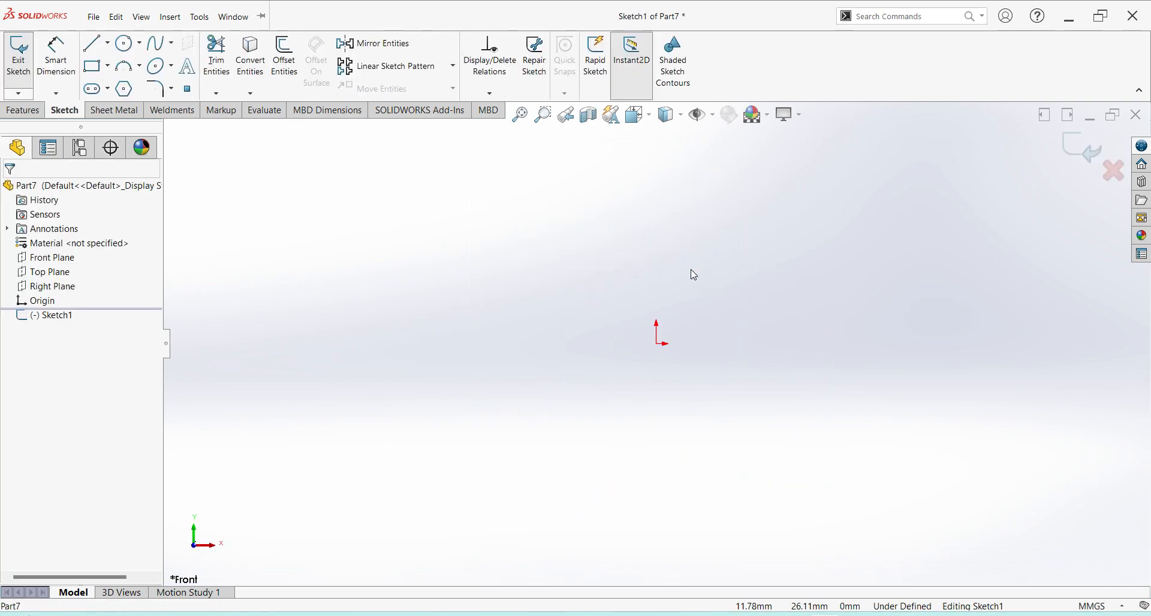
click(94, 43)
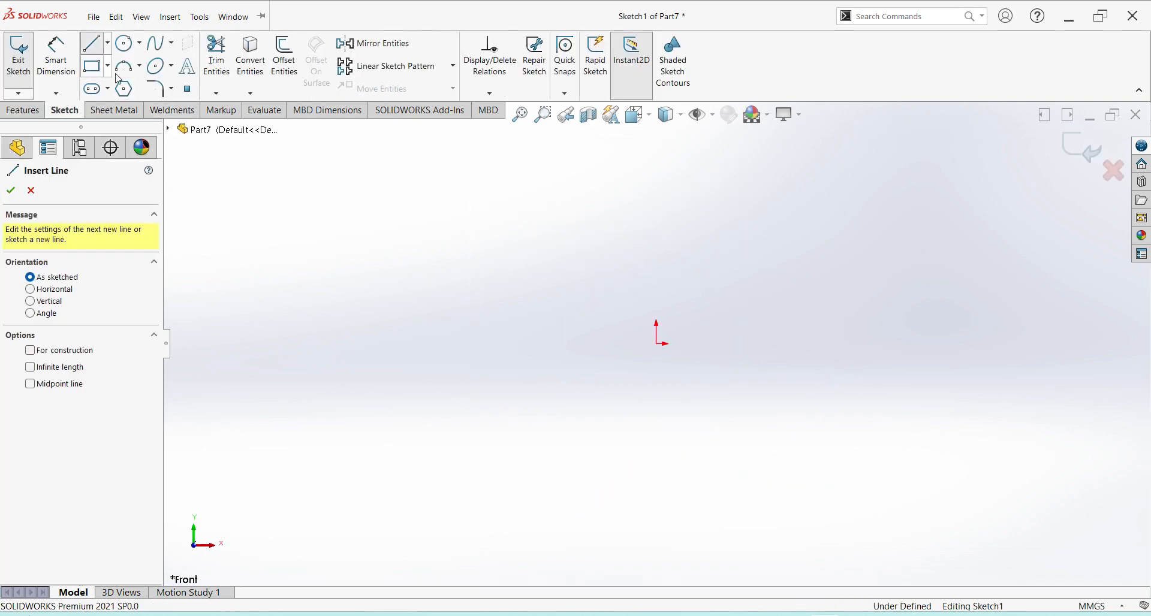
click(566, 344)
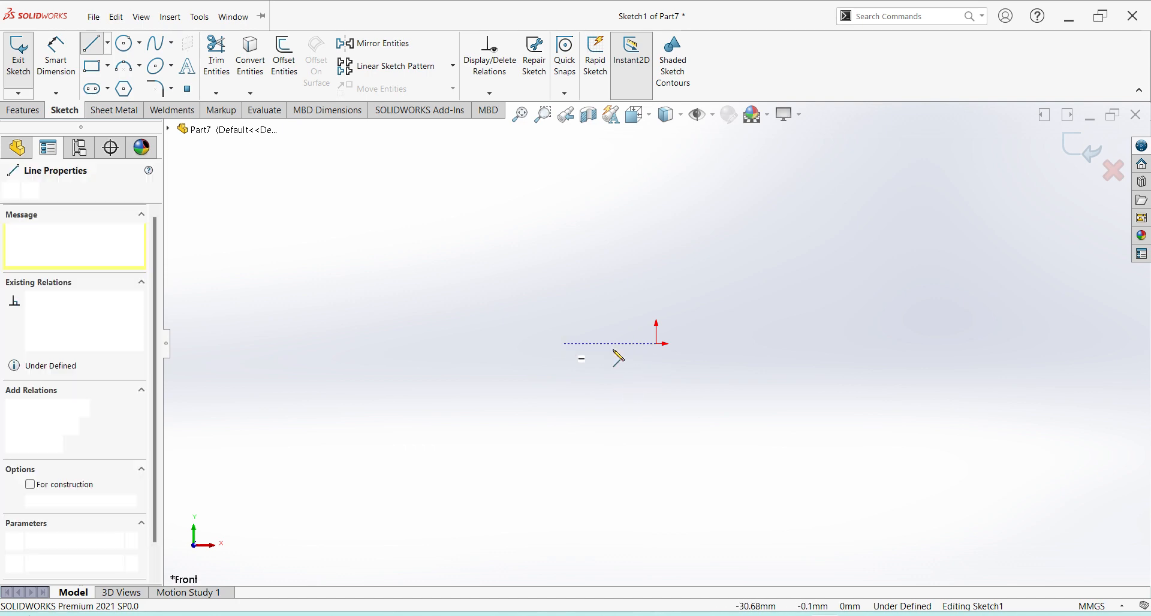
click(805, 344)
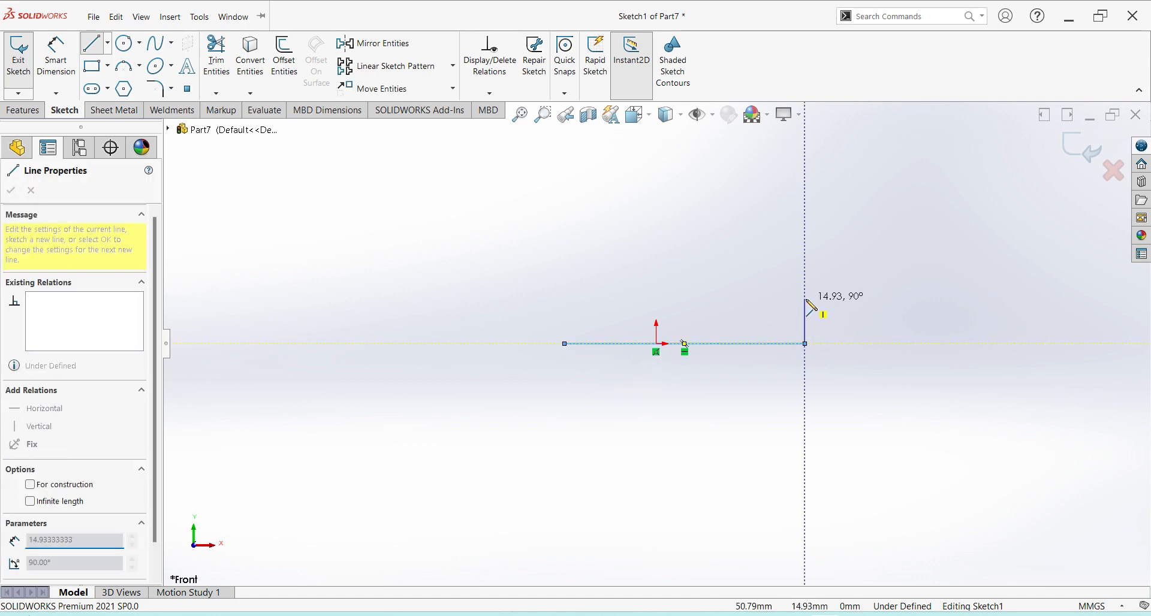
click(806, 265)
click(626, 265)
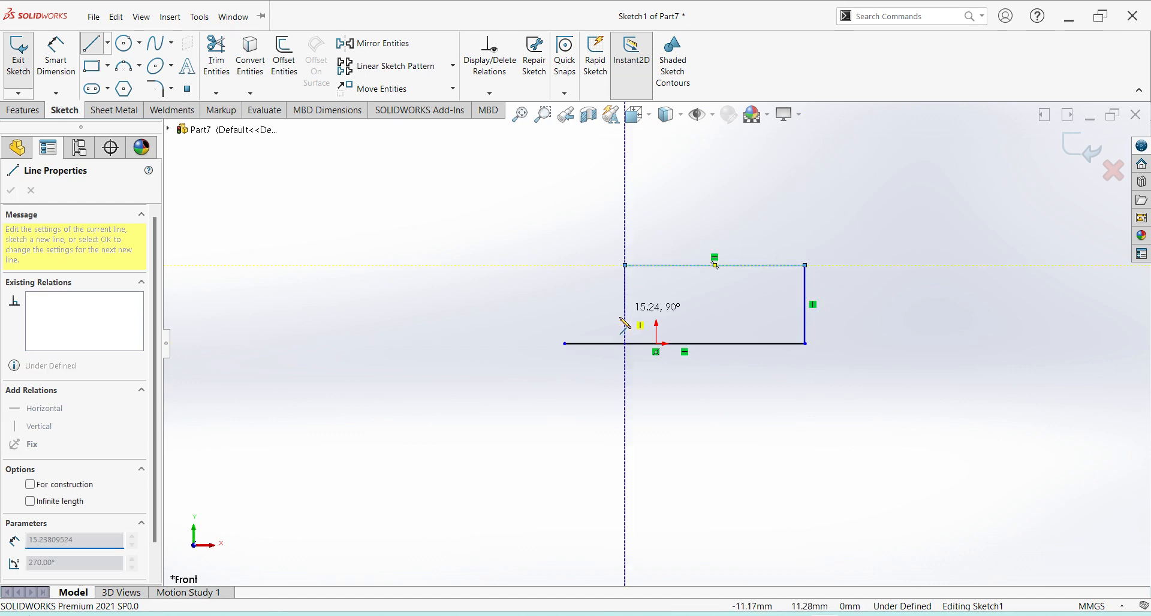
click(625, 309)
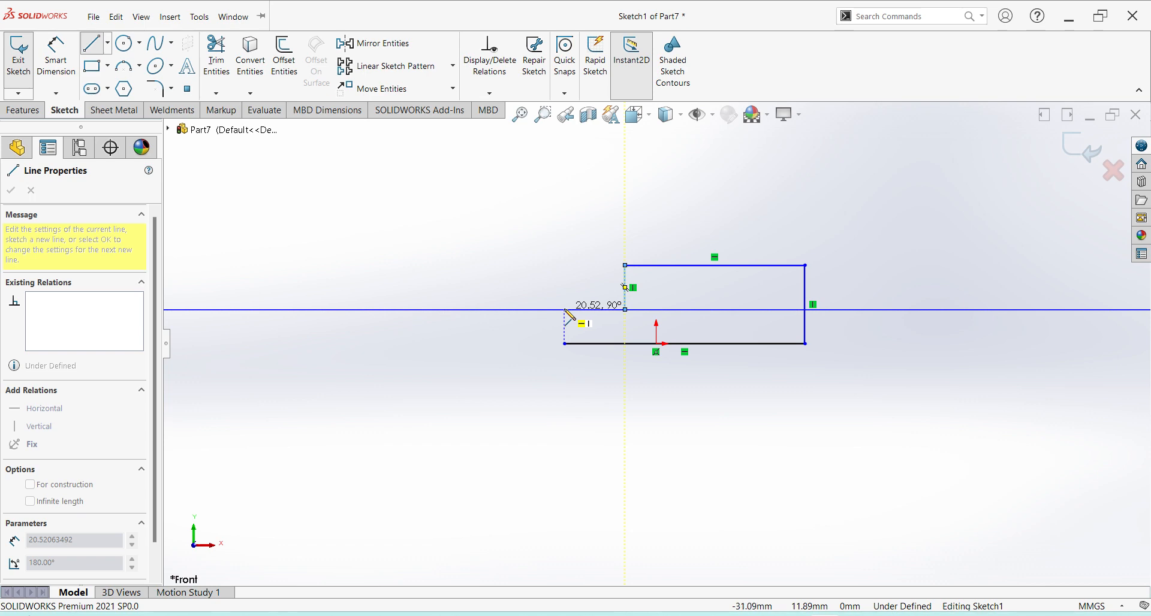
click(565, 310)
click(566, 344)
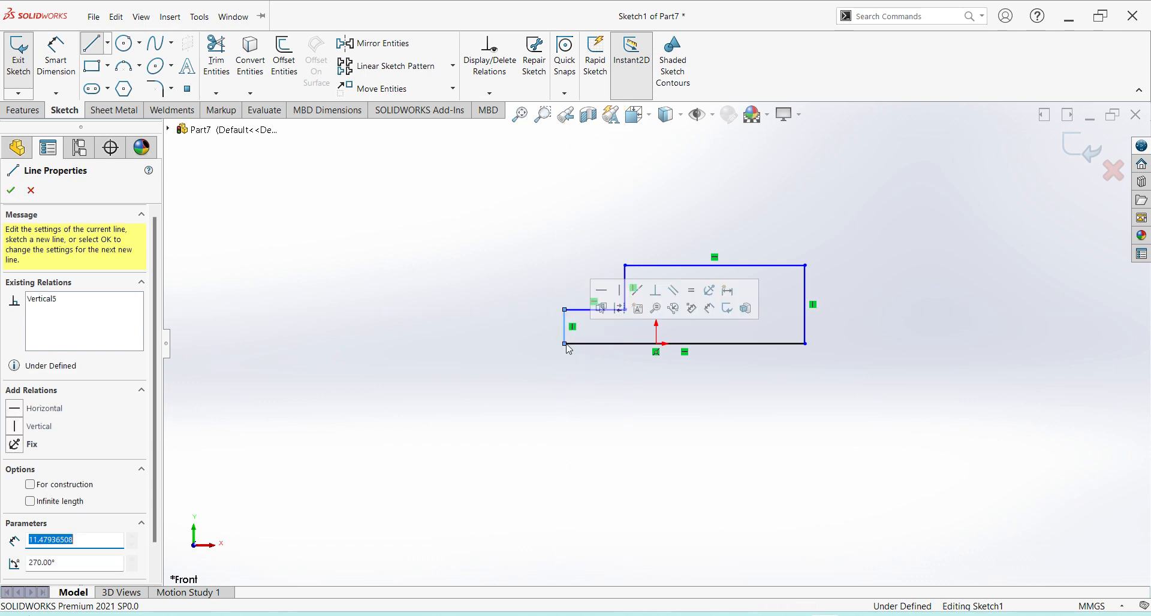
right_click(461, 356)
click(512, 360)
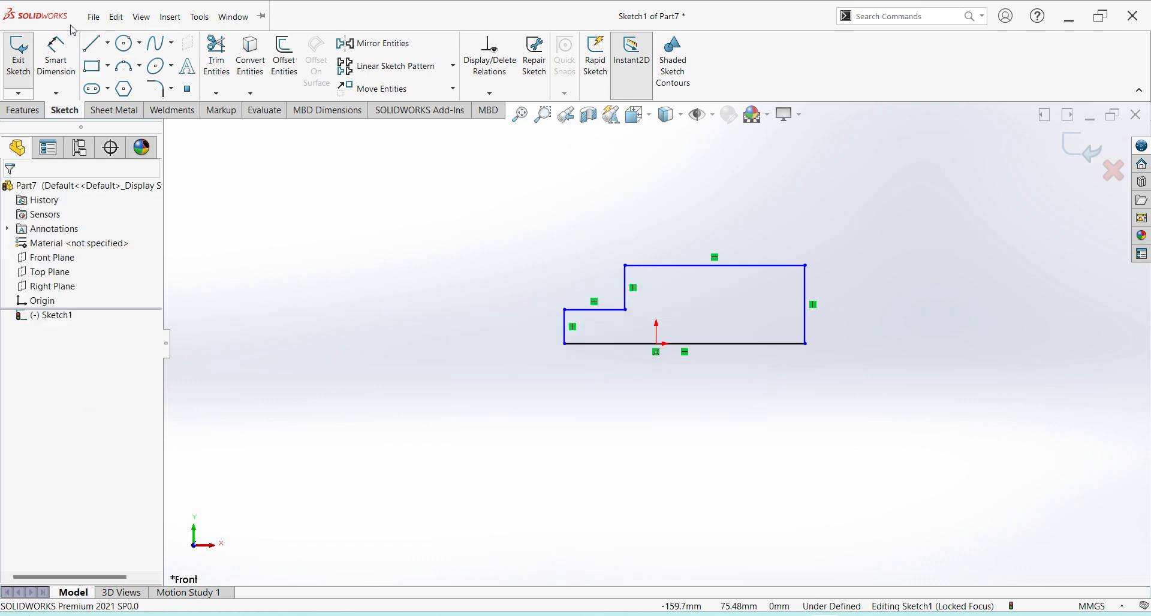
- Dimension the rod profile's taller vertical end as 12.5 mm and its shorter vertical end as 11 mm
click(54, 49)
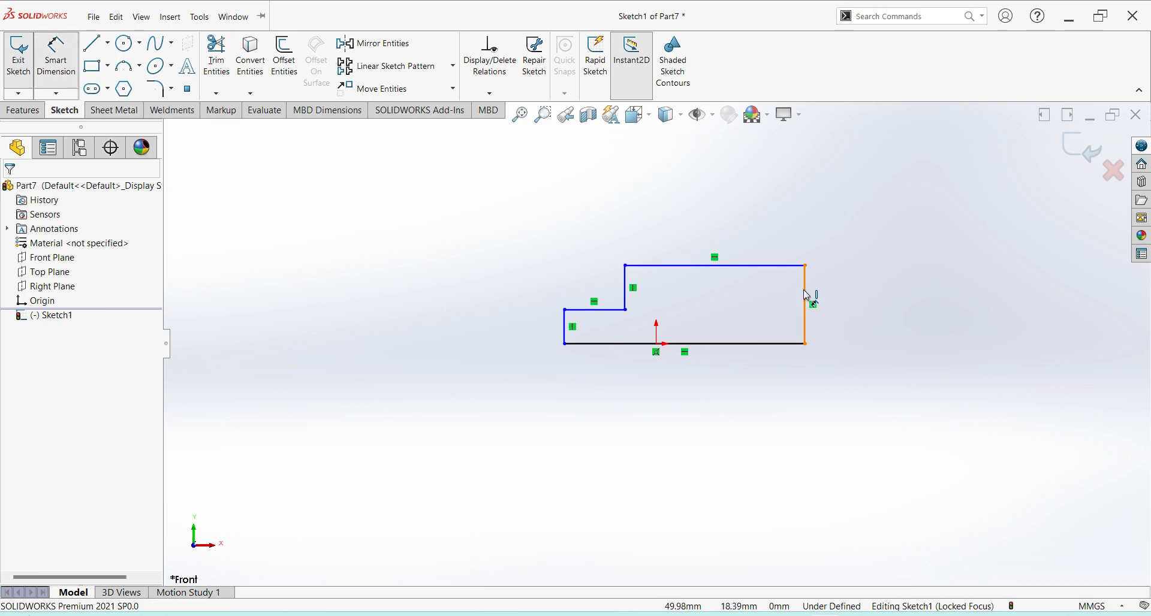
click(810, 295)
click(866, 311)
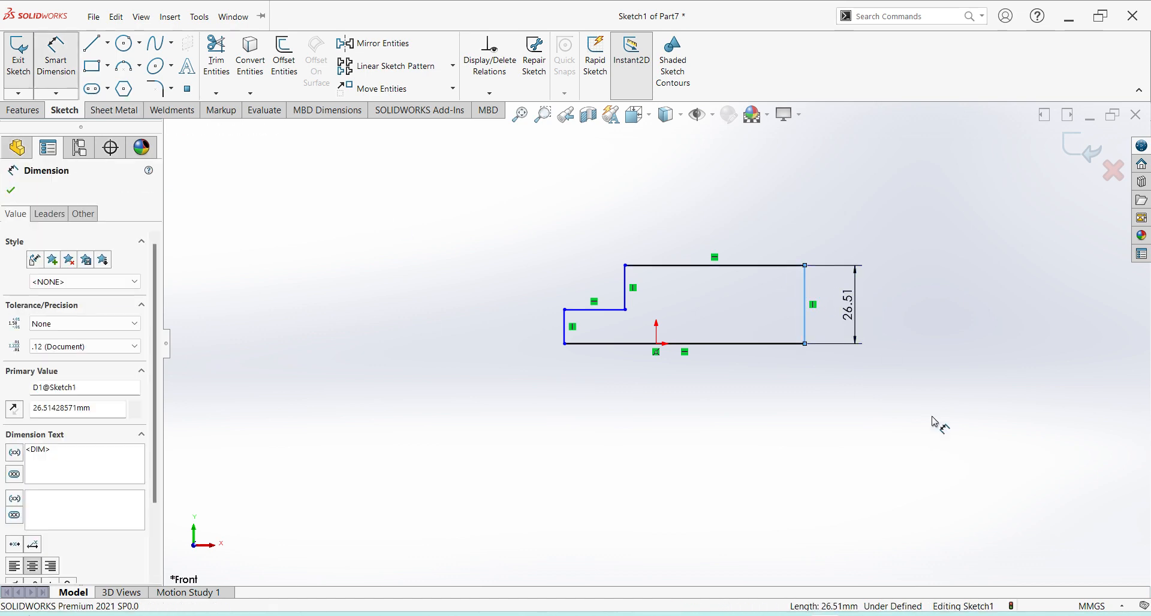
text(12.5)
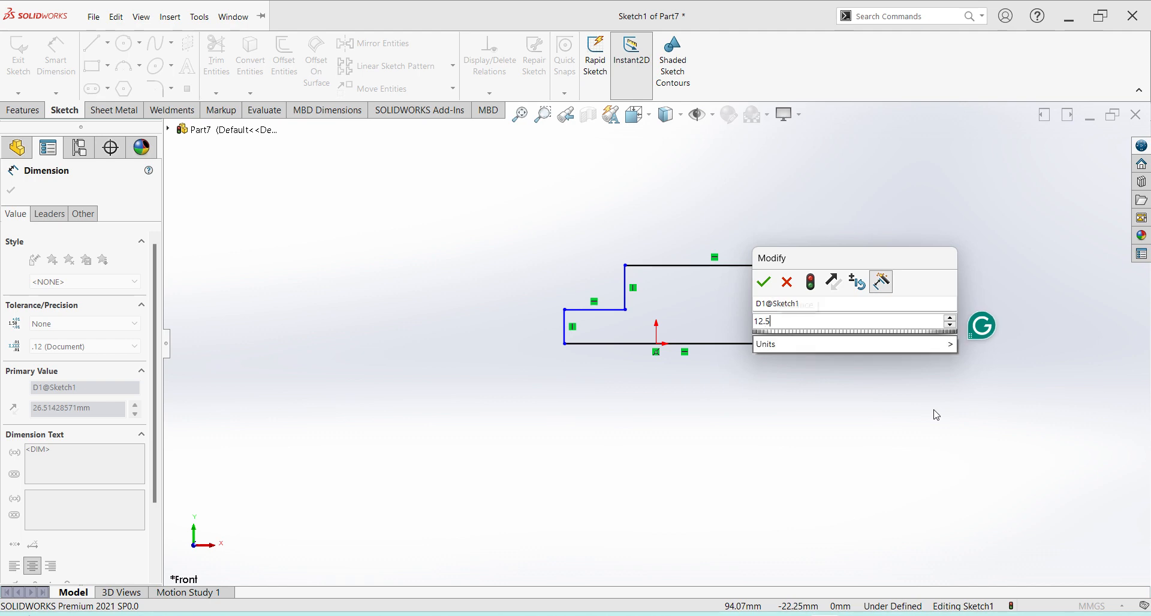
key(Return)
click(569, 332)
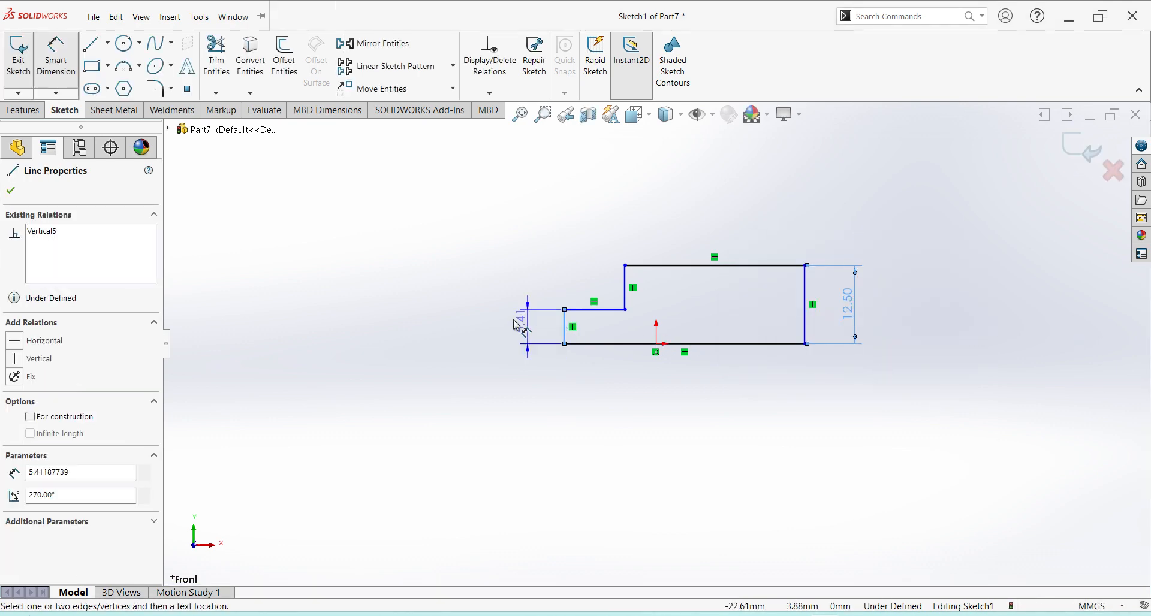
click(486, 322)
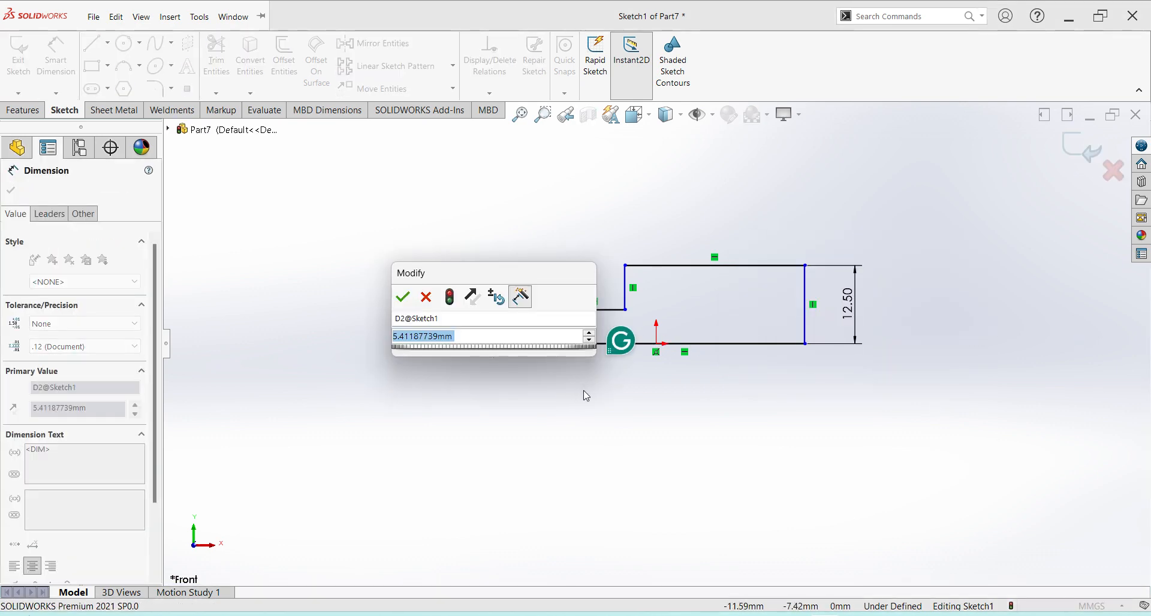
text(11)
key(Return)
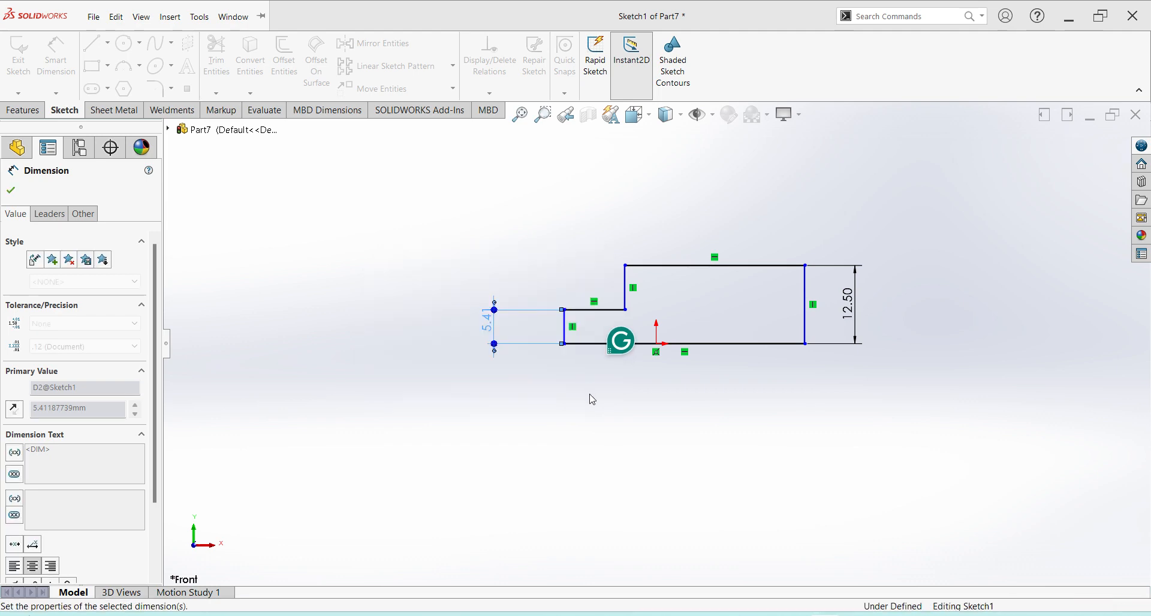
key(Escape)
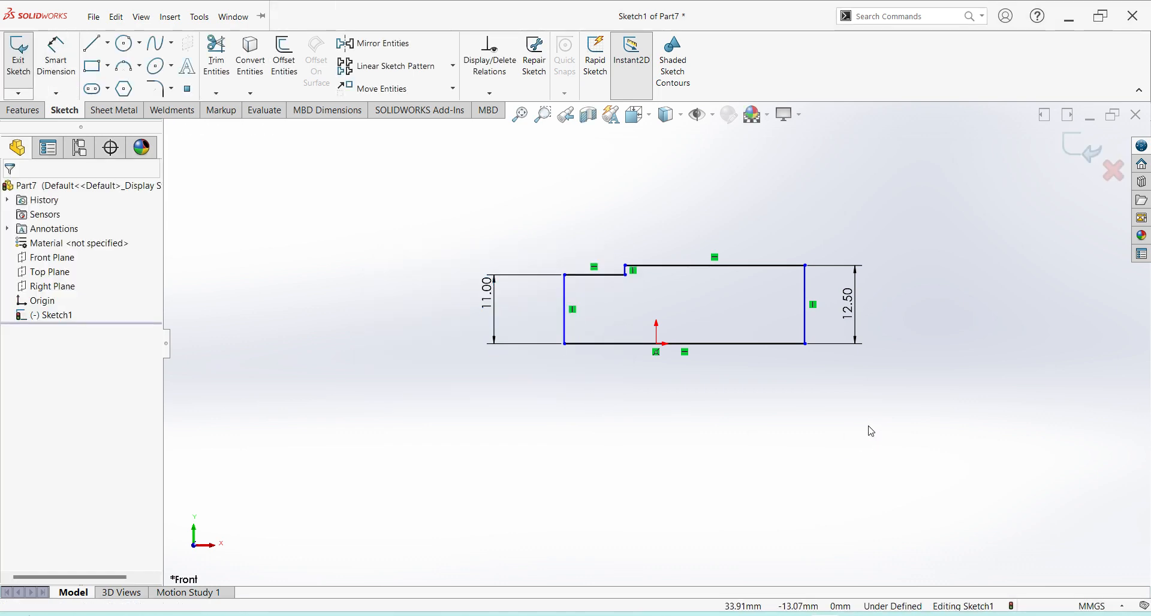
- Check the rod's section lengths in the reference drawing and dimension the profile's longer upper edge as 35+53 mm
click(744, 266)
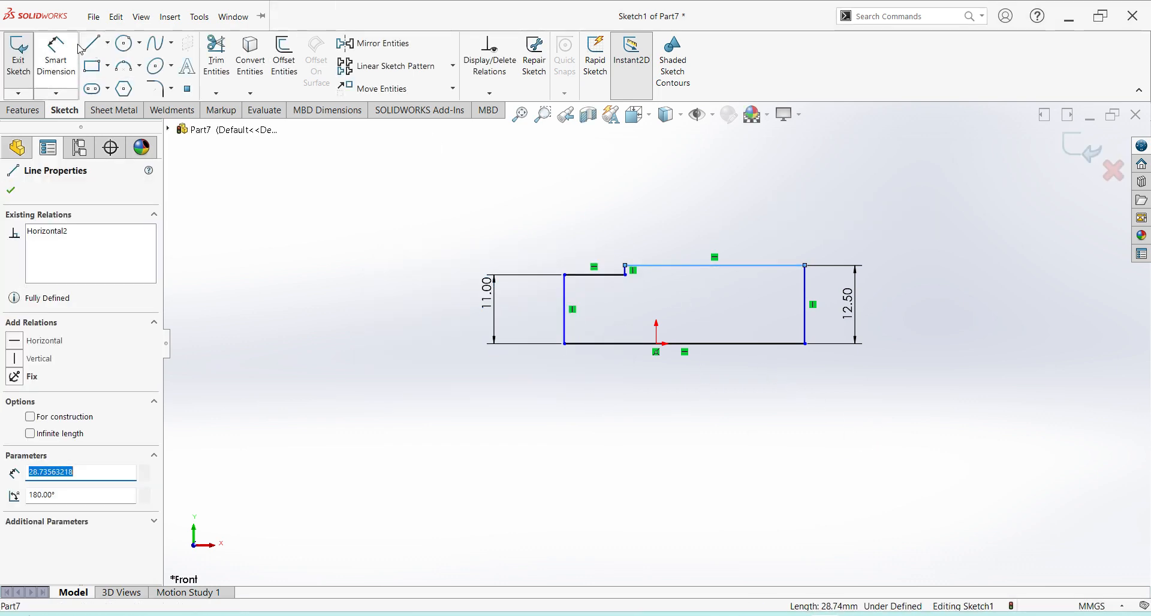
click(60, 57)
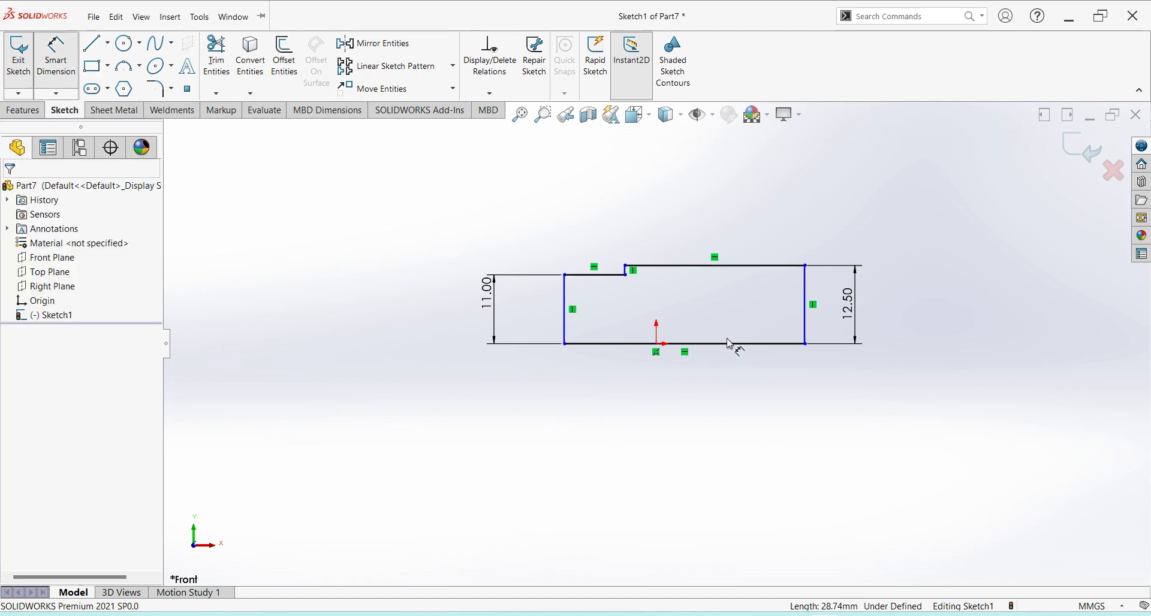
click(722, 272)
click(727, 226)
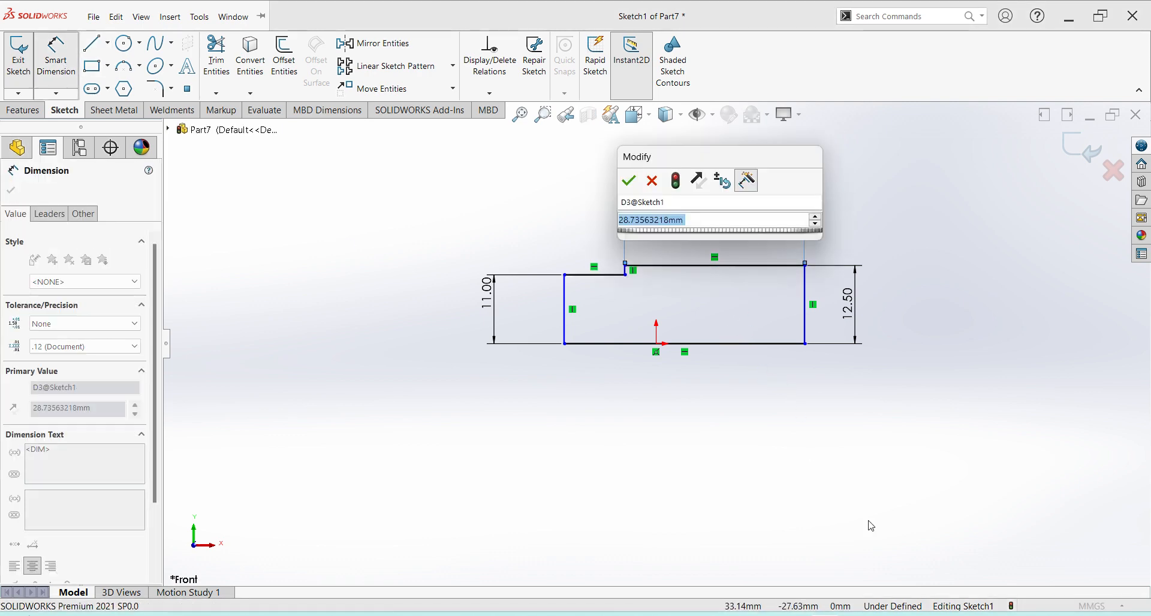
click(794, 615)
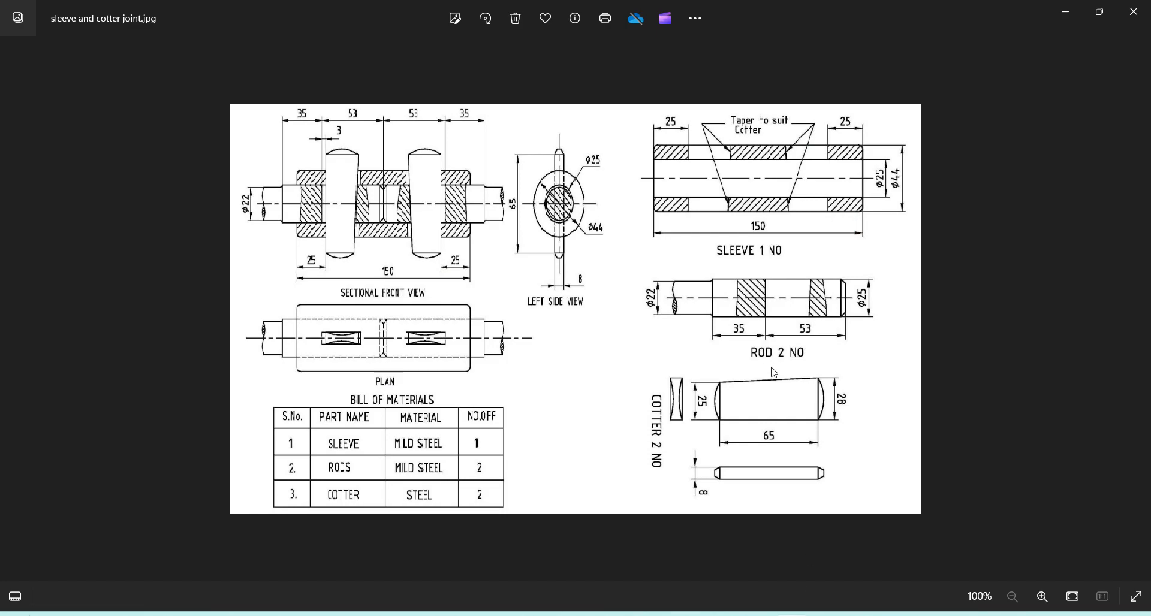
click(824, 615)
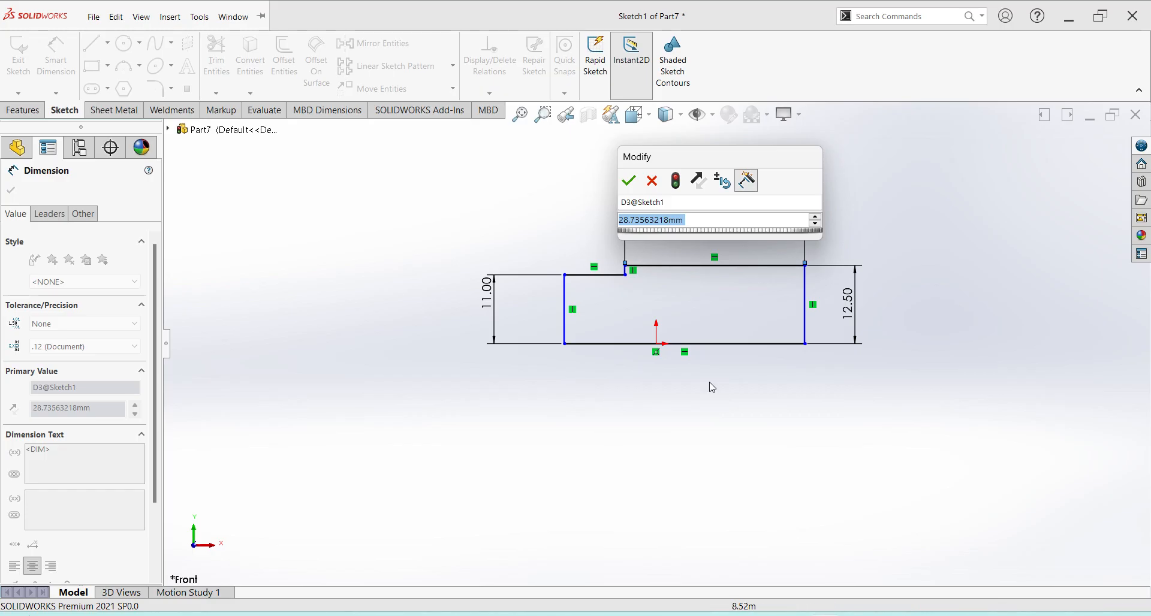
text(35)
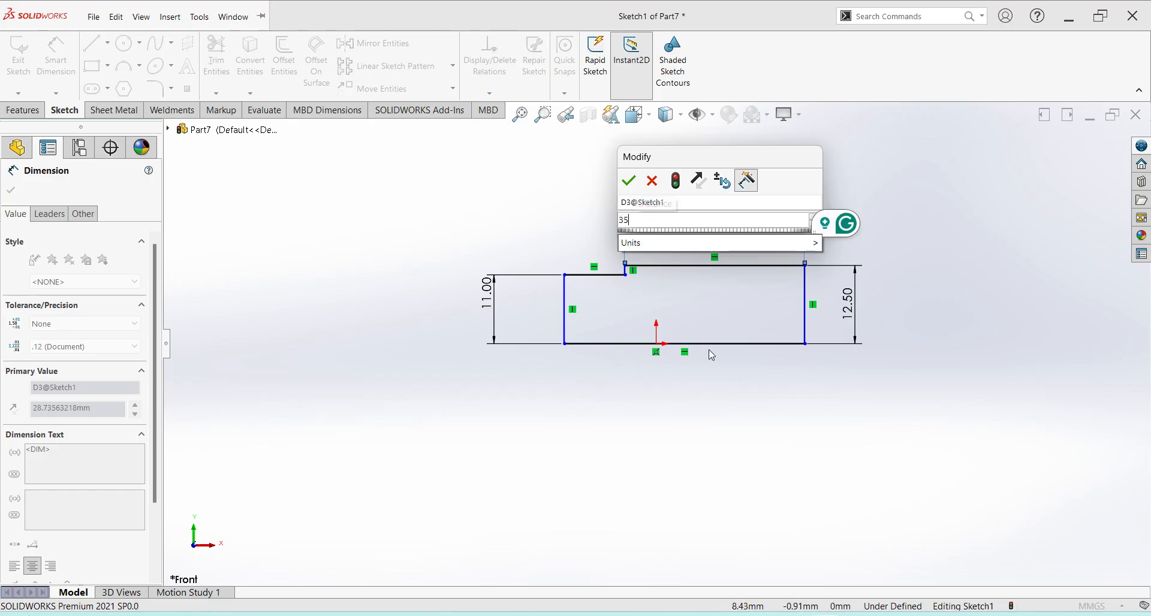
text(+53)
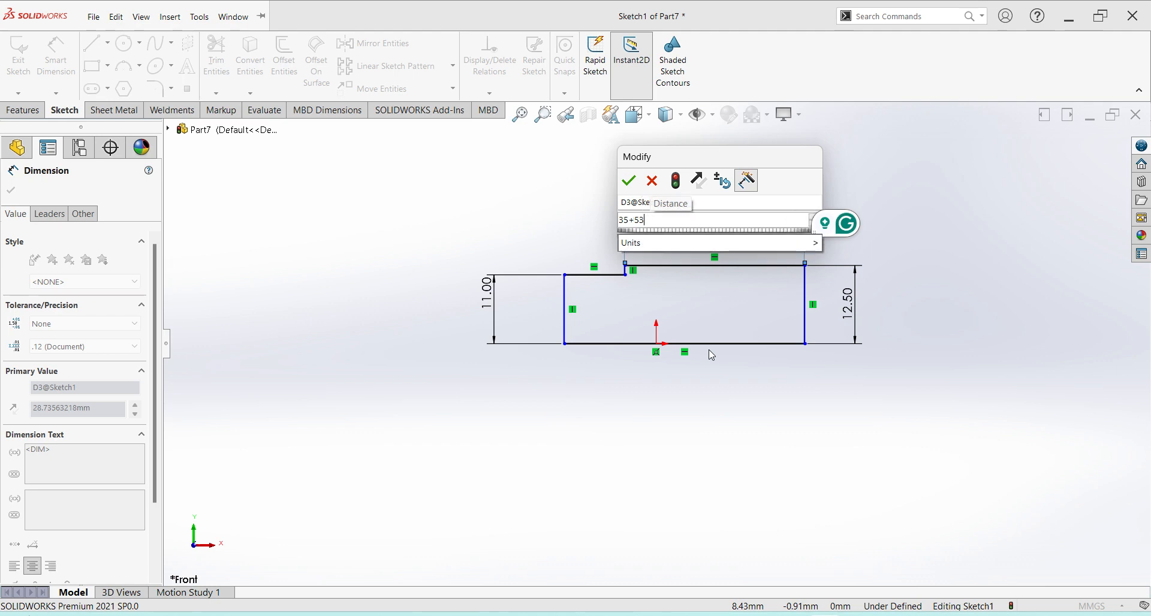
key(Return)
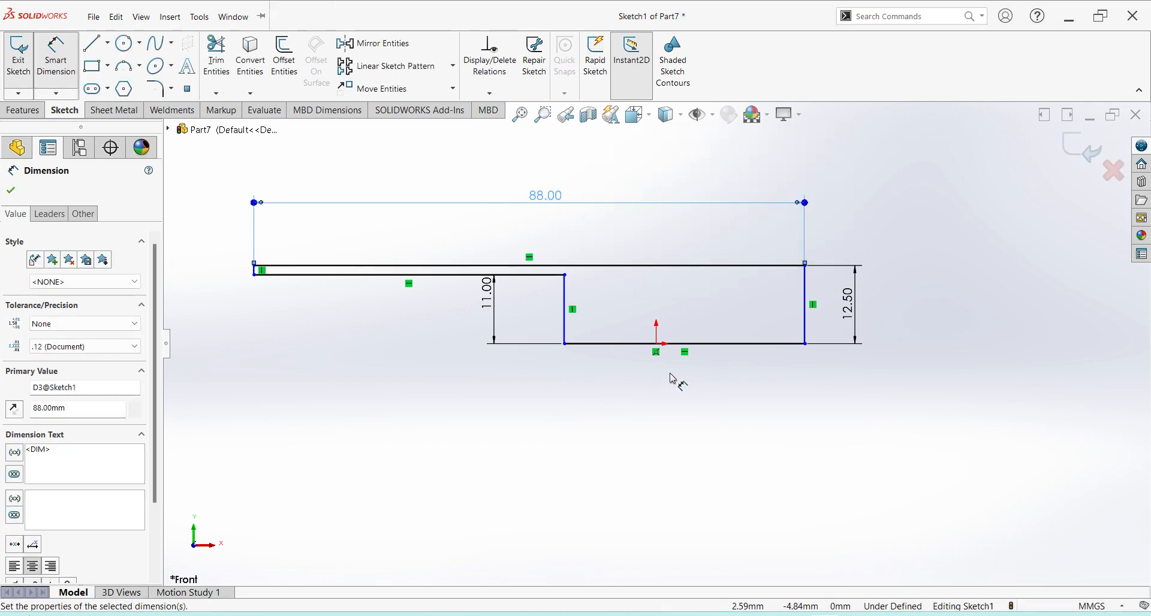
key(Escape)
- Dimension the overall length between the rod profile's two vertical ends as 110 mm
click(564, 329)
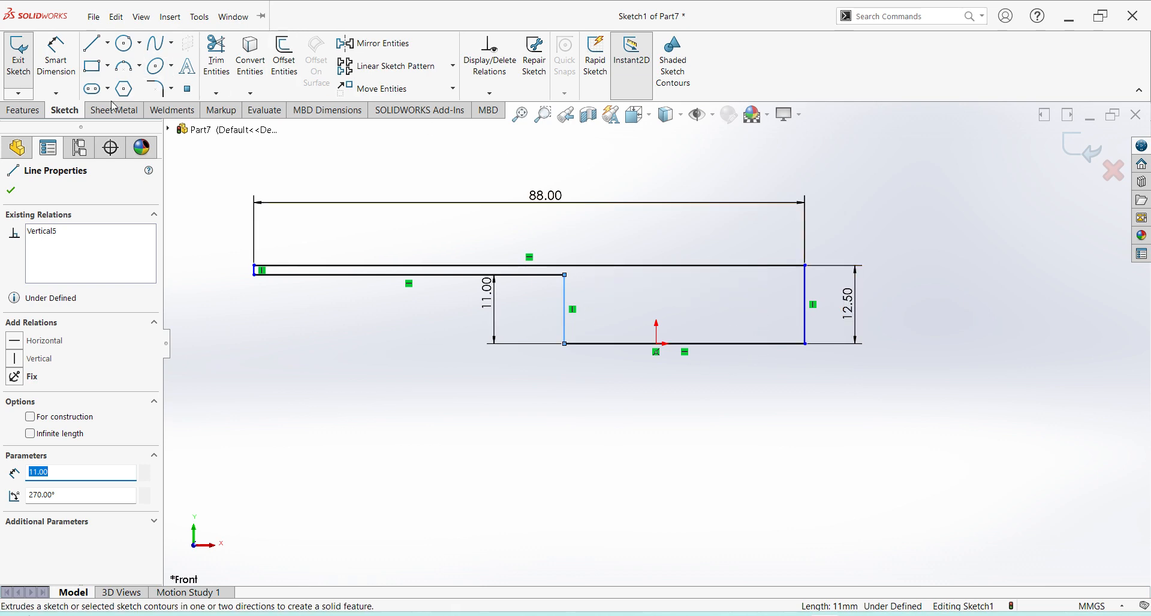
click(60, 57)
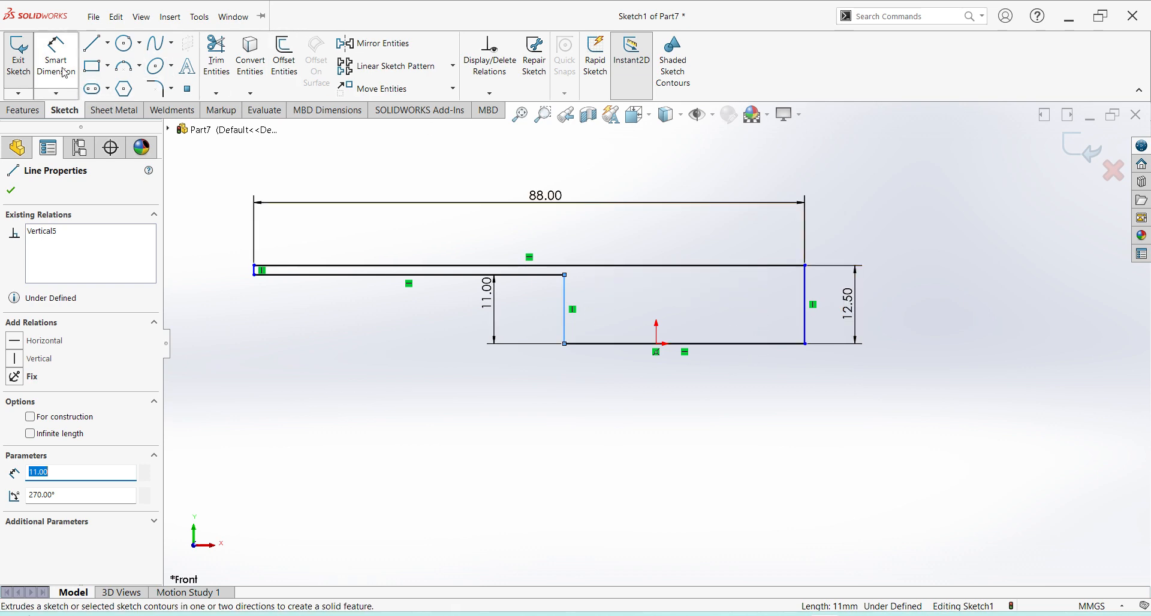
click(564, 329)
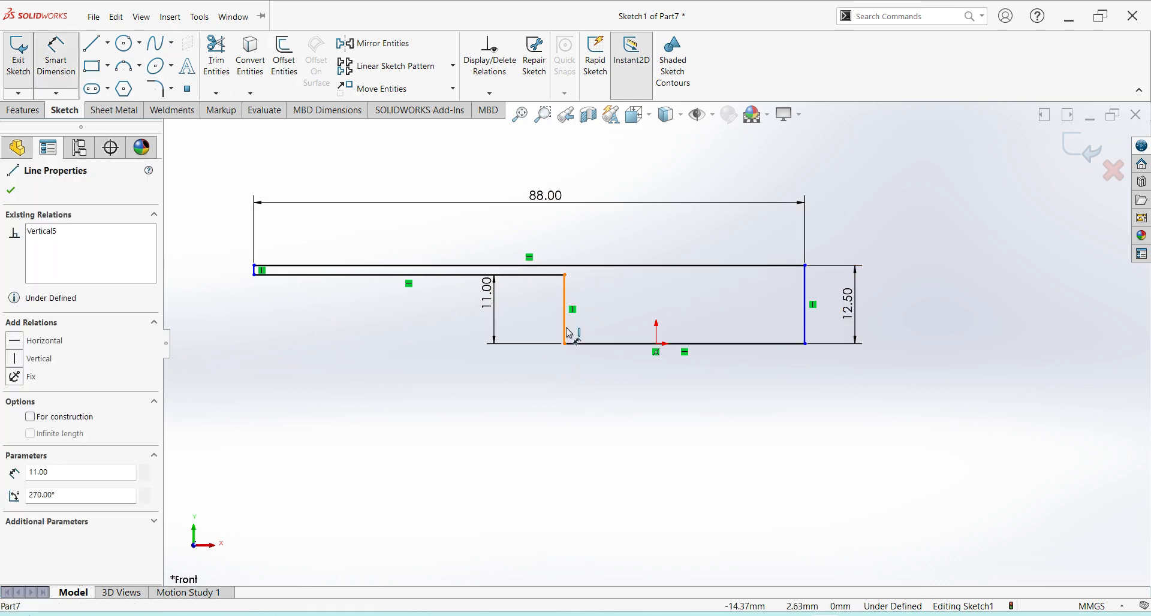
click(808, 337)
click(666, 419)
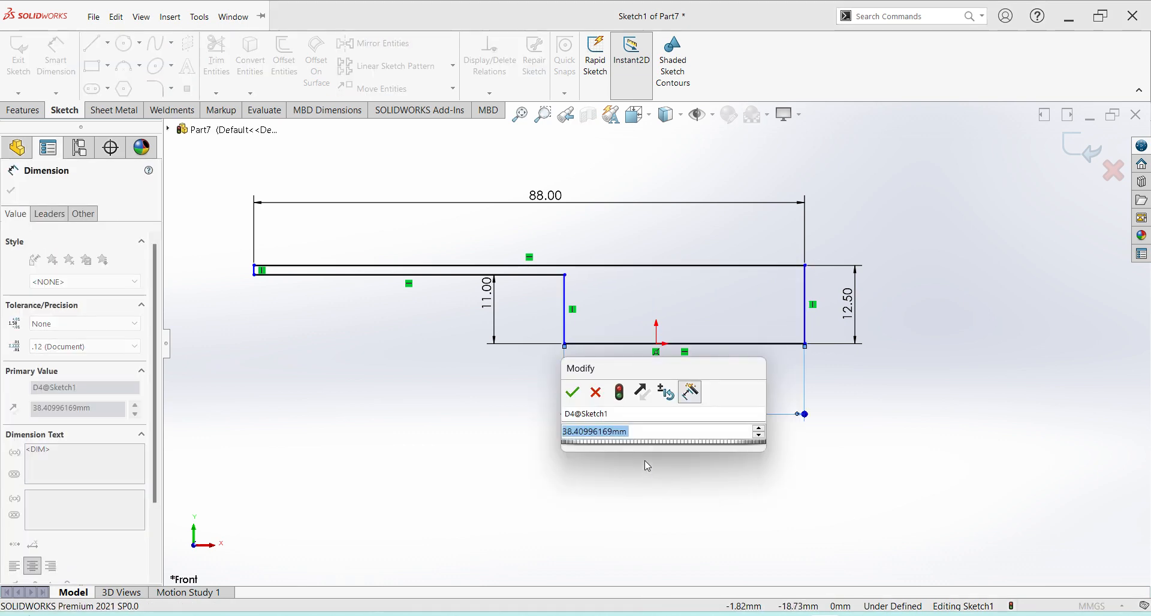
text(110)
key(Return)
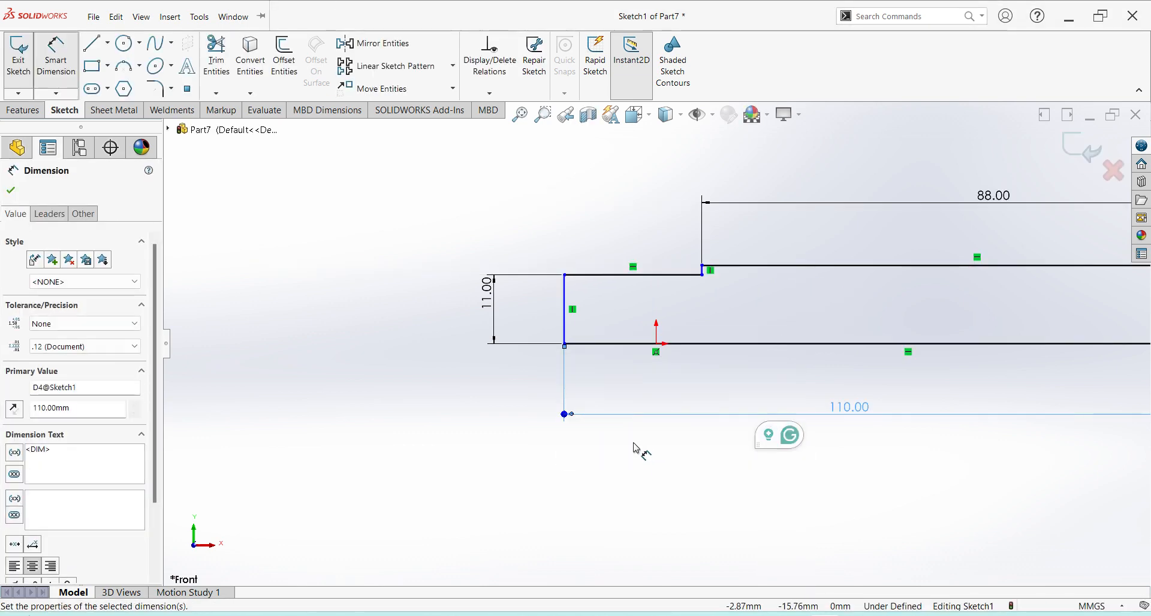
key(f)
key(Escape)
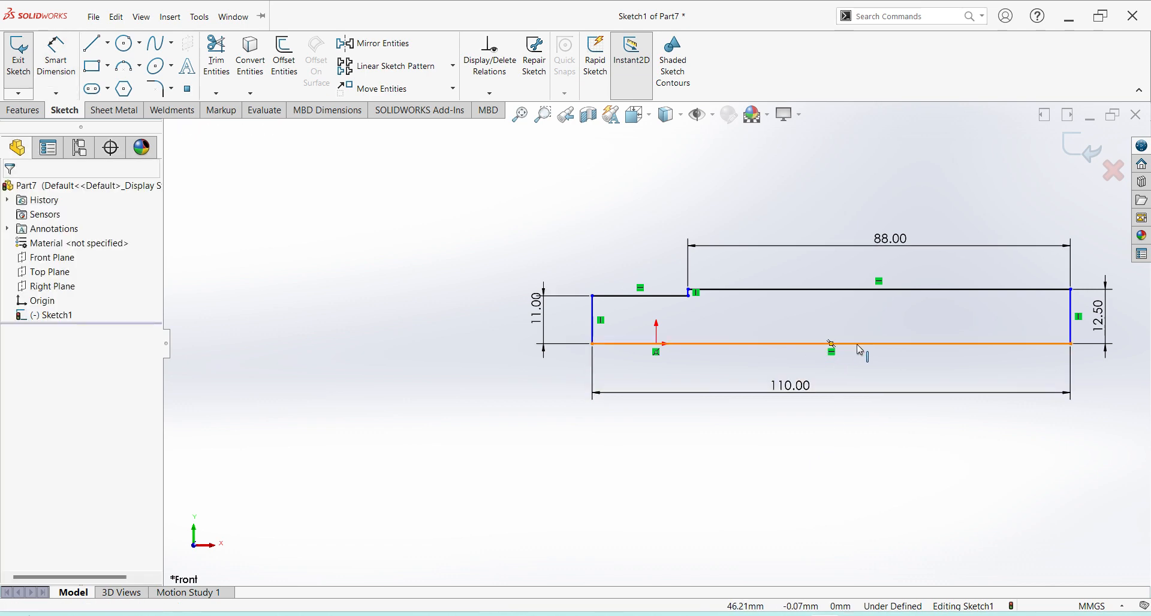
- Add a Vertical relation between the midpoint of the profile's base line and the origin
click(833, 347)
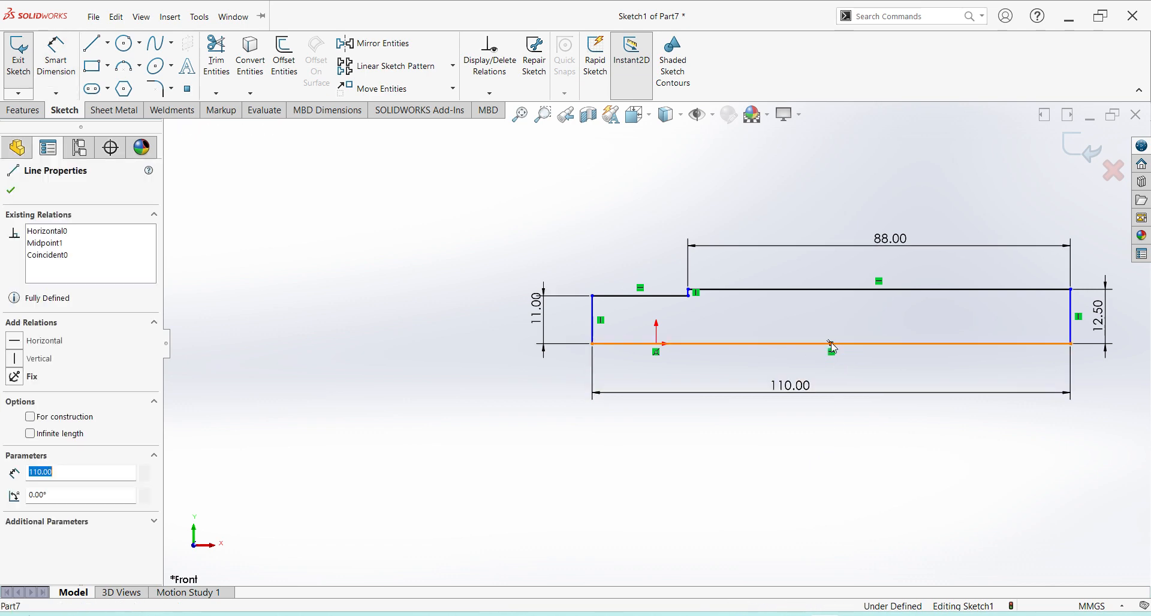
click(658, 345)
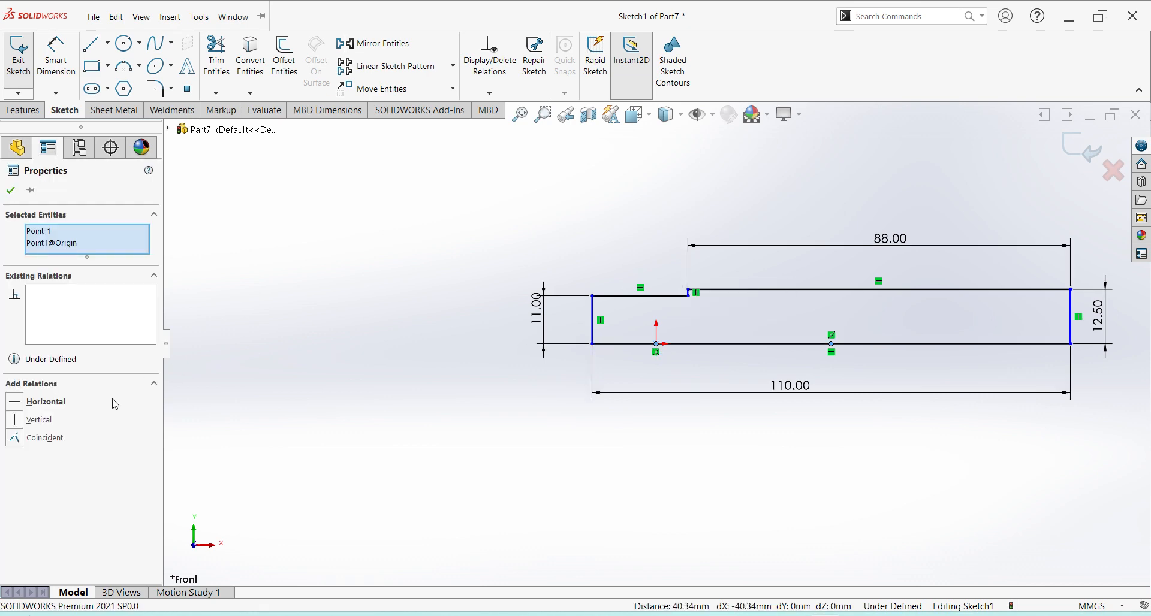
click(16, 427)
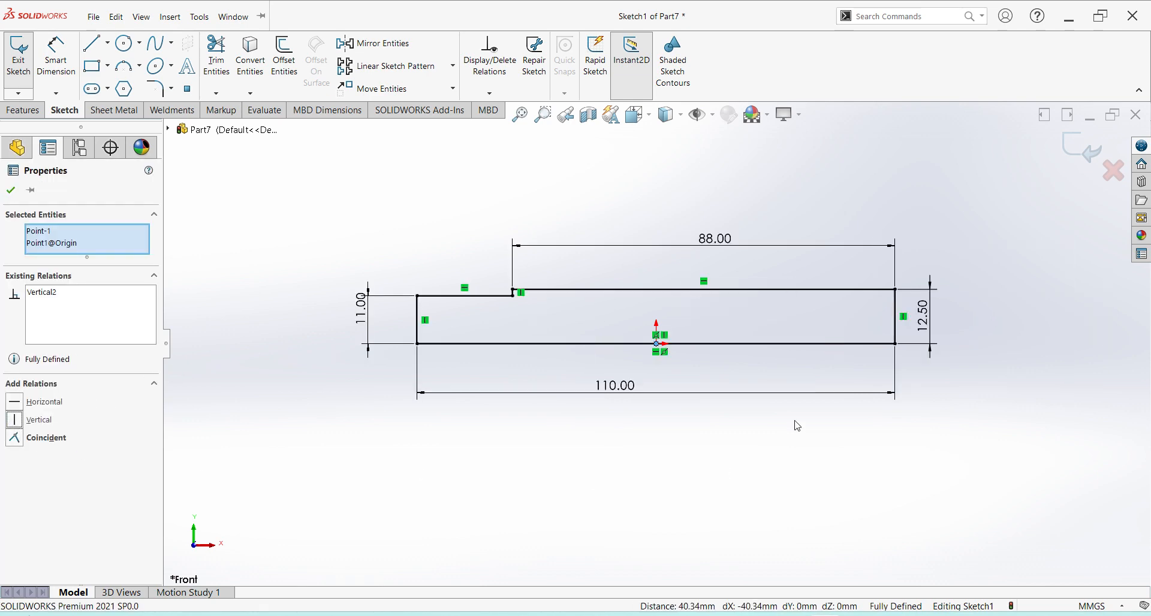
- Finish the sketch and revolve the profile 360 degrees about its long base line
click(1084, 149)
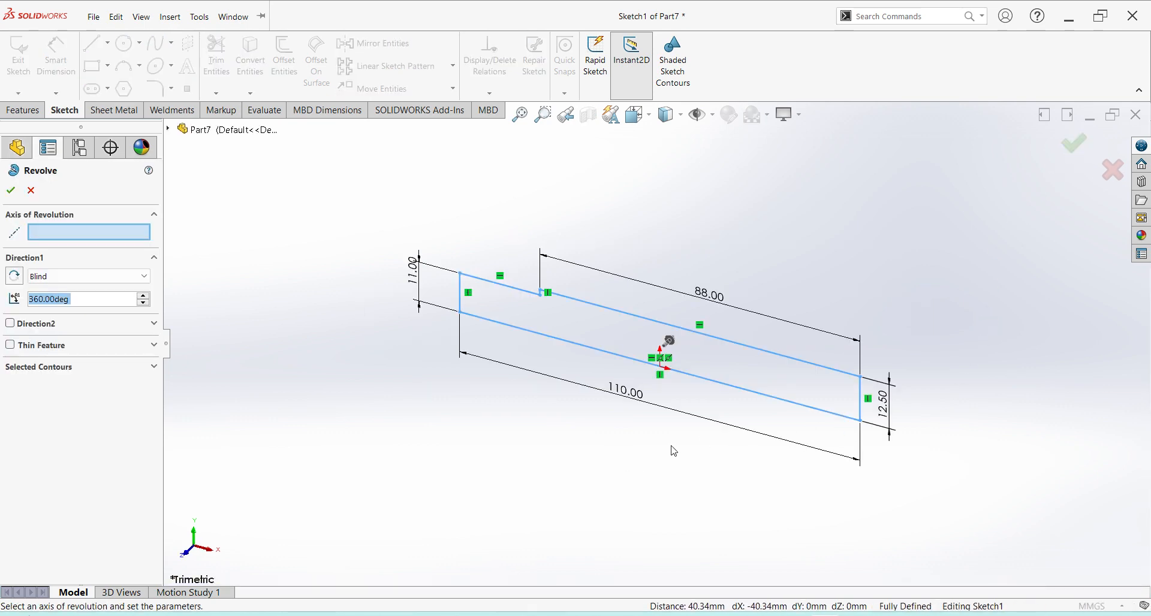
click(731, 387)
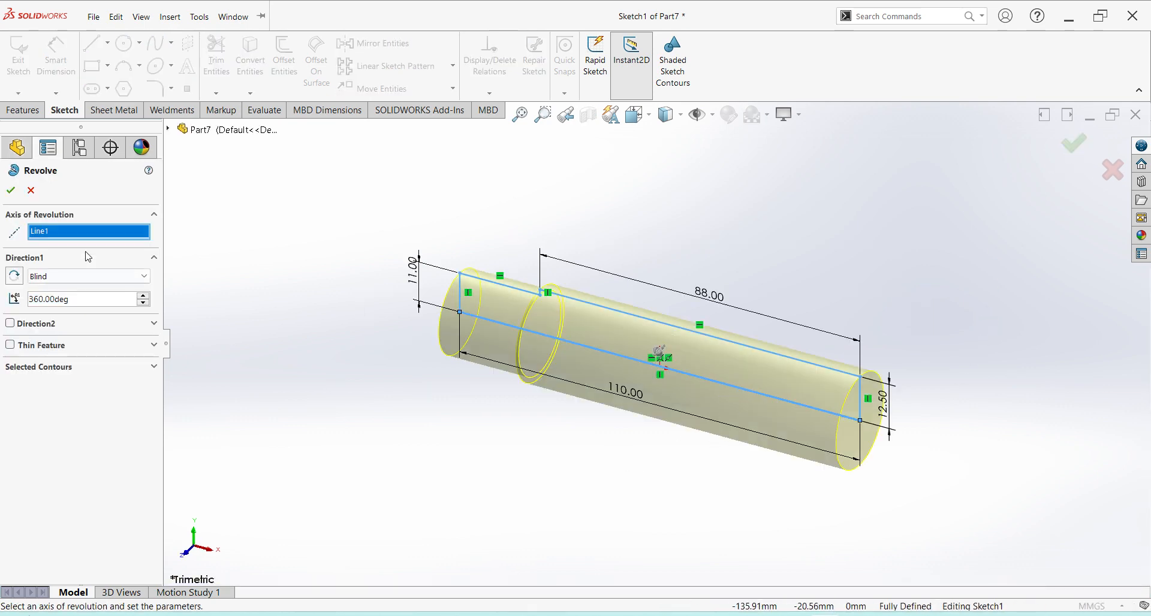
click(12, 192)
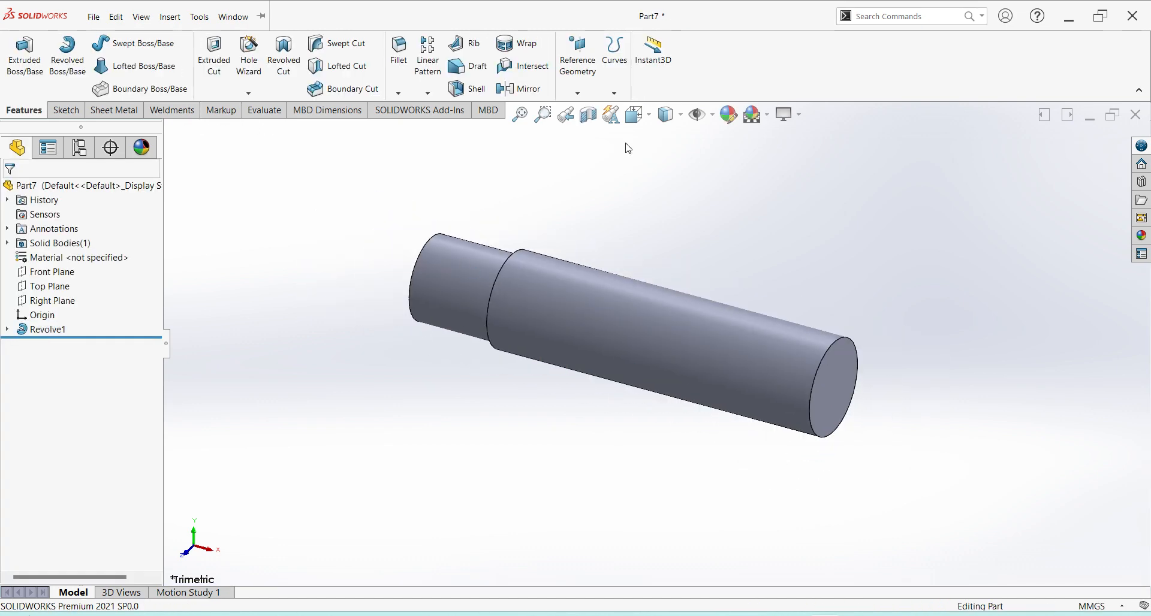
- Start a sketch on the rod's Front Plane, view it face-on, and consult the reference drawing
click(648, 116)
click(730, 168)
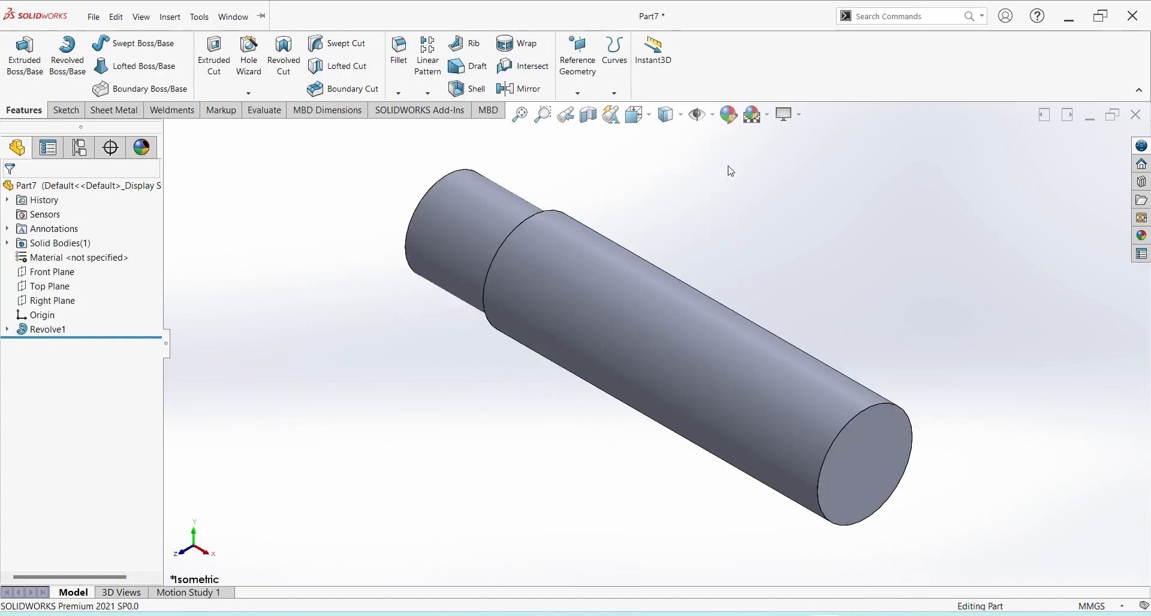
click(64, 276)
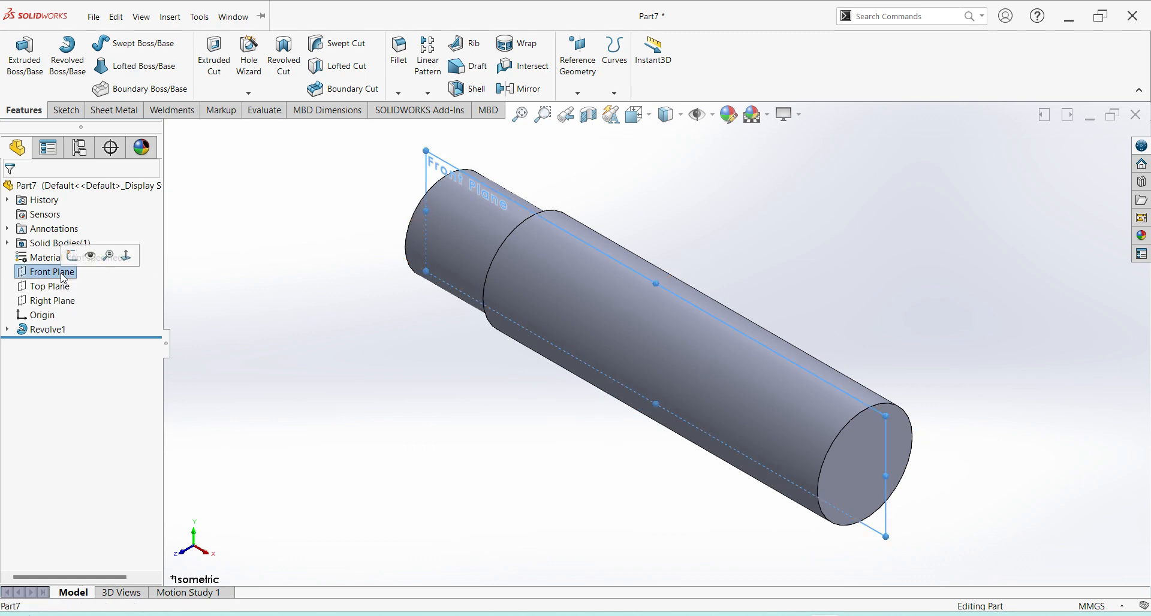
click(73, 258)
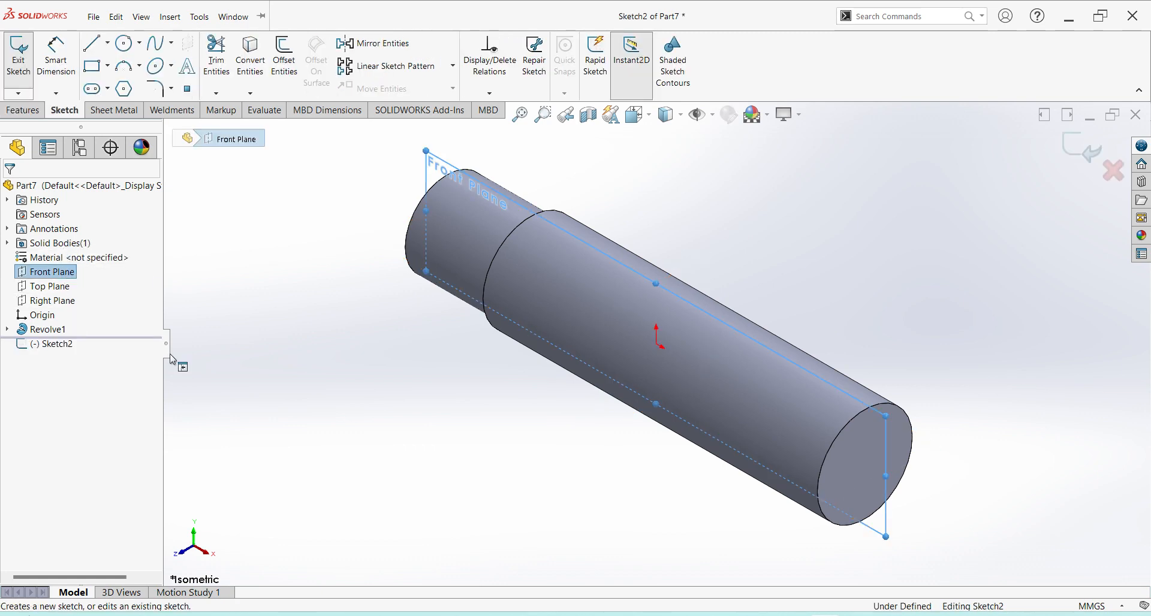
click(52, 345)
click(82, 332)
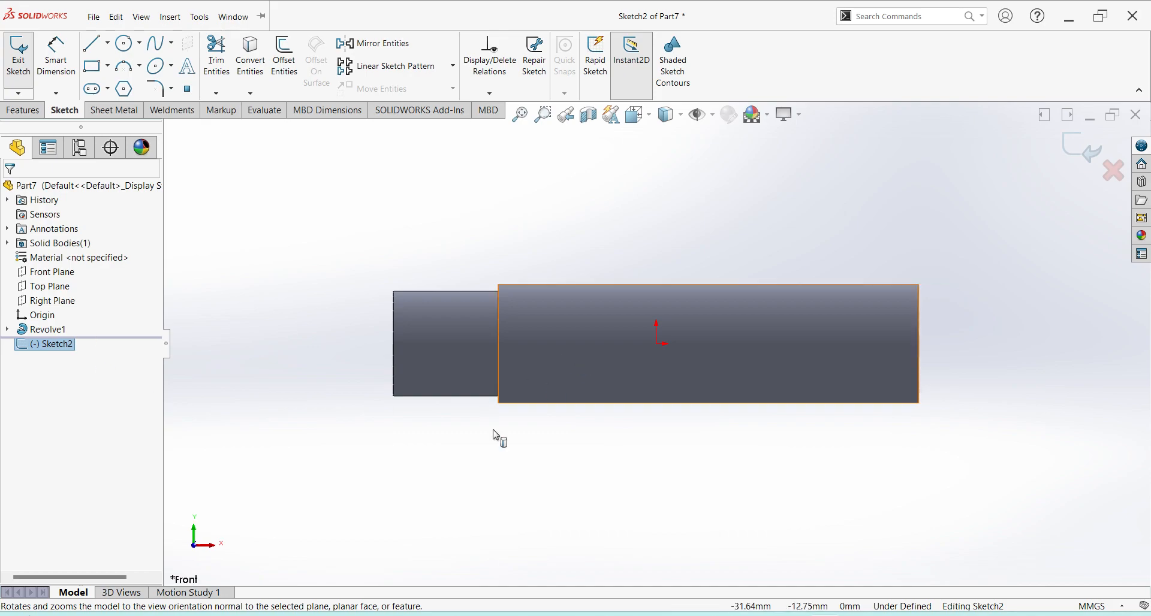
mouse_move(792, 608)
click(791, 546)
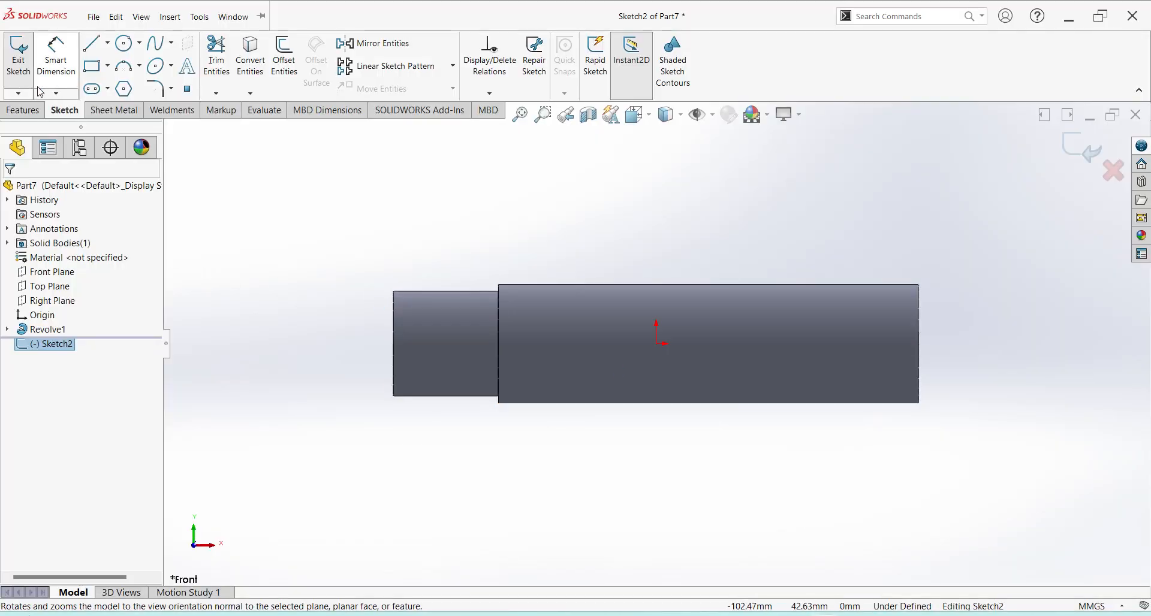
- Sketch a vertical line about 54 mm long crossing the rod's thicker section between the shoulder and the origin
key(l)
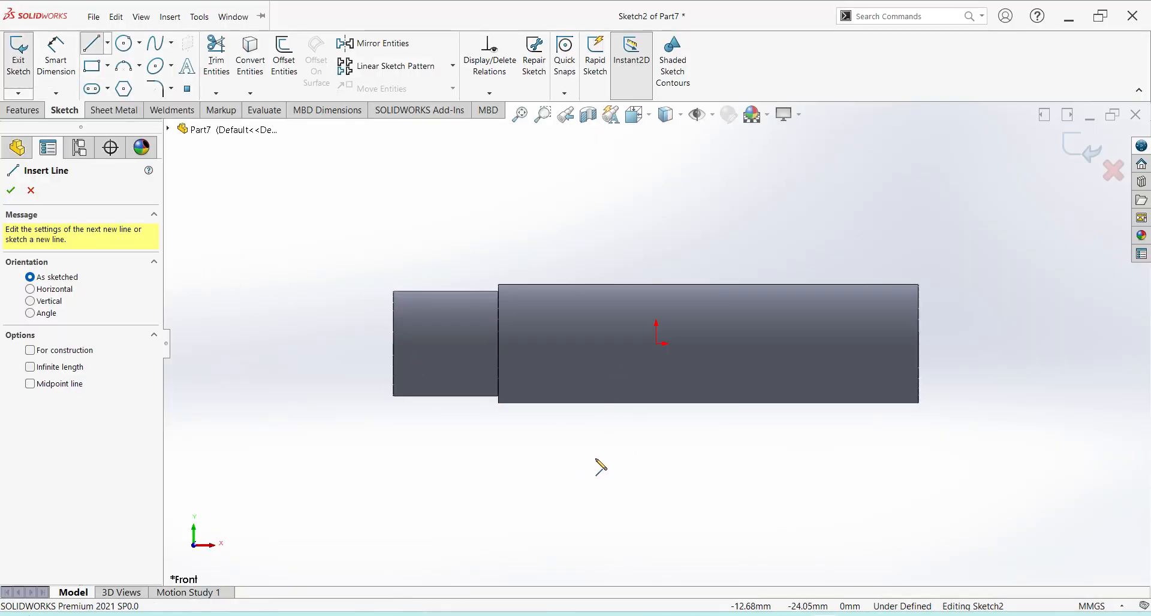
click(612, 459)
click(611, 202)
right_click(693, 233)
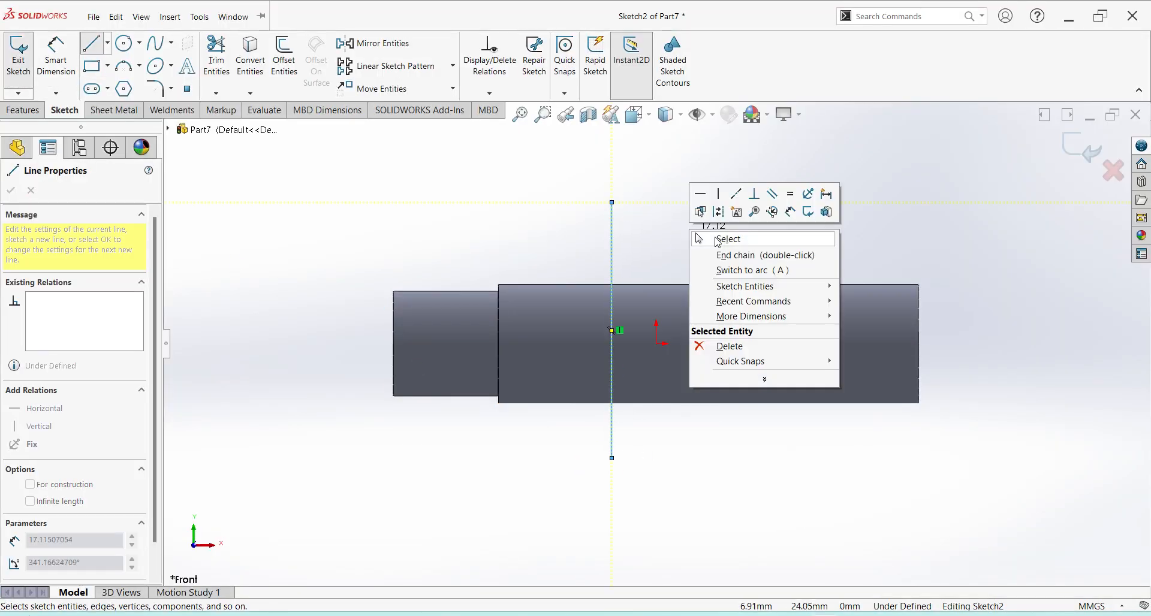
click(744, 239)
- Dimension the distance from the rod's shoulder edge to the vertical line as 38 mm
click(69, 63)
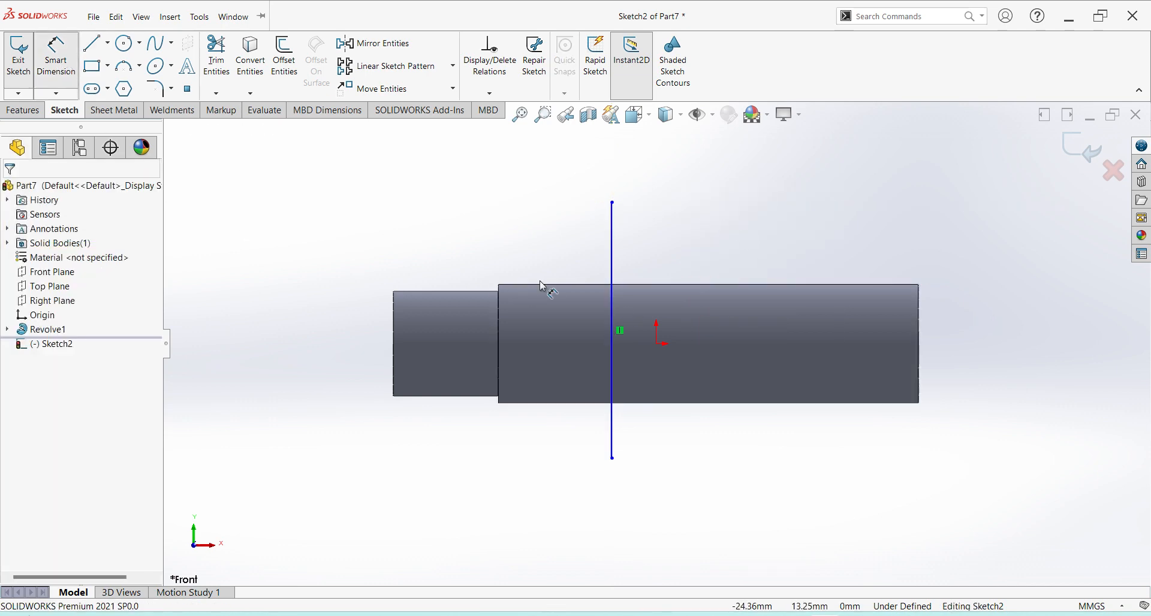
click(499, 325)
click(614, 269)
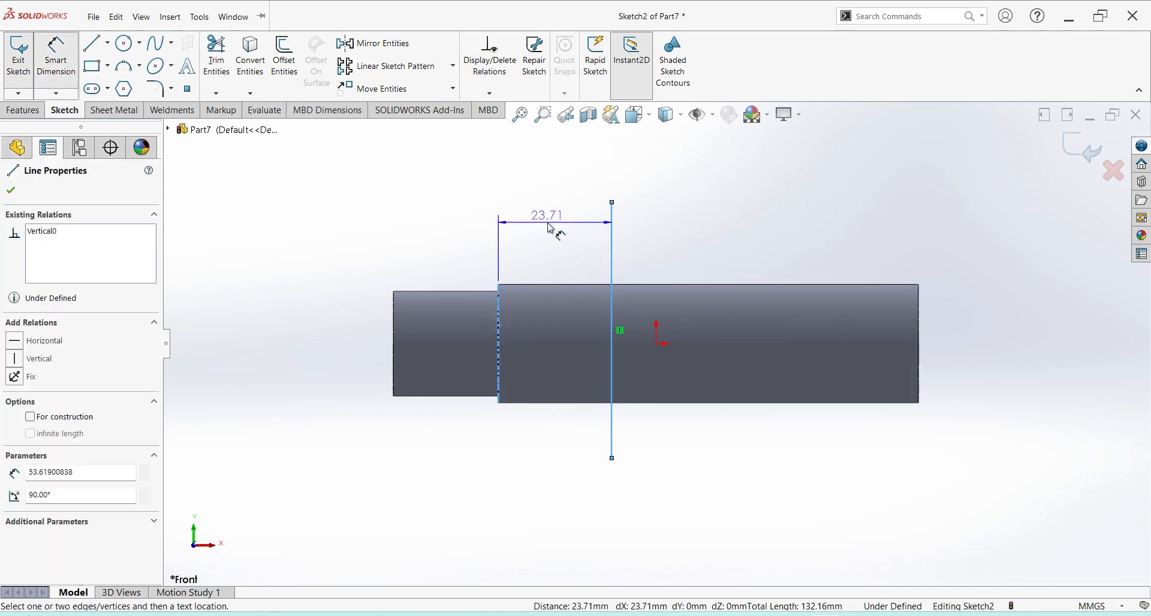
click(543, 226)
text(3)
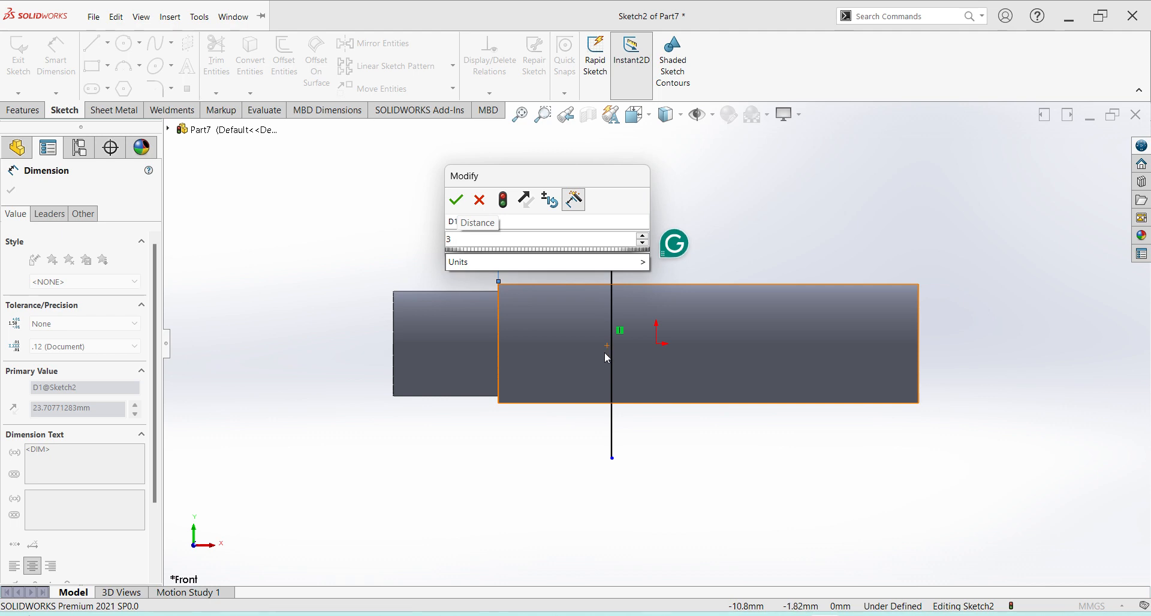
text(0)
key(Return)
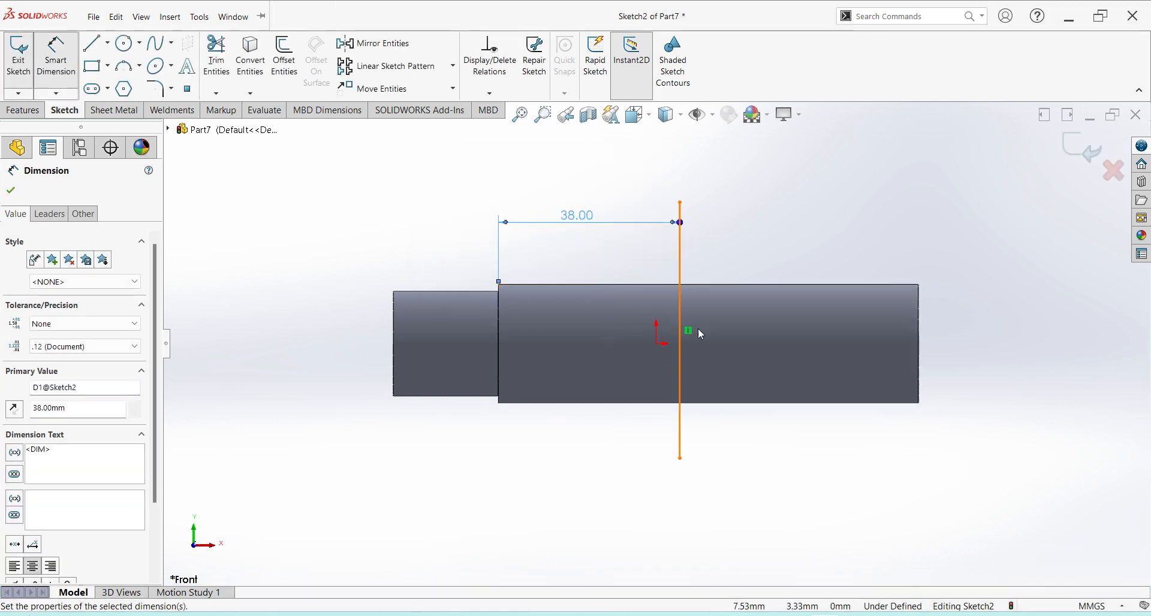
- Dimension the vertical line's length as 65 mm
click(608, 306)
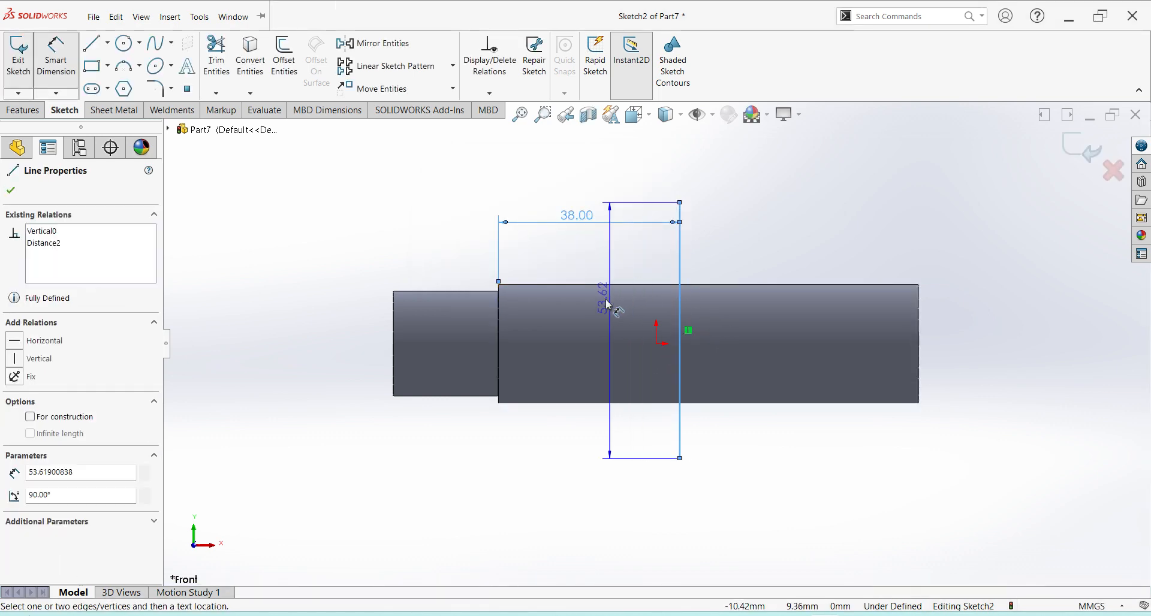
click(624, 431)
text(65)
key(Return)
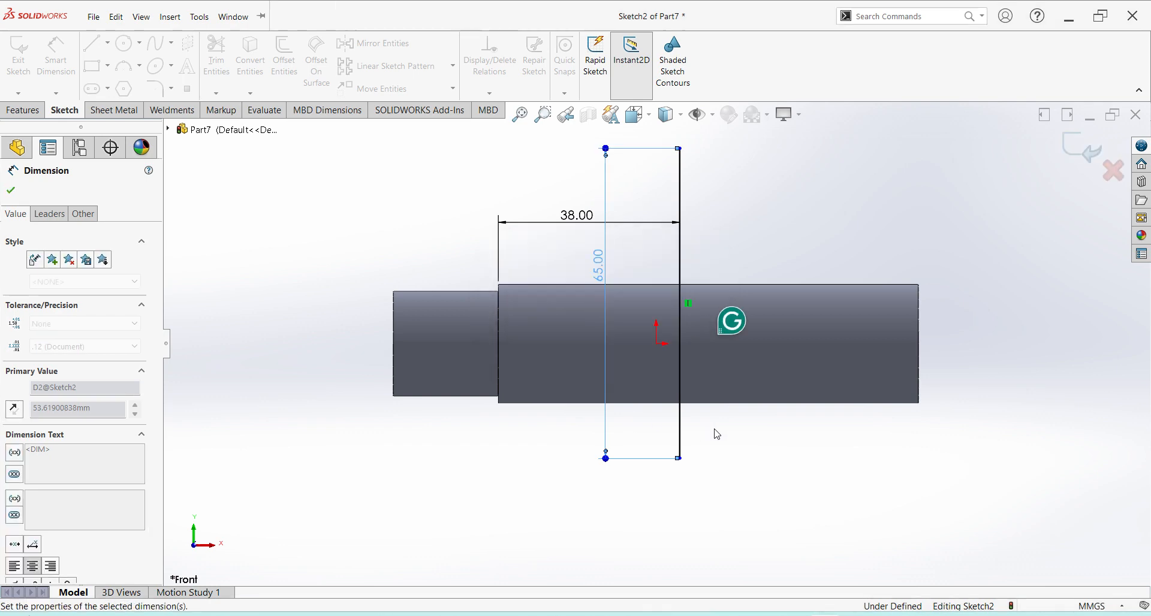
key(Escape)
key(Escape)
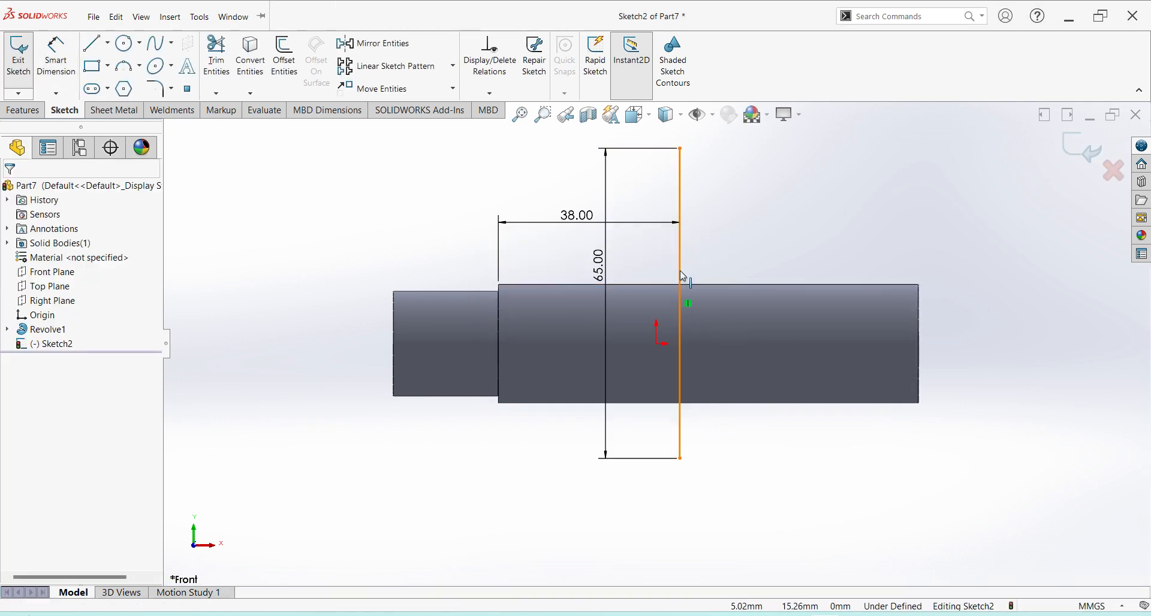
click(678, 307)
ctrl+click(657, 344)
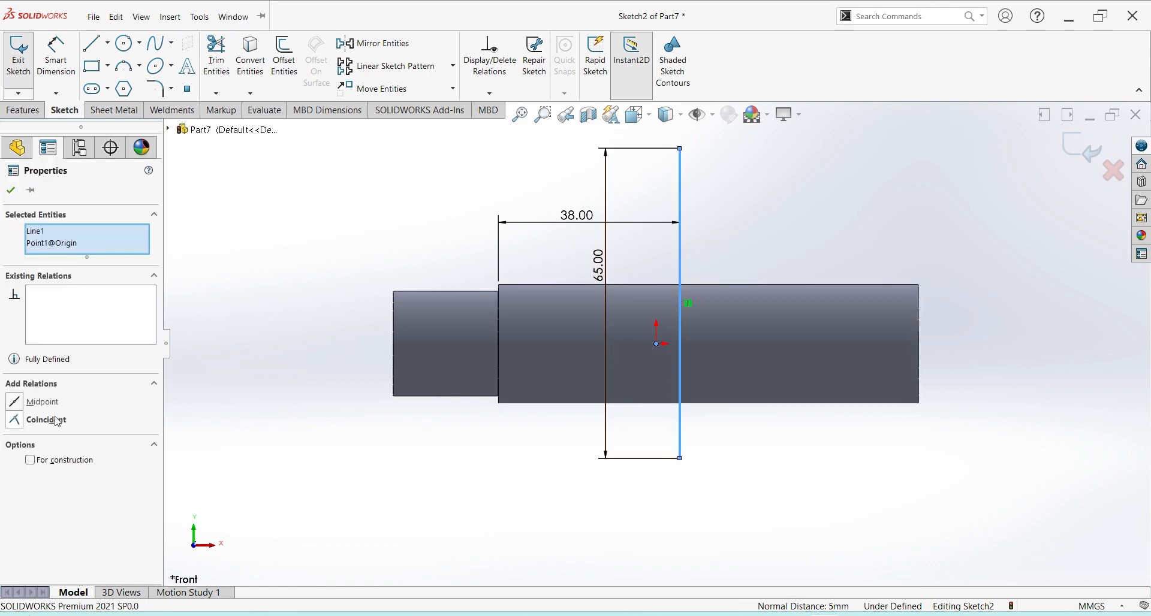
key(Escape)
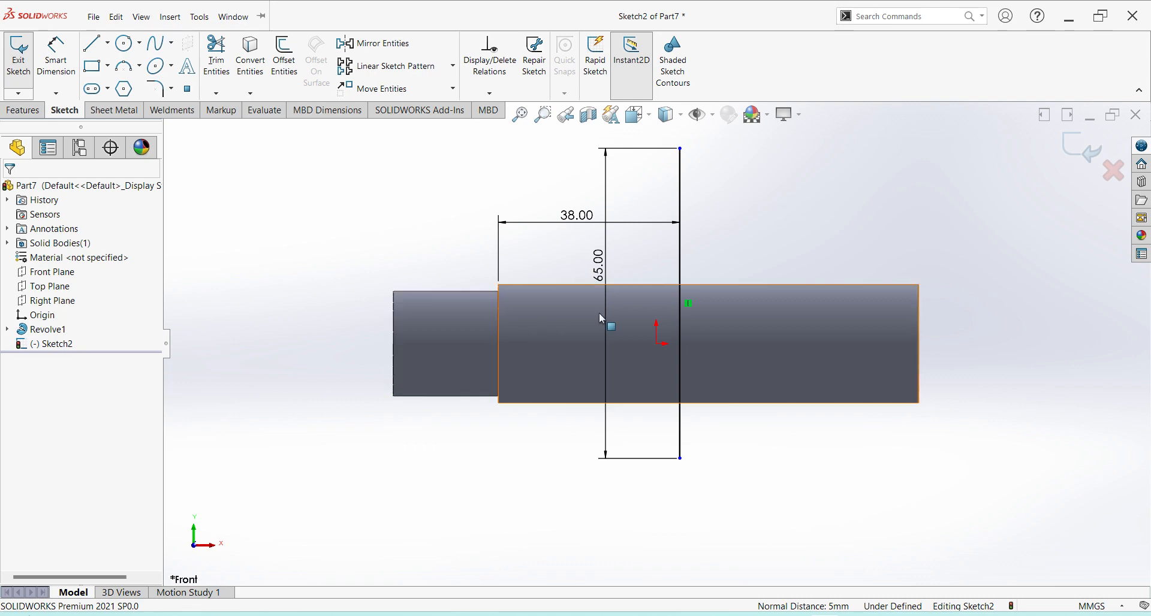
- Add a horizontal relation between the vertical line's midpoint and the origin
click(677, 304)
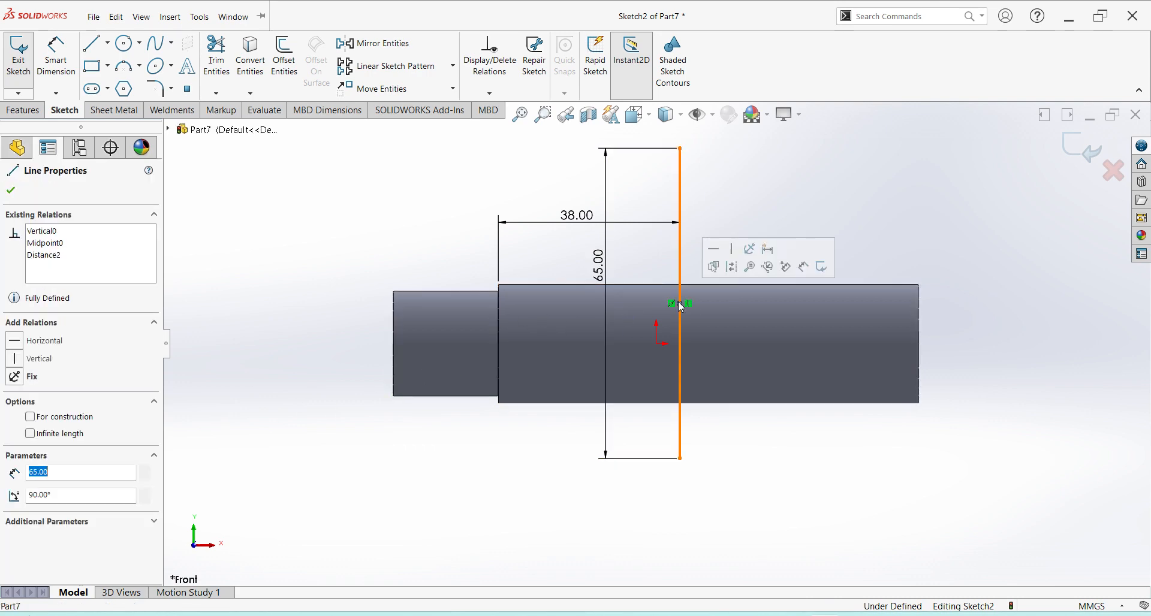
ctrl+click(657, 342)
click(22, 407)
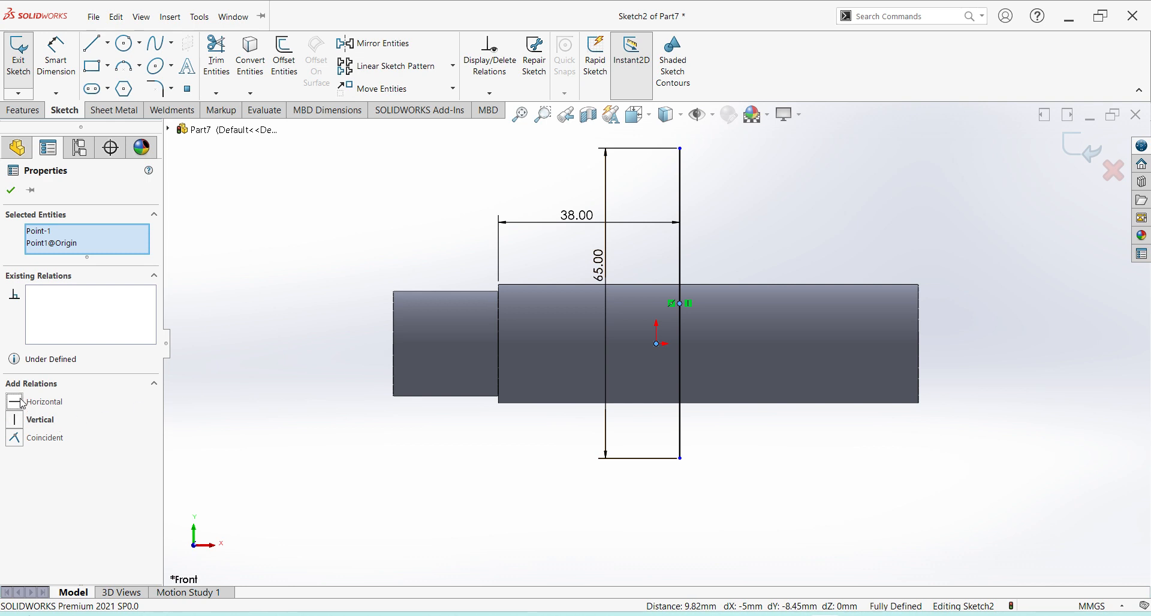
- Close the slot profile with horizontal upper and lower lines joined by a slanted line on the side away from the shoulder
click(92, 42)
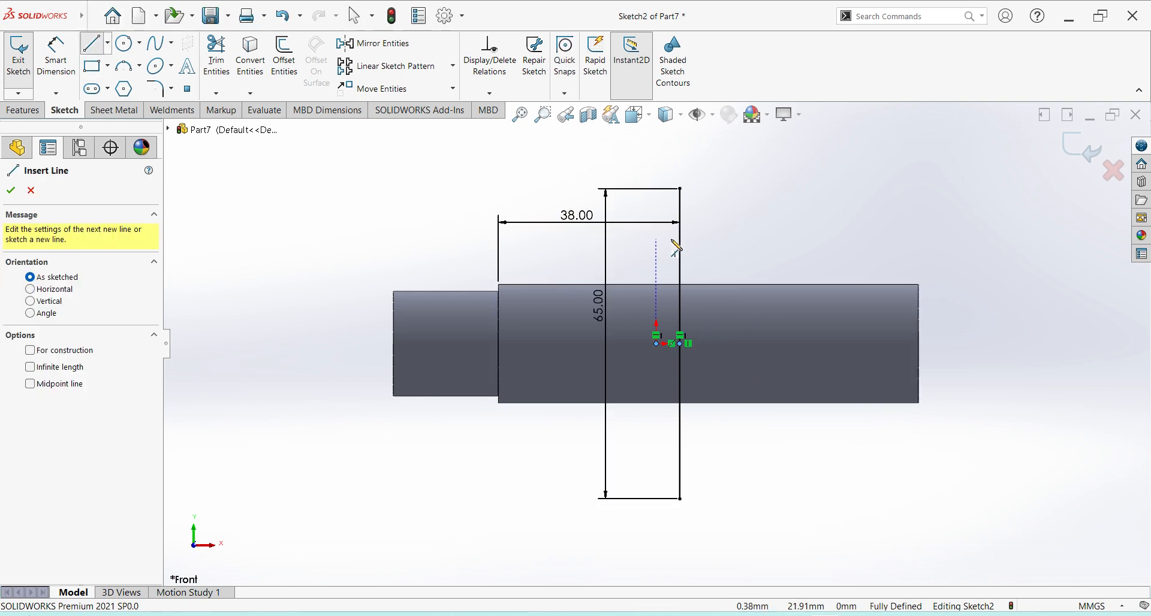
click(679, 189)
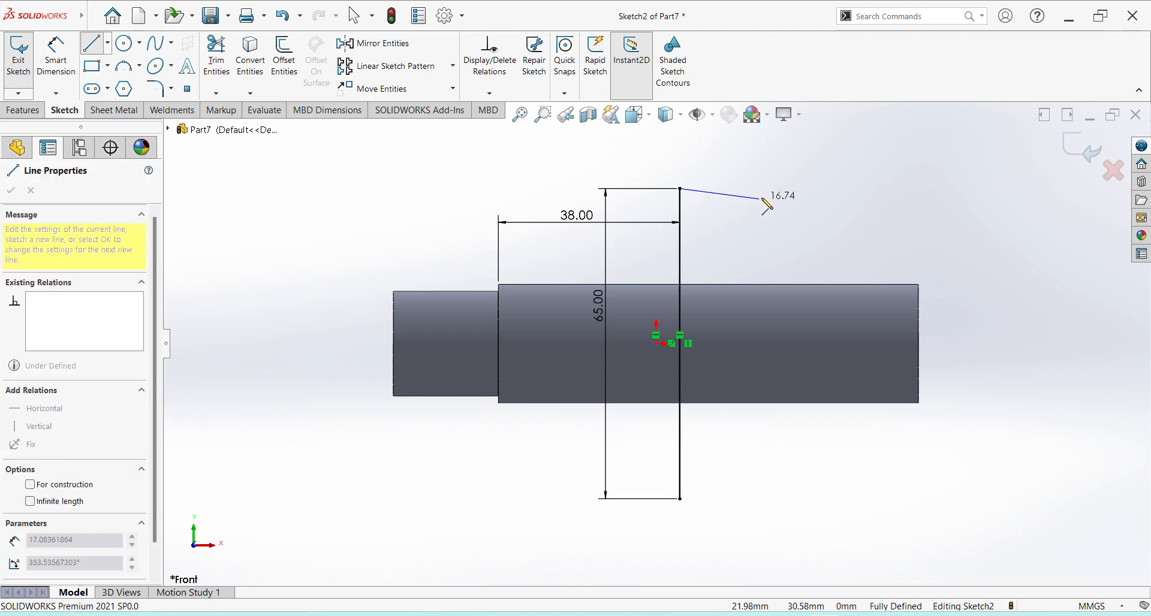
click(795, 189)
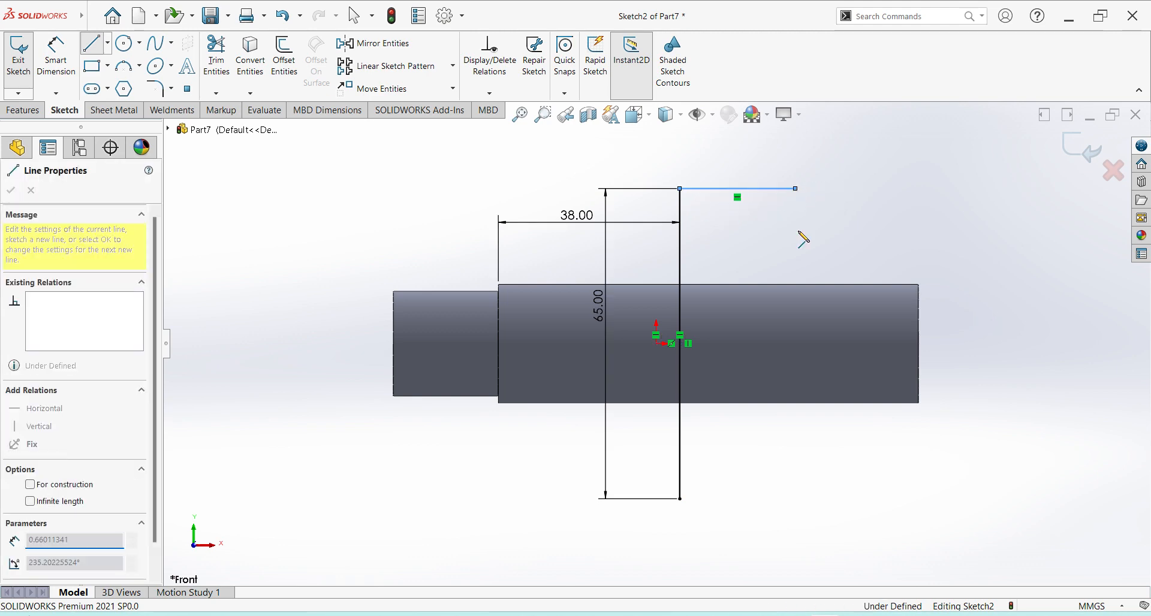
click(752, 498)
click(680, 499)
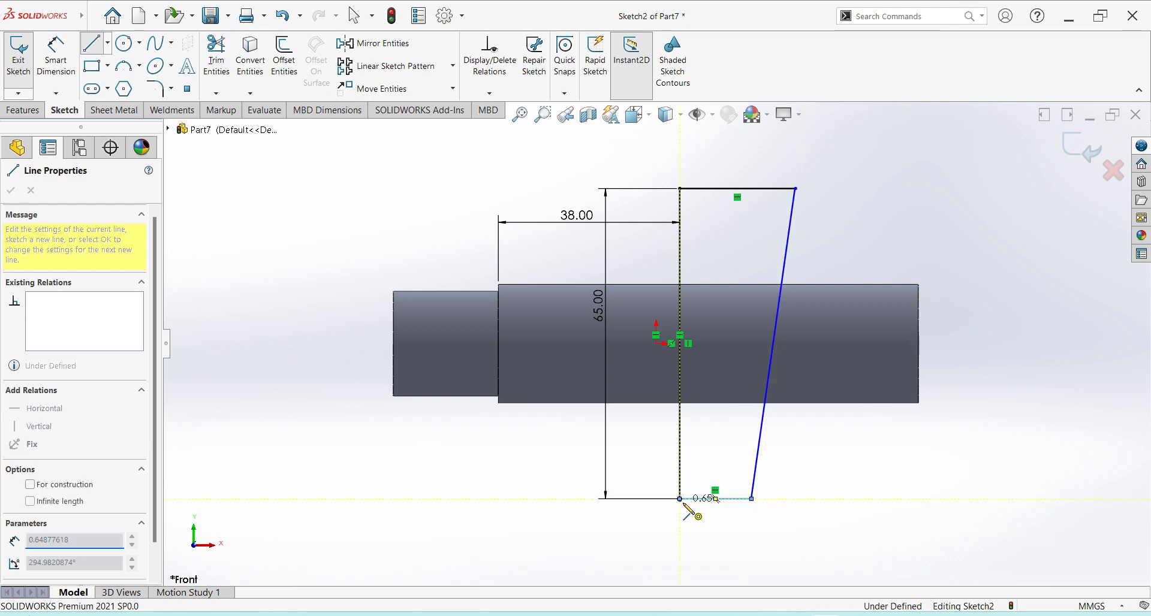
key(Escape)
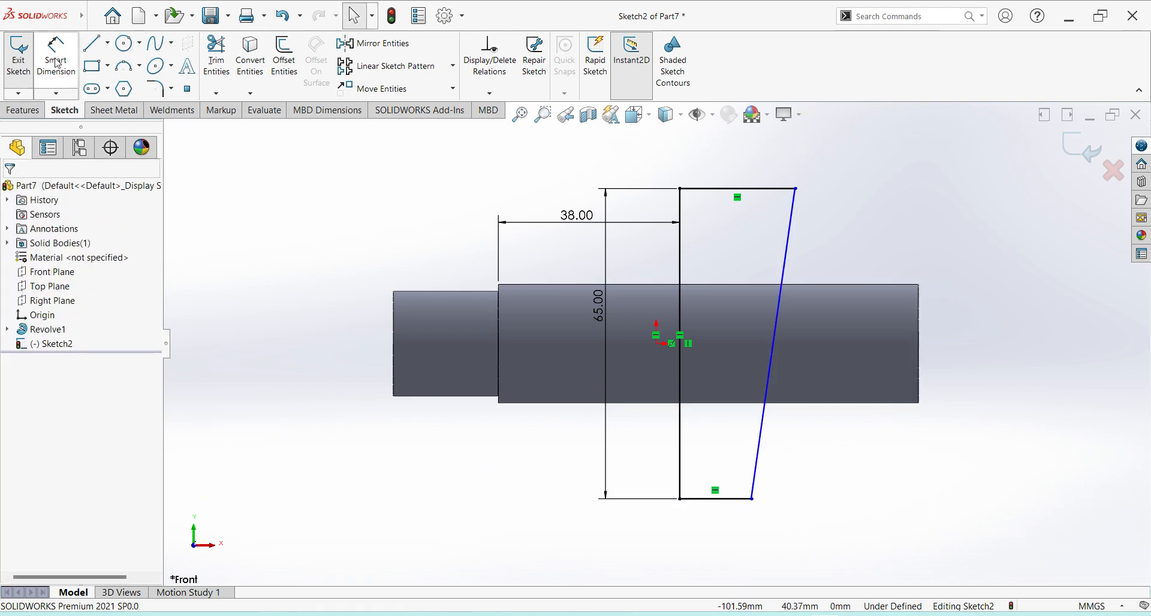
- Dimension the slot profile's upper horizontal line as 28 mm
click(55, 53)
click(701, 193)
click(726, 156)
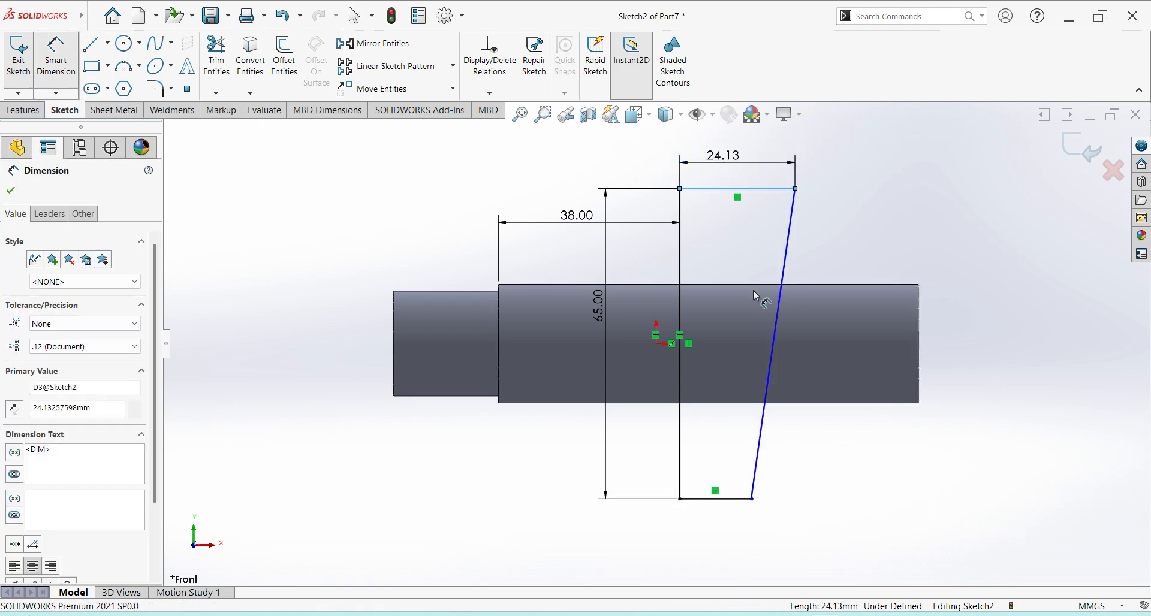
text(28)
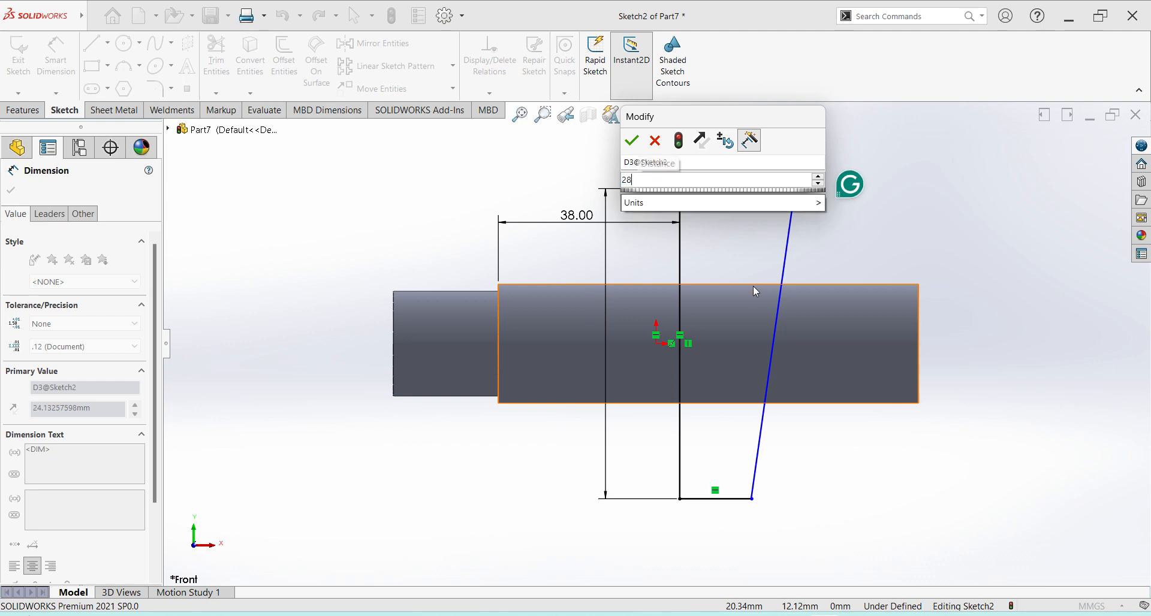
key(Return)
- Dimension the slot profile's lower horizontal line as 25 mm and finish the sketch
click(726, 499)
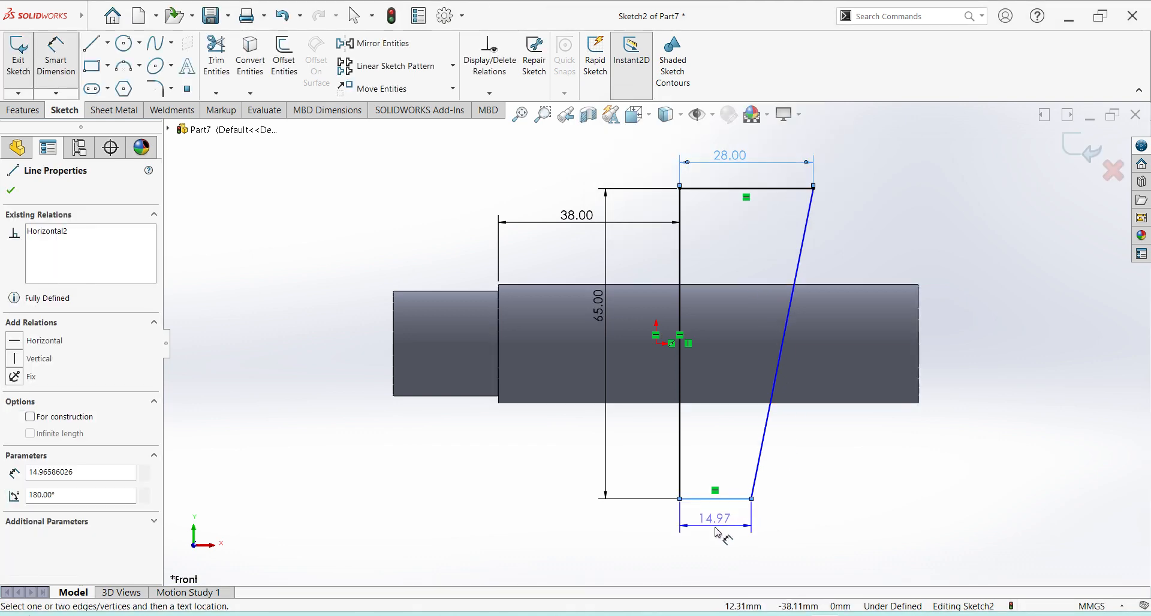
click(728, 531)
text(25)
key(Return)
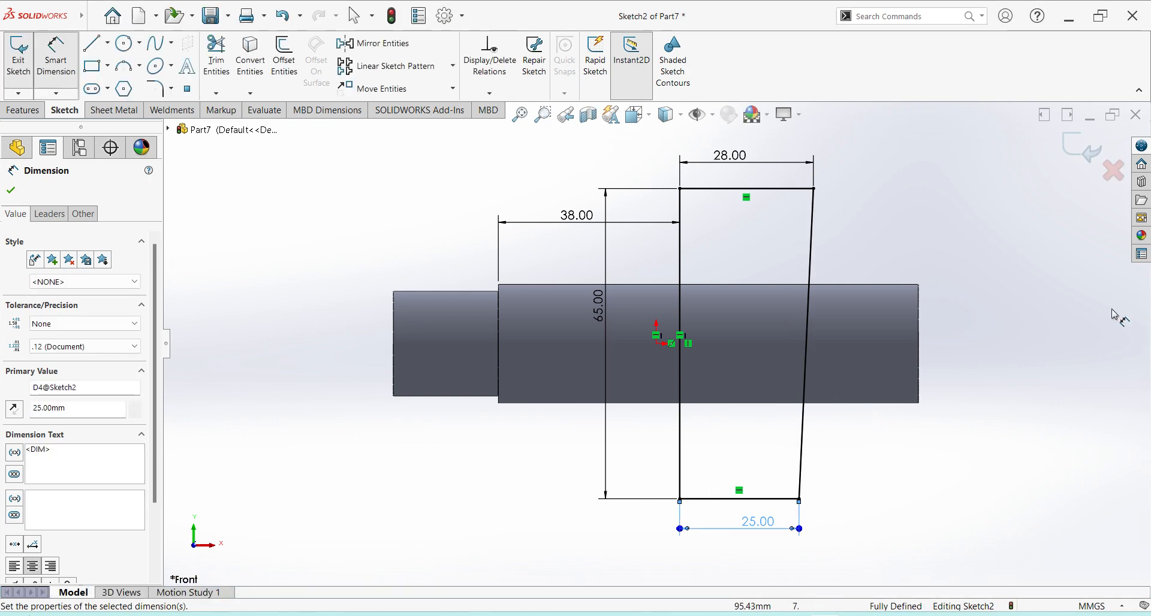
click(1083, 148)
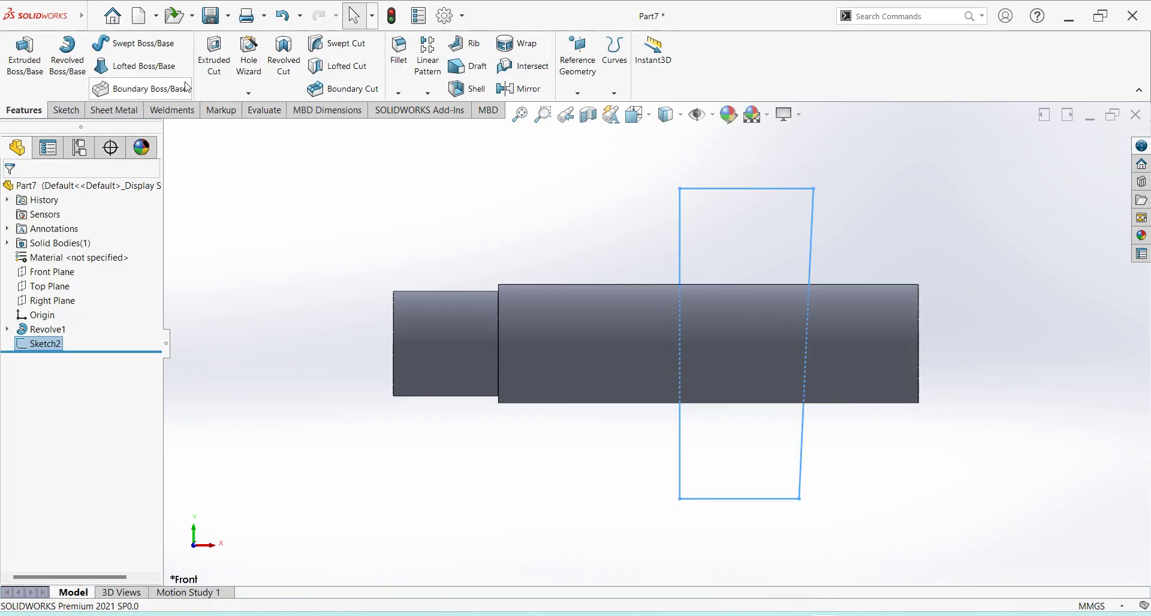
- Cut the tapered slot through the rod with an 8 mm Mid Plane Extruded Cut
click(214, 60)
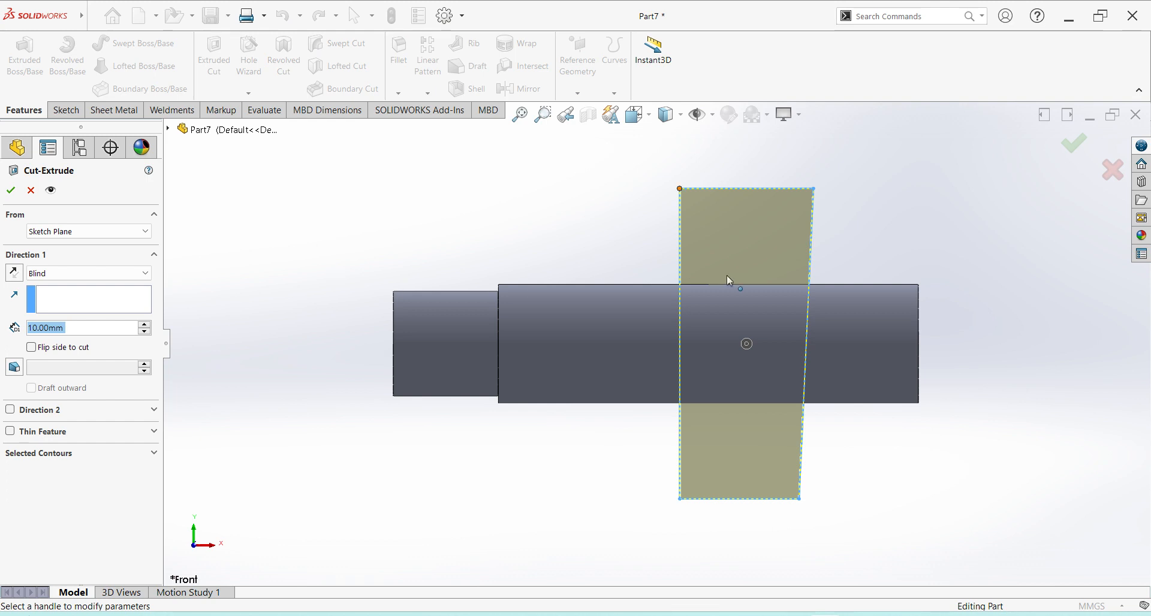
click(95, 274)
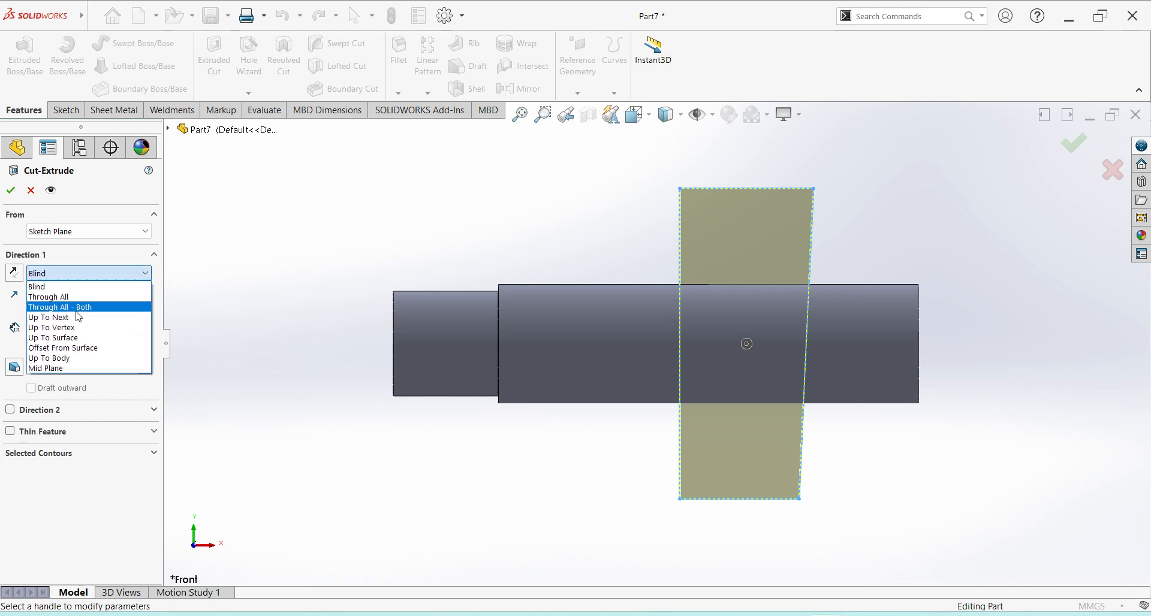
click(90, 368)
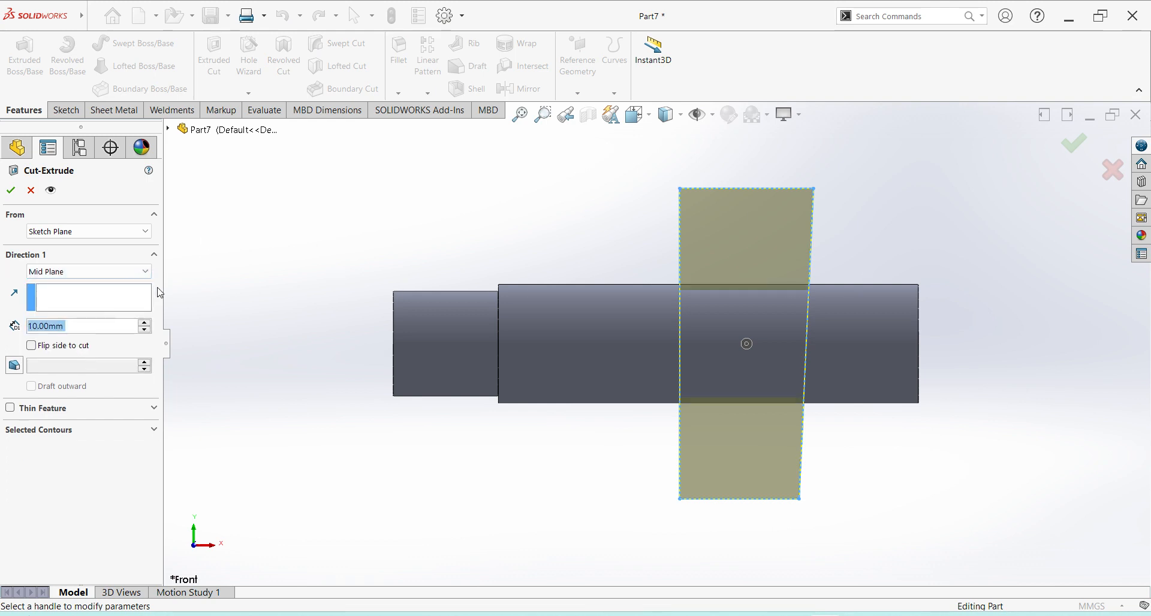
text(8)
key(Return)
middle_drag(971, 335, 924, 419)
click(1073, 149)
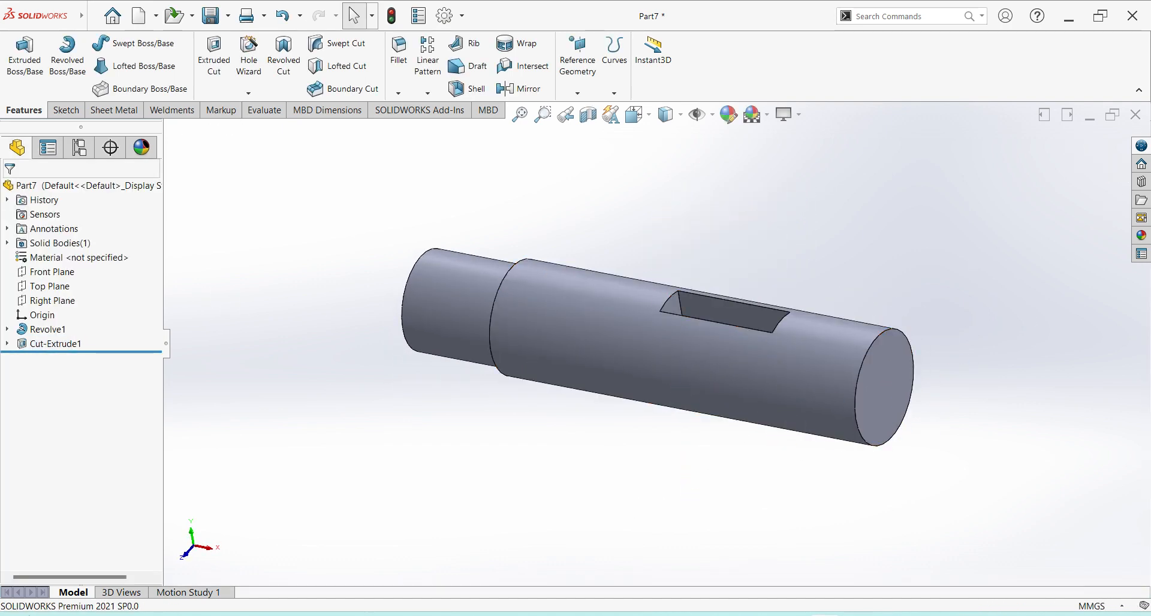
- Consult the reference drawing and chamfer the end edge of the rod's thicker section by 2 mm at 45 degrees
key(alt+Tab)
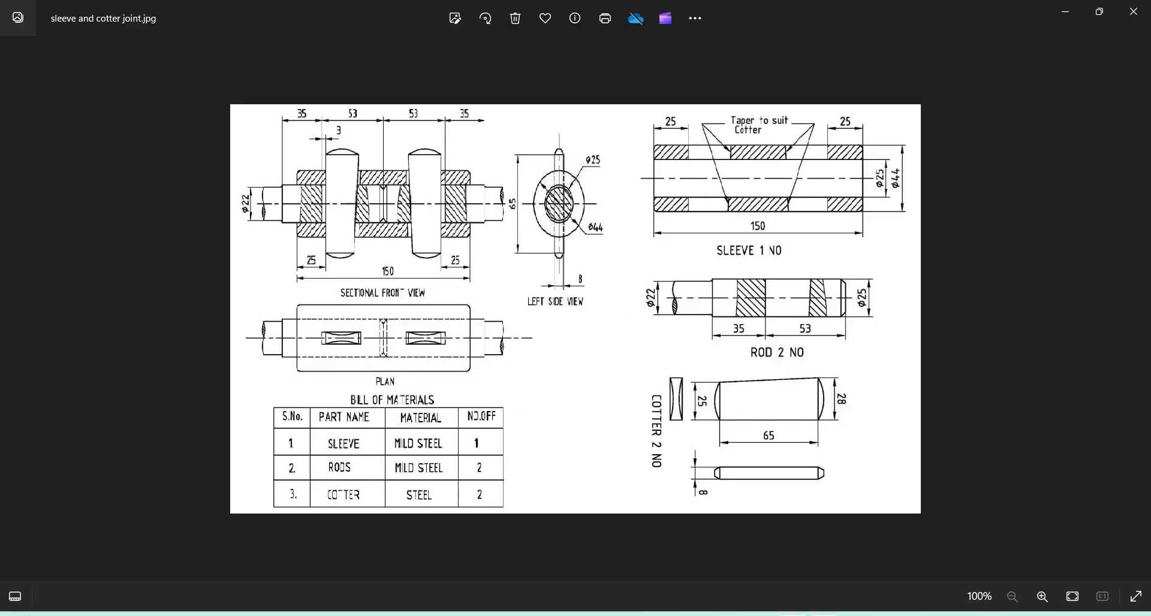
click(803, 563)
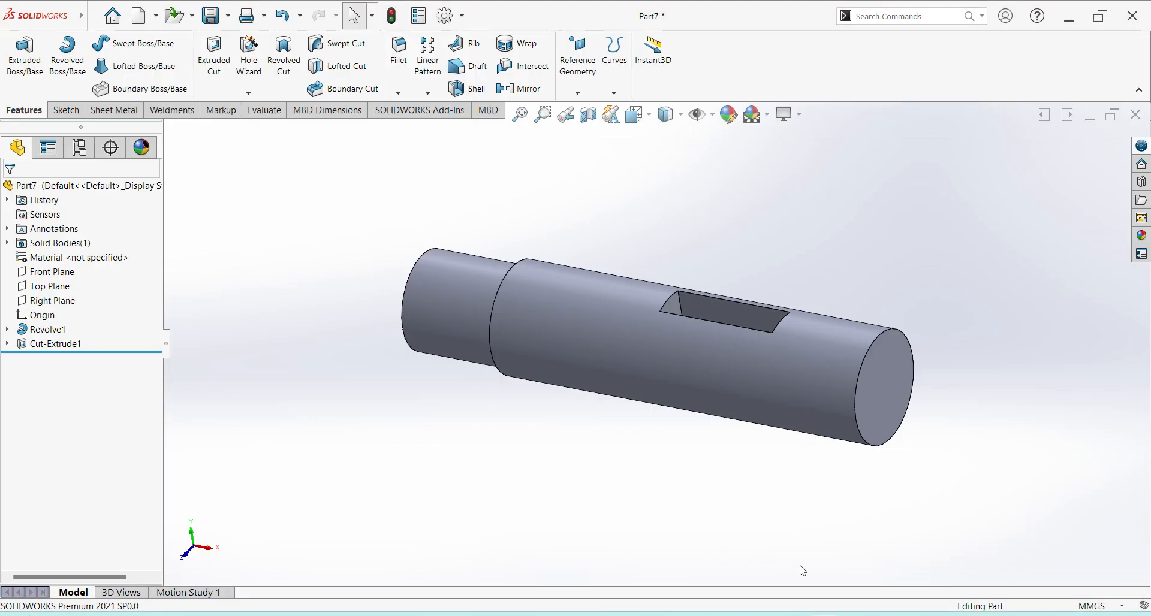
click(408, 95)
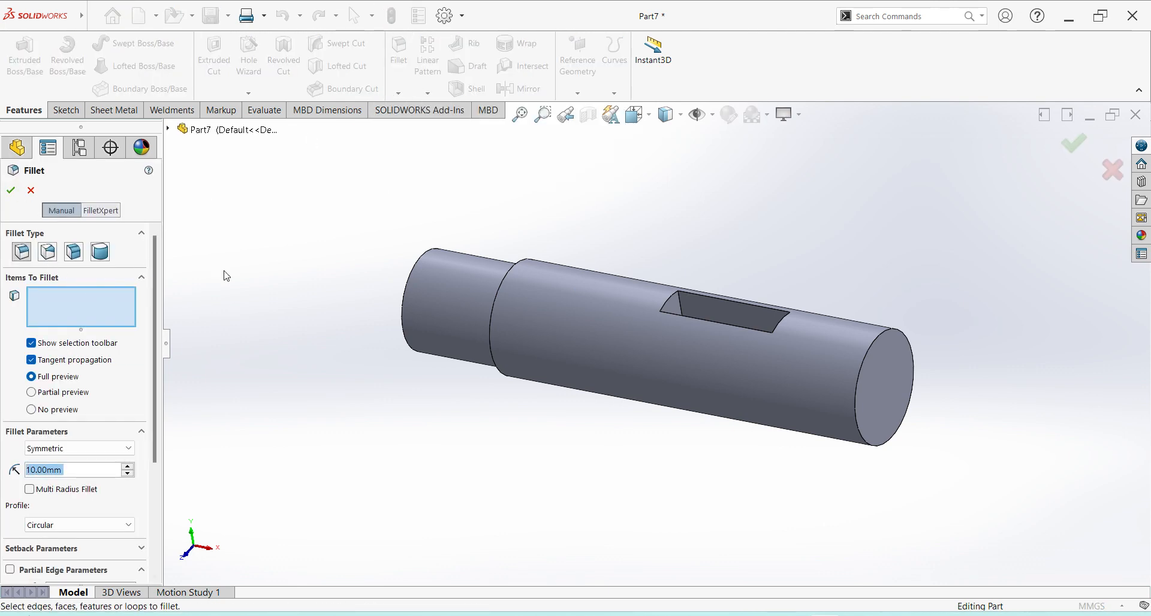
key(Escape)
click(398, 93)
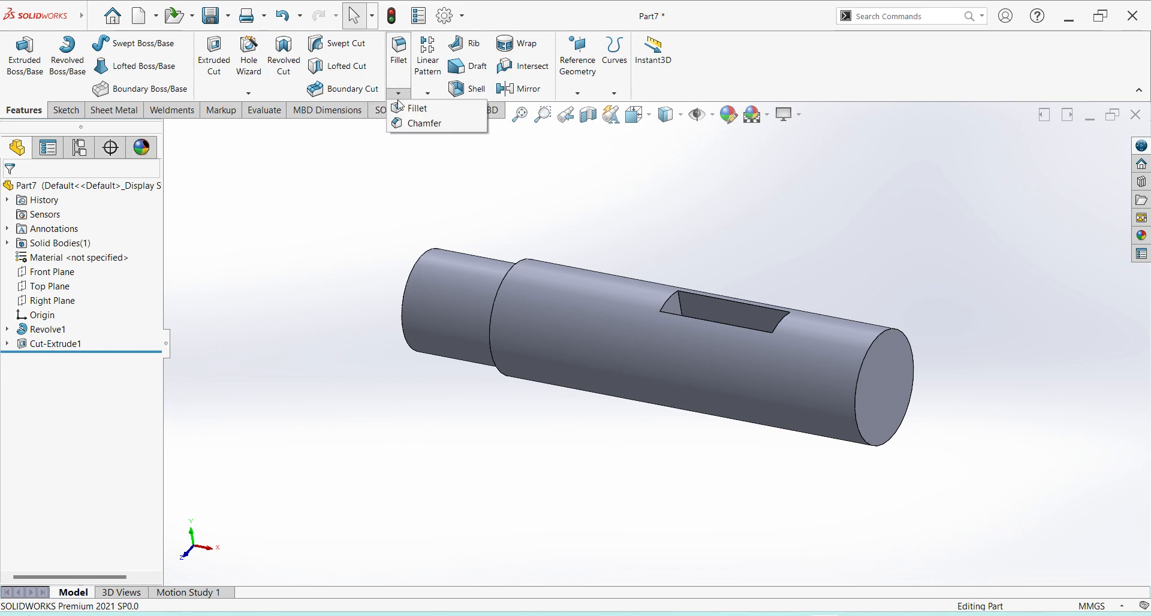
click(423, 123)
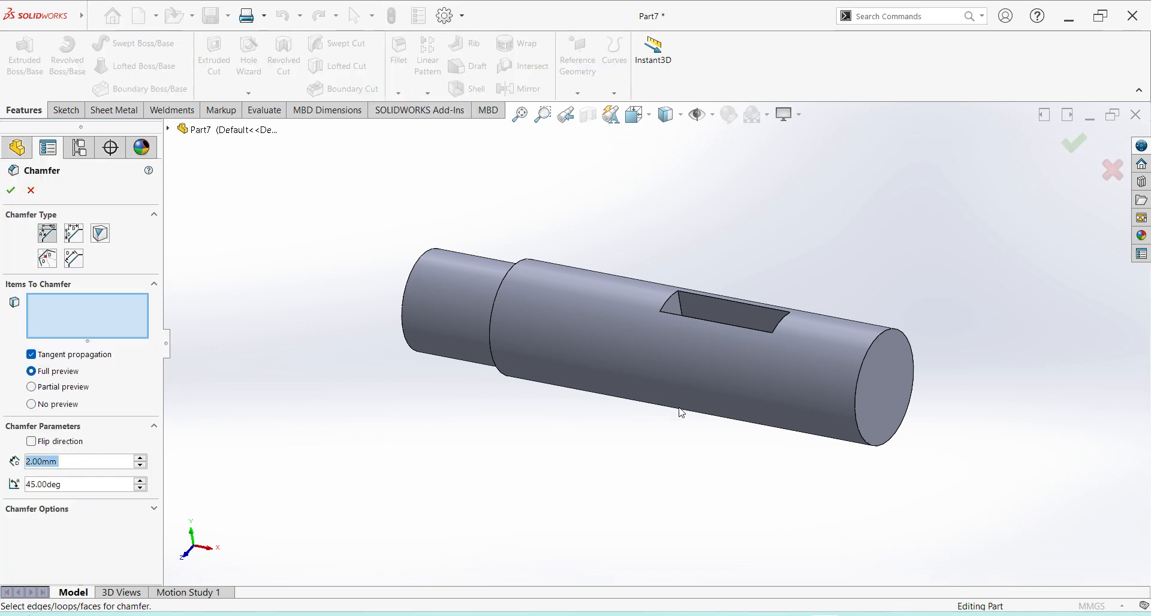
click(900, 331)
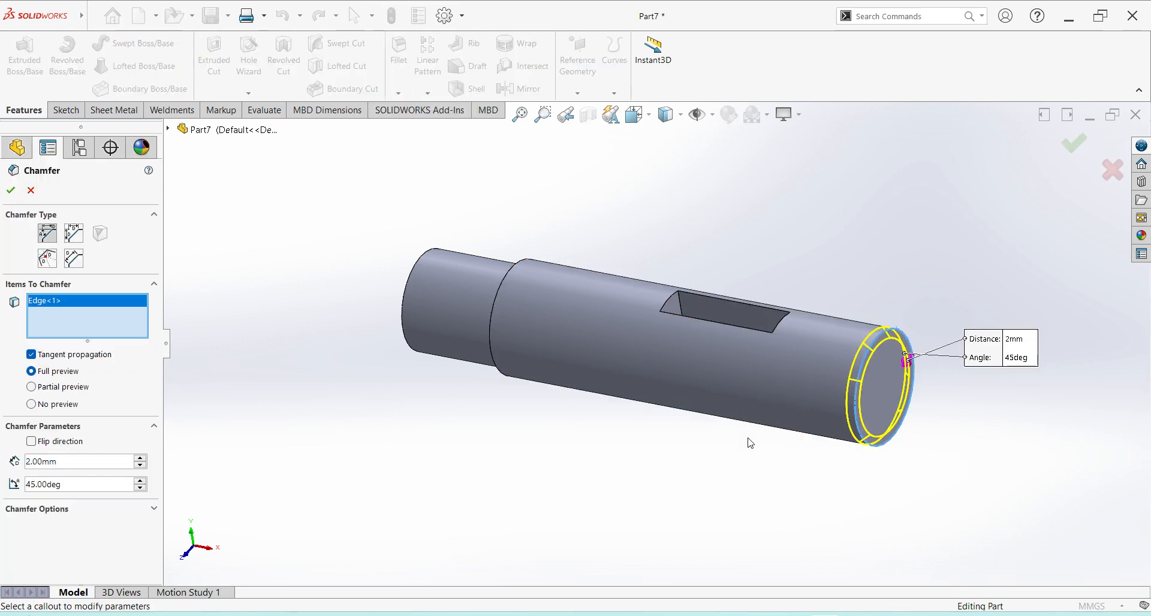
click(13, 192)
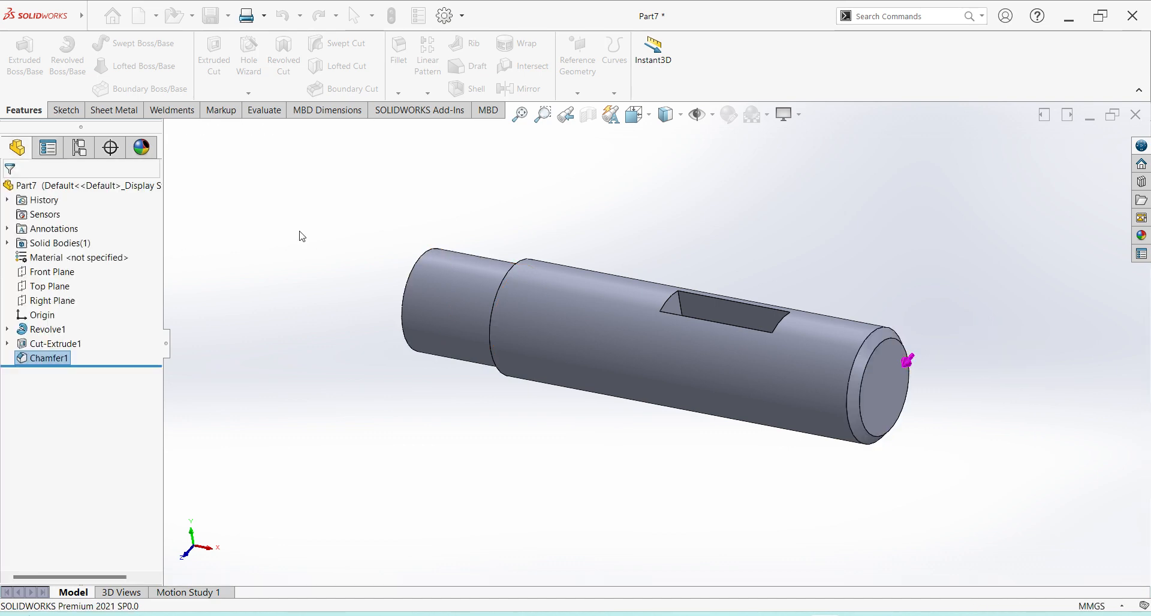
- Save the part as Rod in the Double Cotter Joint folder and close it
click(636, 114)
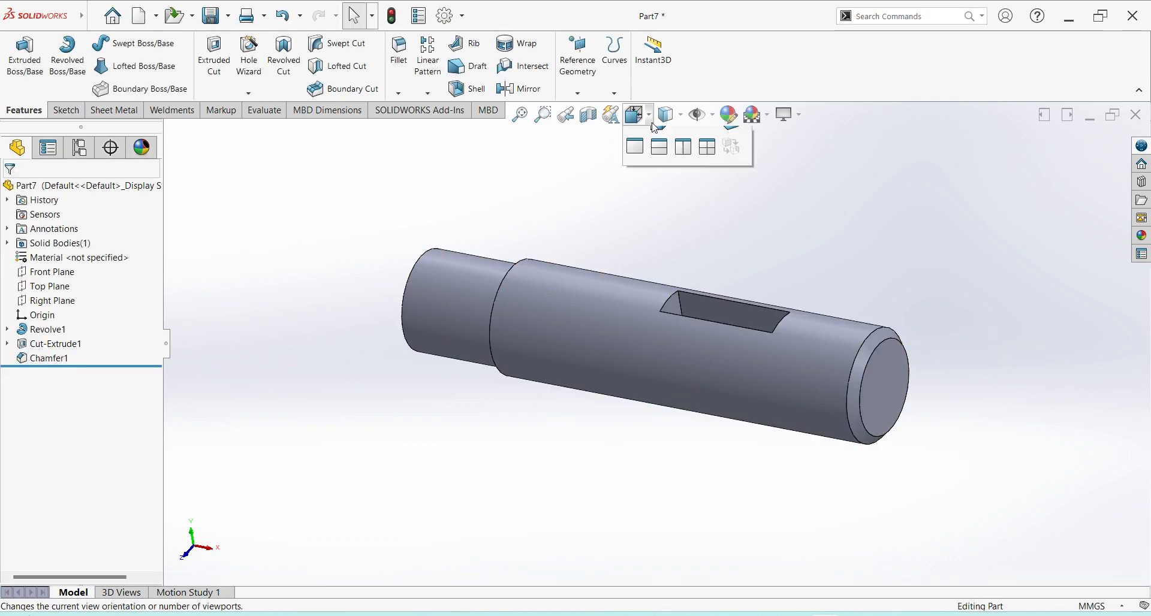
click(736, 172)
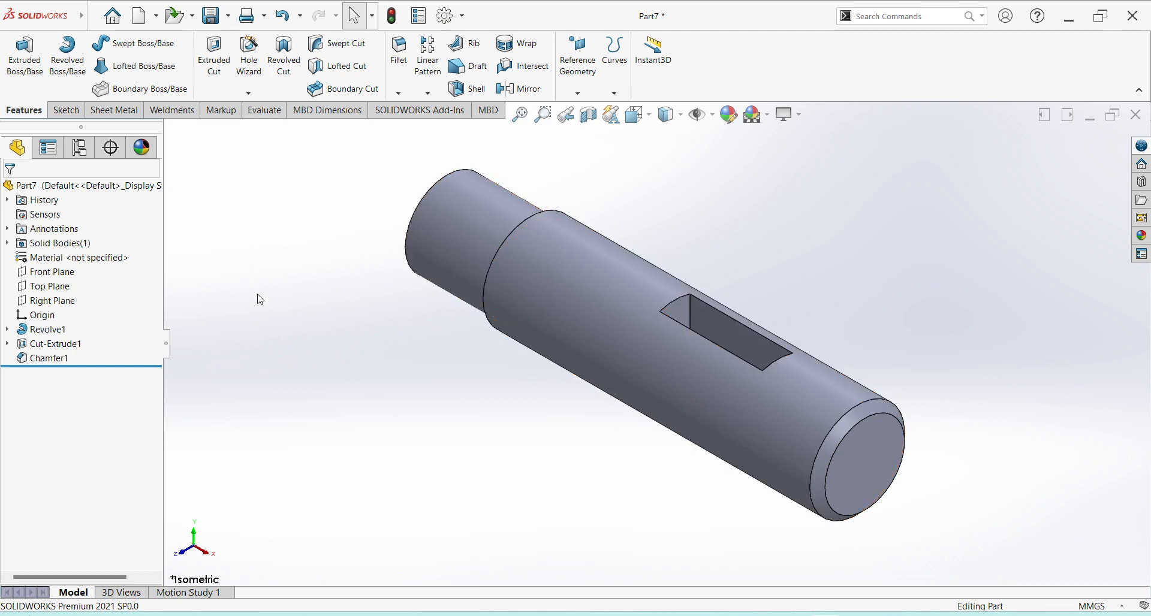
key(ctrl+s)
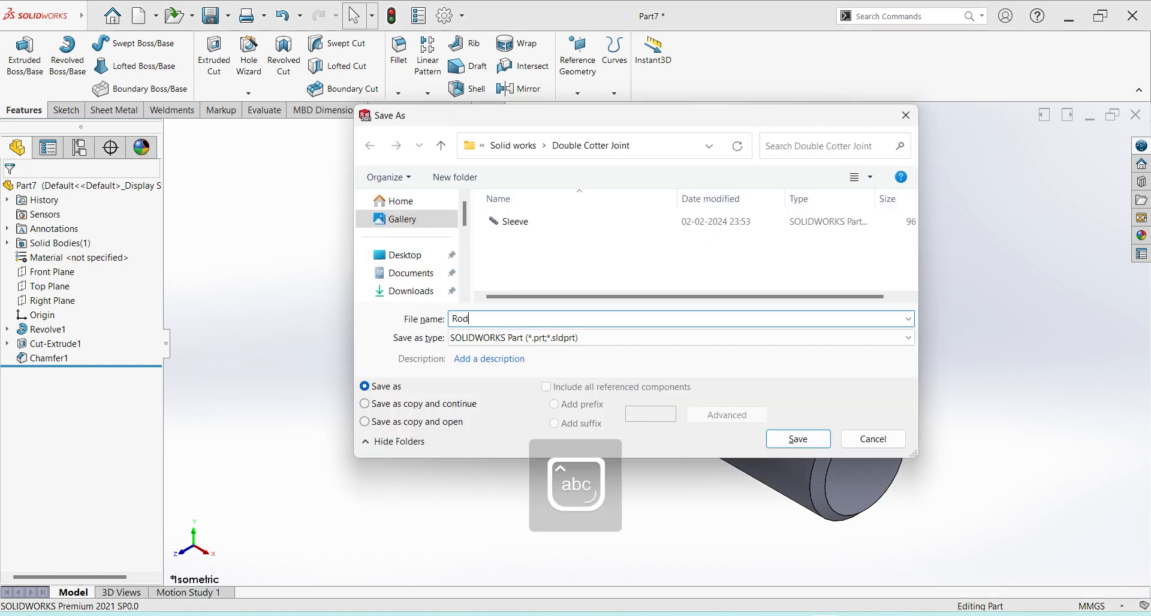
key(Return)
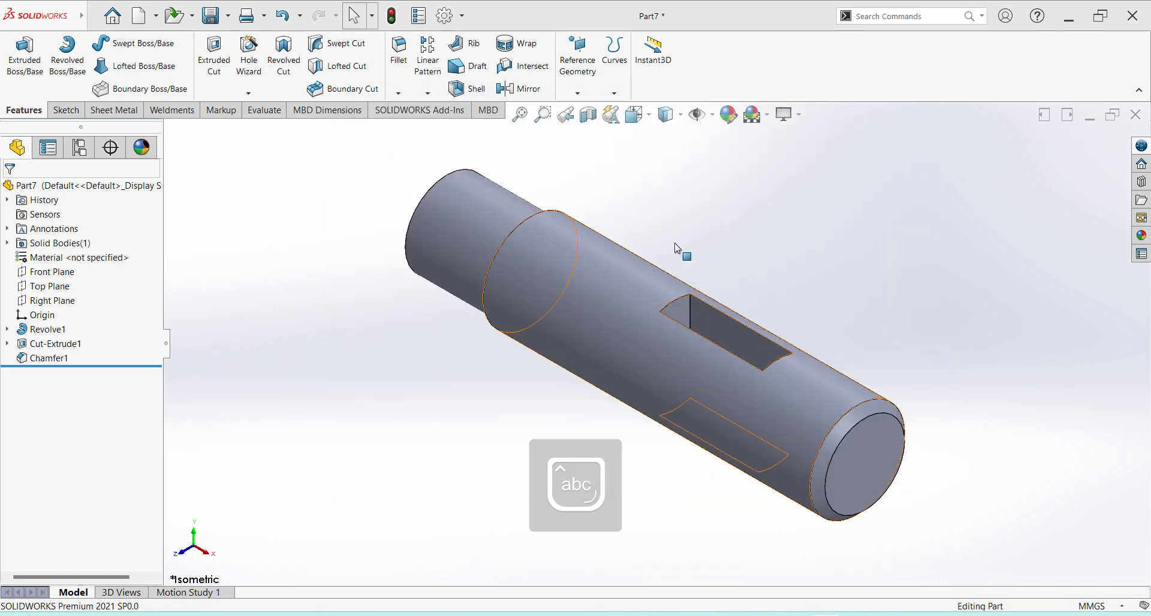
click(1136, 115)
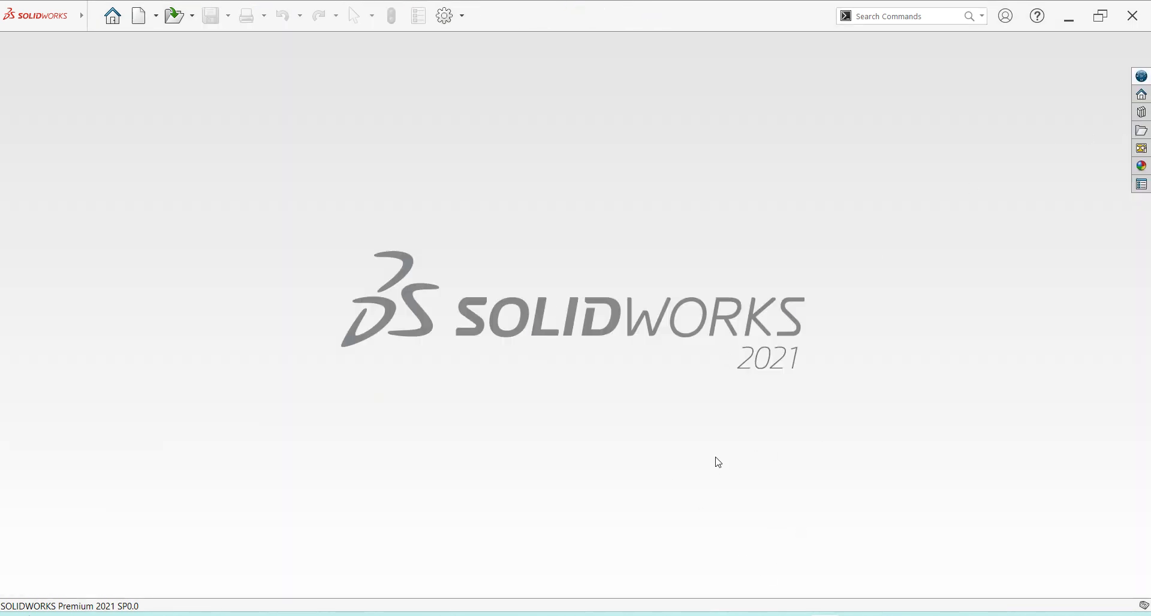
- Create a new part document and set its units to MMGS
key(ctrl+n)
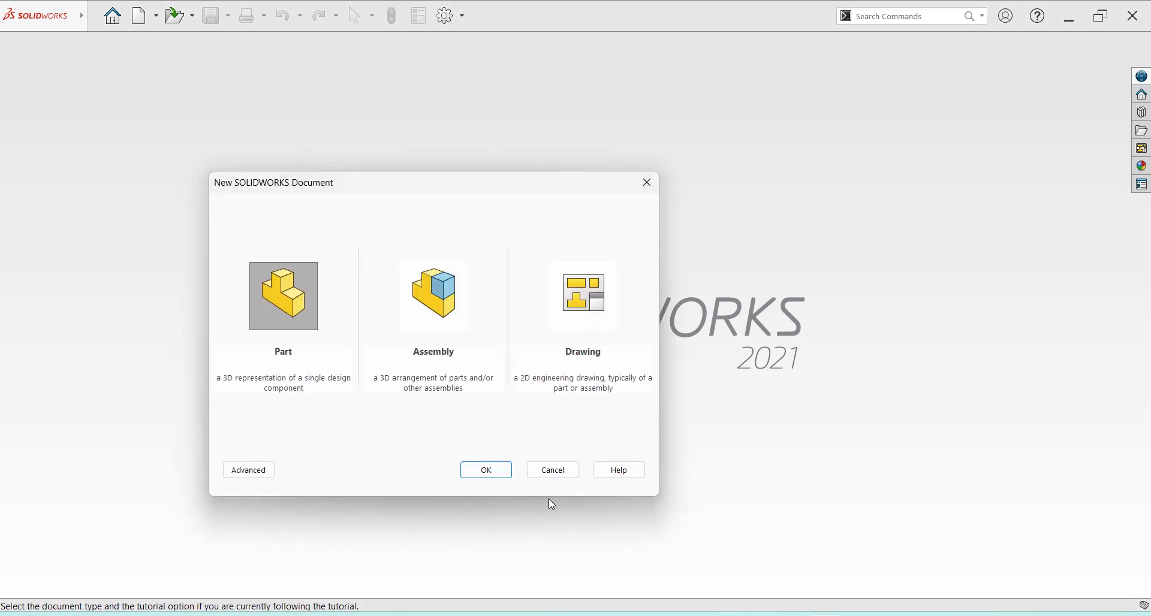
click(492, 478)
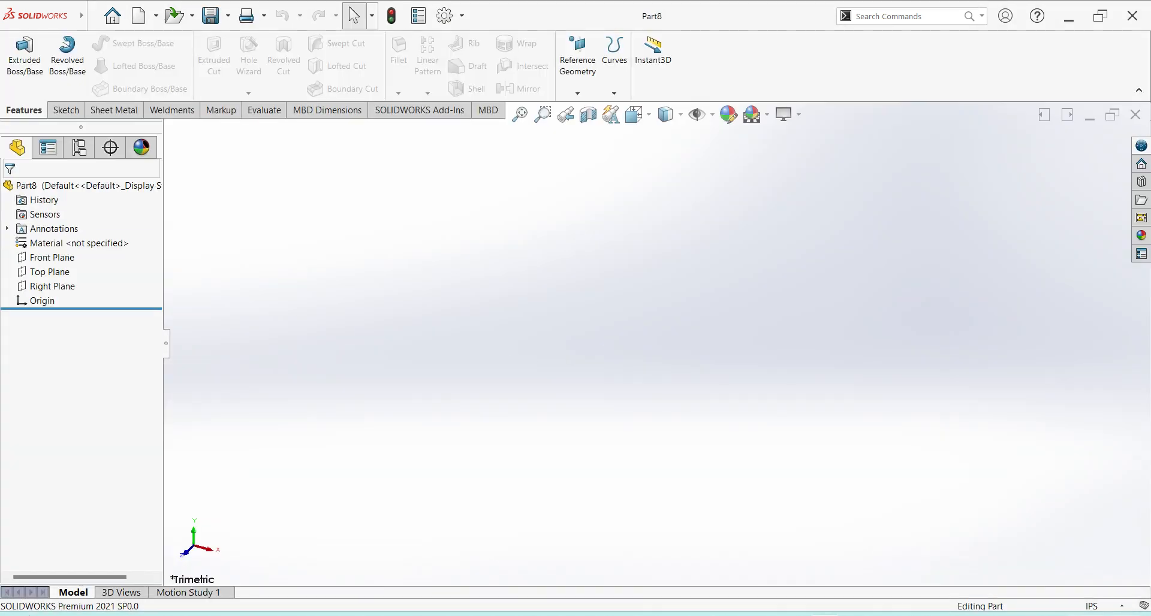
click(1115, 606)
click(1044, 552)
- Consult the cotter in the reference drawing and begin an Extruded Boss sketch on the Front Plane with a vertical line about 60 mm long
click(819, 615)
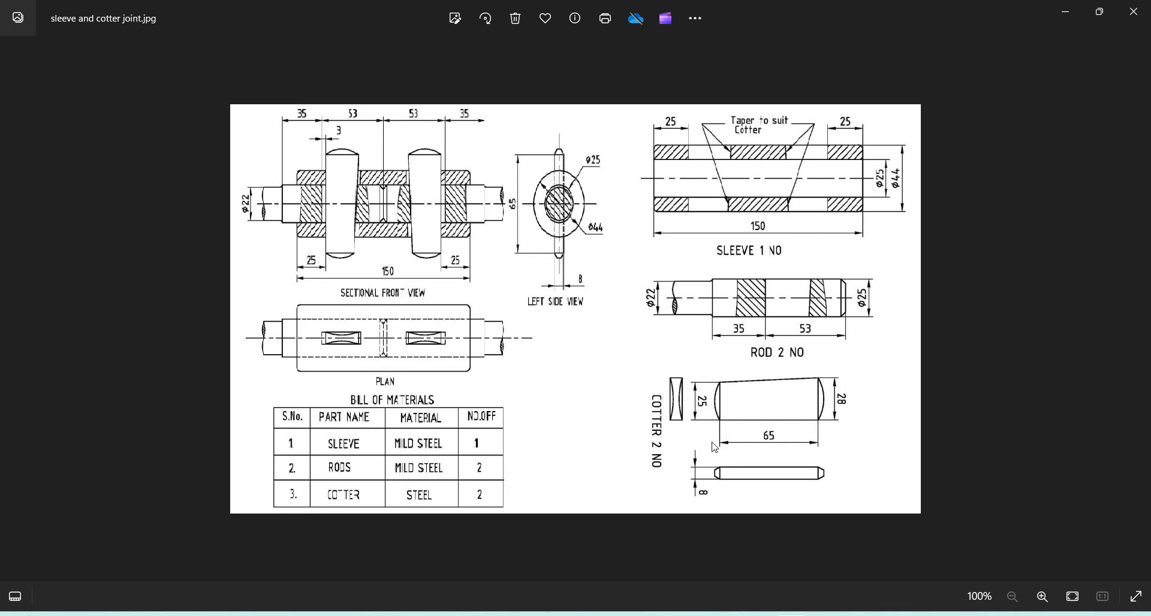
key(alt+Tab)
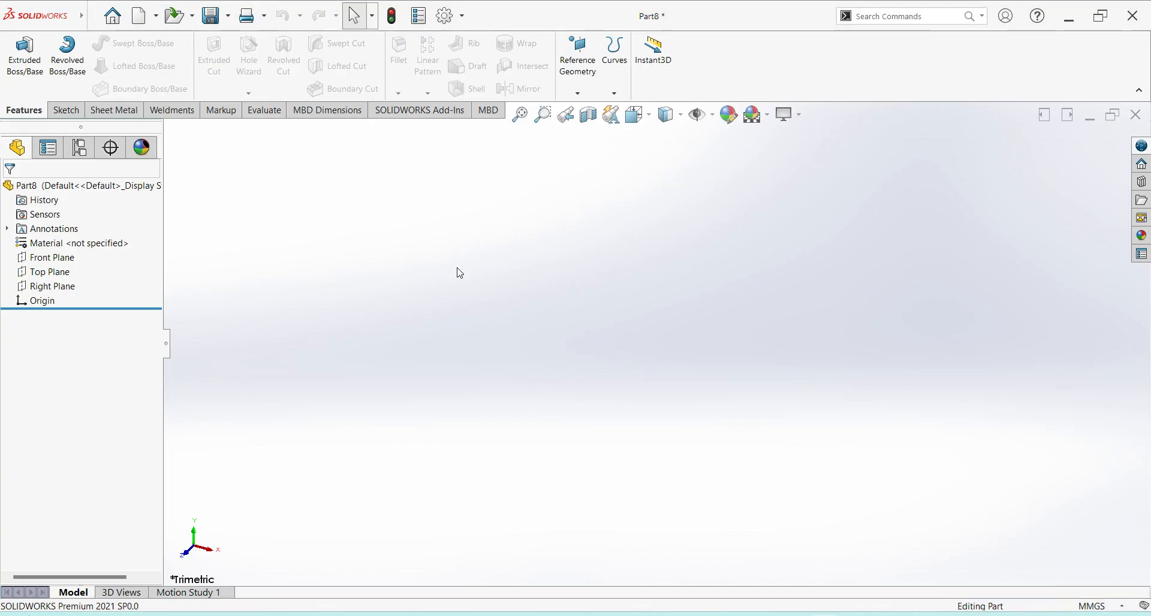
click(25, 57)
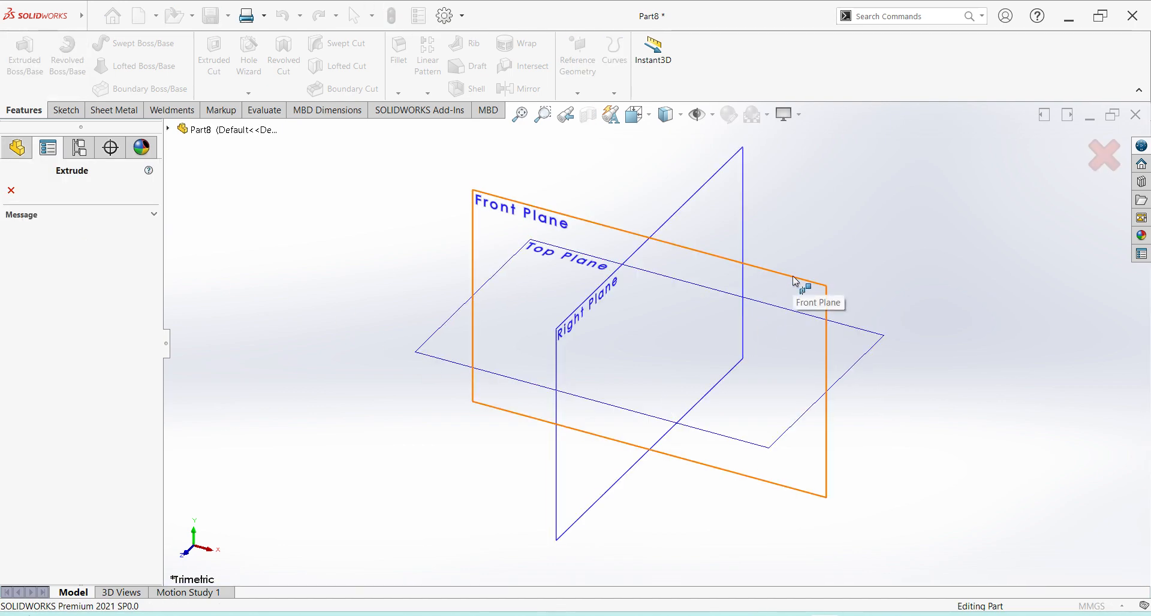
click(795, 282)
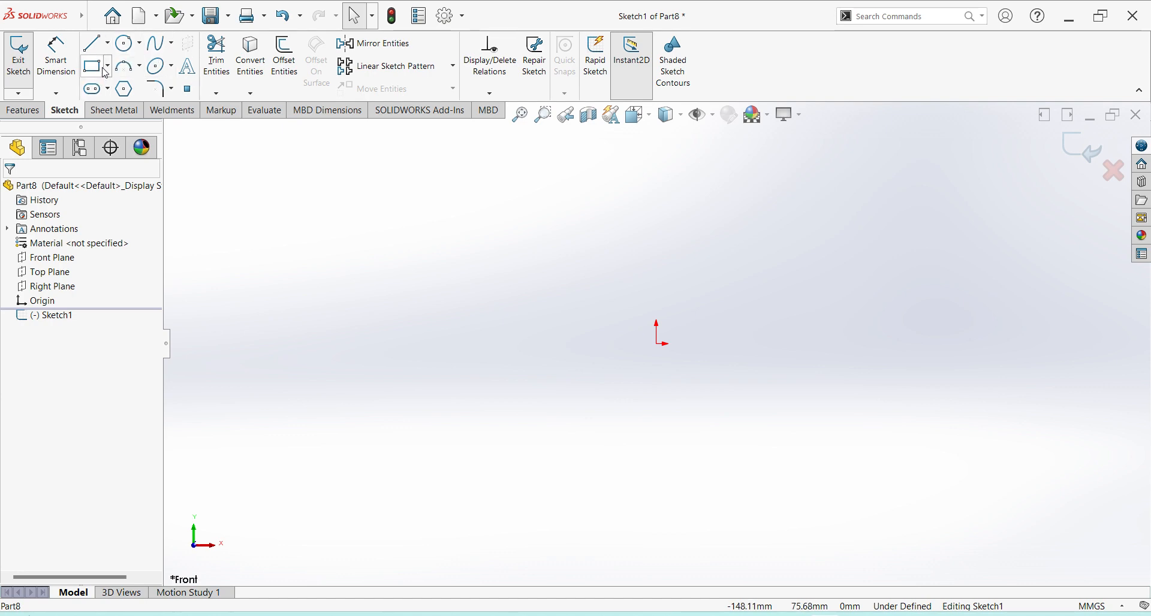
click(95, 42)
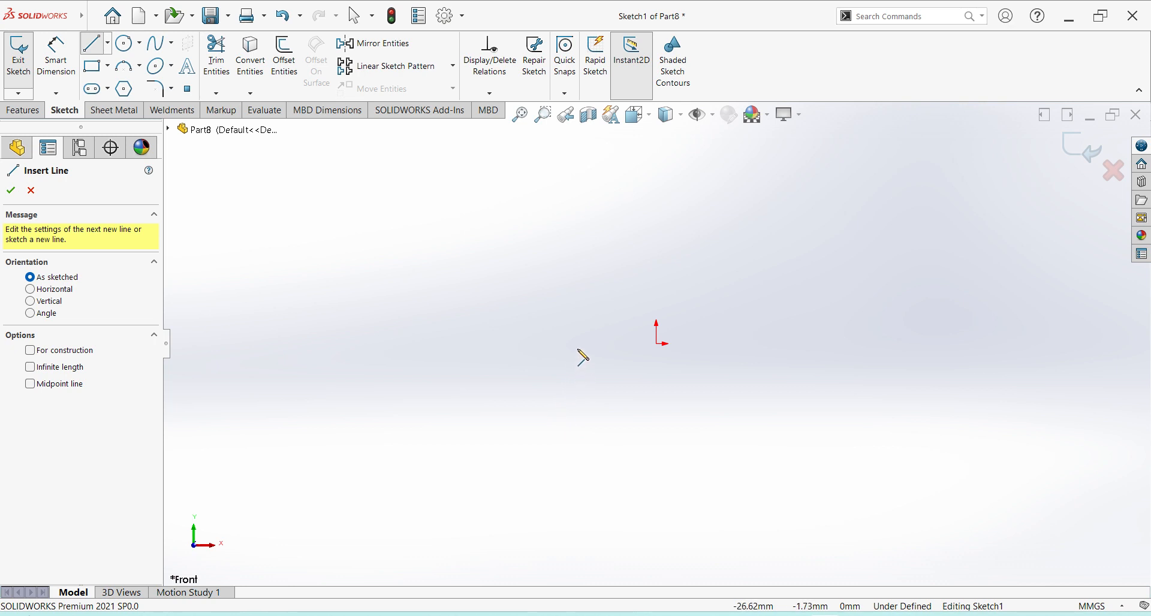
click(590, 382)
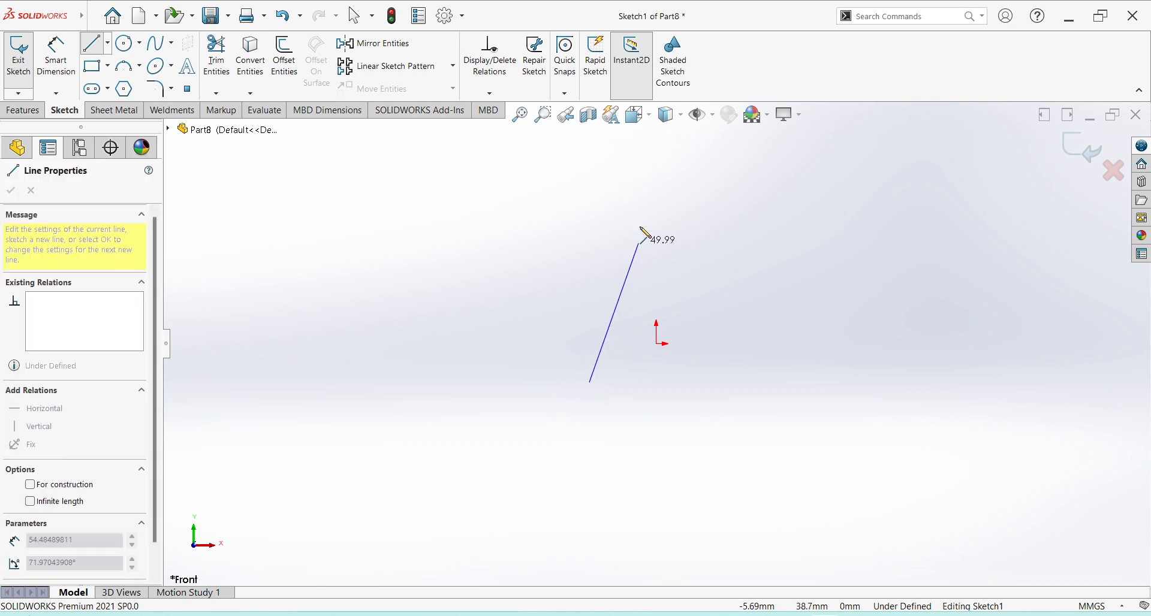
click(598, 208)
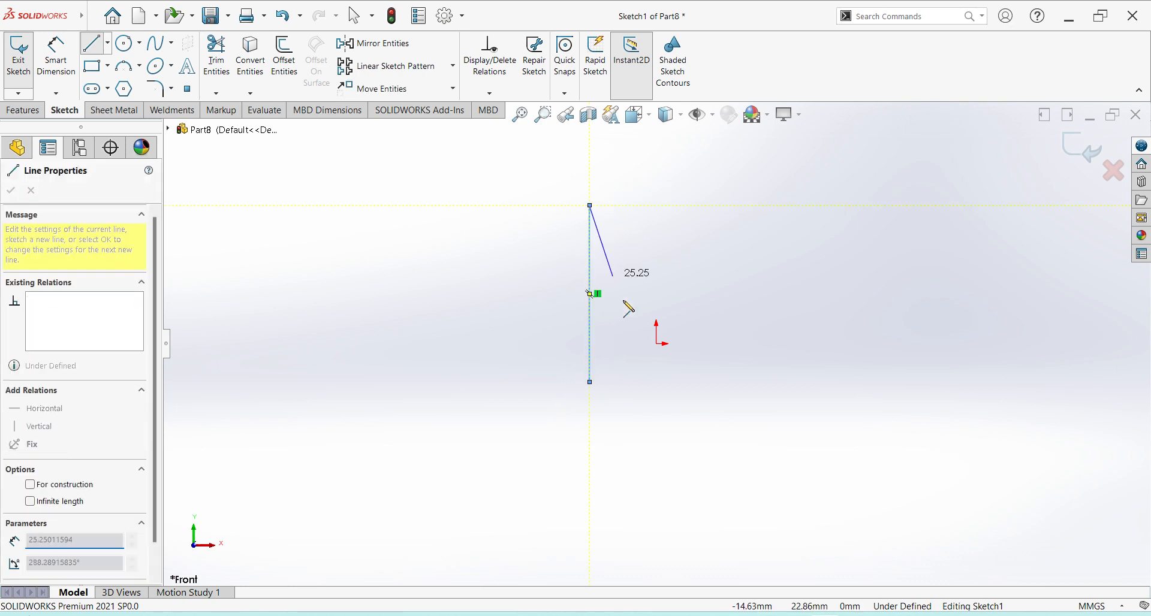
key(Escape)
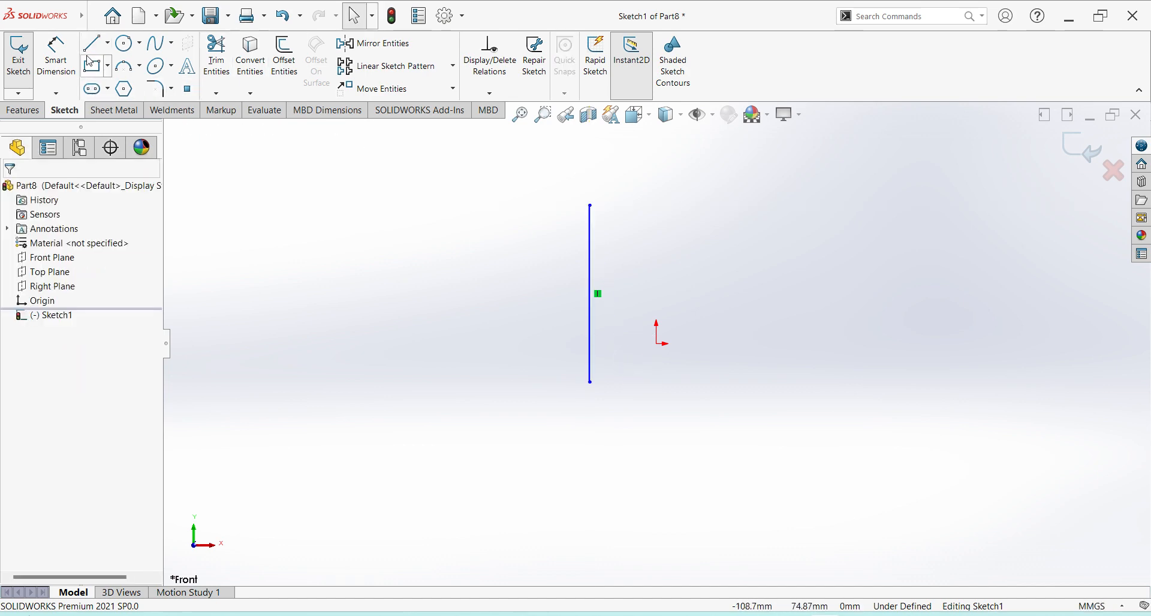
- Dimension the vertical line's length as 65 mm
click(56, 55)
click(590, 281)
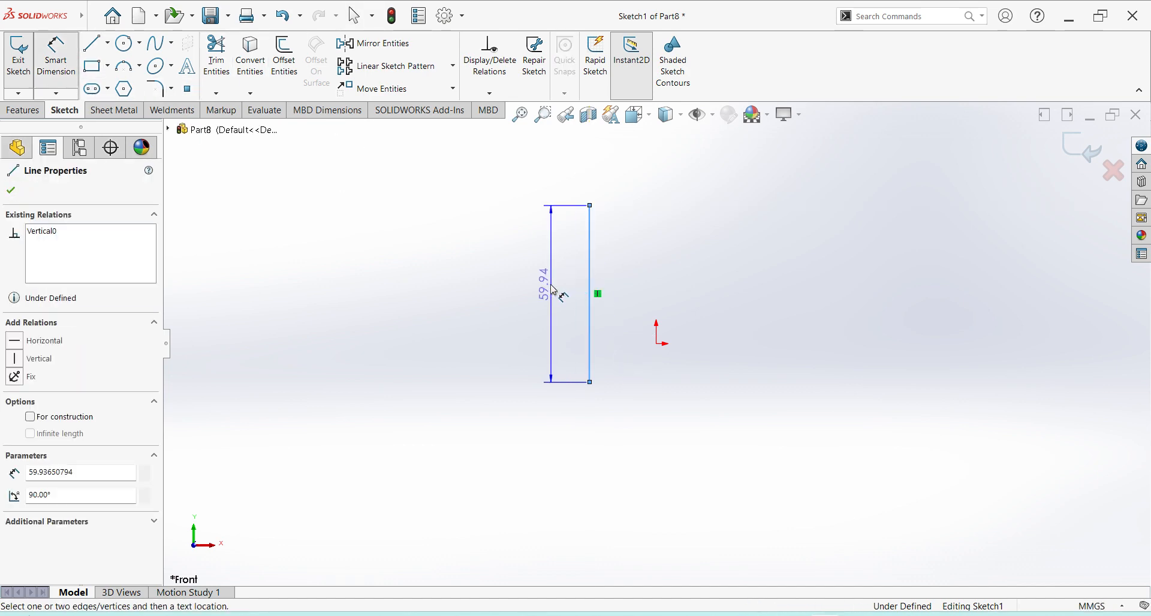
click(543, 470)
text(65)
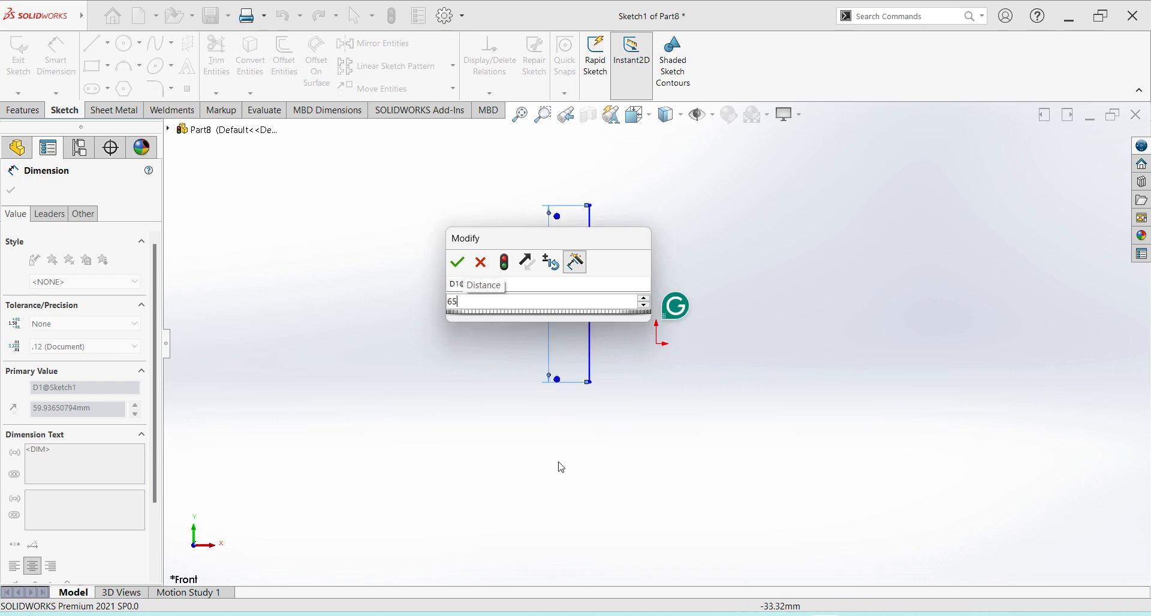
key(Return)
key(Escape)
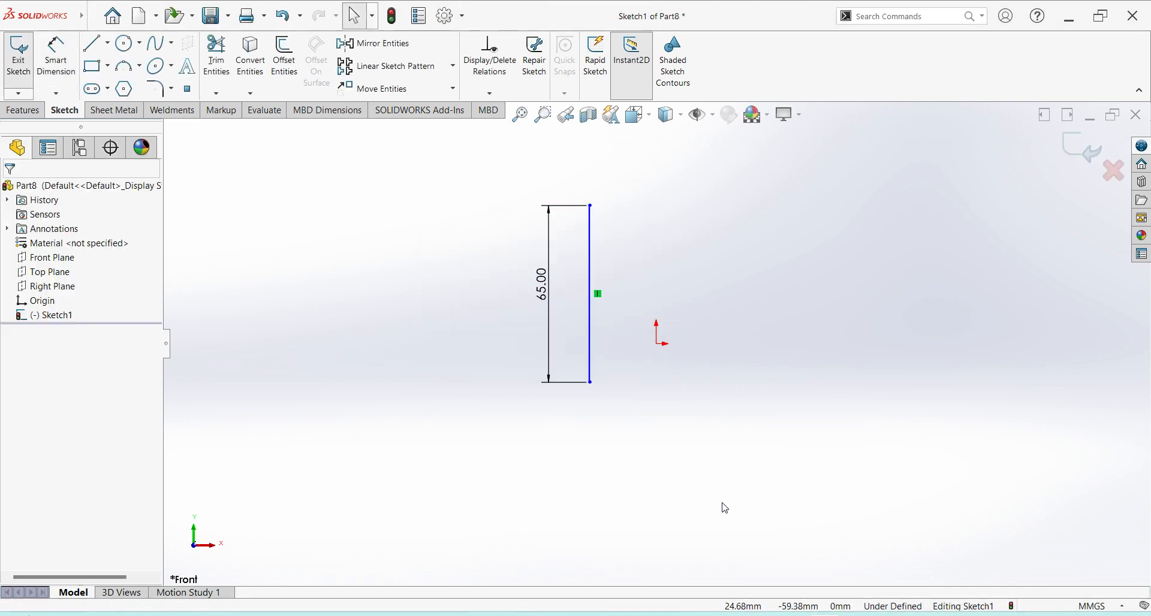
- Add a Horizontal relation between the vertical line's midpoint and the origin
click(591, 297)
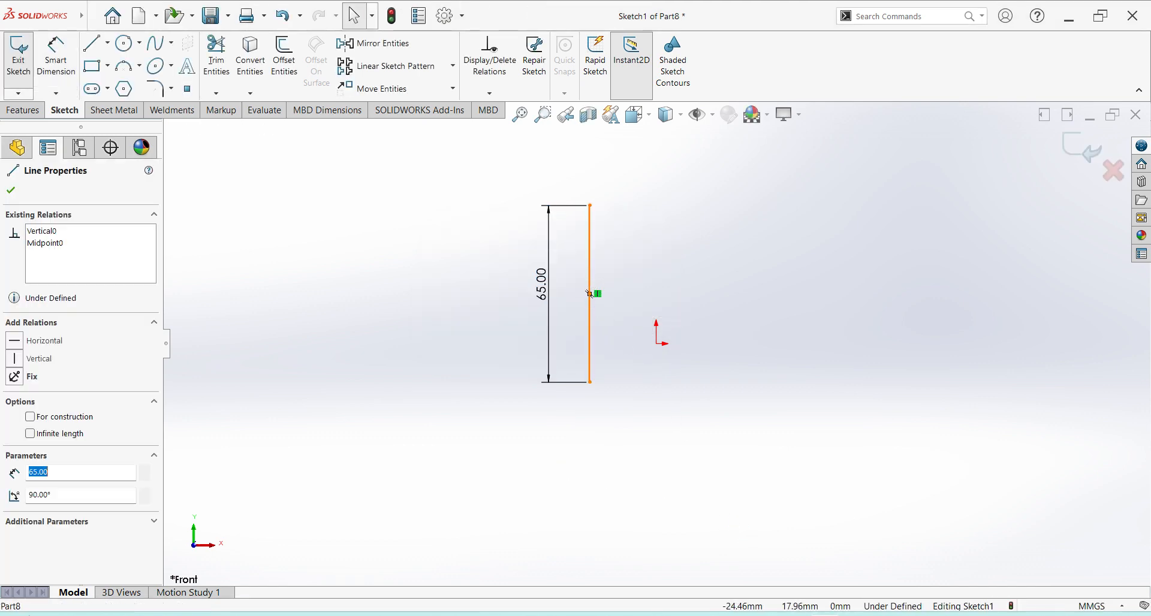
click(659, 345)
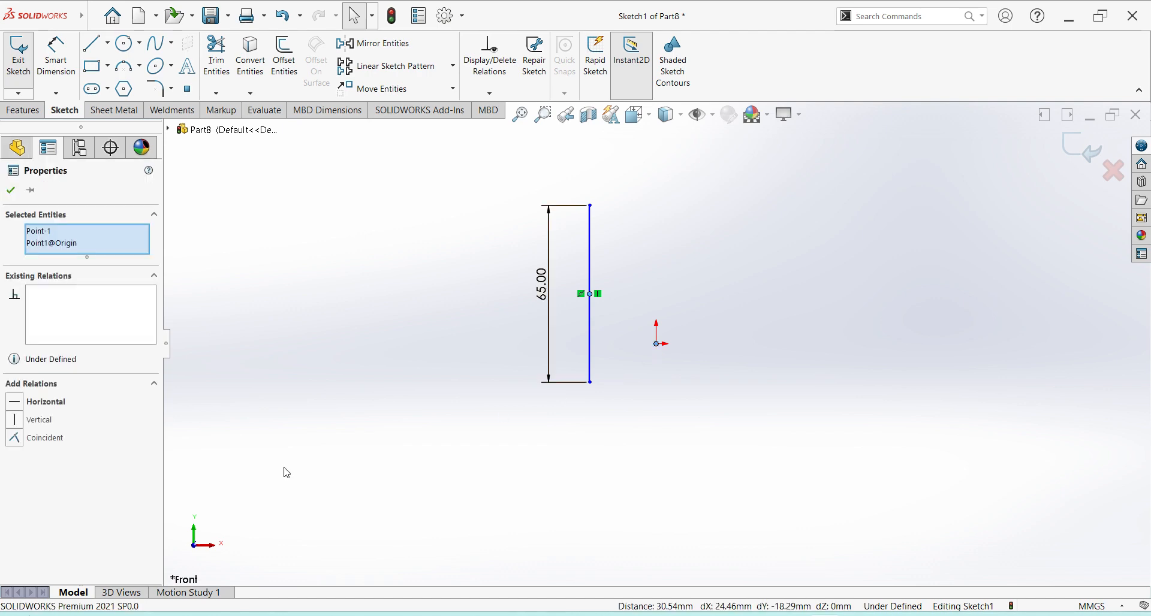
click(27, 403)
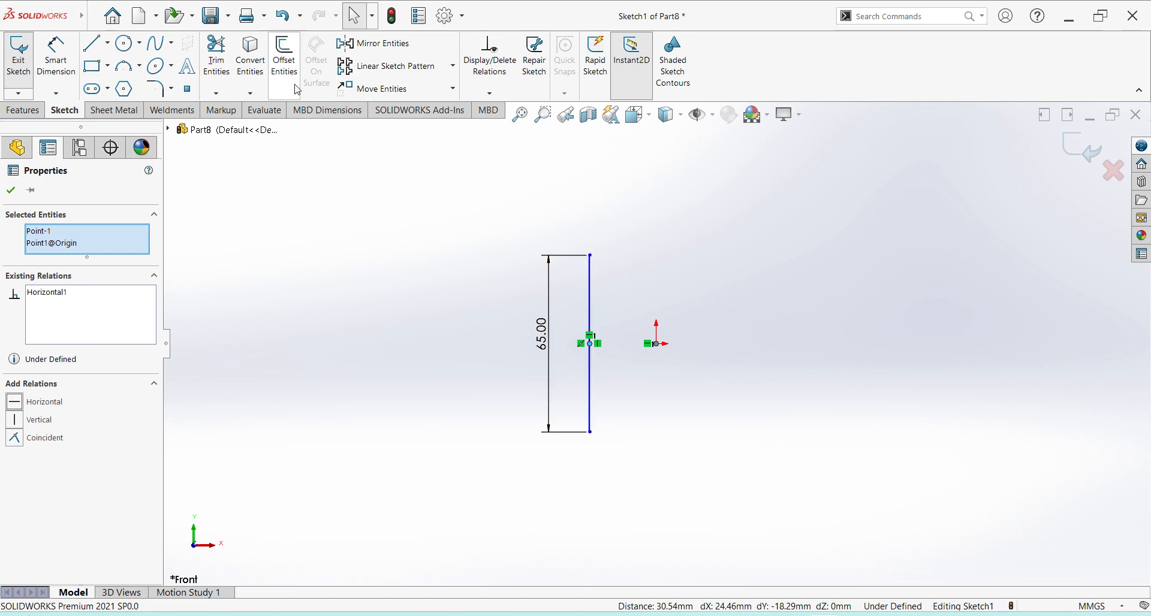
- Close the cotter profile with a horizontal upper line about 37 mm long, a slanted side and a horizontal lower line about 30 mm long
click(92, 43)
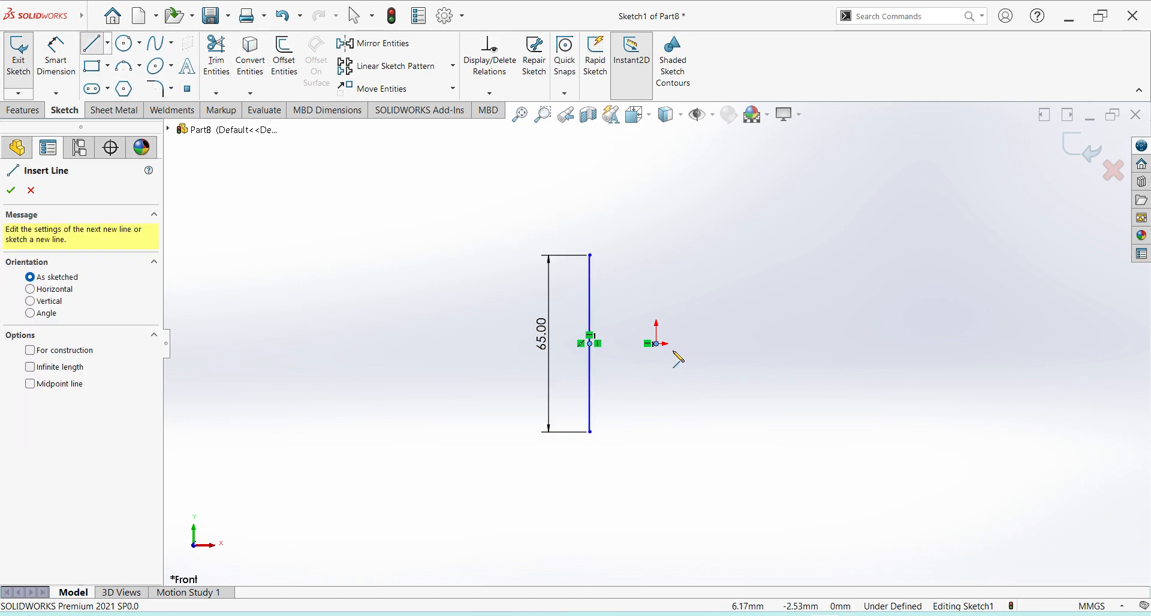
click(590, 256)
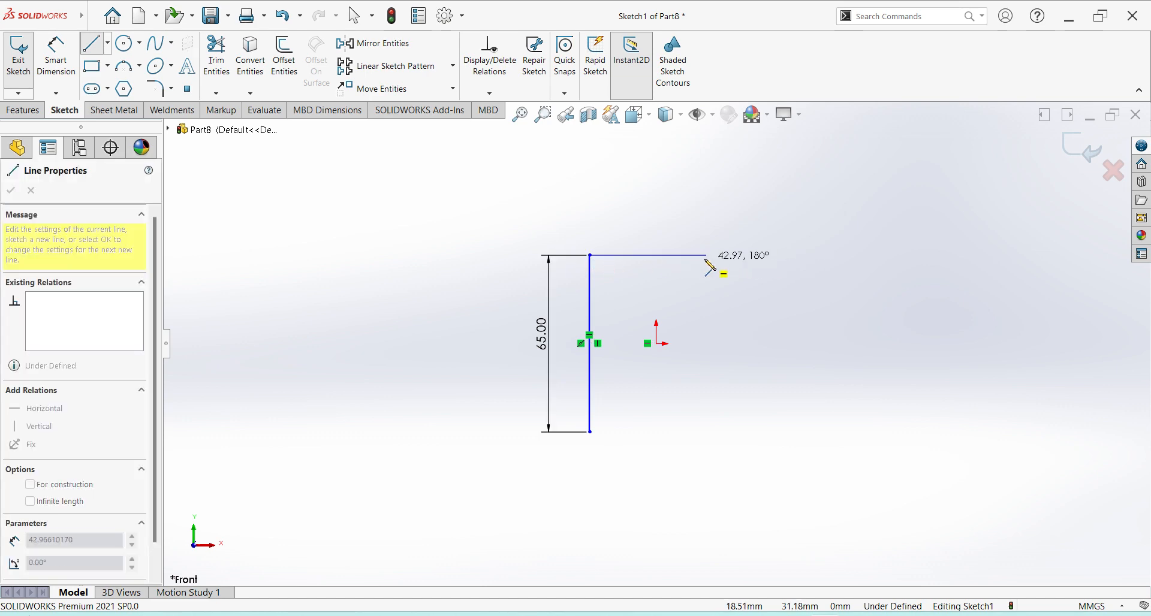
click(692, 255)
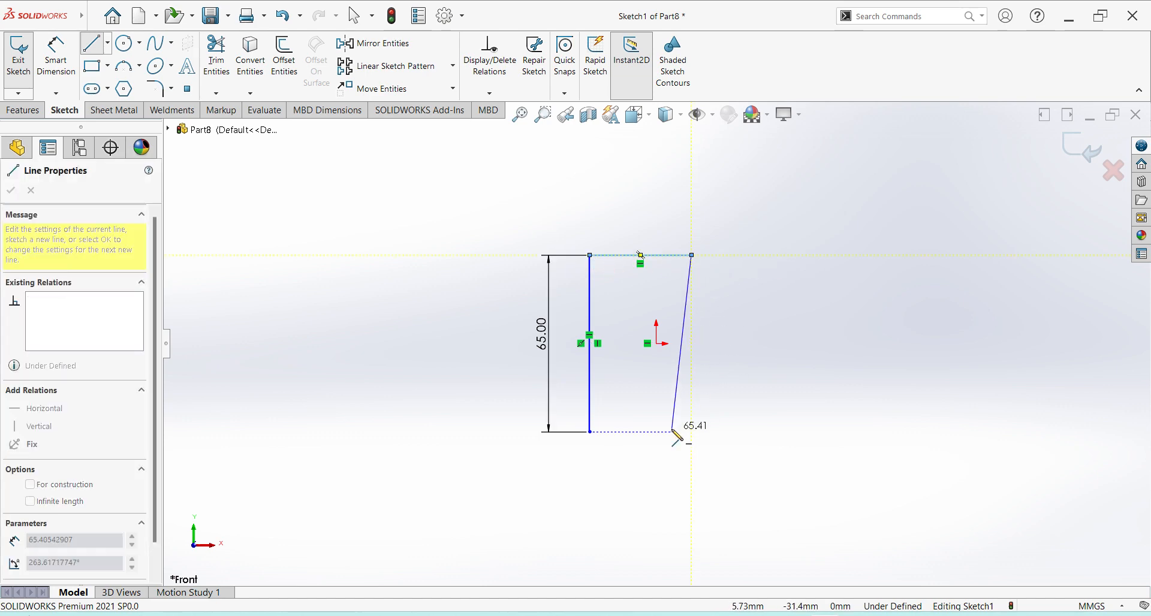
click(673, 432)
click(590, 432)
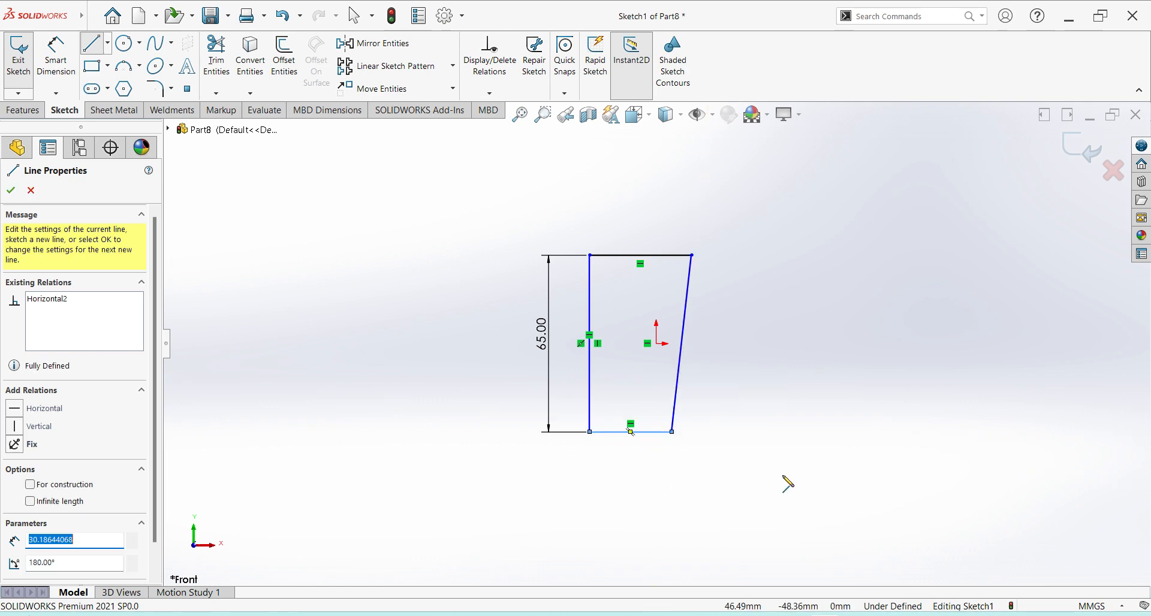
key(Escape)
- Dimension the profile's upper edge as 28 mm and its lower edge as 25 mm
click(51, 63)
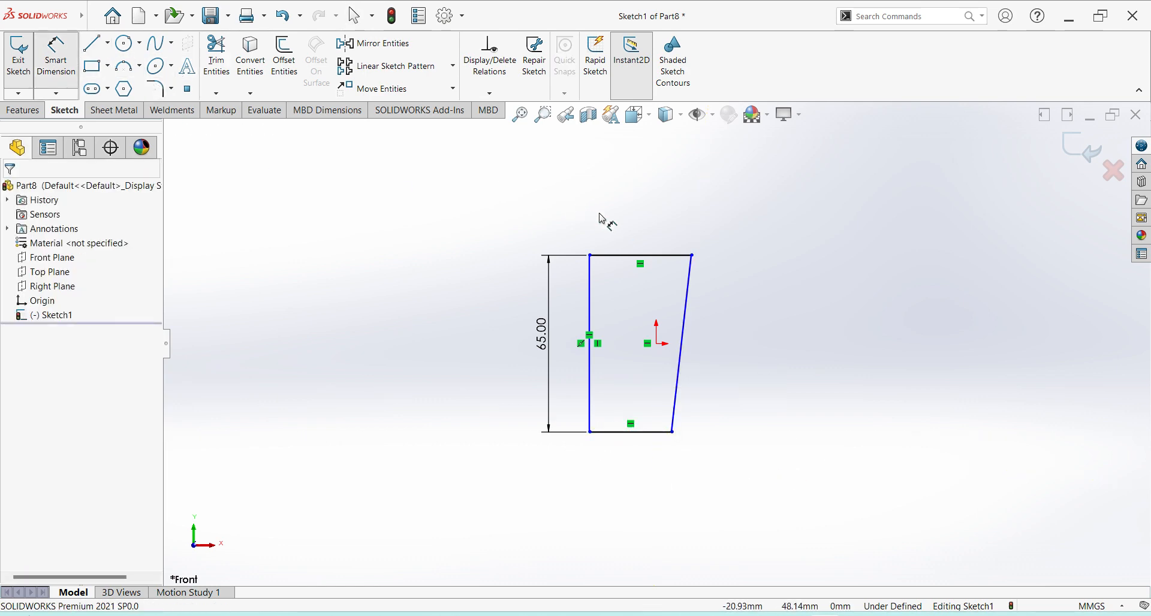
click(609, 255)
click(623, 219)
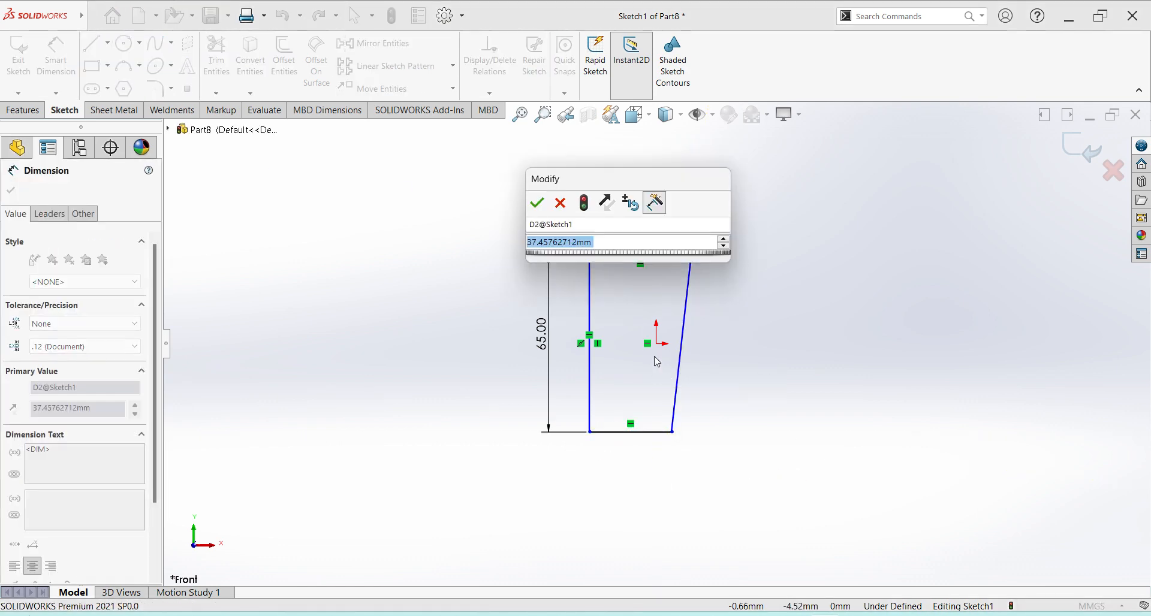
text(28)
key(Return)
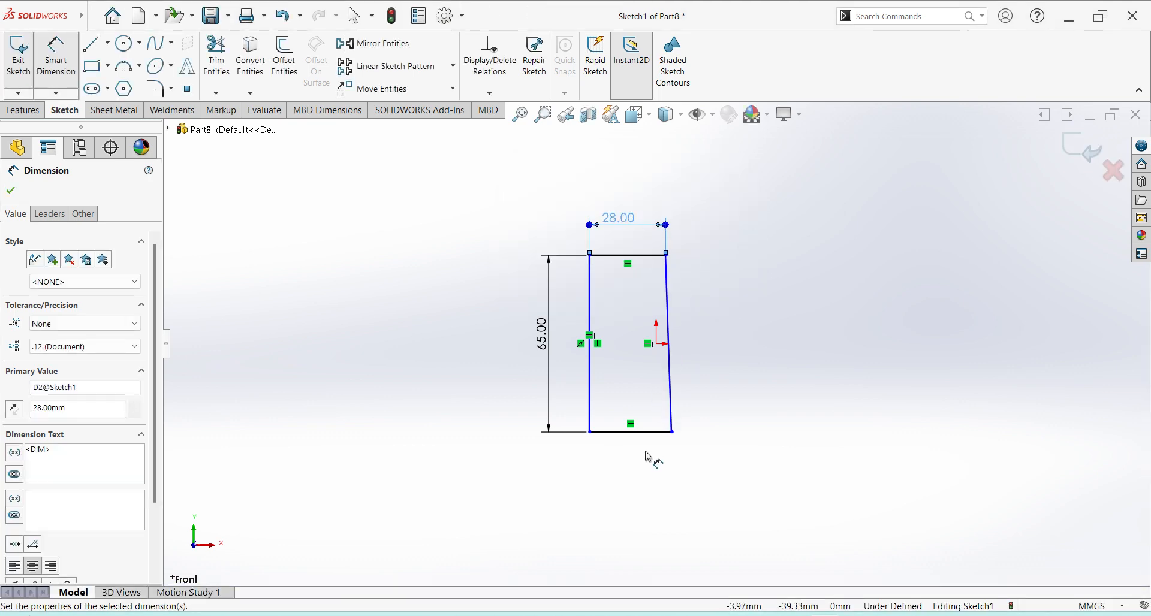
click(655, 436)
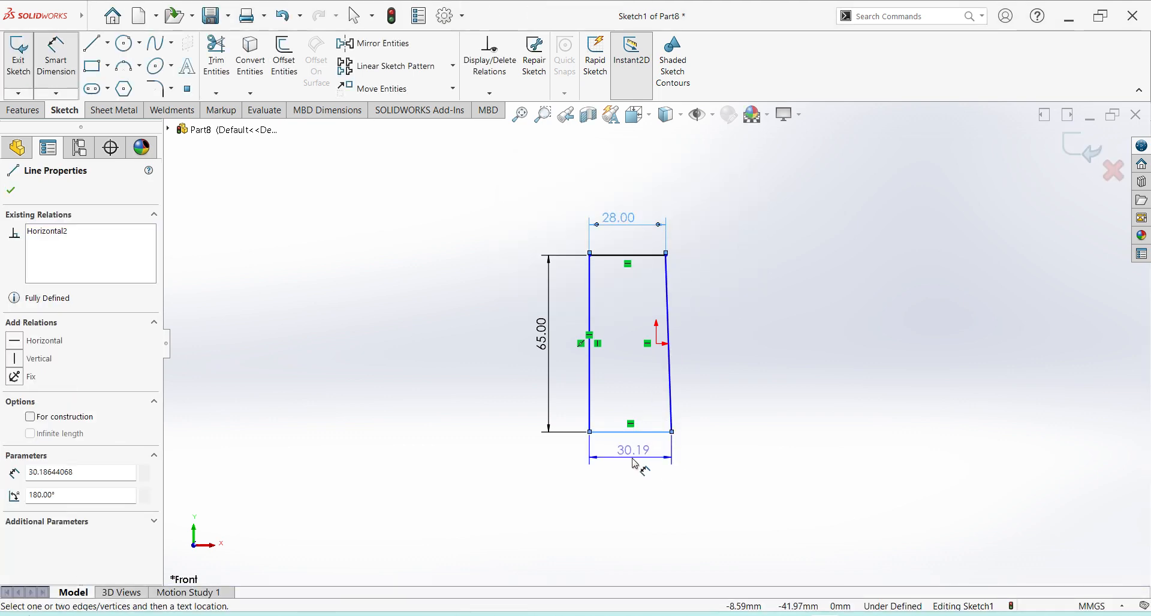
click(648, 468)
text(25)
key(Return)
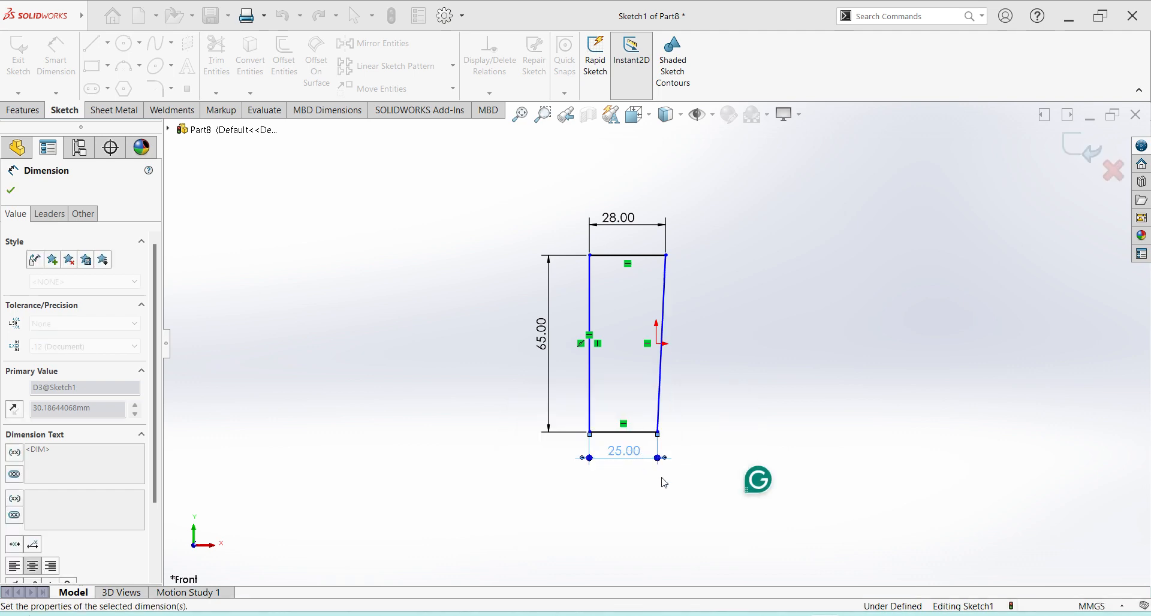
key(Escape)
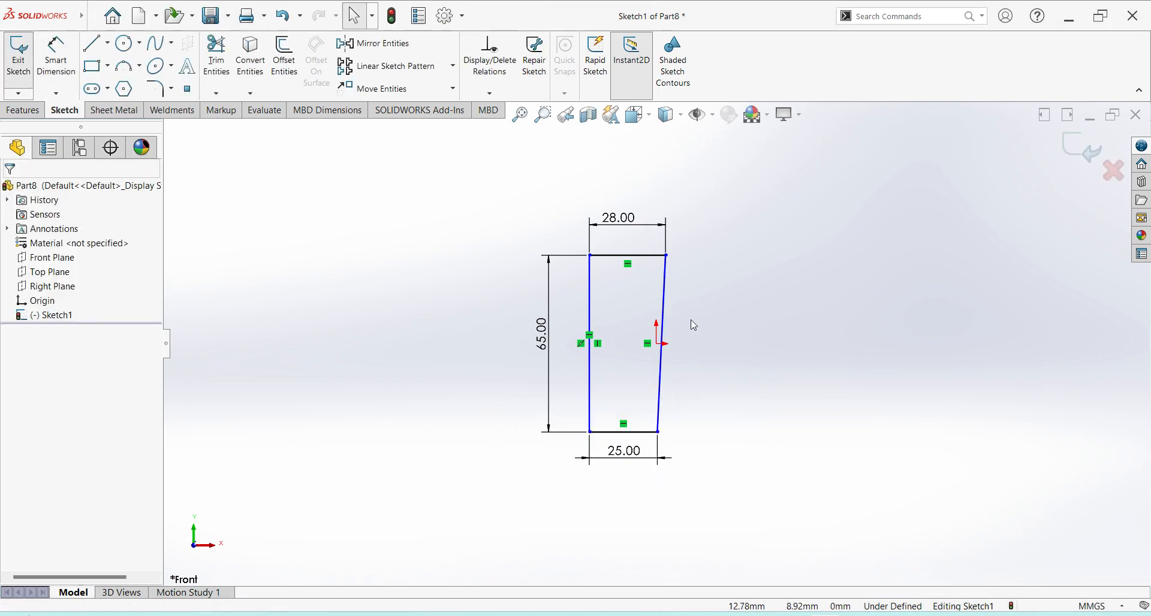
- Add a Vertical relation between the upper edge's midpoint and the origin
click(628, 256)
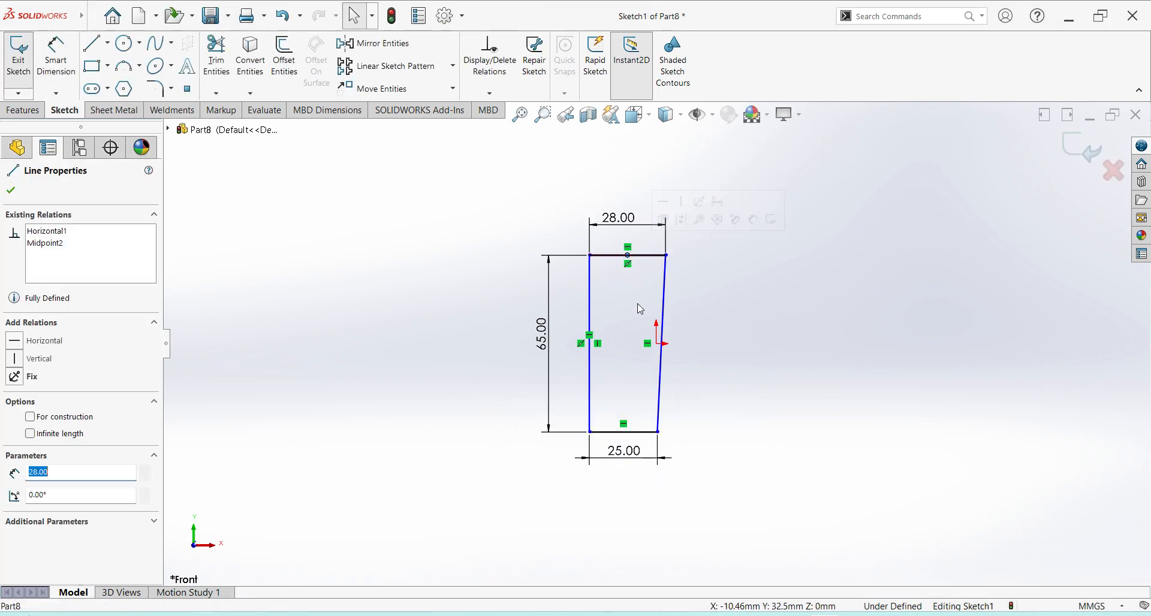
ctrl+click(656, 346)
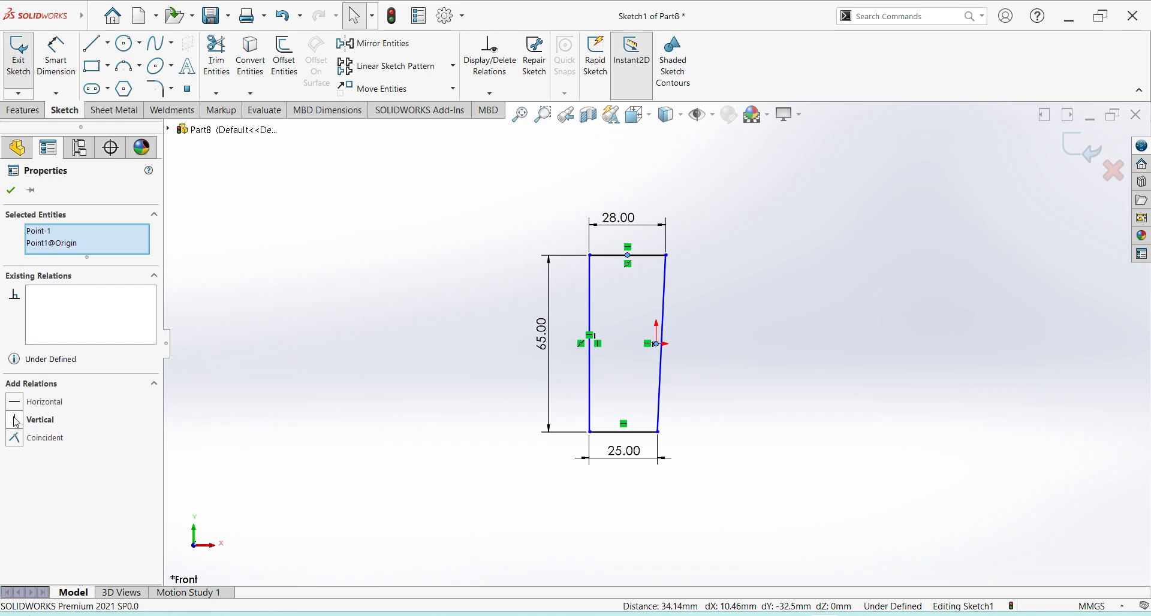
click(16, 421)
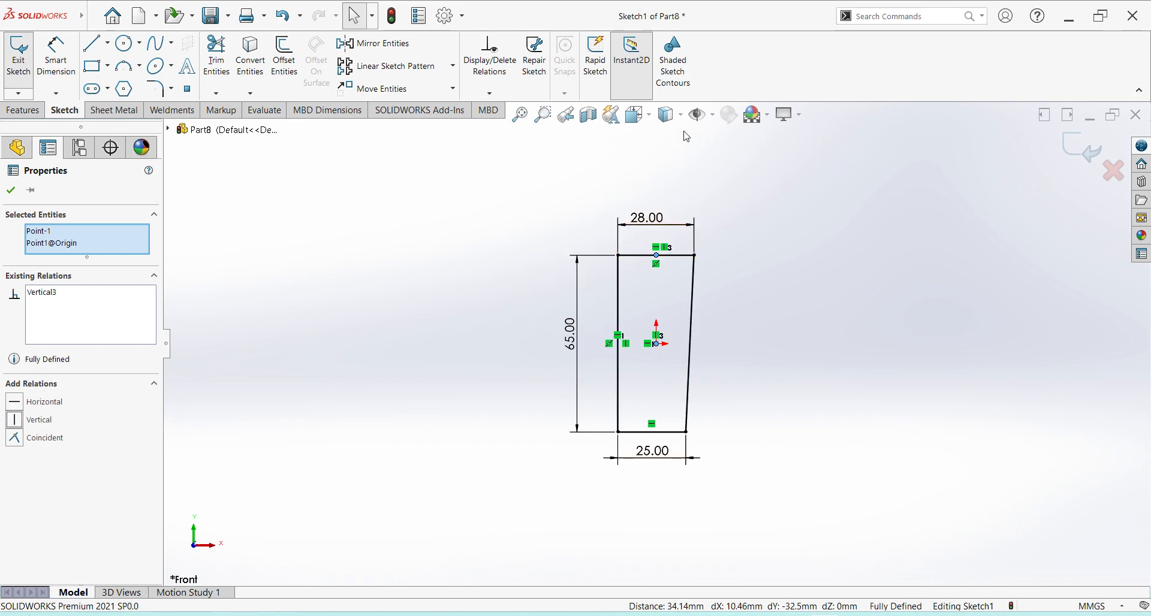
- Draw outward-bulging 3-point arcs across the profile's upper and lower edges, the upper one about 20 mm in radius
click(124, 66)
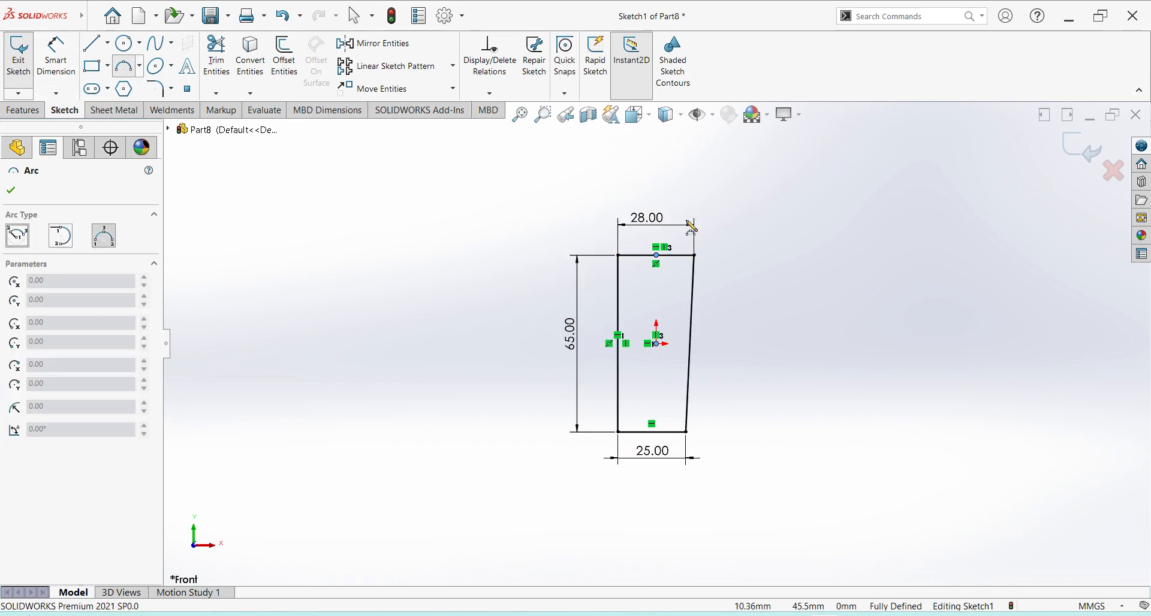
click(618, 256)
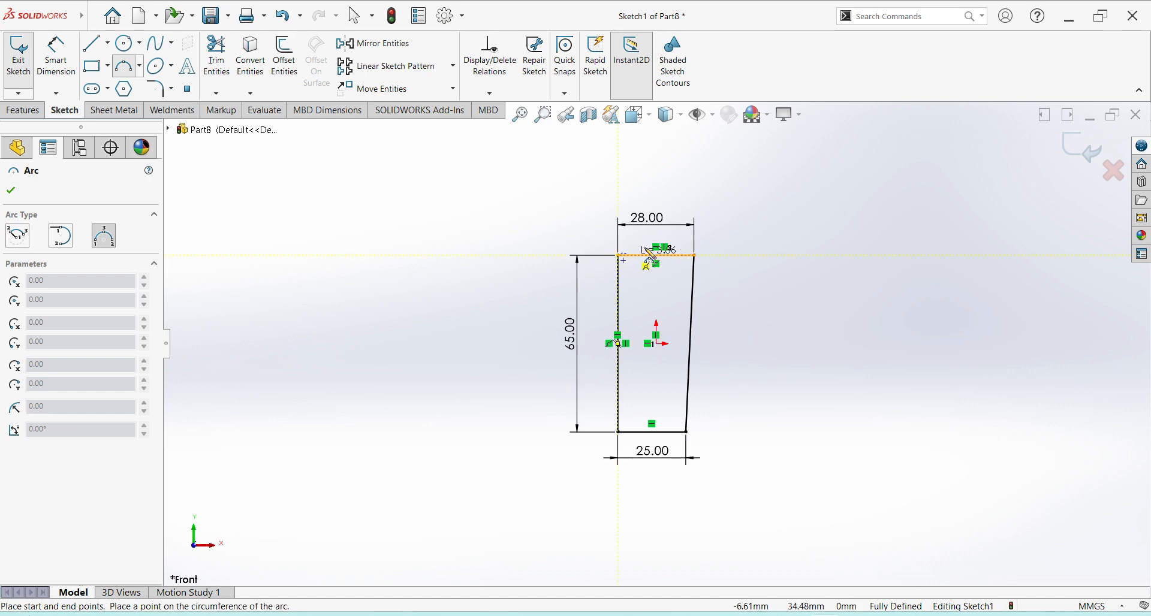
click(695, 256)
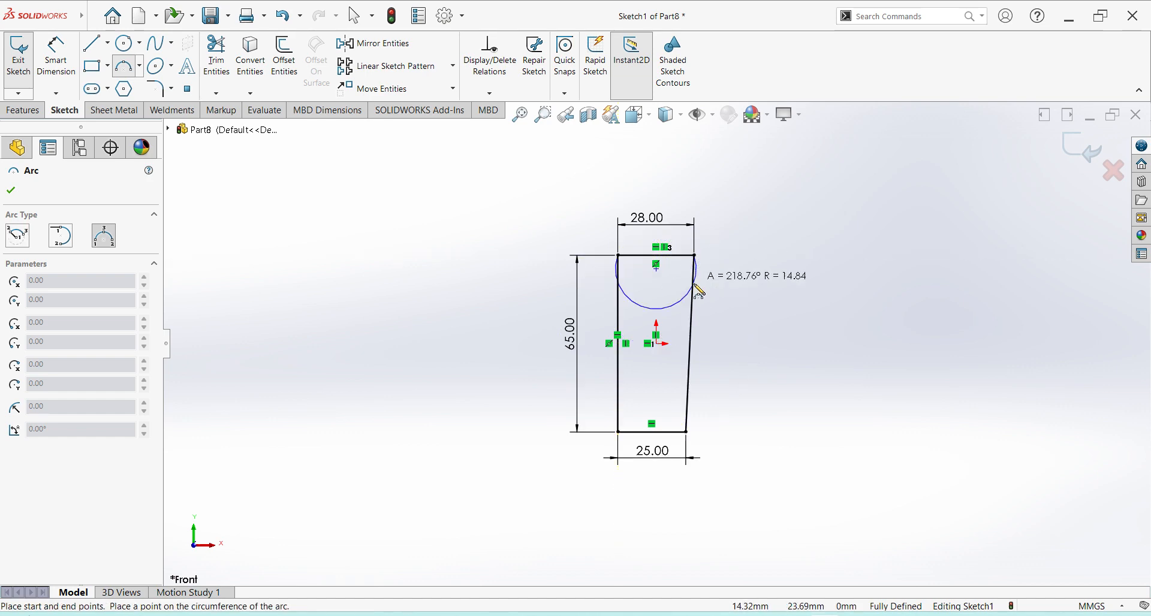
click(681, 249)
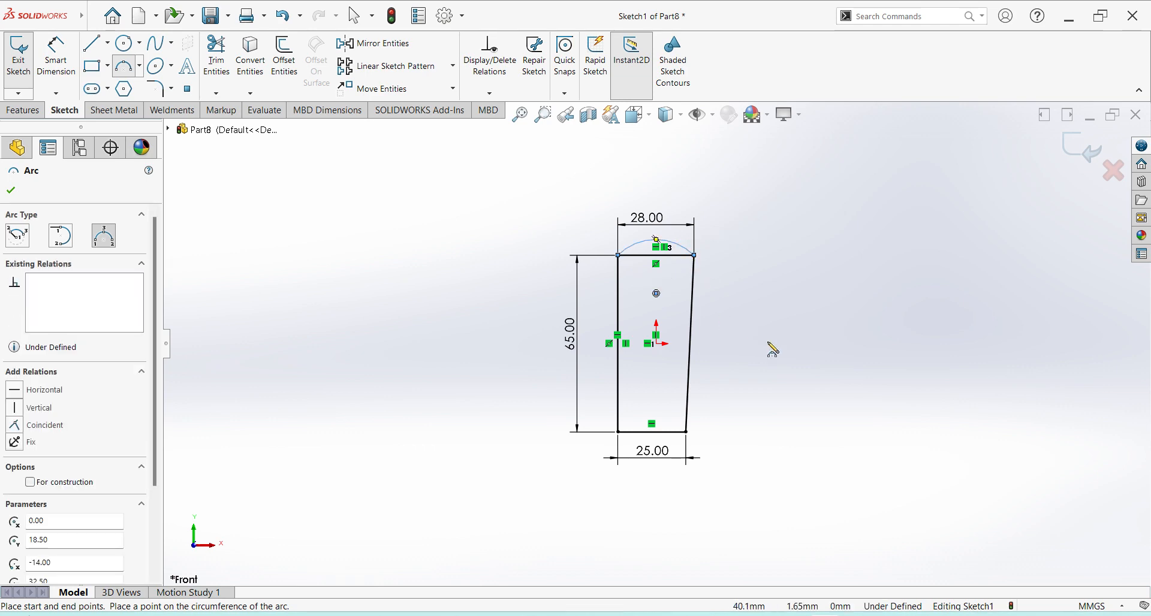
click(686, 432)
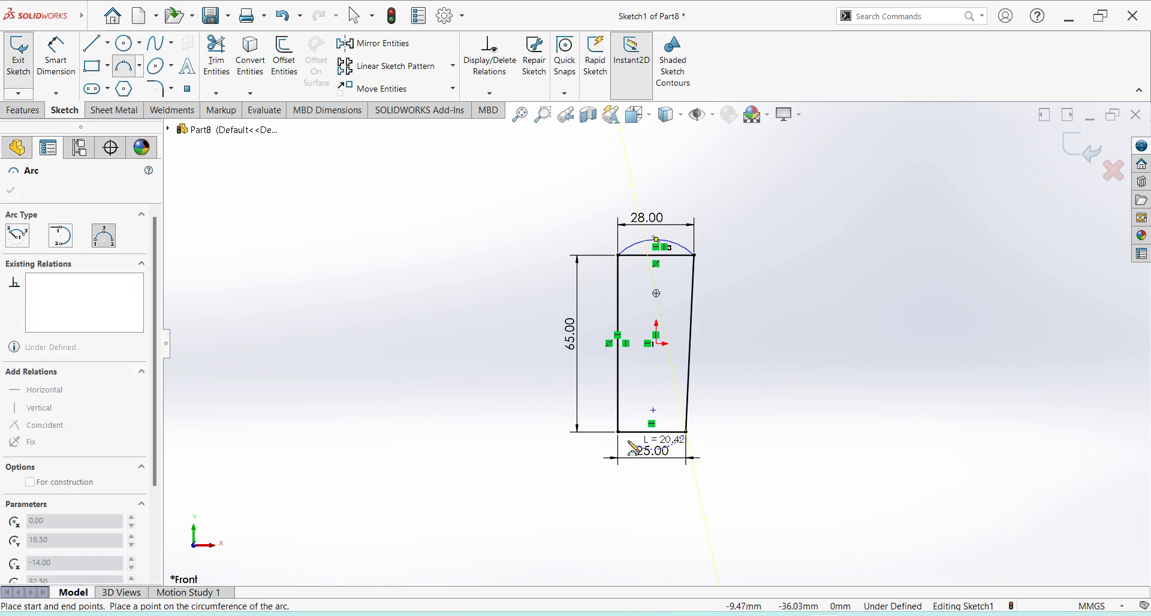
click(618, 432)
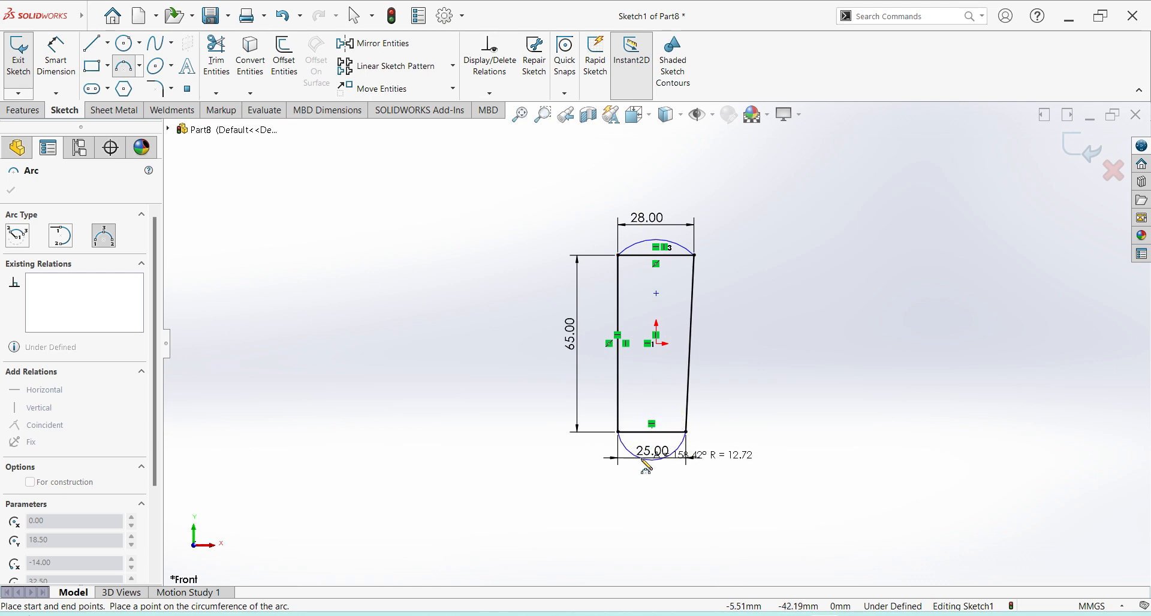
click(652, 447)
key(Escape)
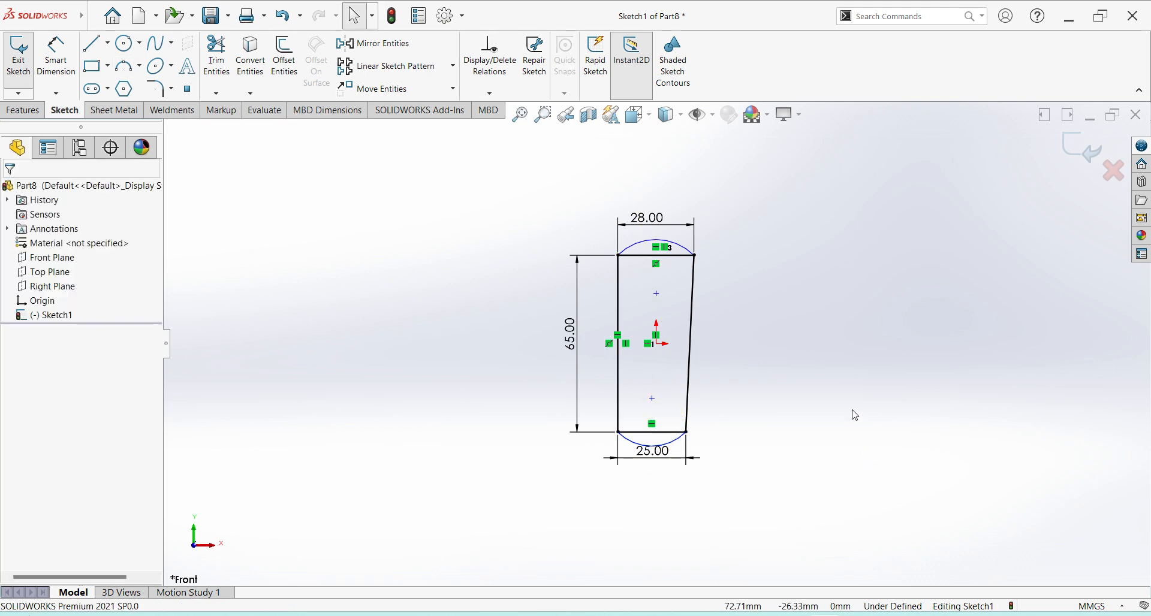
- Dimension the arcs at the upper and lower ends of the cotter profile with a 20 mm radius each
click(689, 250)
click(770, 201)
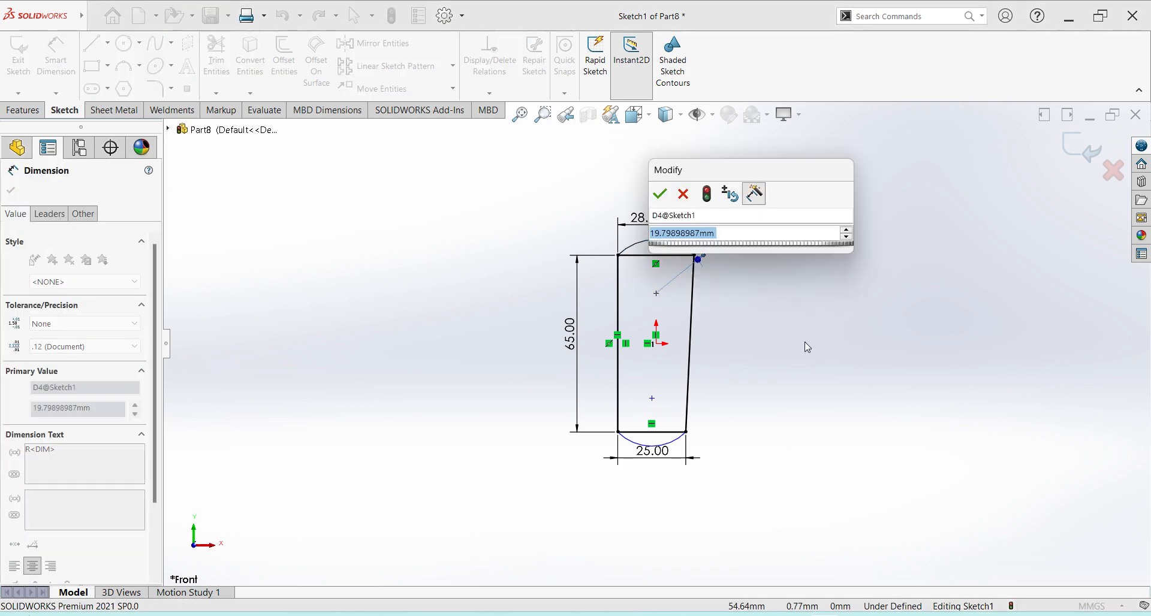
text(20)
key(Return)
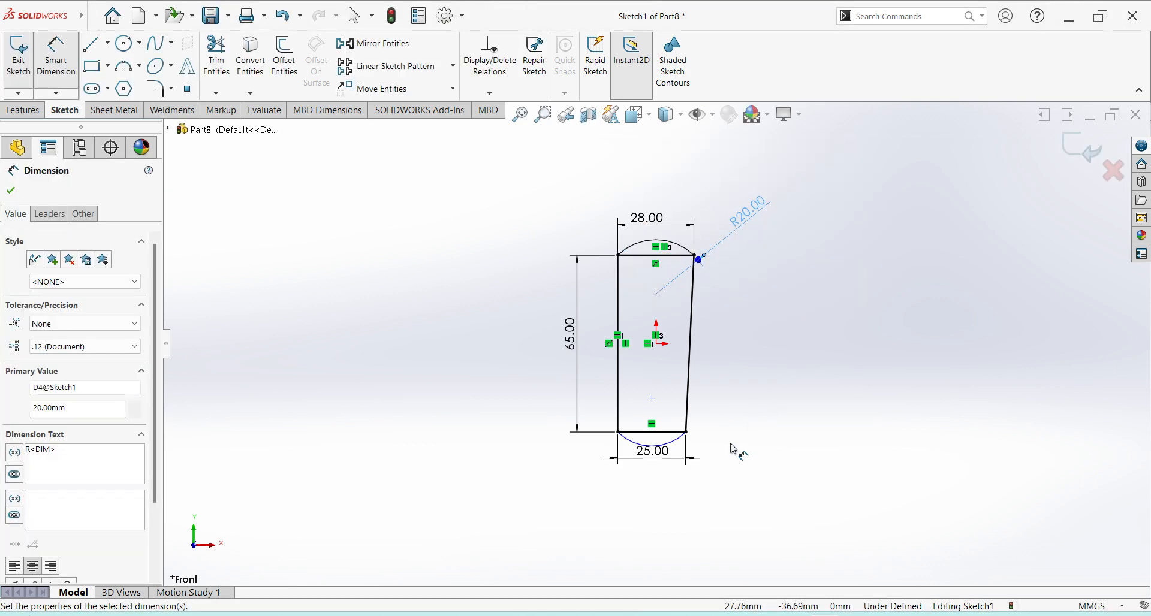
double_click(673, 449)
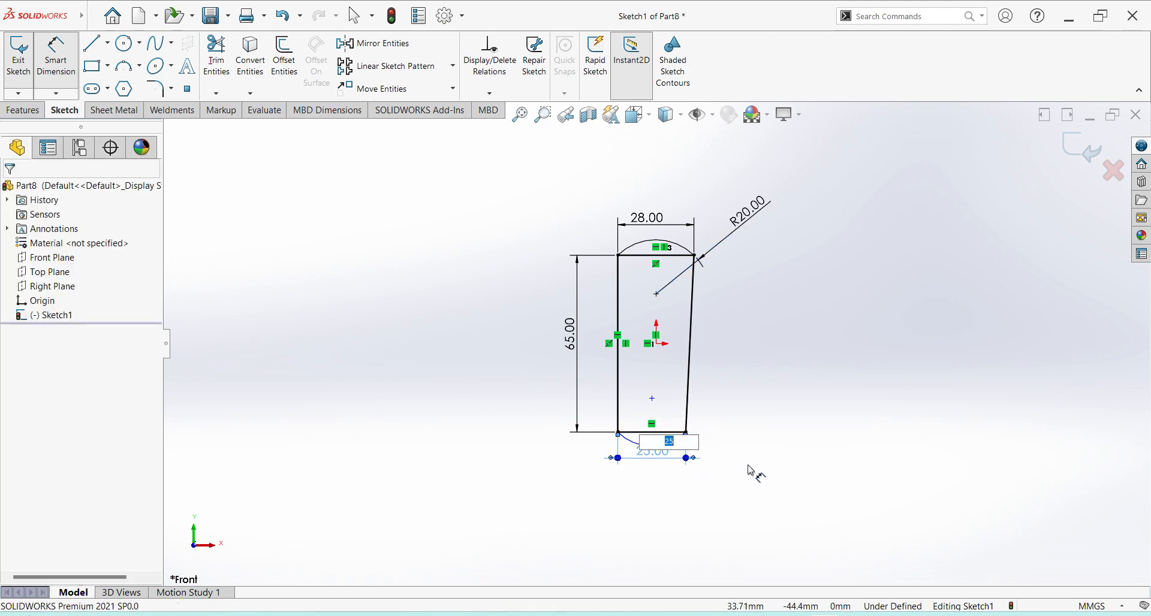
key(Return)
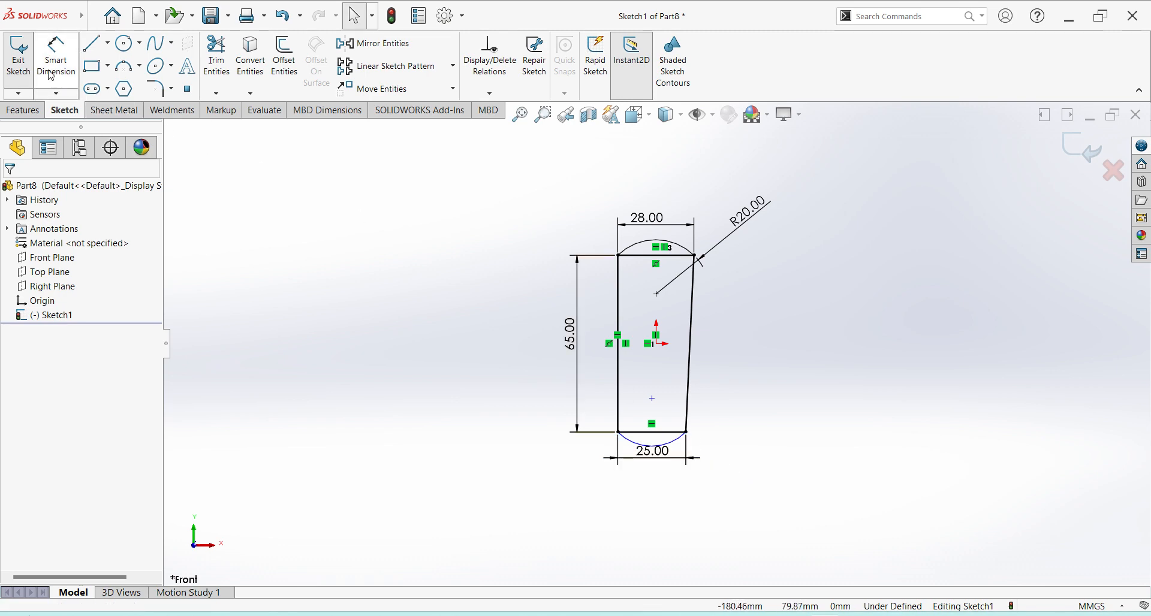
click(680, 443)
click(809, 456)
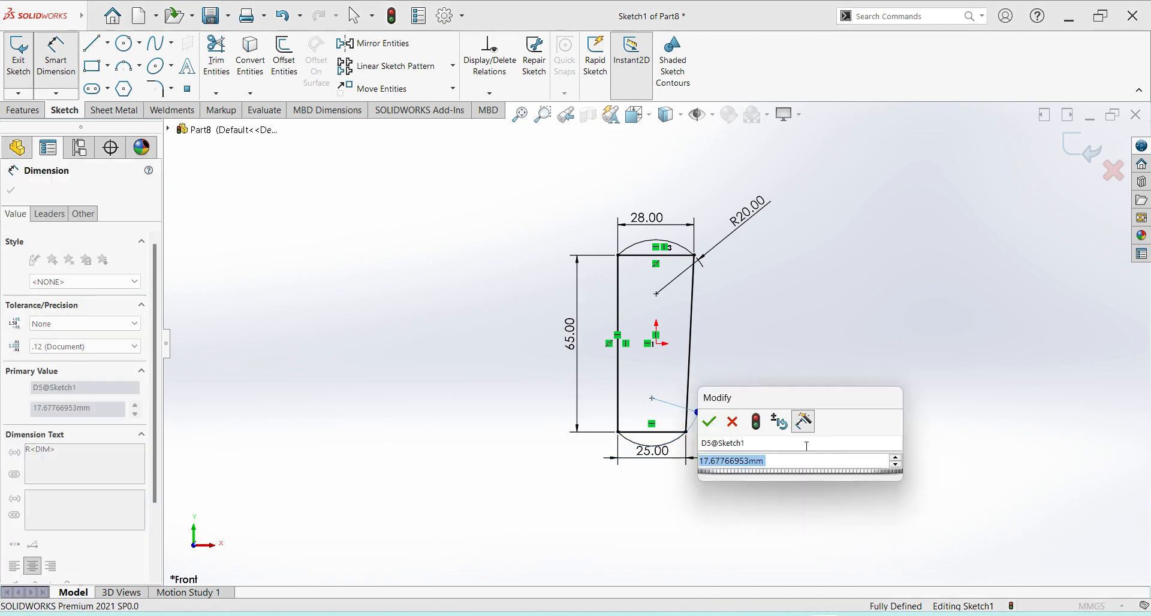
text(20)
key(Return)
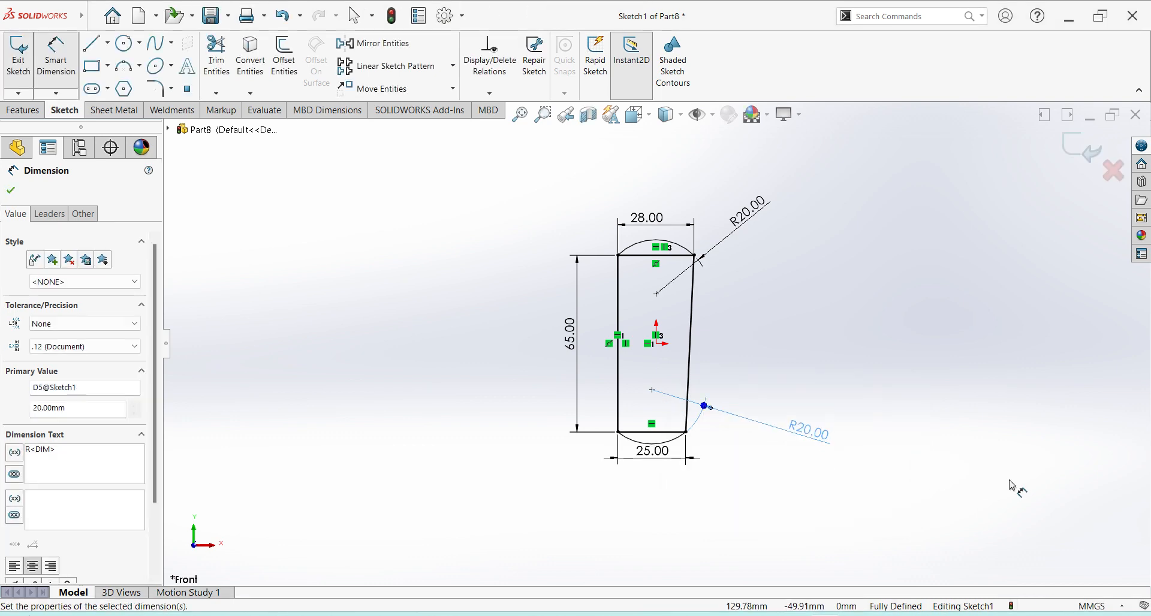
key(Escape)
- Start a Blind boss extrusion of the sketch, selecting the tapered region and both arc-end regions as contours
click(1082, 161)
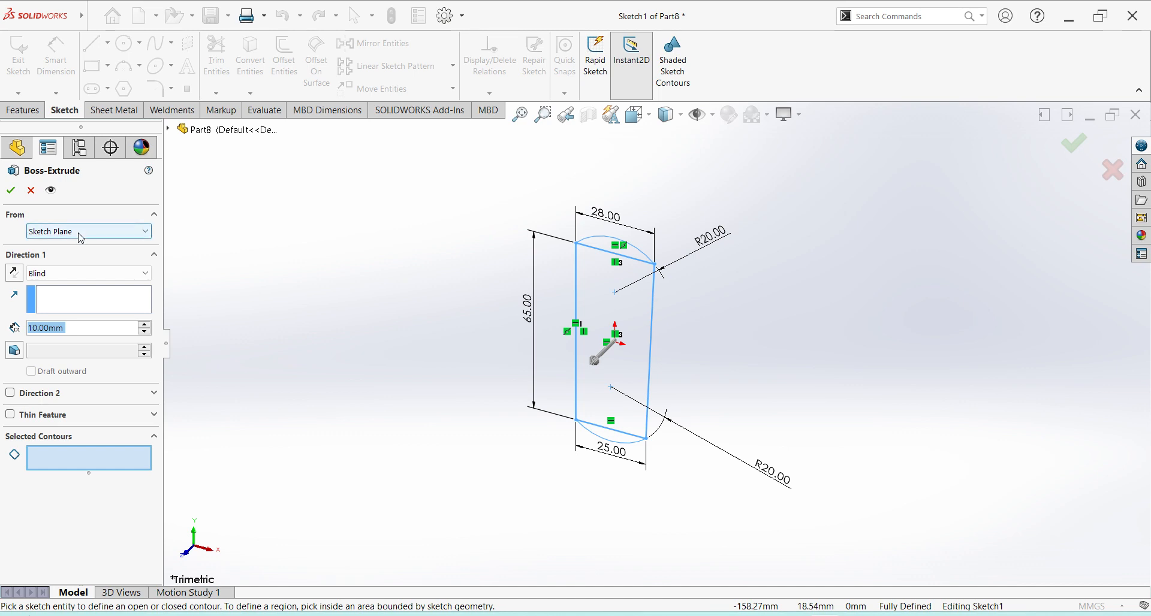
click(102, 274)
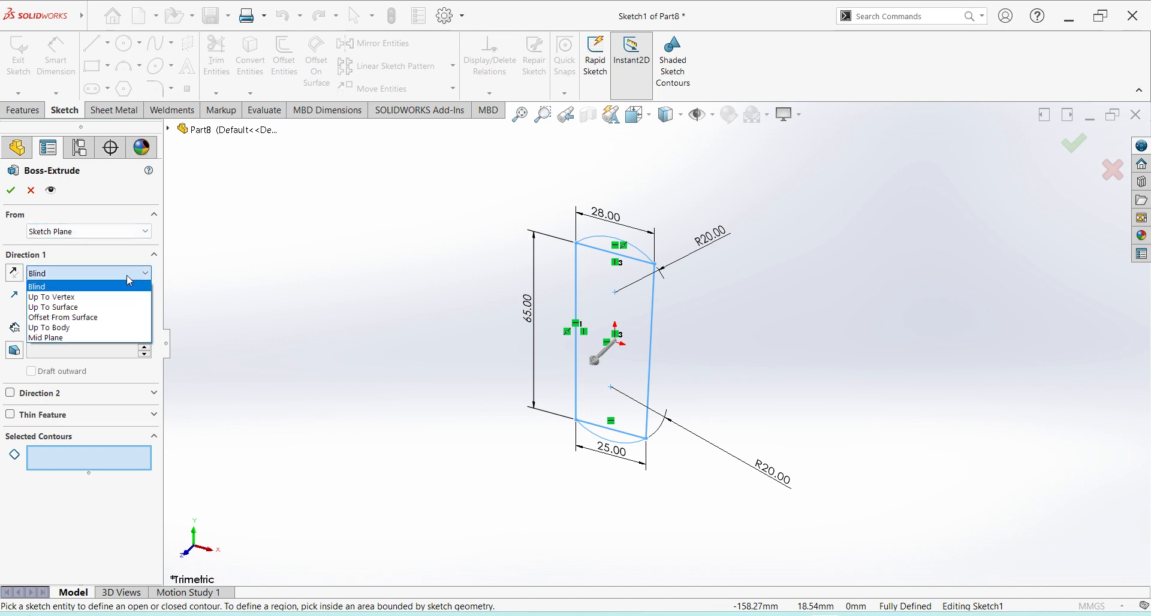
click(127, 275)
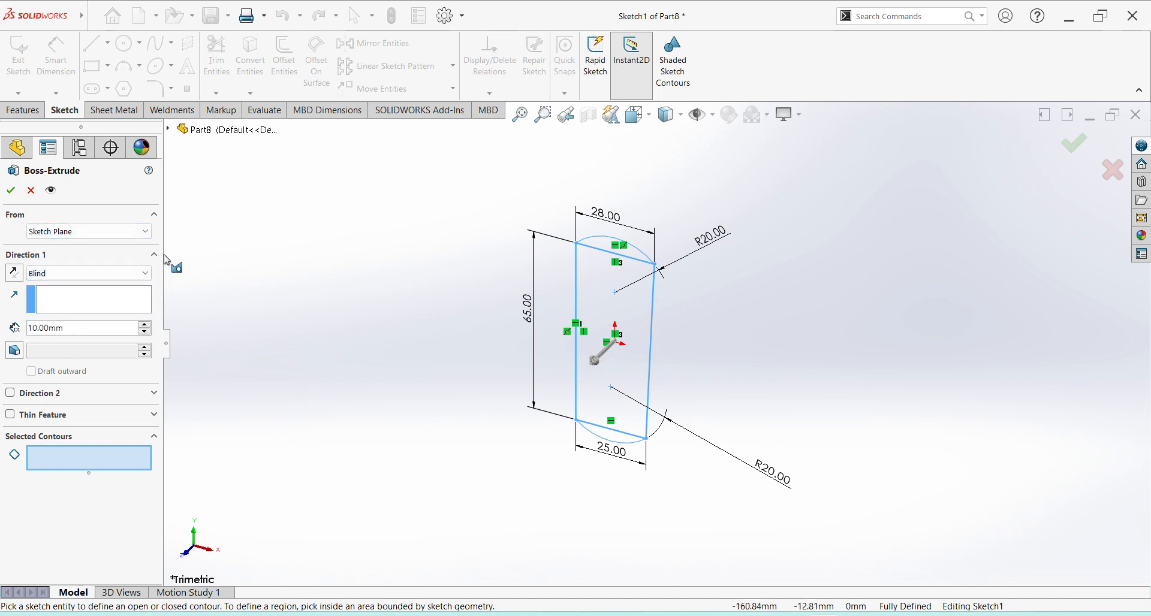
click(593, 282)
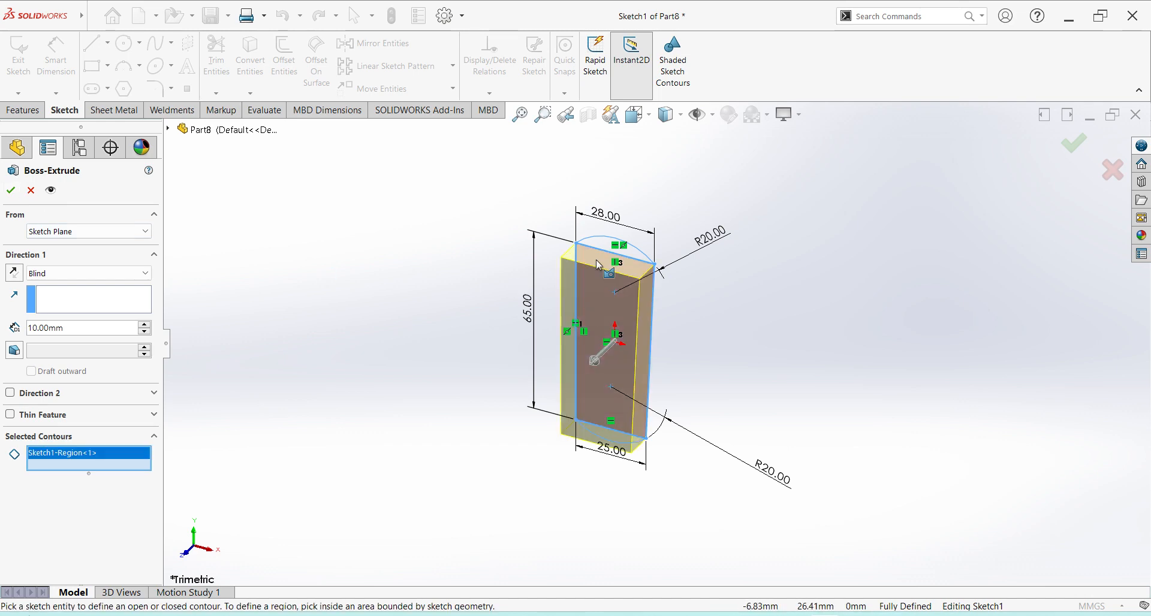
scroll(602, 246, down, 3)
click(613, 268)
scroll(654, 298, up, 4)
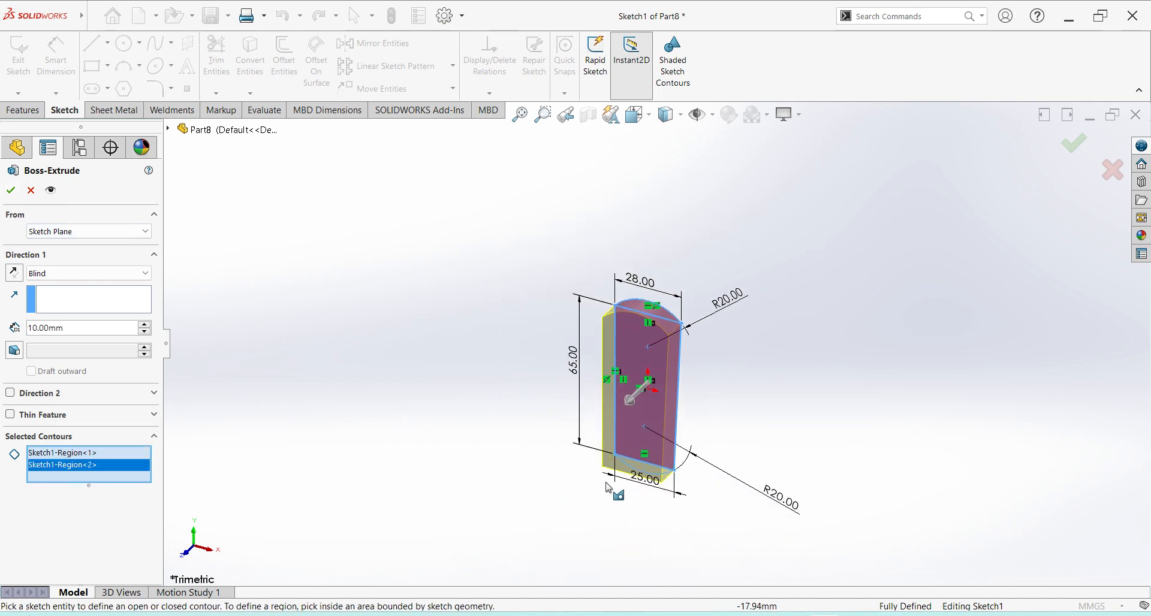
scroll(621, 510, down, 4)
click(681, 408)
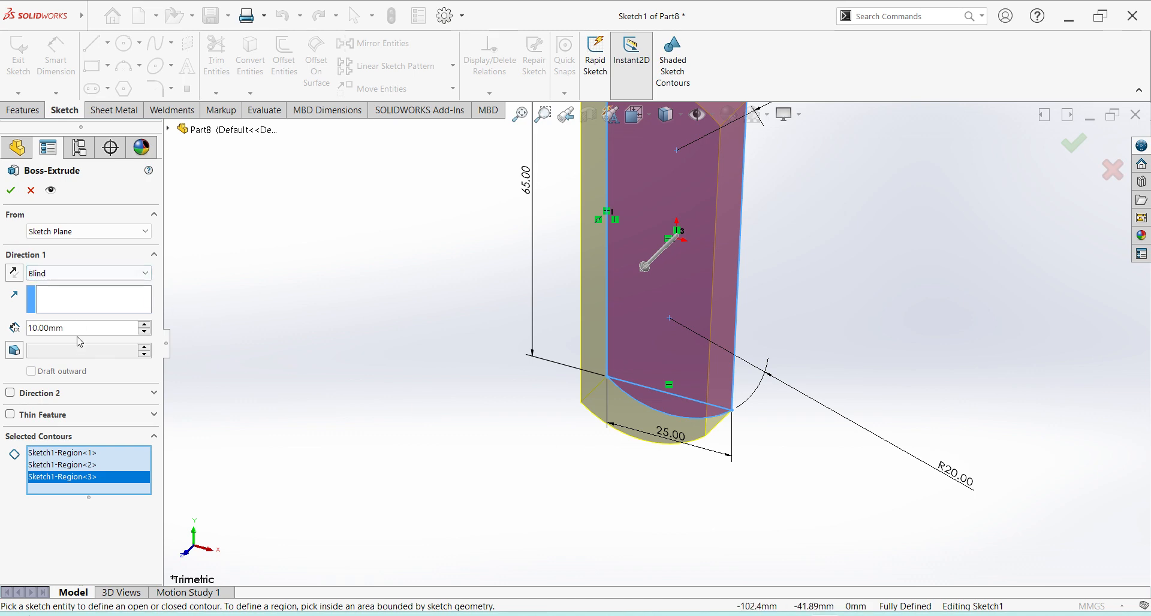
- Set the extrusion depth to 8 mm and complete the cotter body
drag(80, 330, 22, 345)
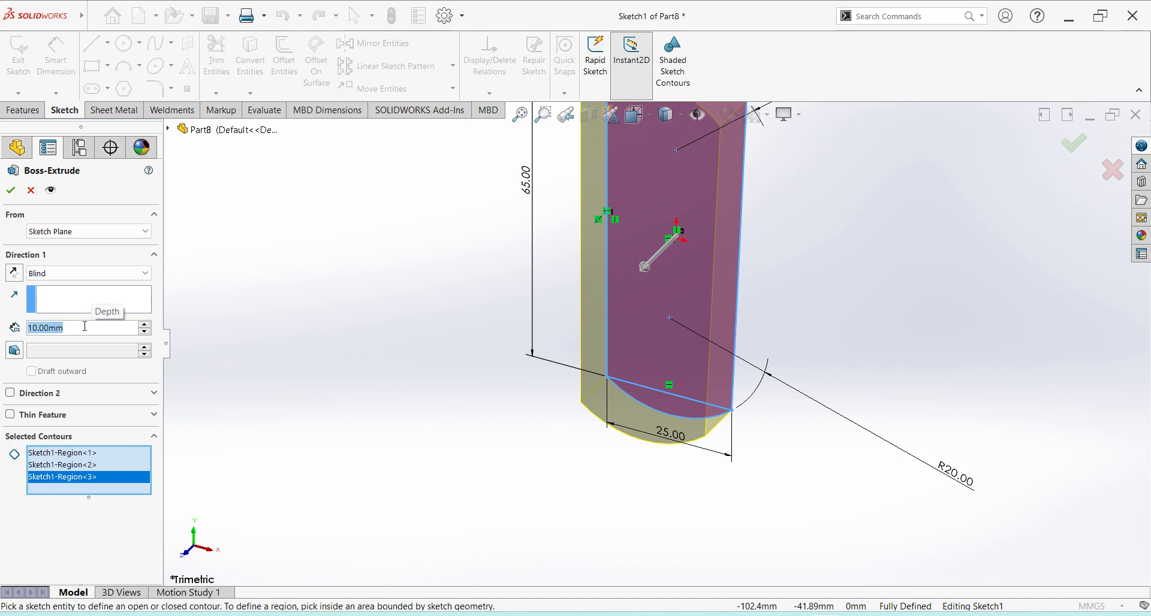
text(8)
key(Return)
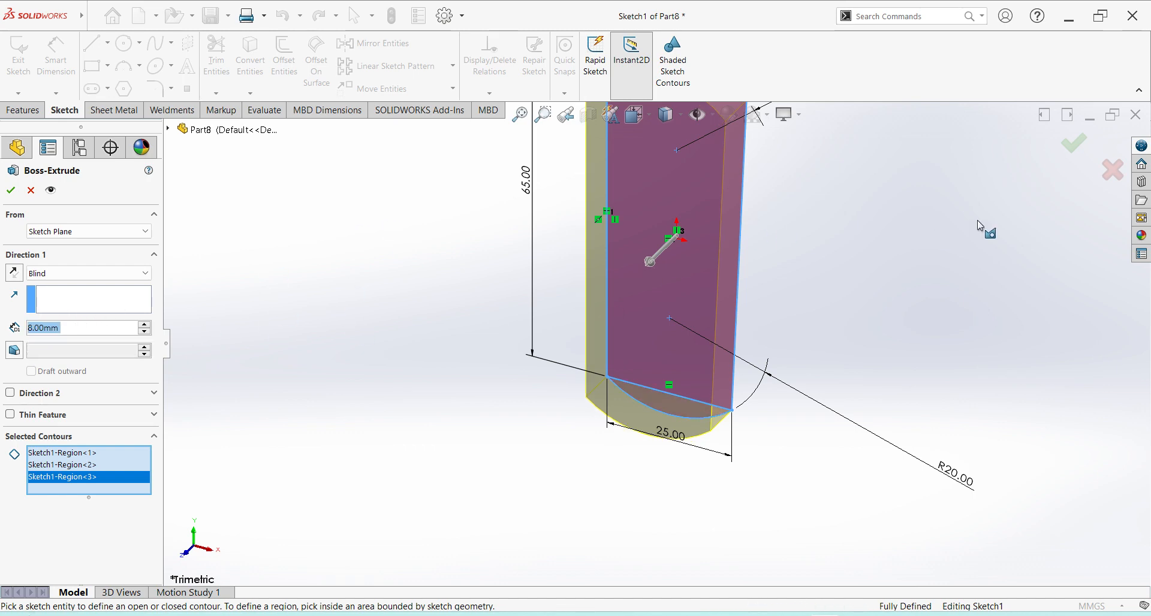
click(1070, 143)
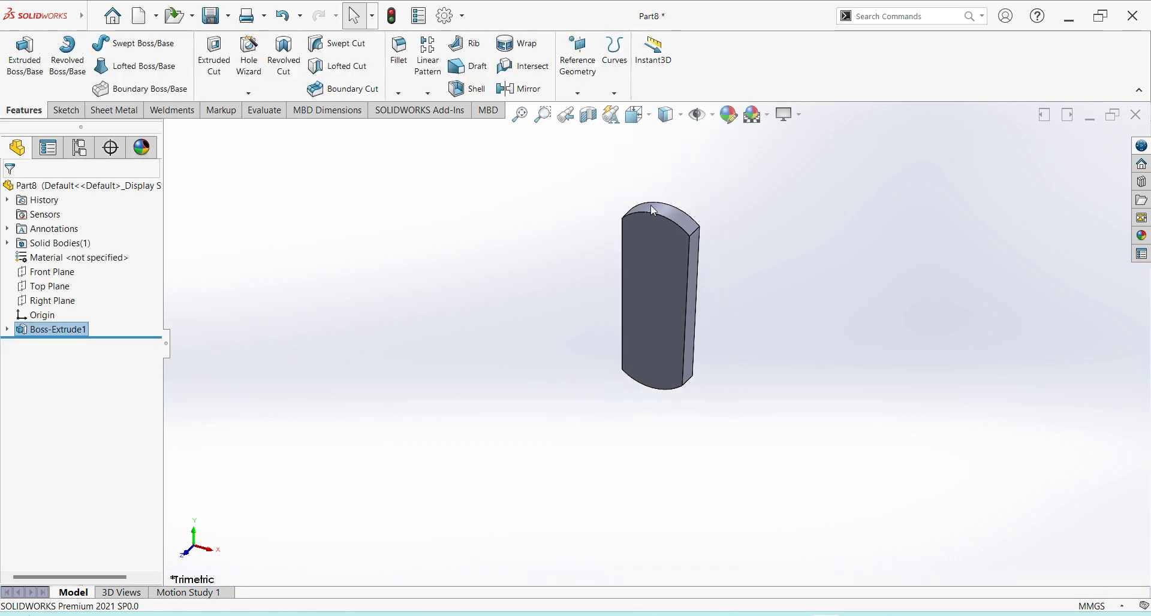
- Fillet the four curved edges at the cotter's upper and lower ends with a 2 mm radius
scroll(650, 205, down, 3)
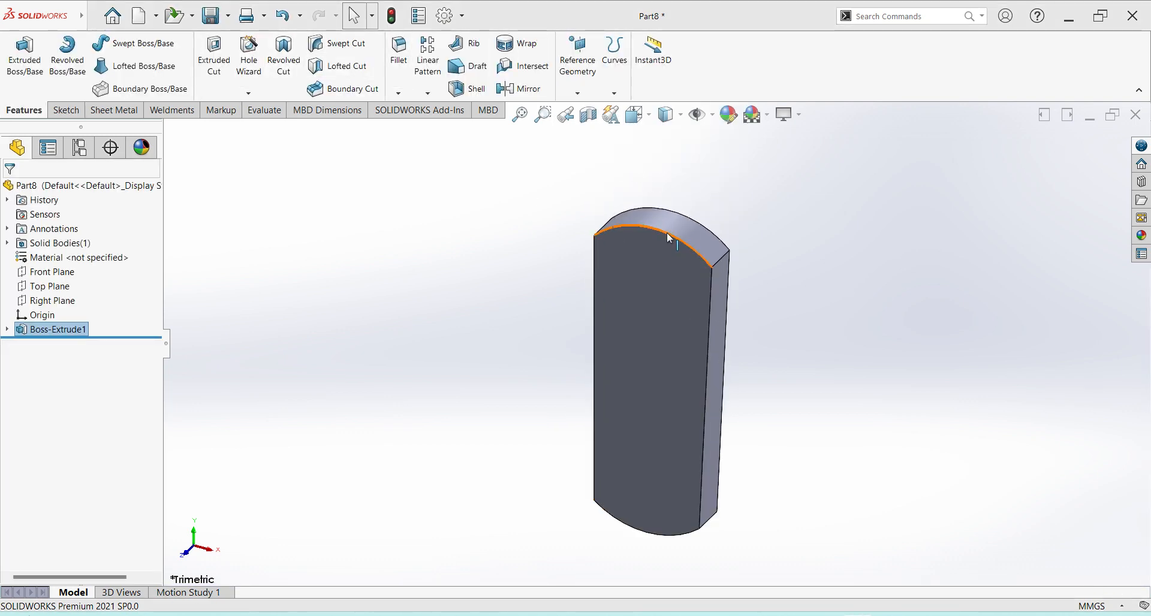
click(400, 65)
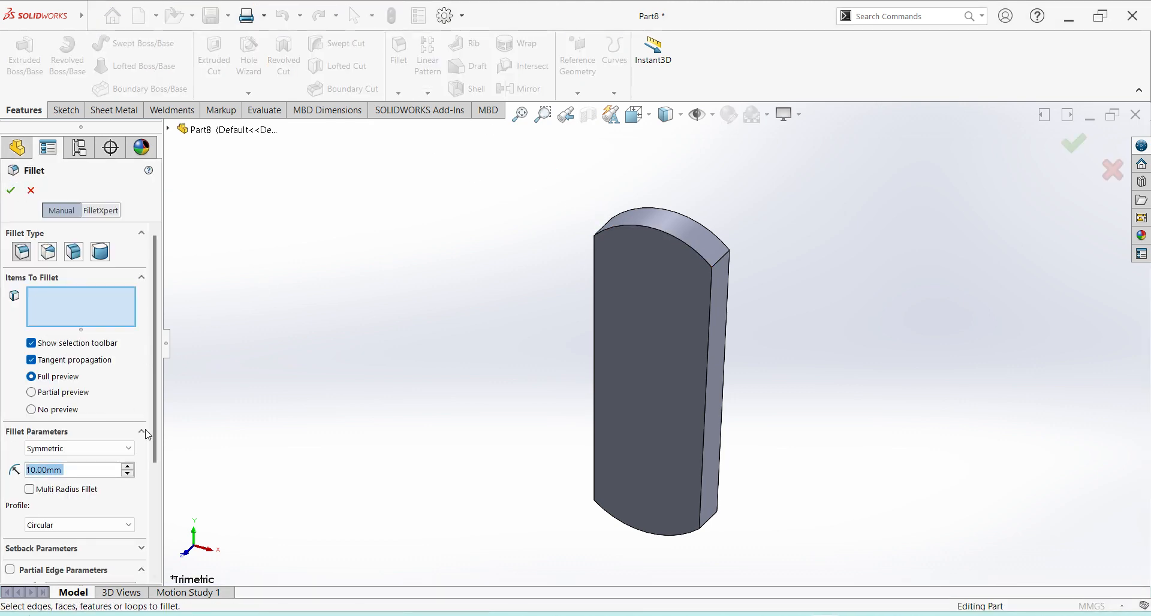
text(2)
key(Return)
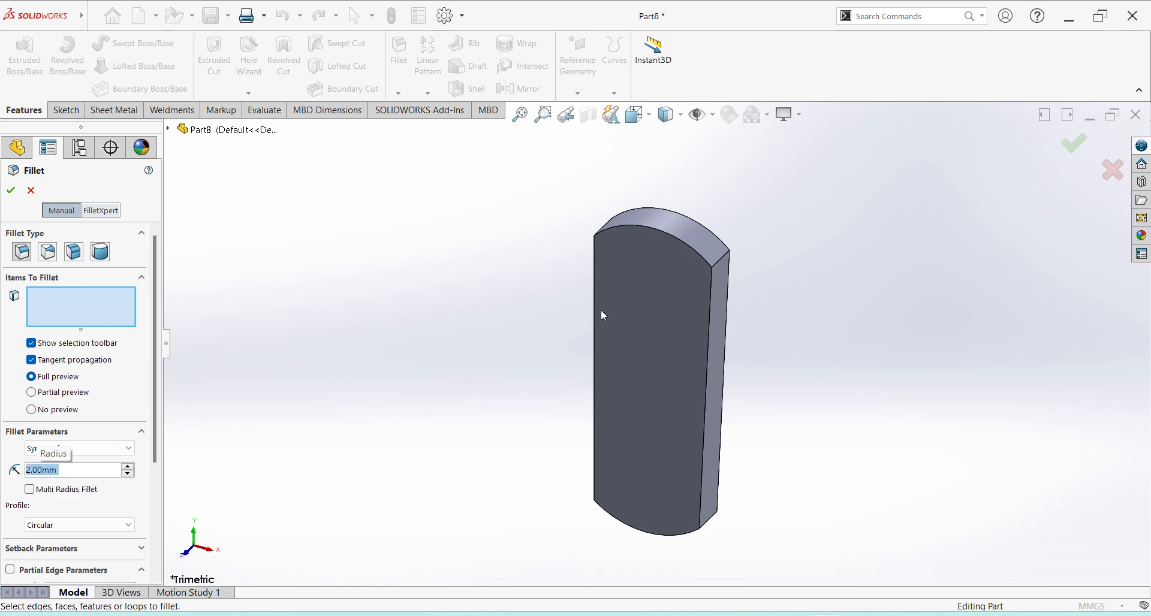
click(673, 241)
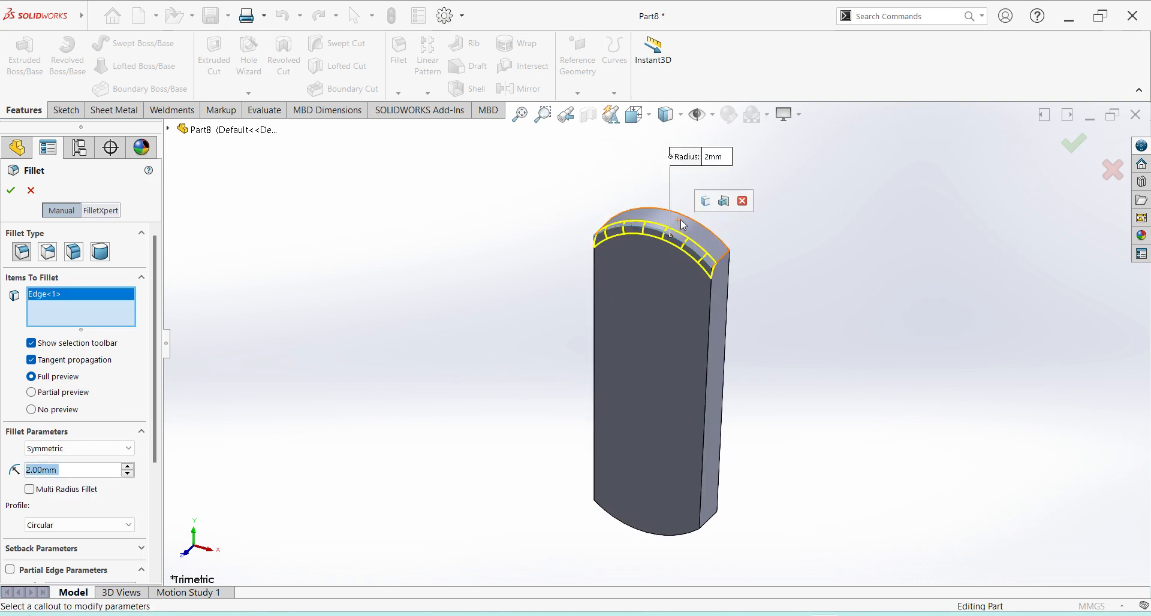
click(688, 221)
middle_drag(699, 303, 657, 528)
click(659, 529)
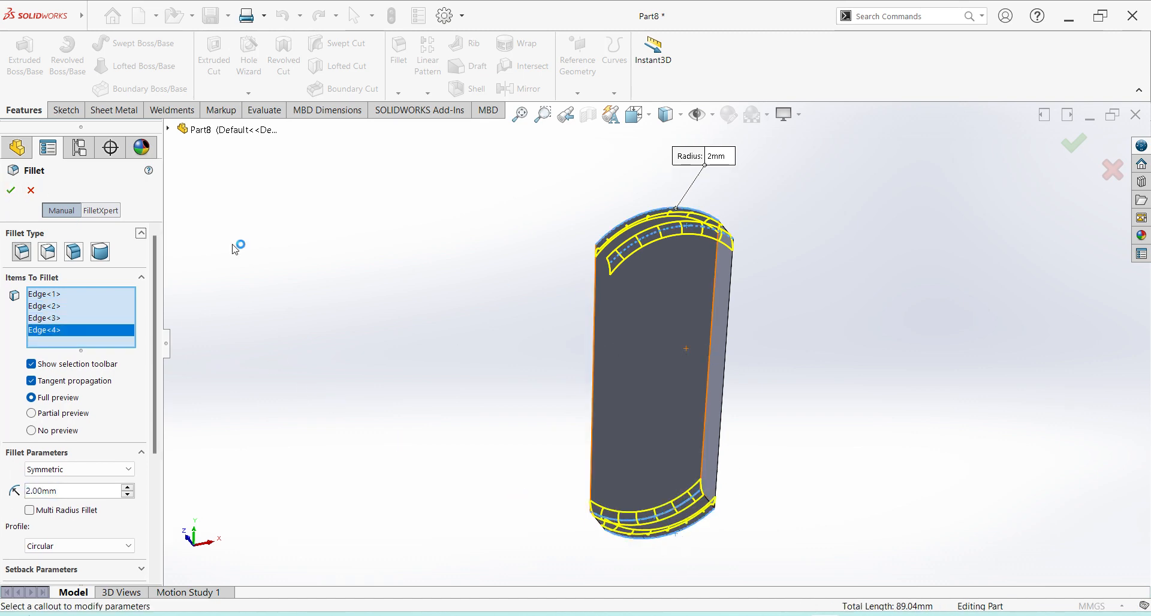
click(10, 189)
middle_drag(512, 298, 683, 411)
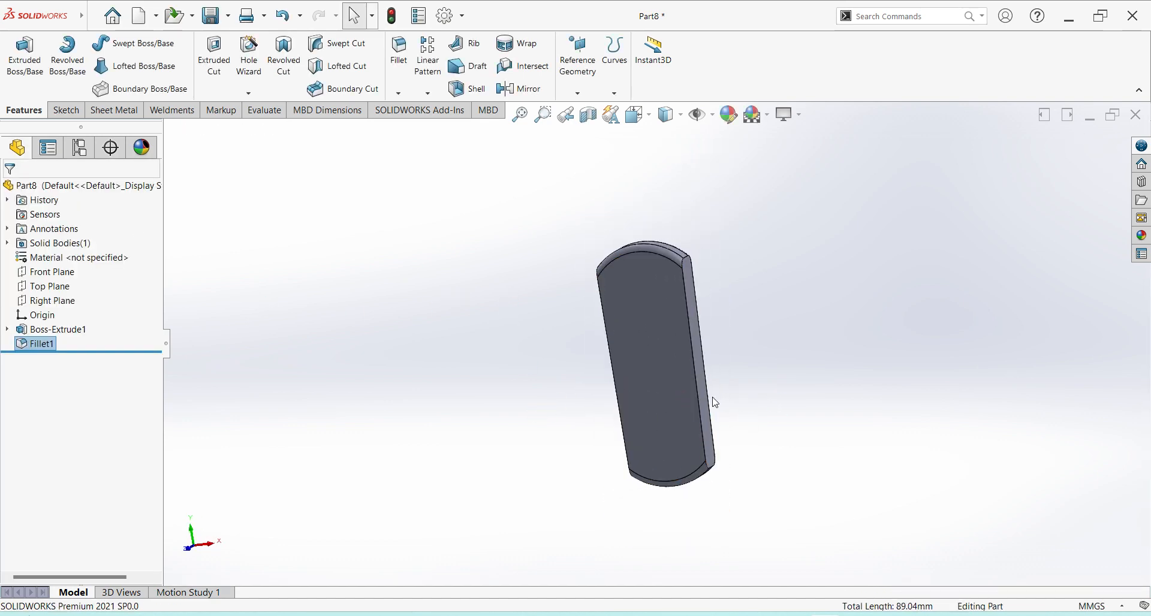
- Save the part as Cotter in the Double Cotter Joint folder and close it
key(ctrl+s)
key(Caps_Lock)
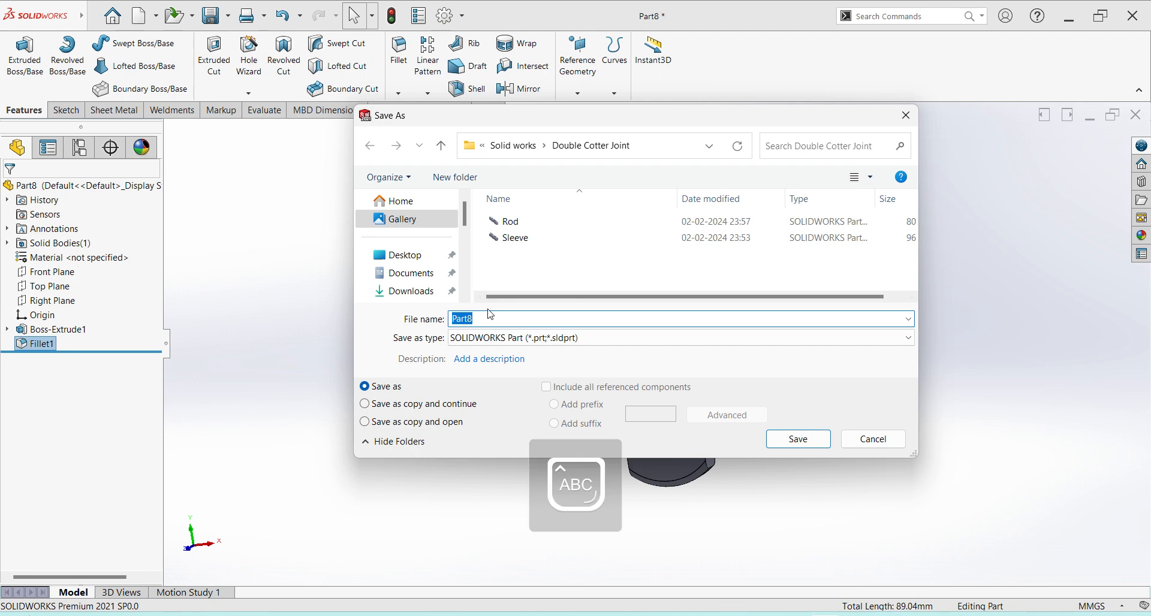
text(C)
key(Caps_Lock)
click(797, 440)
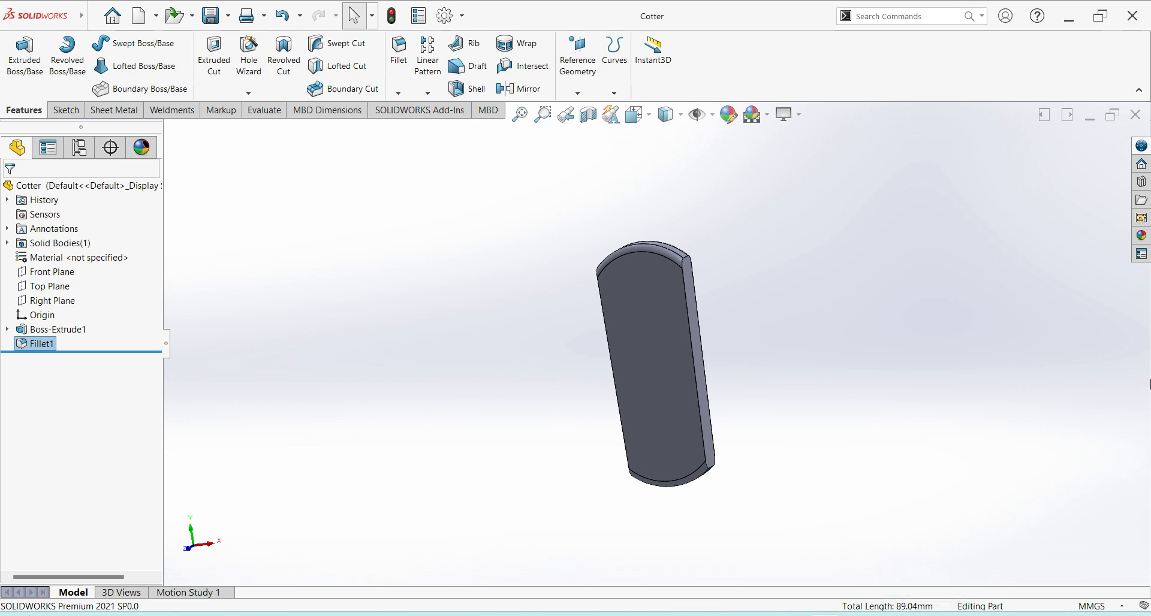
click(1135, 115)
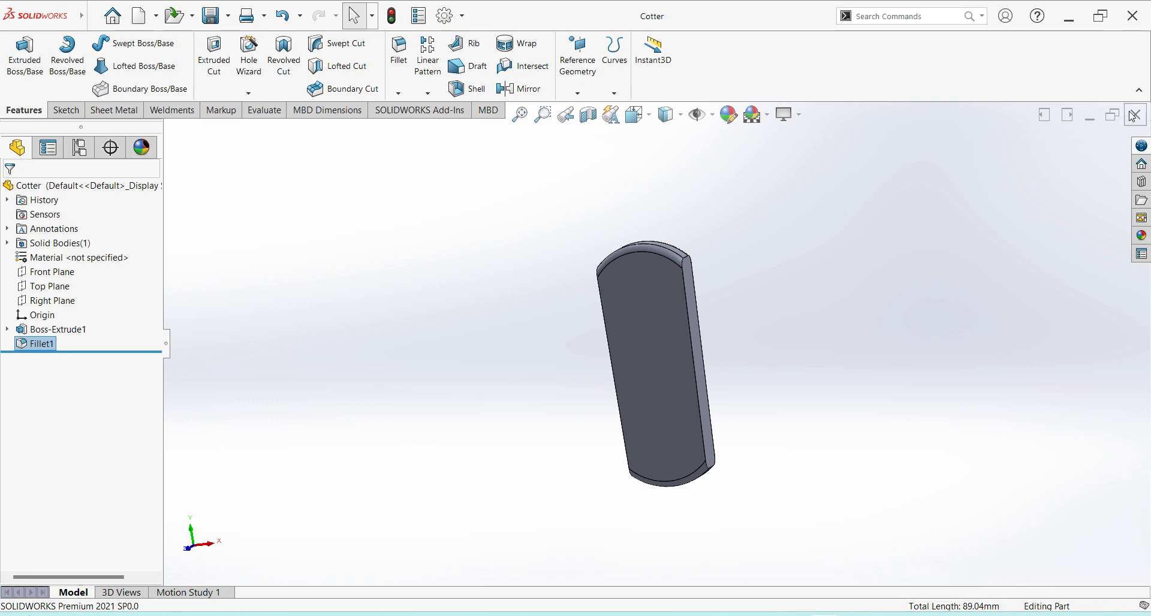
- Create a new assembly without inserting a component and set its document units to MMGS
key(ctrl+n)
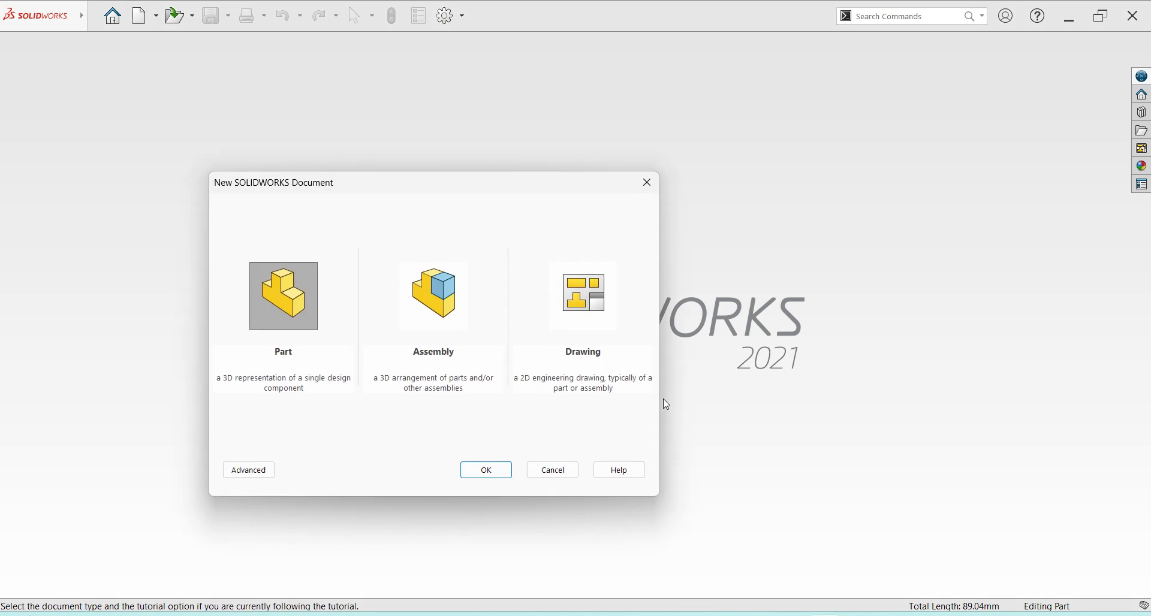
click(476, 377)
click(495, 475)
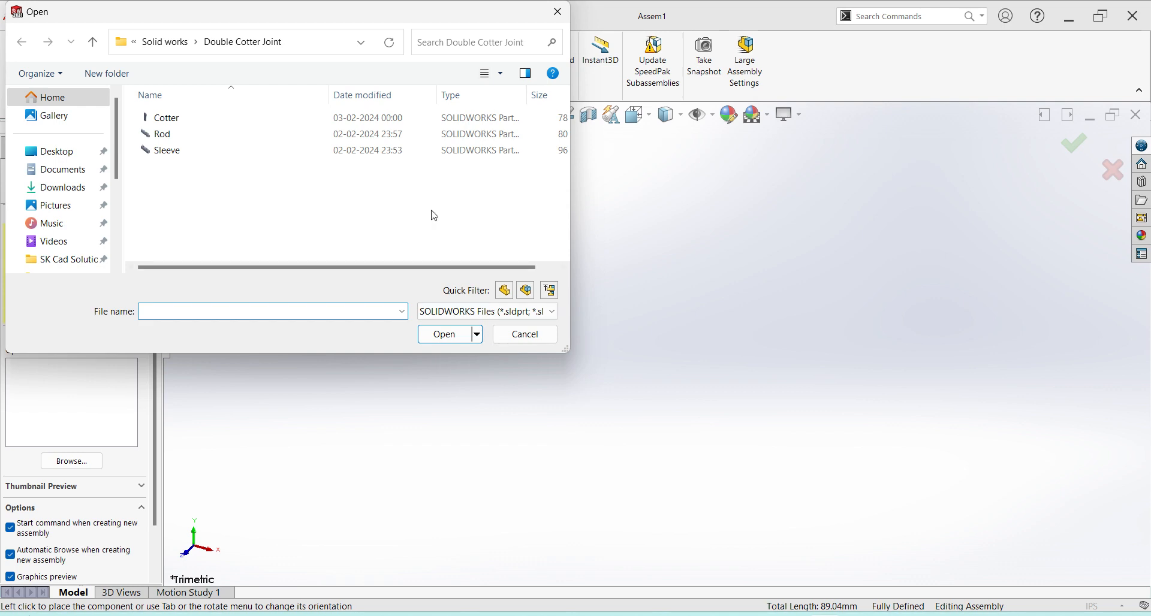
click(539, 337)
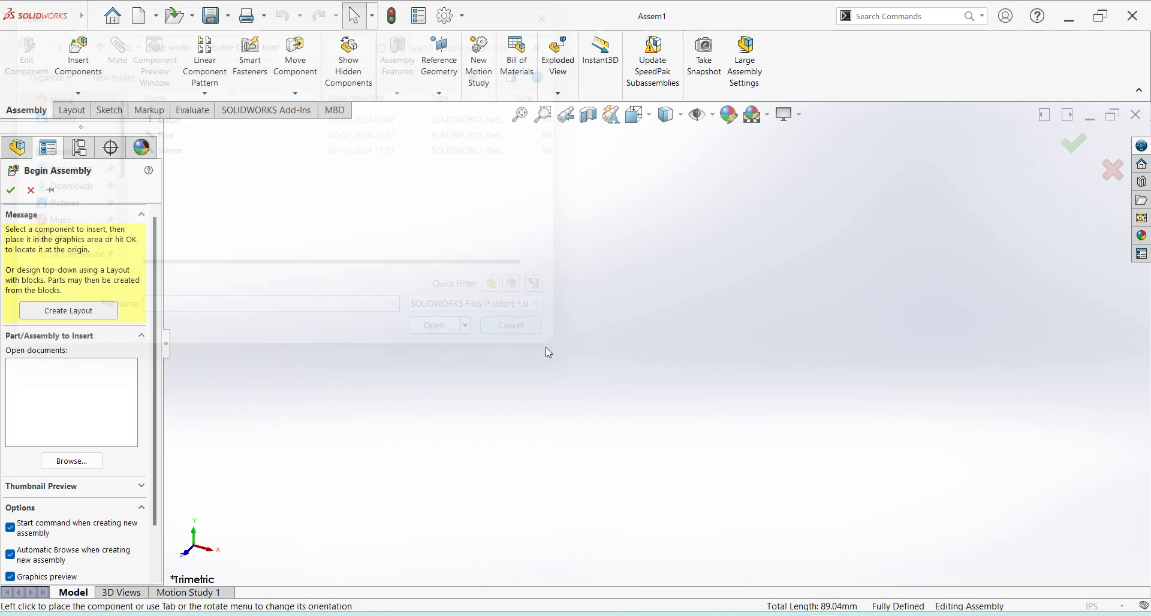
click(31, 191)
click(1103, 605)
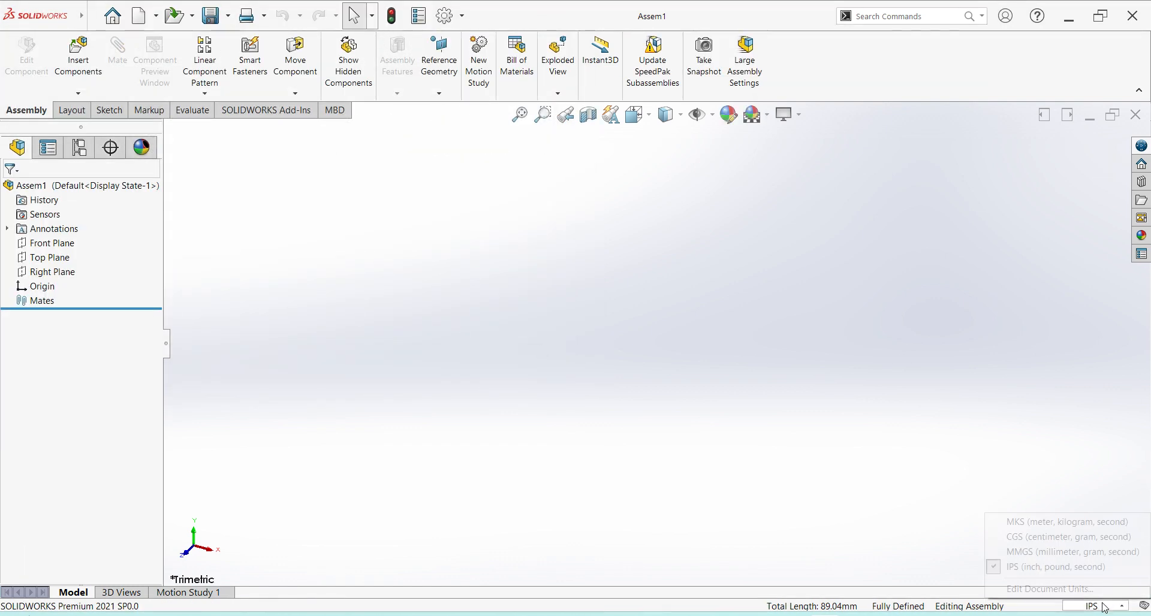
click(1098, 550)
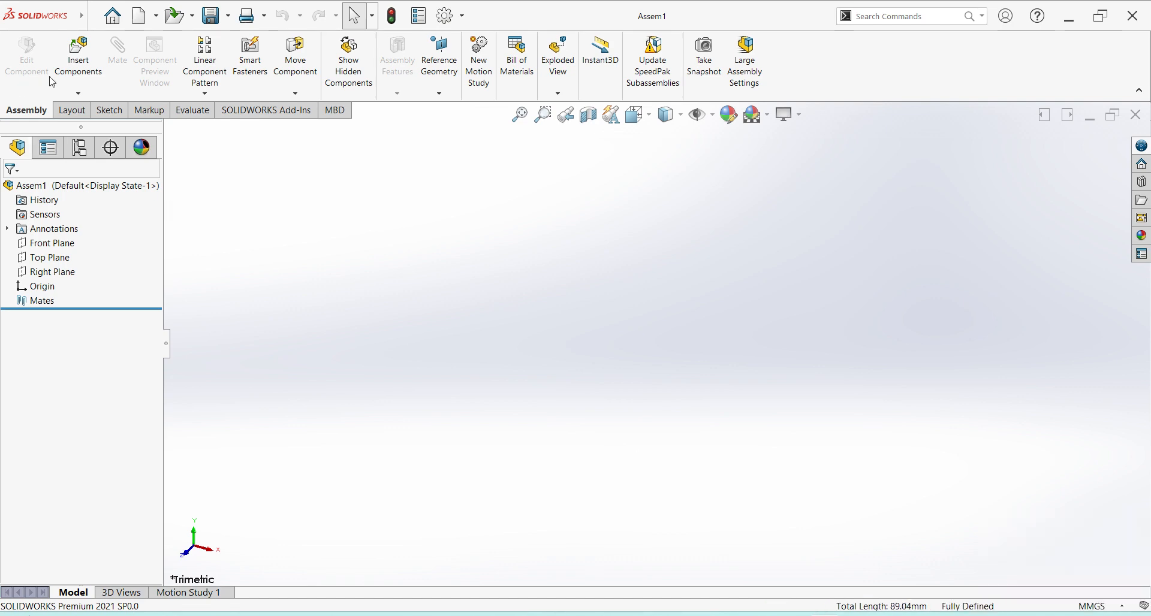
- Insert the Sleeve part from the Double Cotter Joint folder as the assembly's first component
click(71, 60)
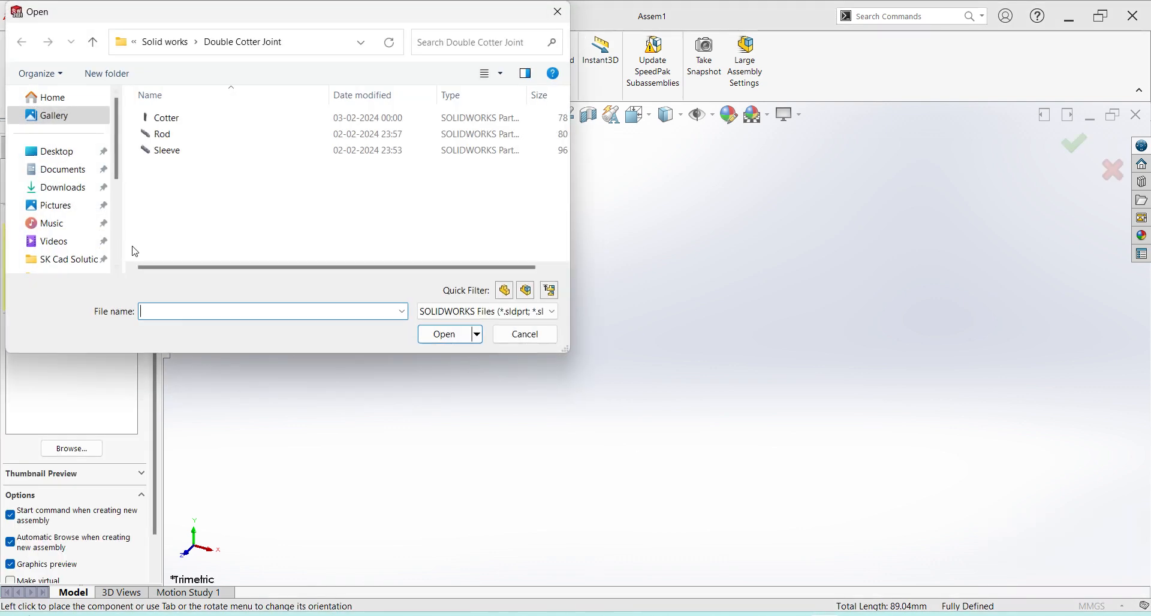
click(203, 151)
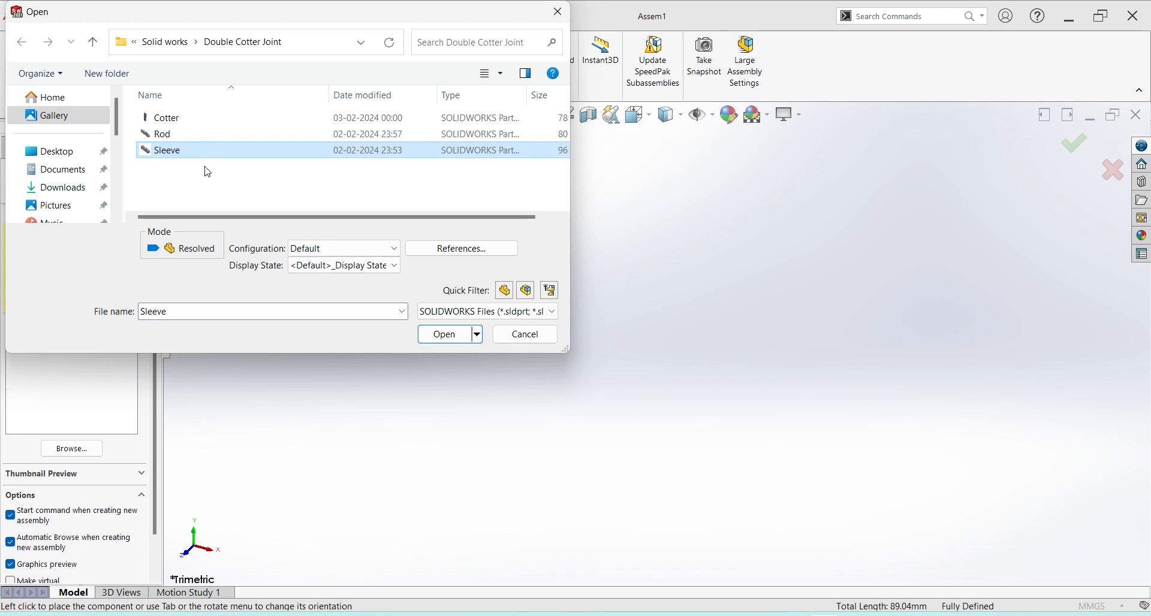
click(446, 334)
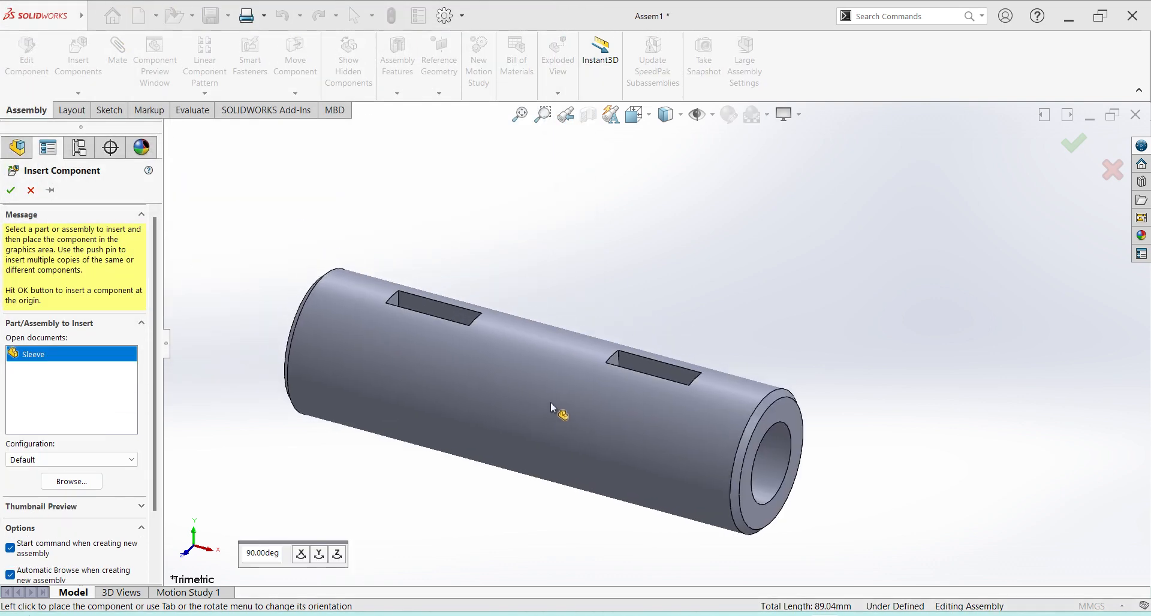
click(566, 375)
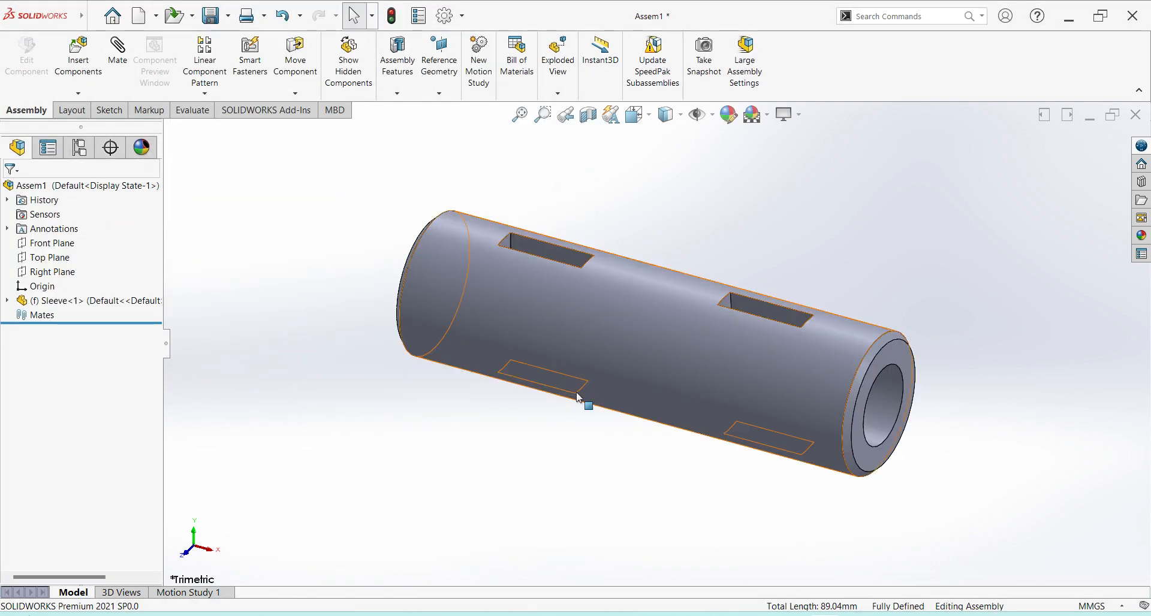
click(597, 349)
right_click(598, 349)
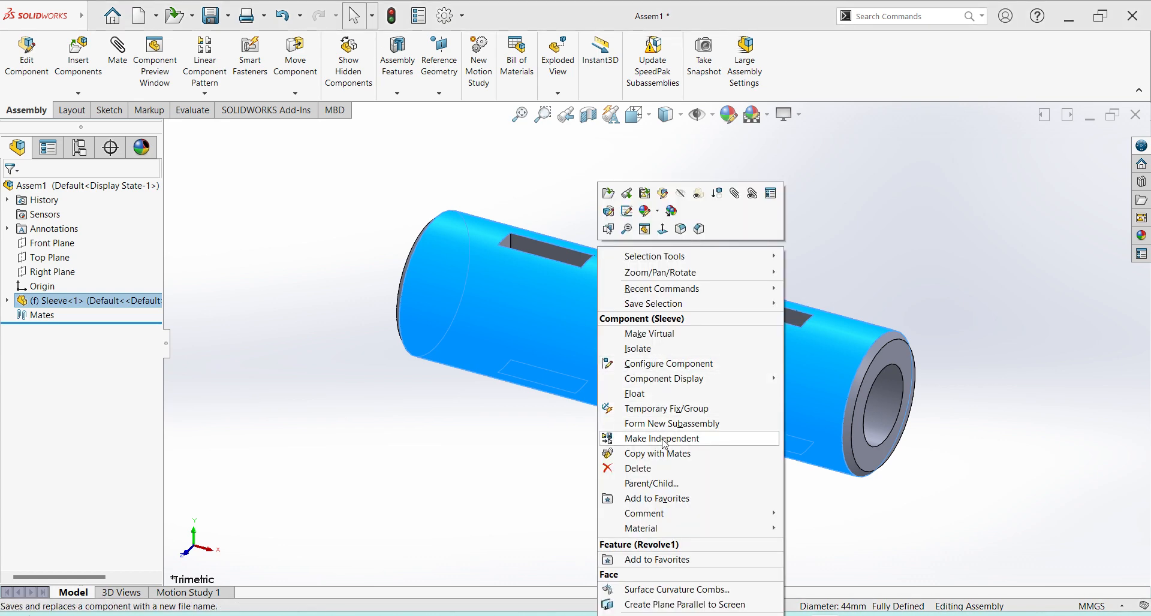
click(521, 436)
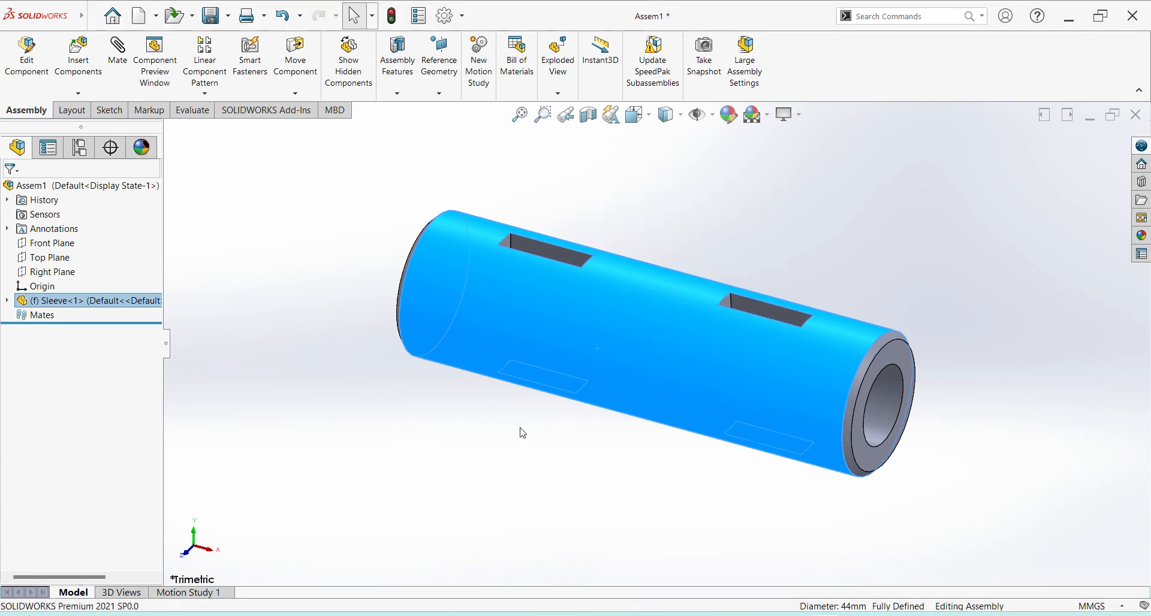
- Show the assembly in isometric view and insert the Rod part from the Double Cotter Joint folder beside the sleeve
click(516, 459)
click(651, 119)
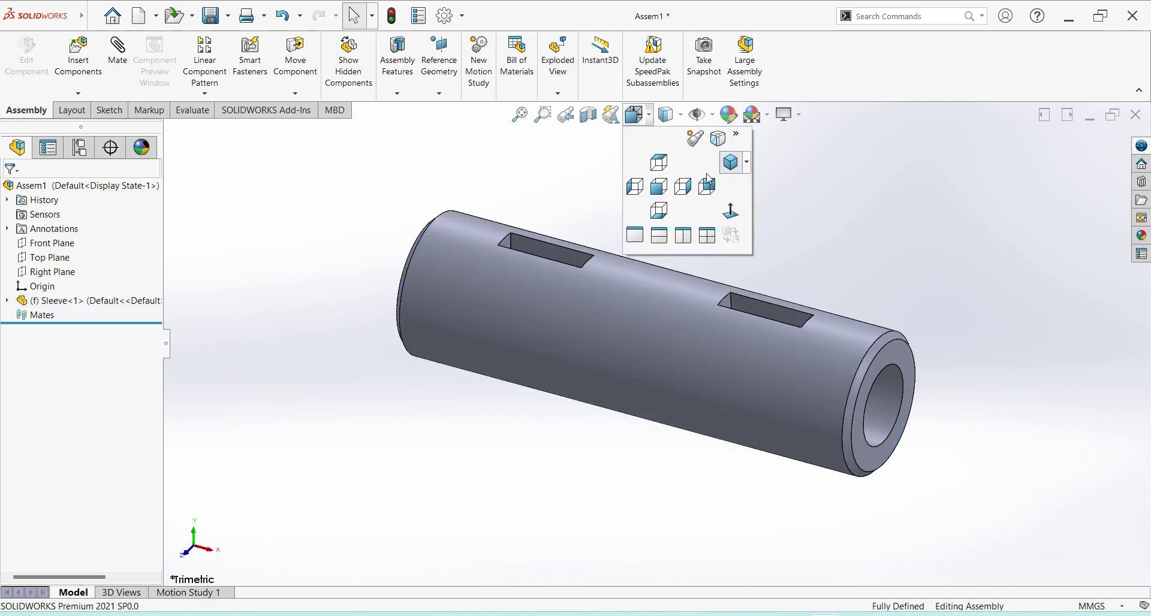
click(733, 162)
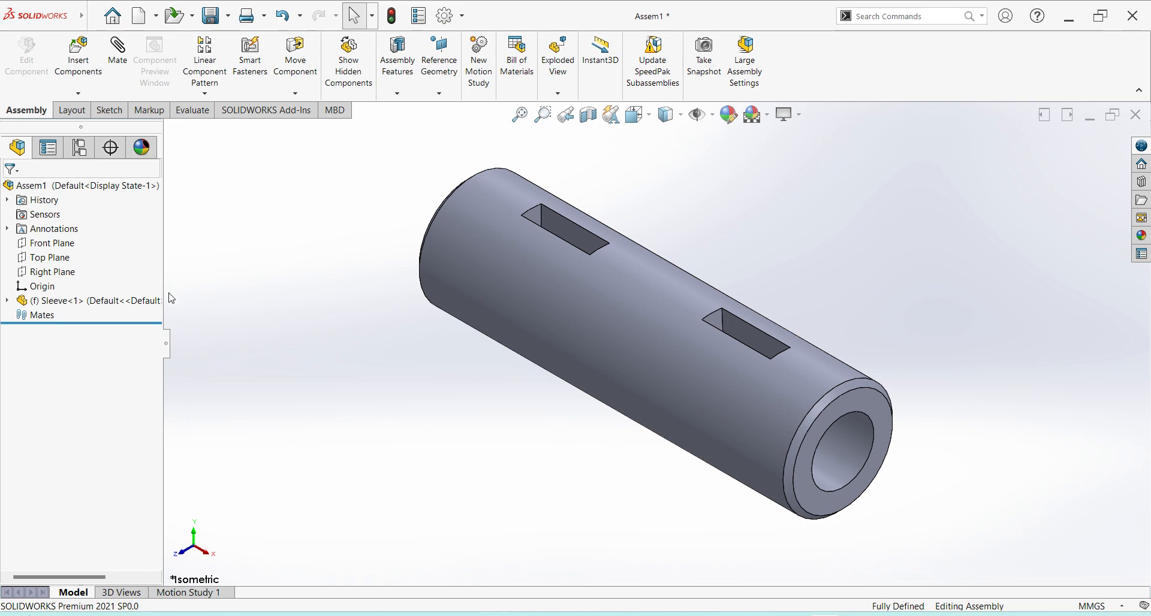
click(78, 54)
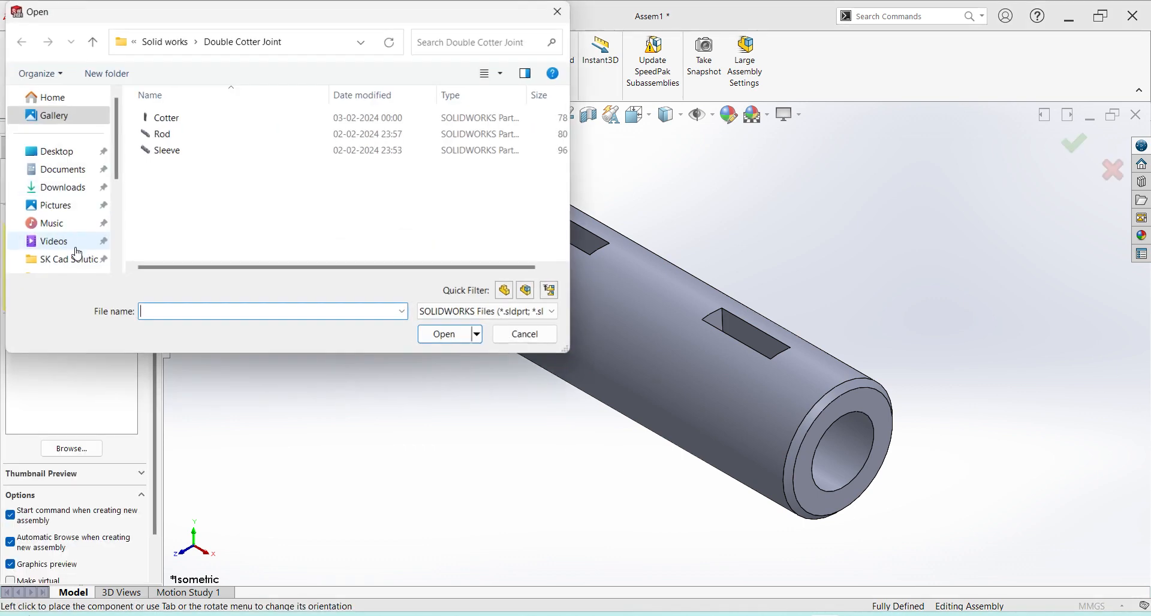
click(158, 134)
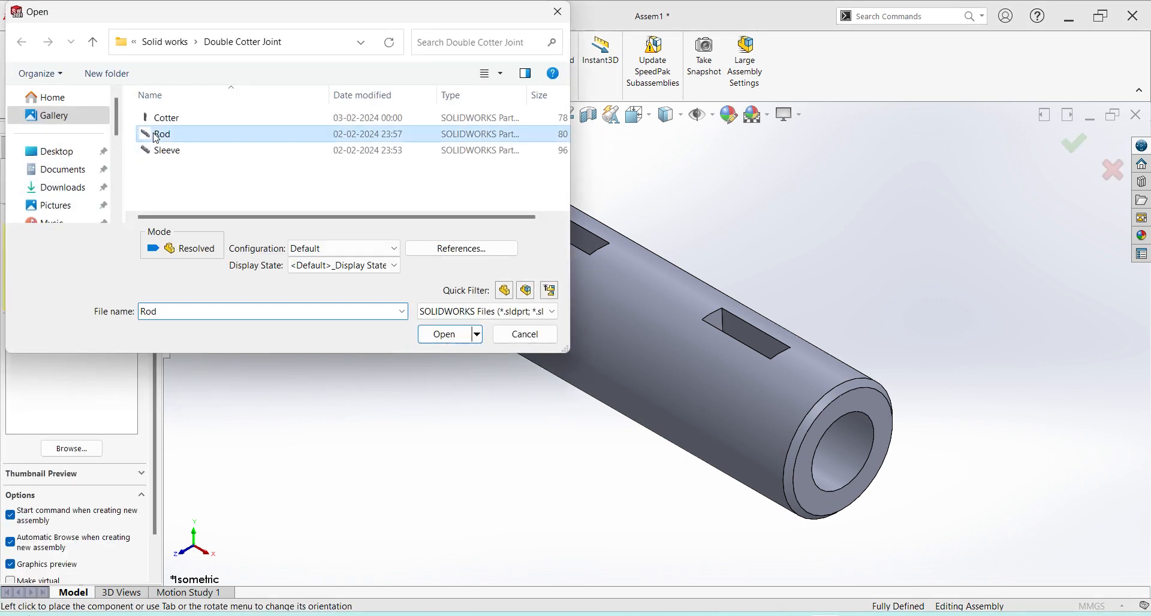
click(449, 336)
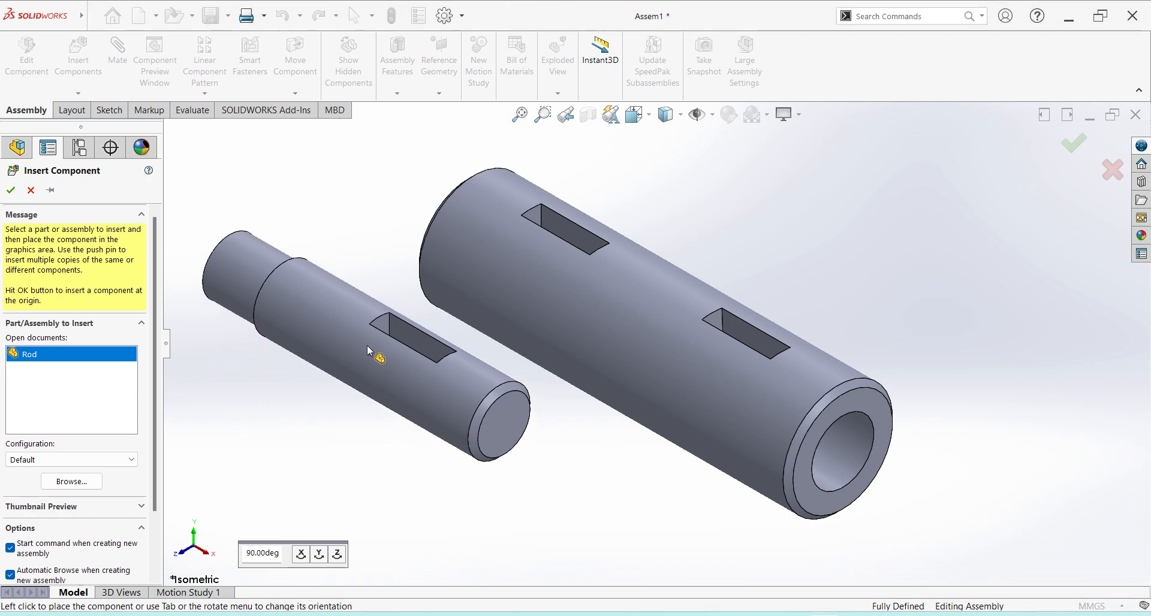
click(367, 345)
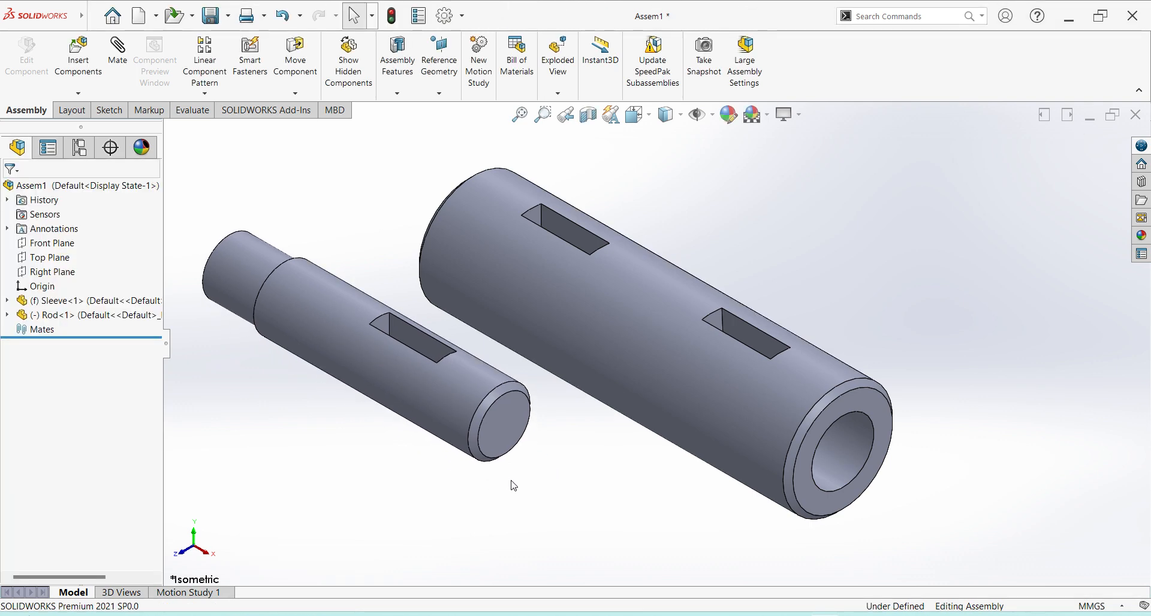
- Mate the rod's larger cylindrical face concentric with the sleeve's bore
click(118, 51)
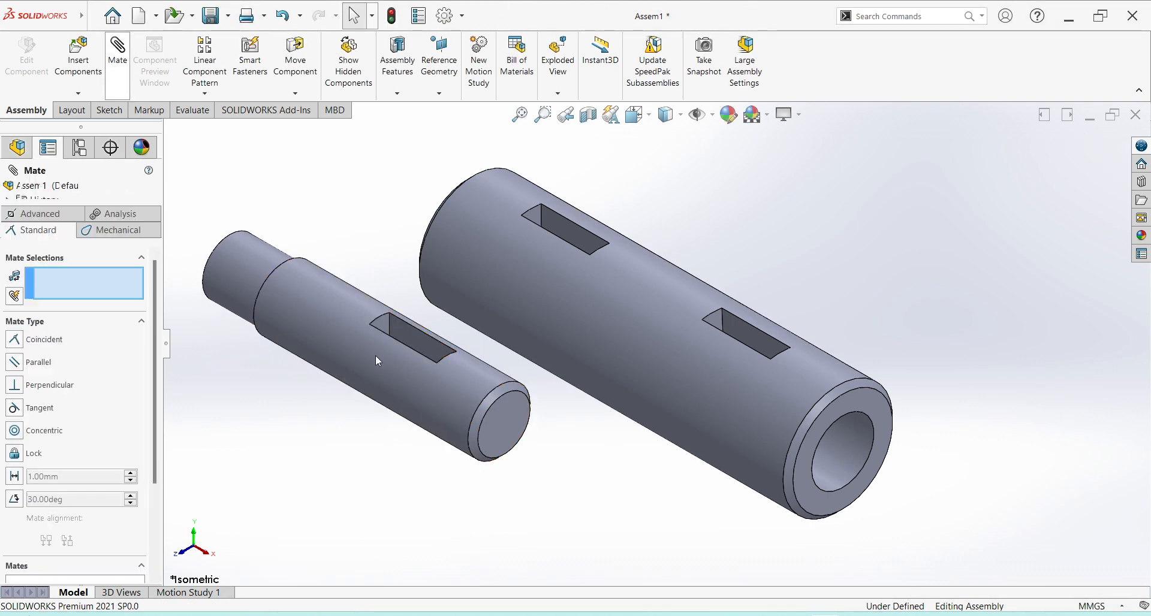
click(378, 360)
middle_drag(611, 485, 486, 290)
click(458, 262)
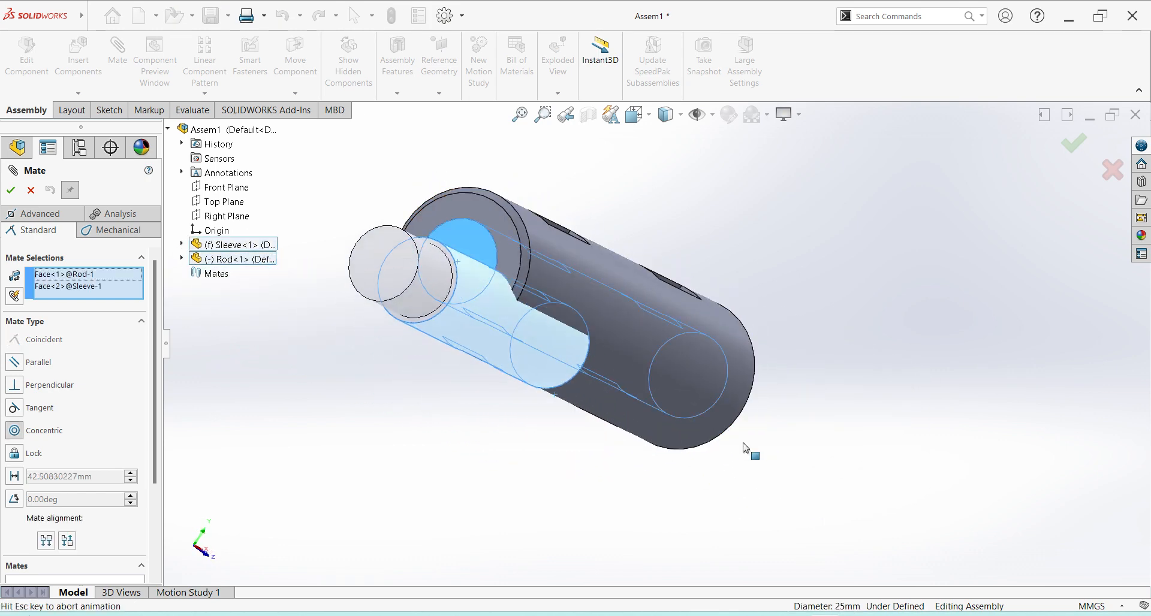
middle_drag(747, 447, 591, 501)
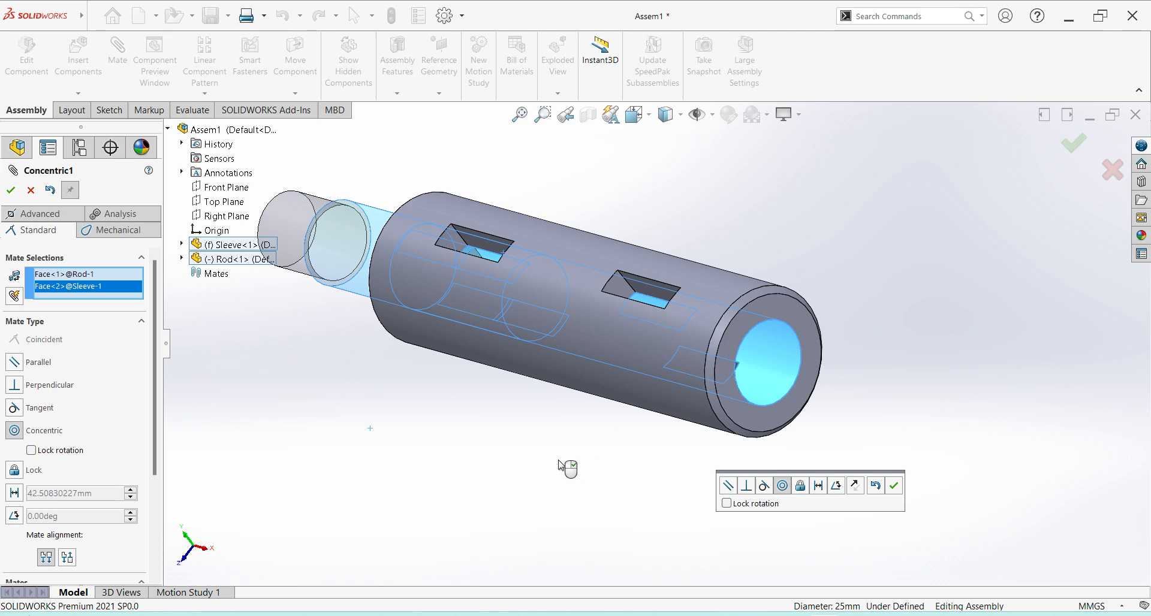
click(11, 190)
key(z)
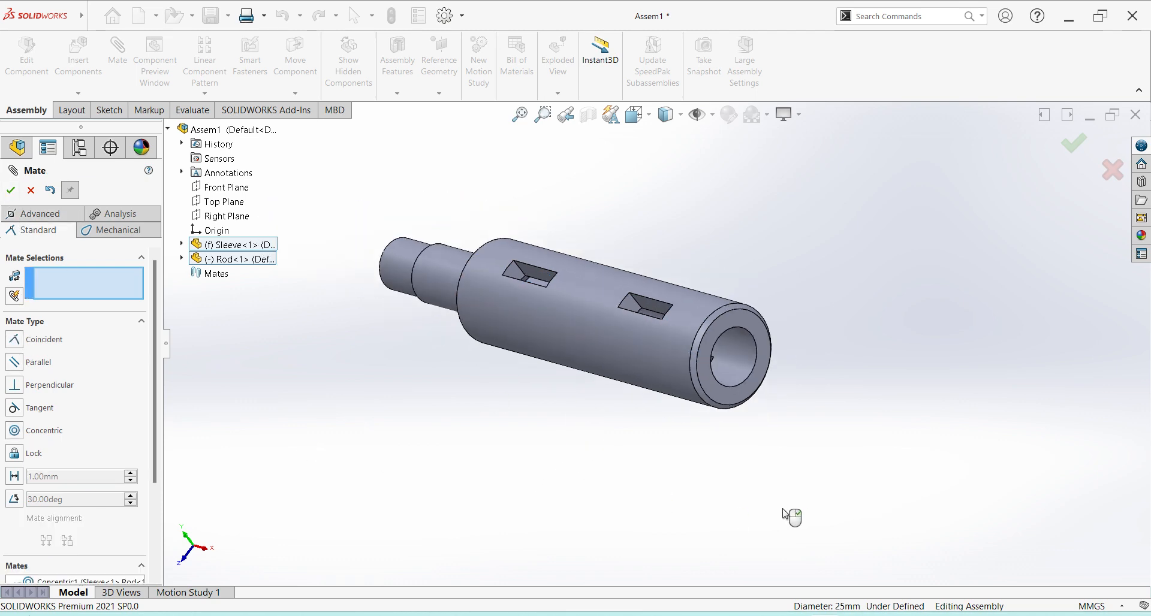
- Check the rod's position inside the sleeve in the reference drawing and leave the Mate command
key(alt+Tab)
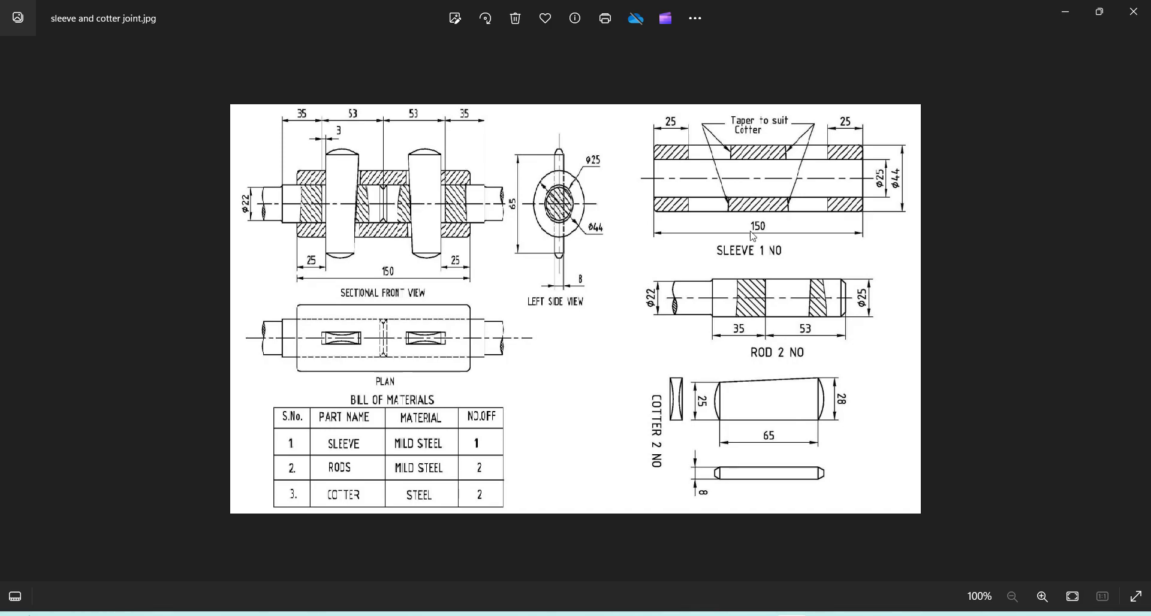
key(alt+Tab)
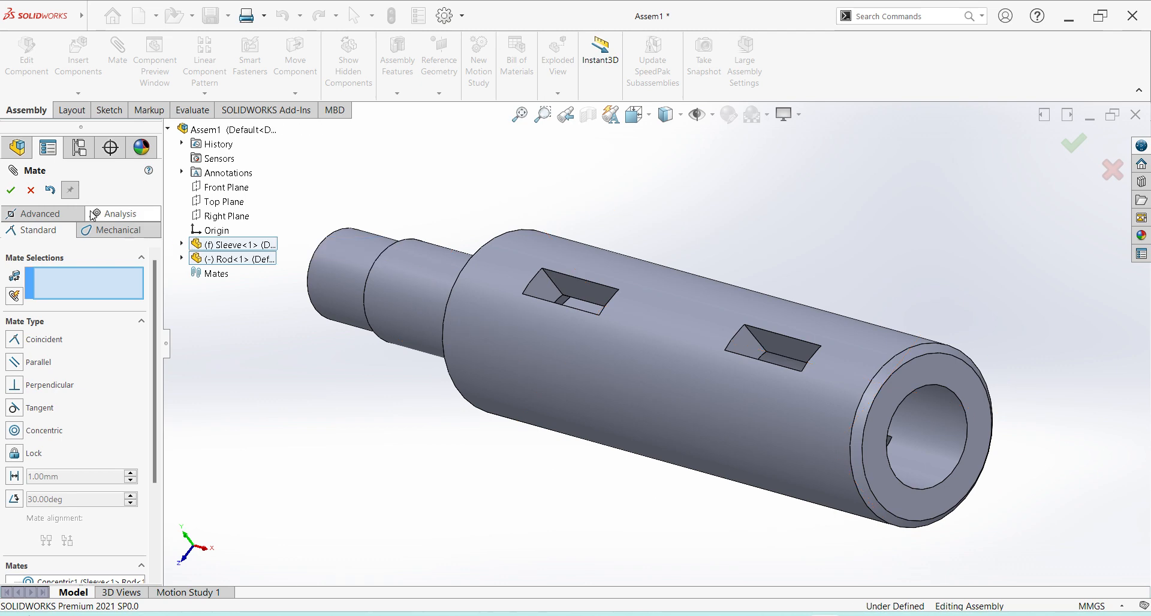
key(Escape)
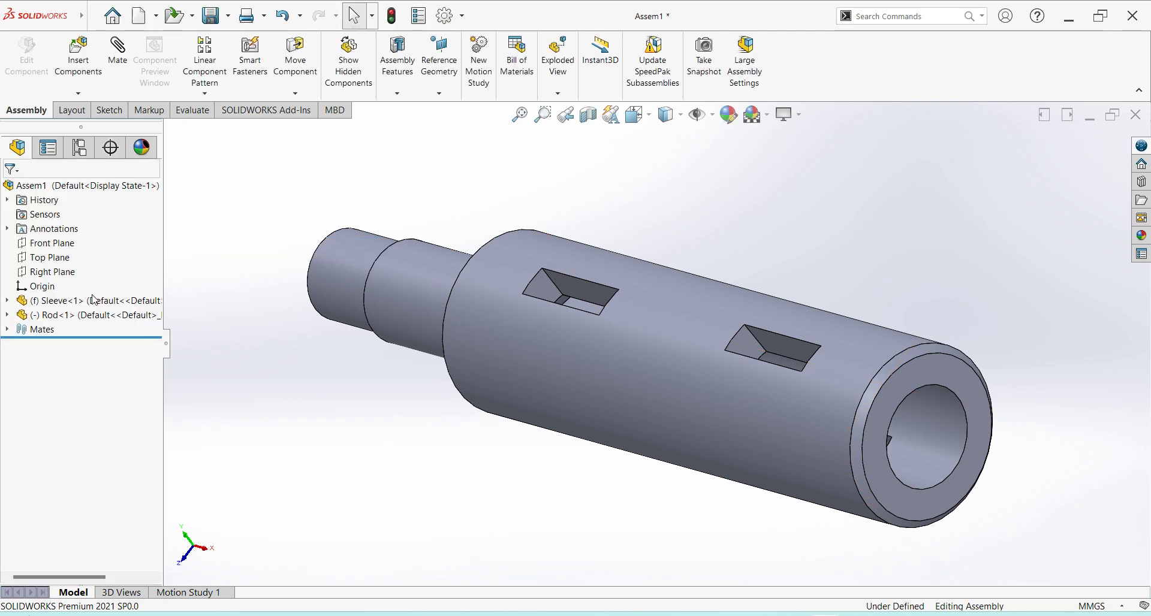
click(7, 301)
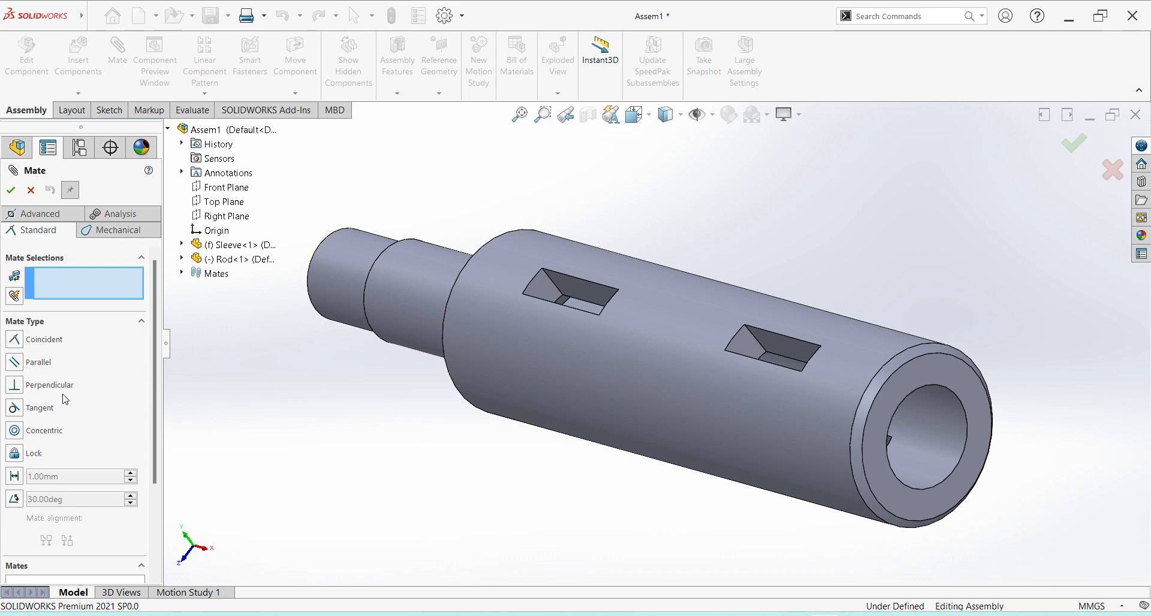
click(228, 217)
middle_drag(431, 404, 469, 466)
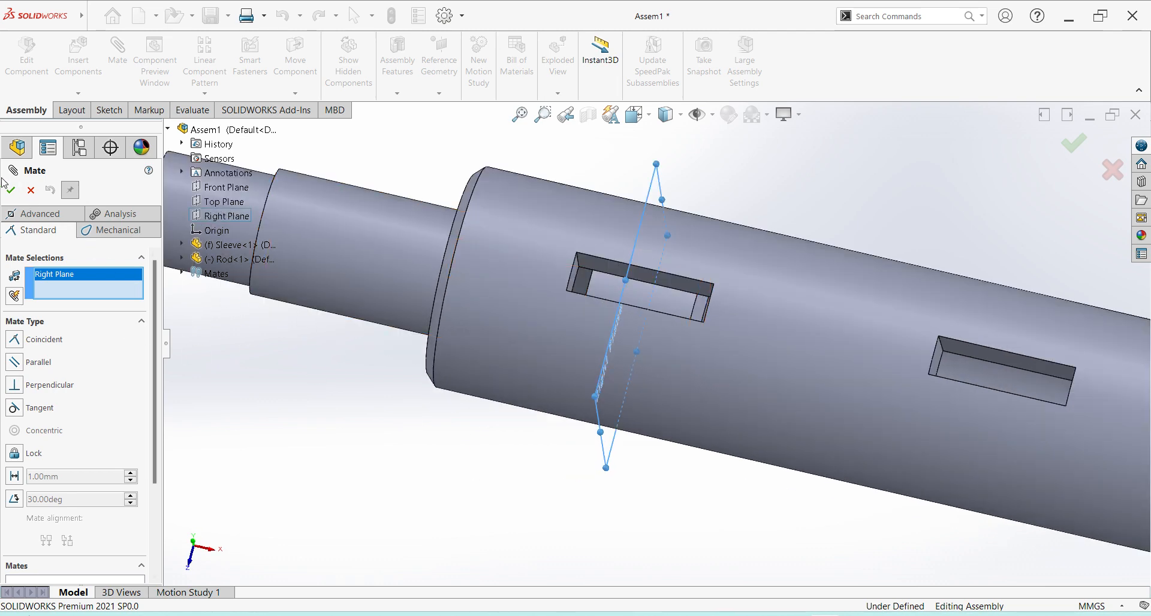
click(28, 191)
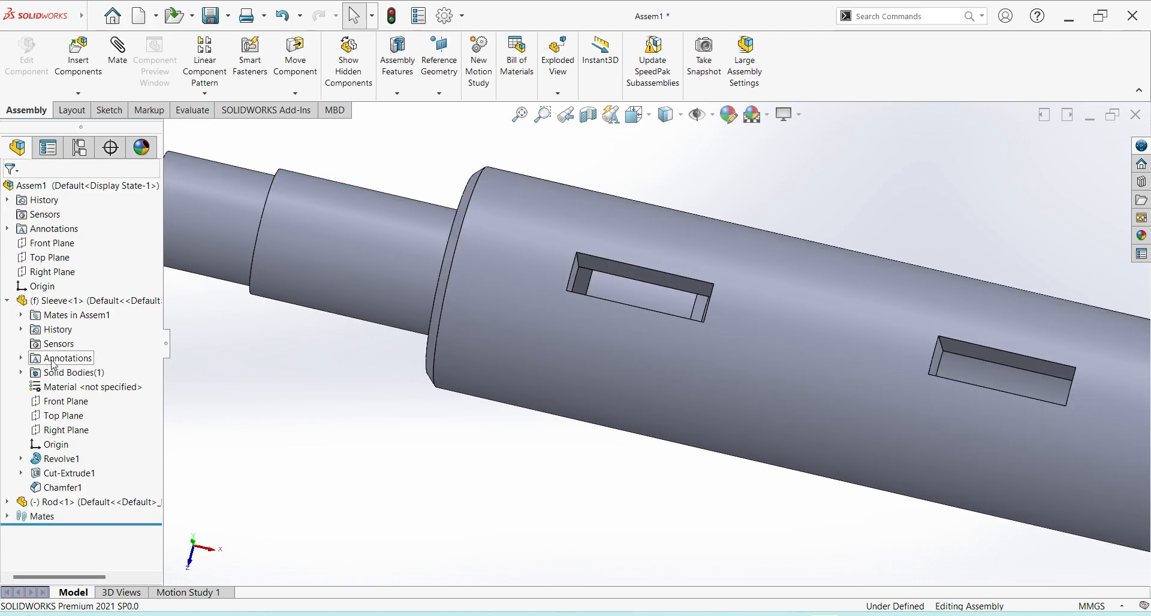
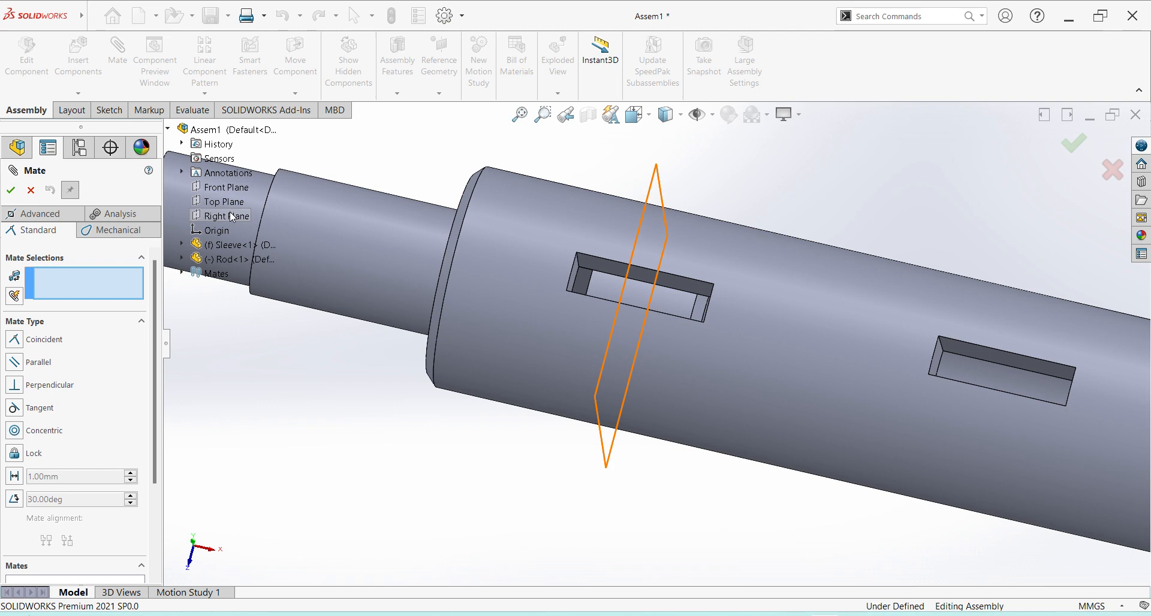
- Mate the chamfered end face of the rod coincident with the sleeve's own Right Plane
click(182, 245)
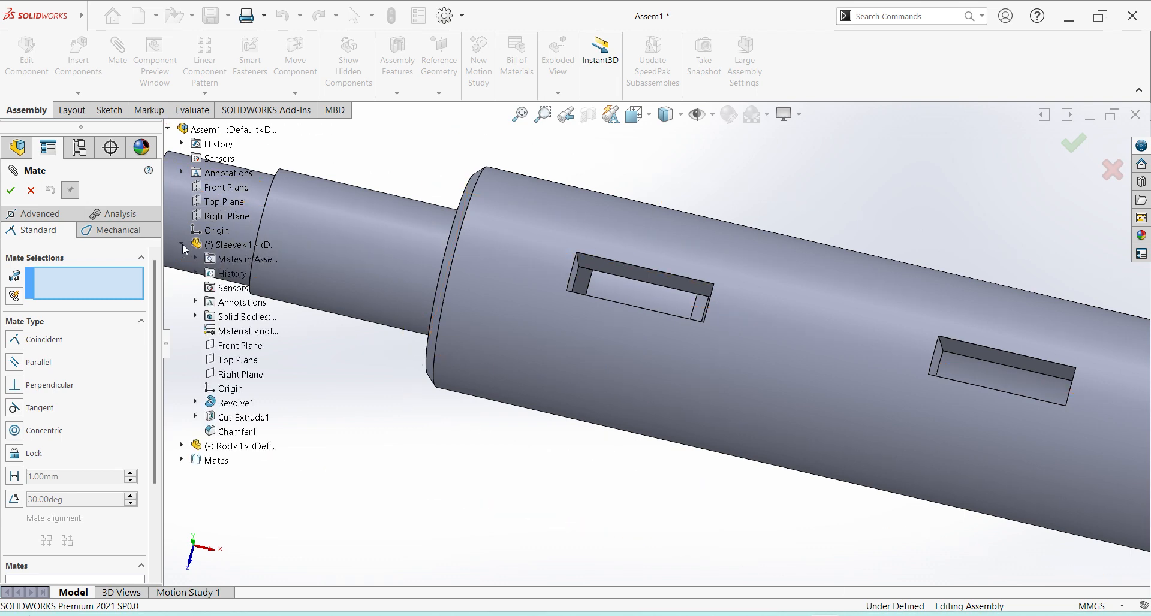
click(255, 379)
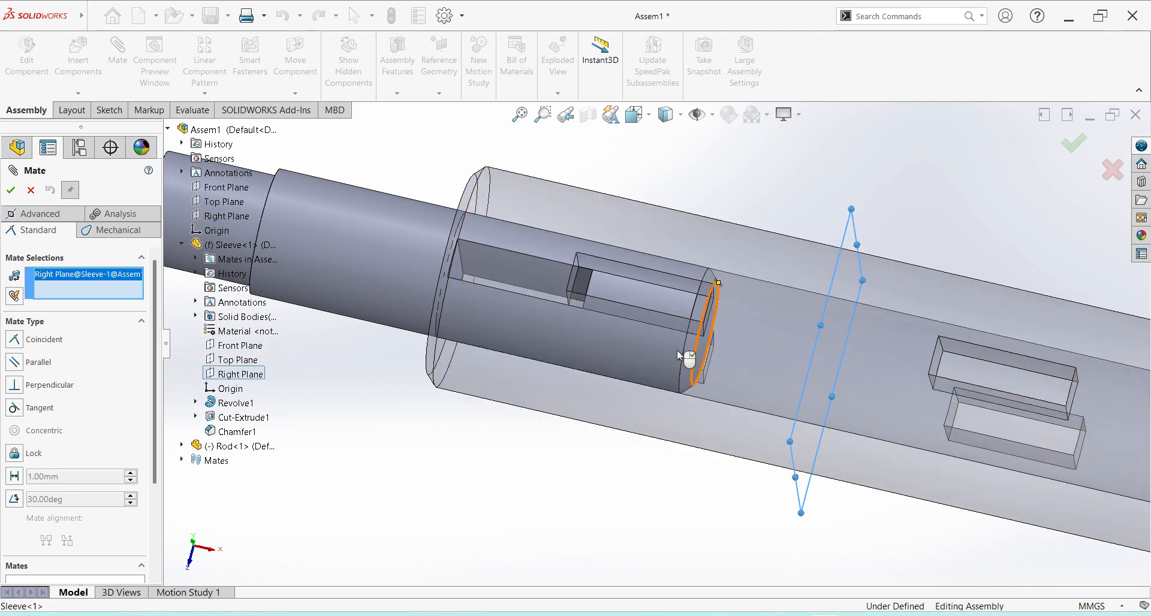
middle_drag(677, 351, 632, 328)
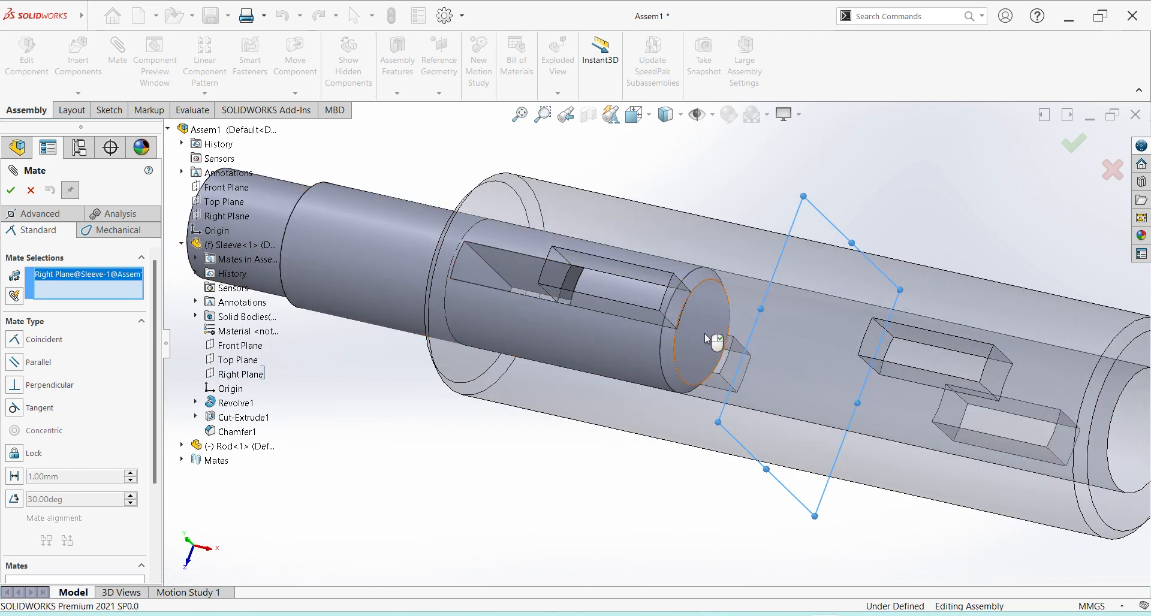
click(704, 336)
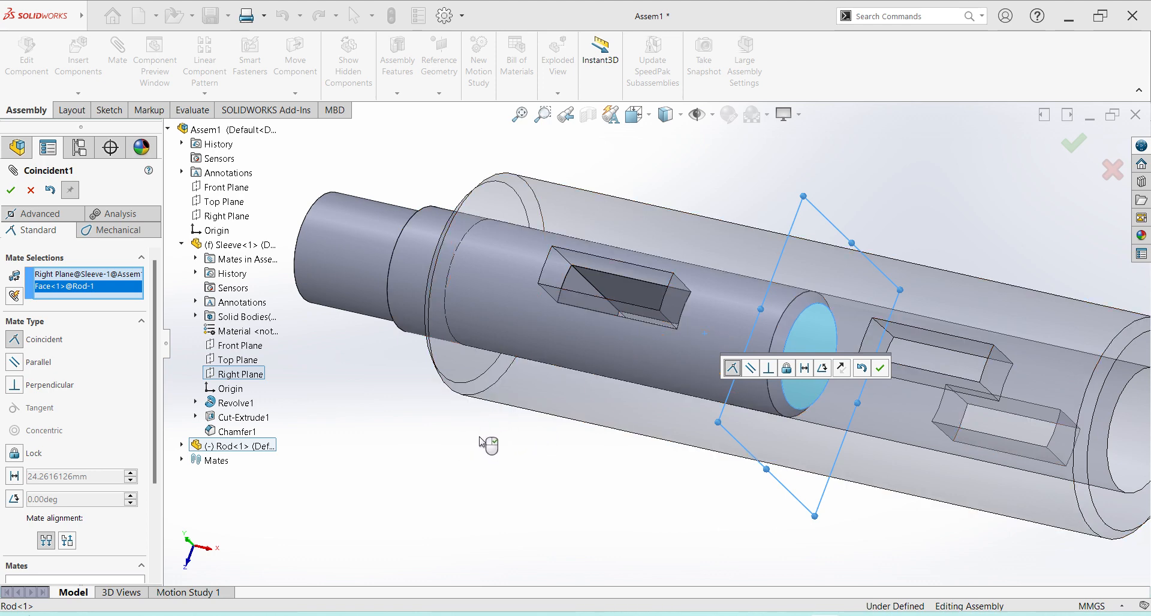
middle_drag(503, 436, 504, 469)
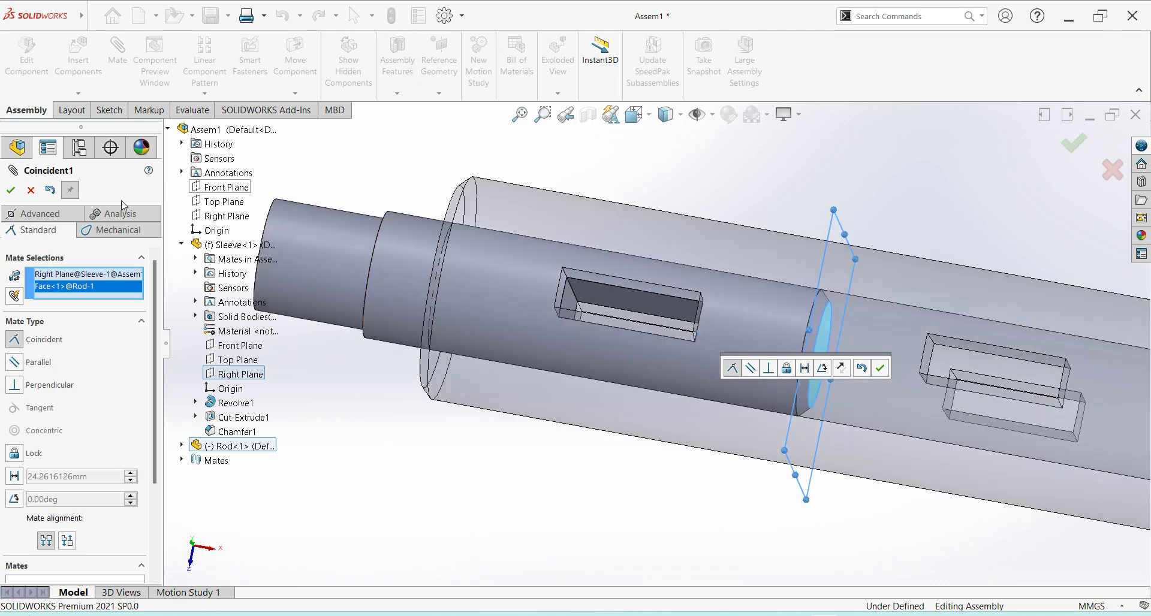
click(11, 191)
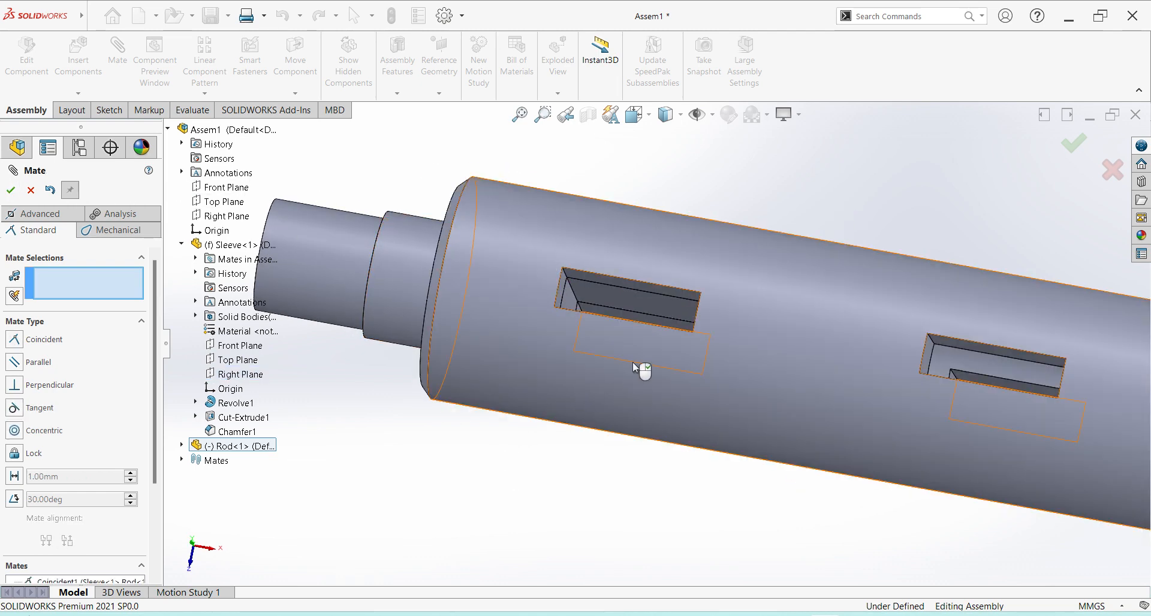
- Mate the long side face of the rod's slot coincident with the matching face of the sleeve's slot and finish mating
scroll(629, 318, down, 2)
mouse_move(644, 337)
middle_down()
mouse_move(660, 304)
mouse_move(599, 250)
mouse_move(625, 300)
mouse_move(626, 290)
mouse_move(651, 290)
mouse_move(659, 386)
mouse_move(660, 343)
middle_up()
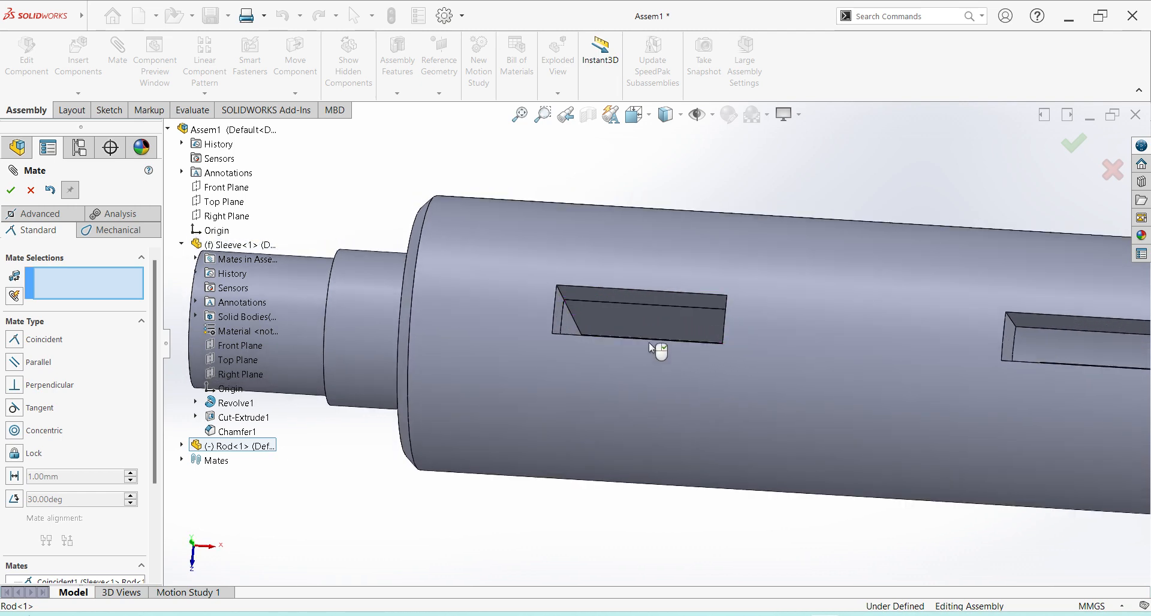
click(654, 296)
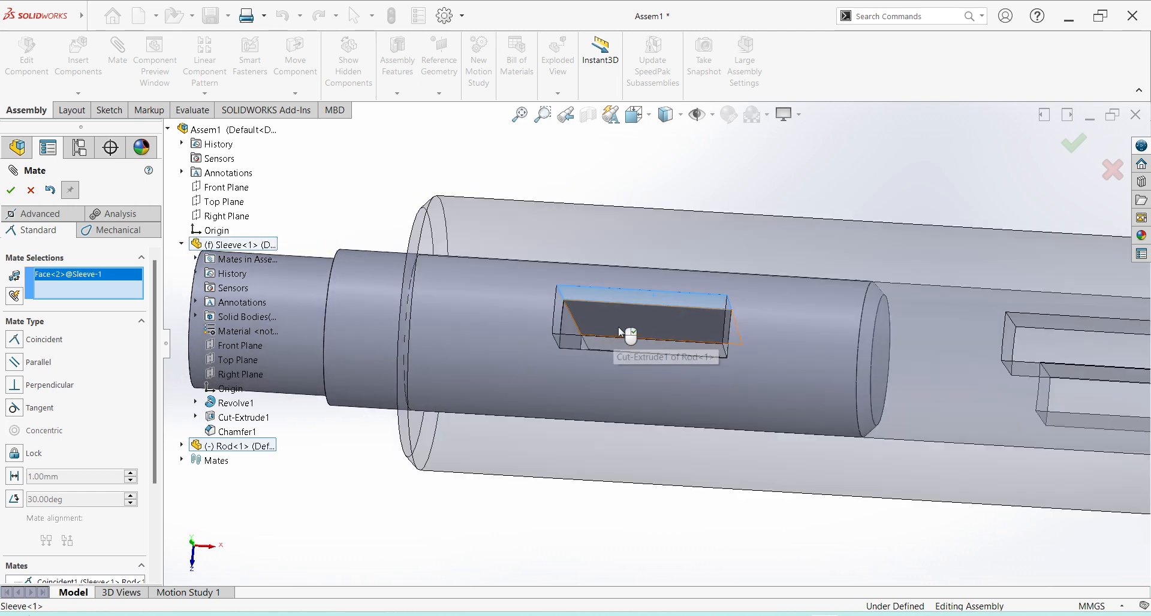
click(643, 319)
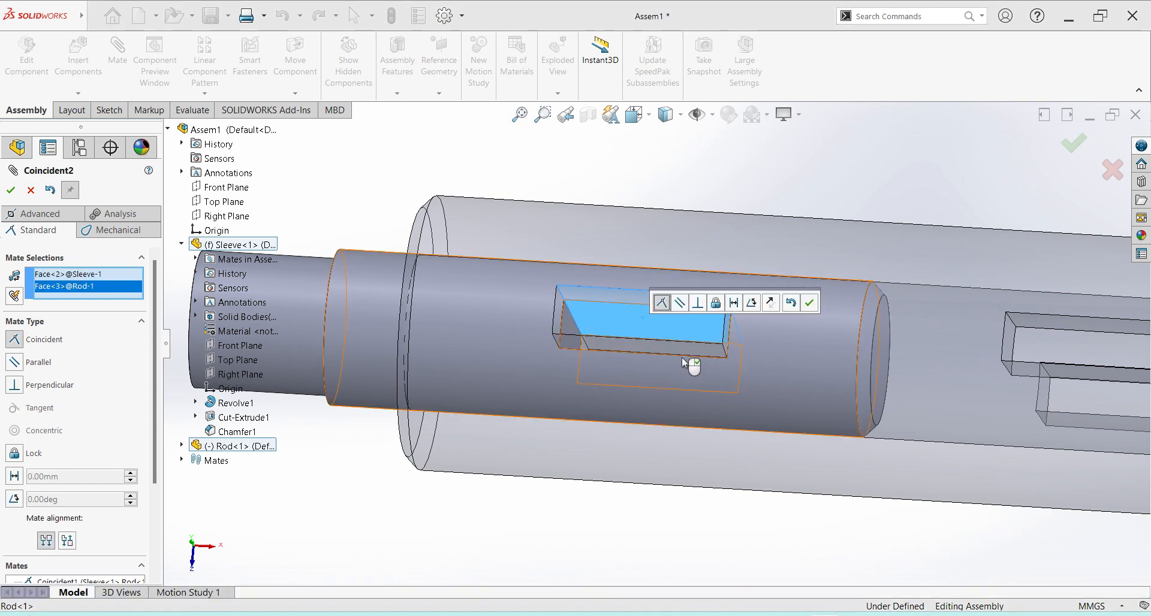
click(11, 190)
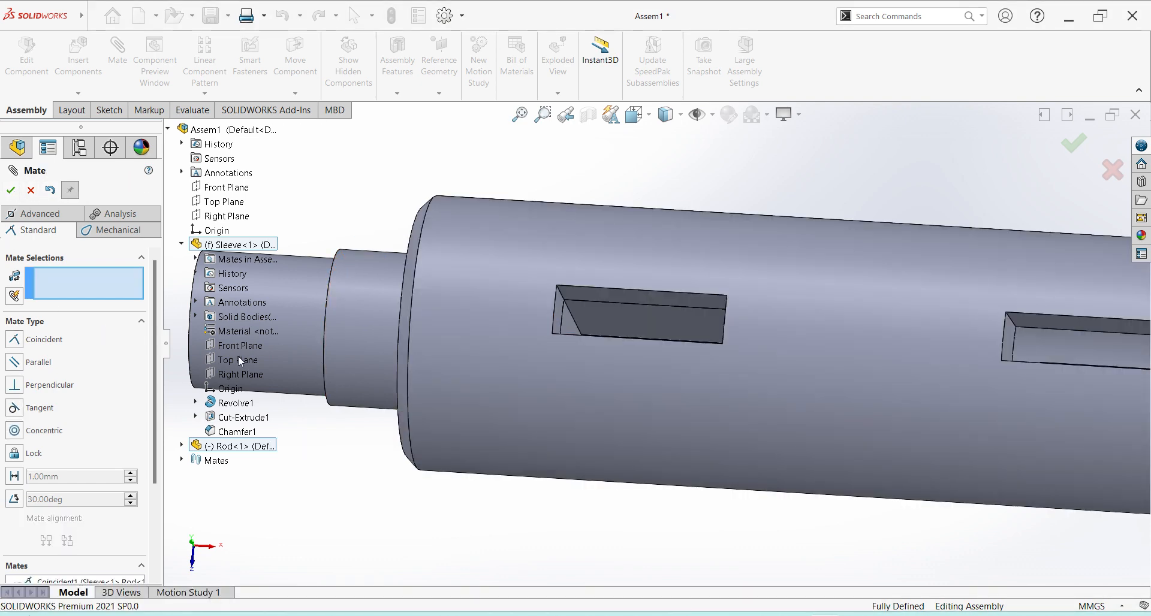
middle_drag(657, 308, 359, 168)
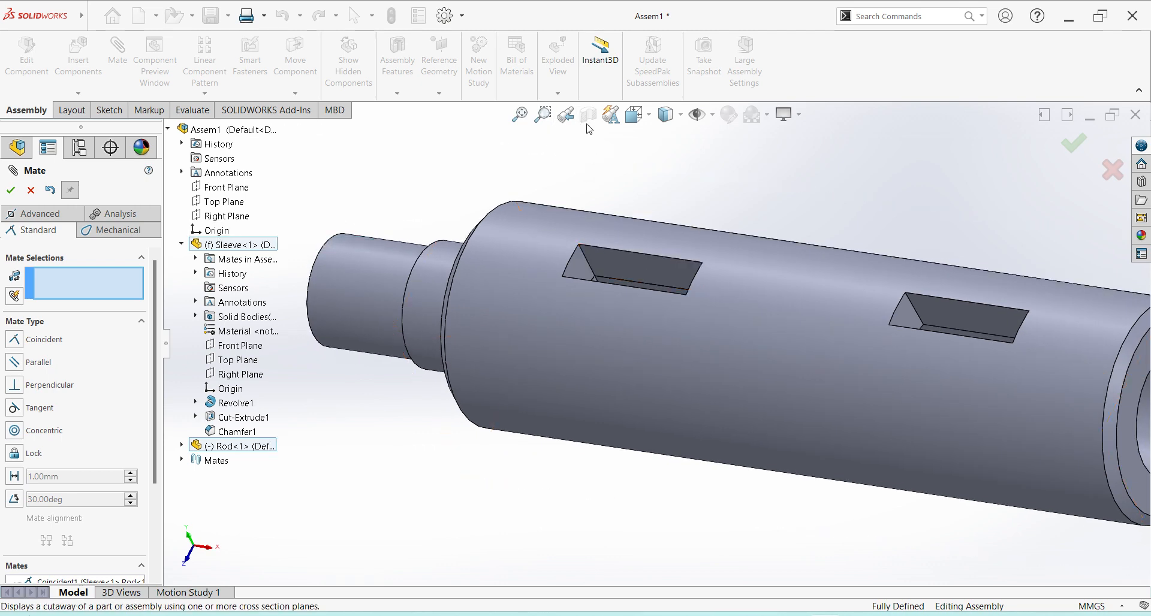
click(12, 190)
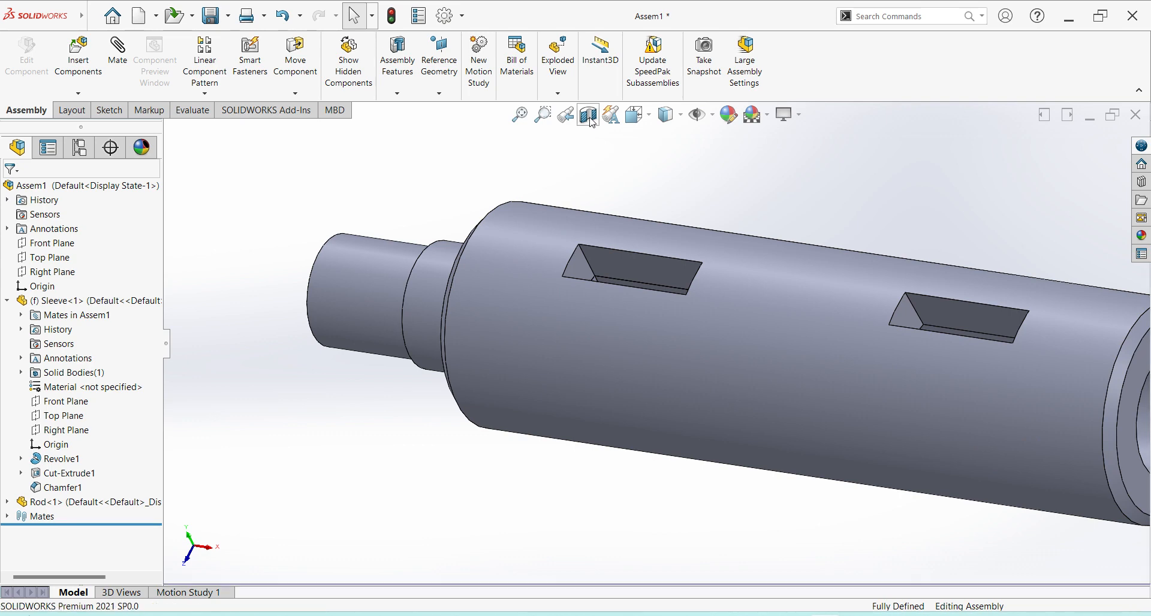
- Create a planar section view from the Front Plane with a 132 mm offset, cutting lengthwise through the sleeve and rod
click(590, 119)
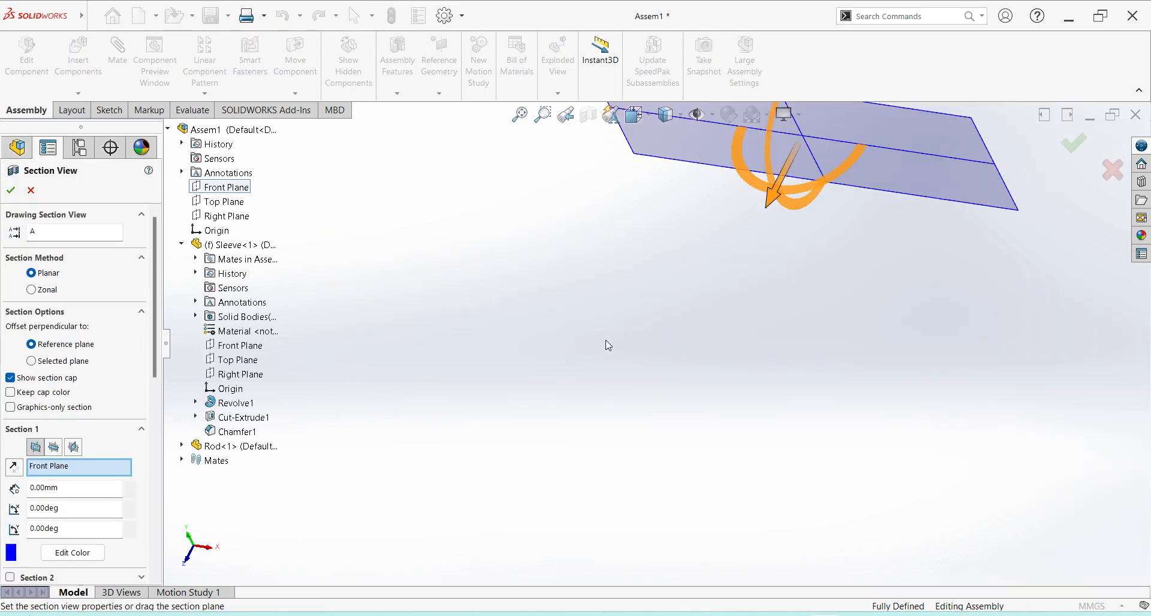
drag(715, 276, 668, 411)
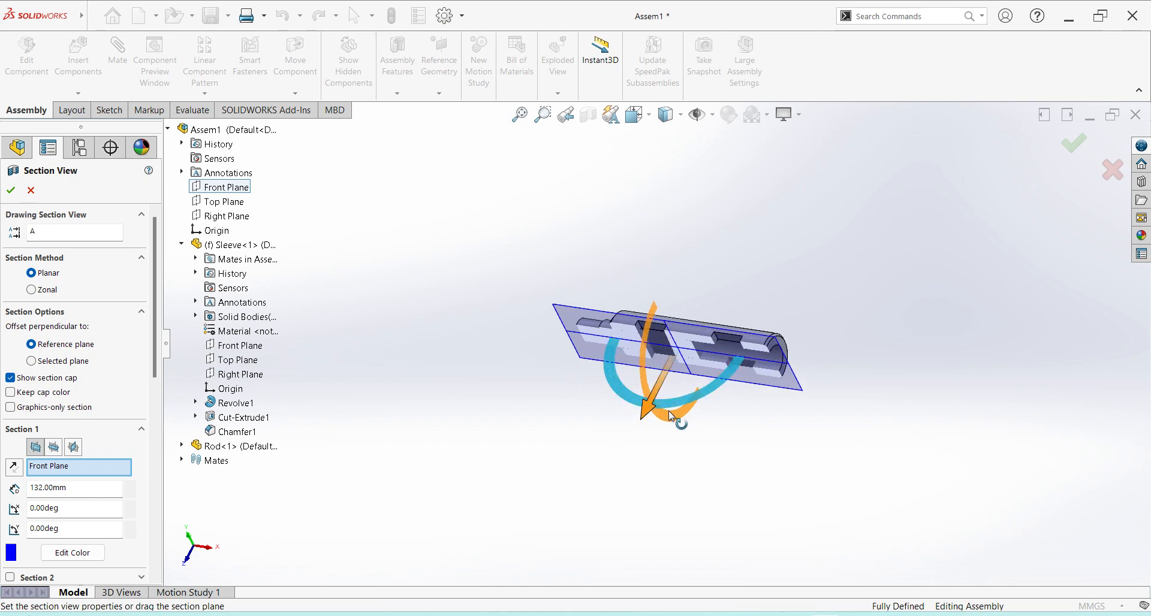
click(1083, 143)
- Examine how the rod's cotter slot lines up with the sleeve's slot openings in the sectioned assembly
scroll(659, 367, down, 2)
middle_drag(660, 359, 696, 249)
scroll(653, 343, down, 1)
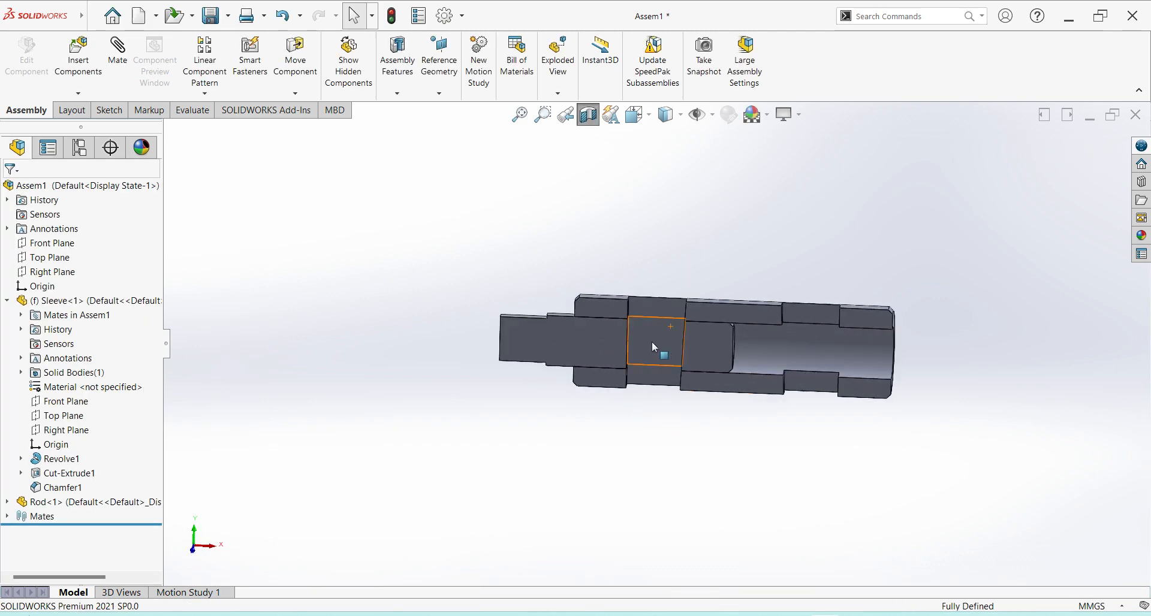
scroll(655, 347, down, 3)
scroll(694, 380, down, 2)
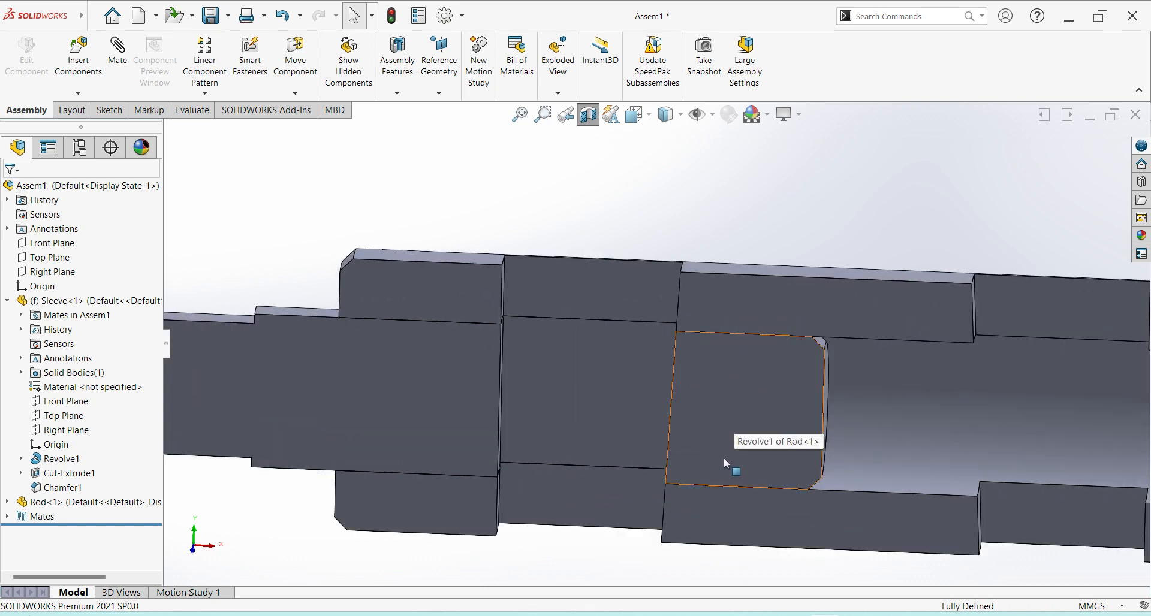
scroll(511, 344, down, 3)
scroll(510, 343, up, 3)
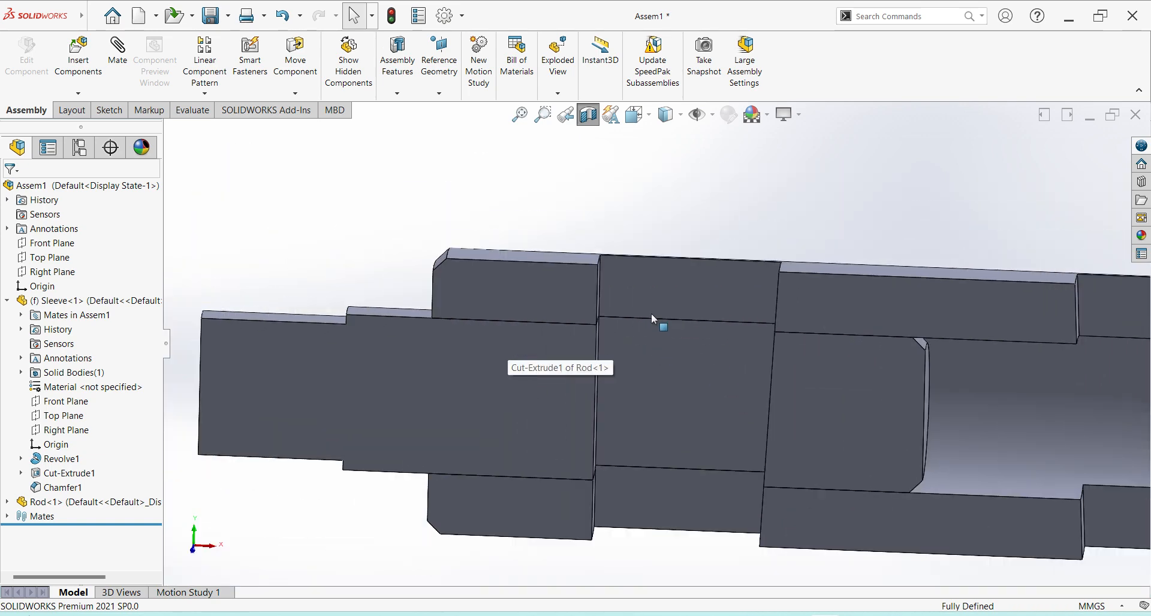
scroll(652, 319, down, 3)
scroll(667, 324, up, 3)
scroll(607, 229, up, 5)
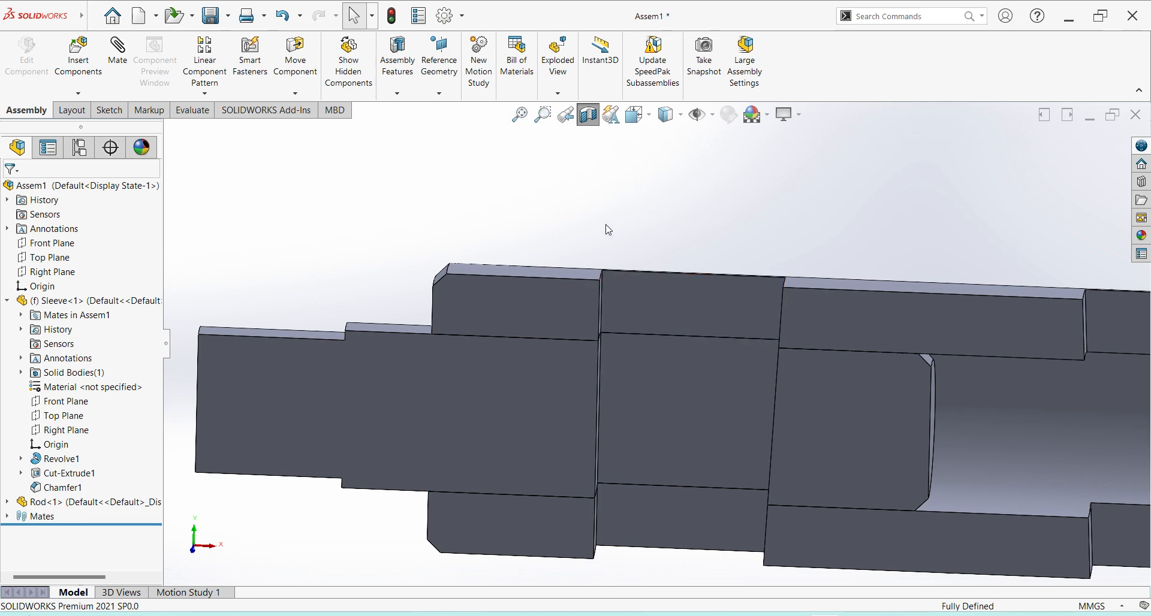
- Insert the Cotter part from the Double Cotter Joint folder and place it near the sleeve
middle_drag(676, 262, 653, 281)
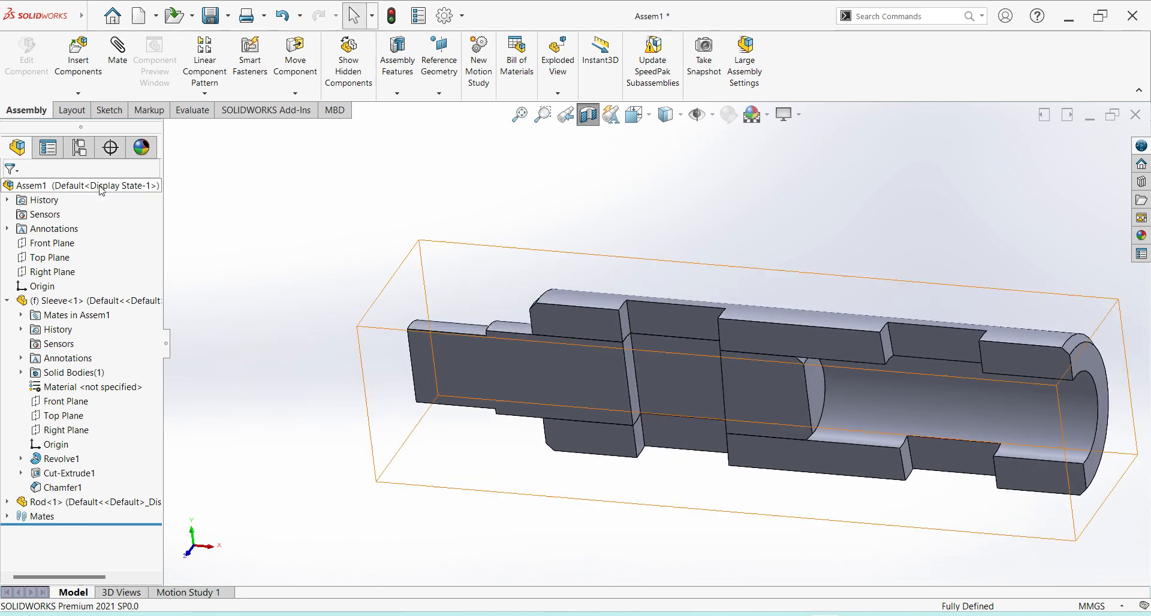
click(77, 55)
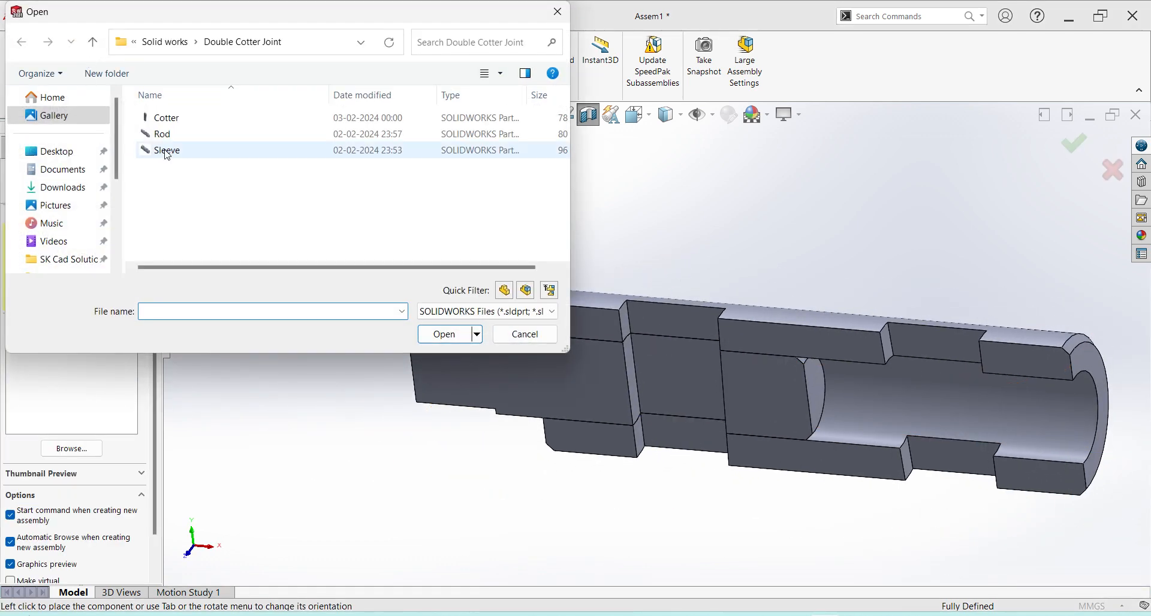
click(173, 120)
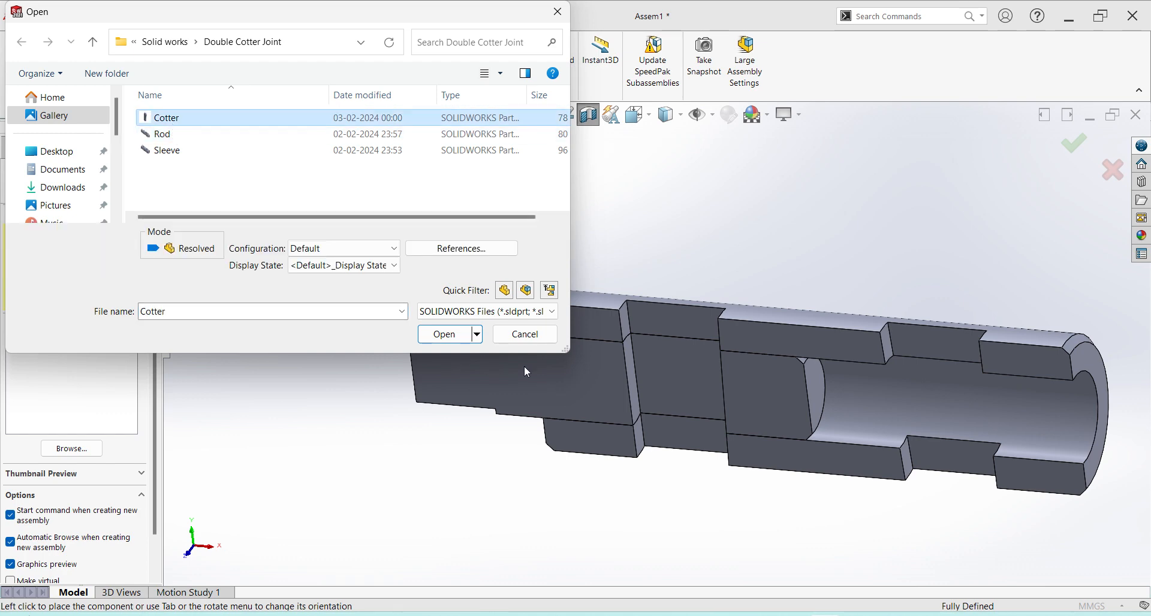
click(451, 337)
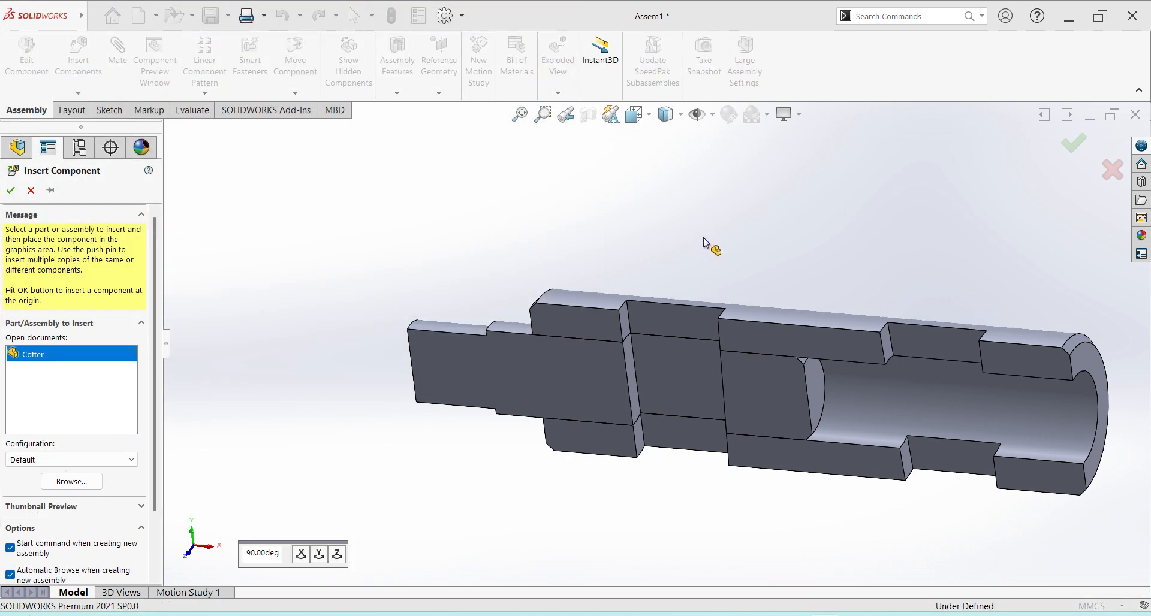
click(700, 238)
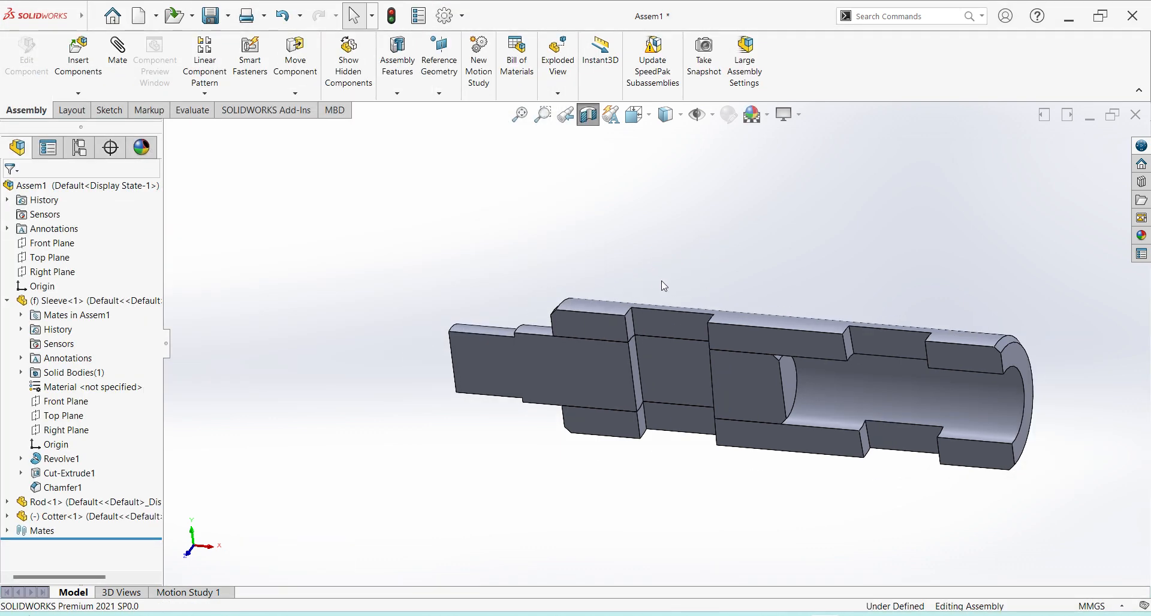
- Turn off the section view and move the cotter above the sleeve's slot at the rod end
click(588, 114)
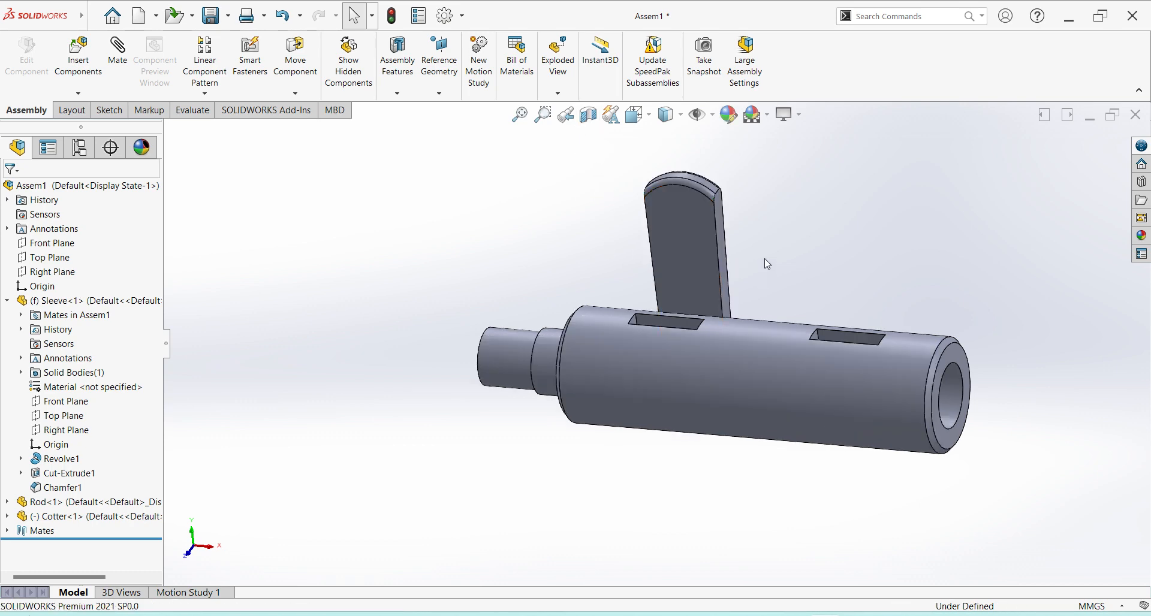
mouse_move(767, 263)
middle_down()
mouse_move(749, 278)
mouse_move(786, 258)
mouse_move(780, 273)
mouse_move(809, 281)
mouse_move(775, 280)
middle_up()
drag(706, 204, 722, 153)
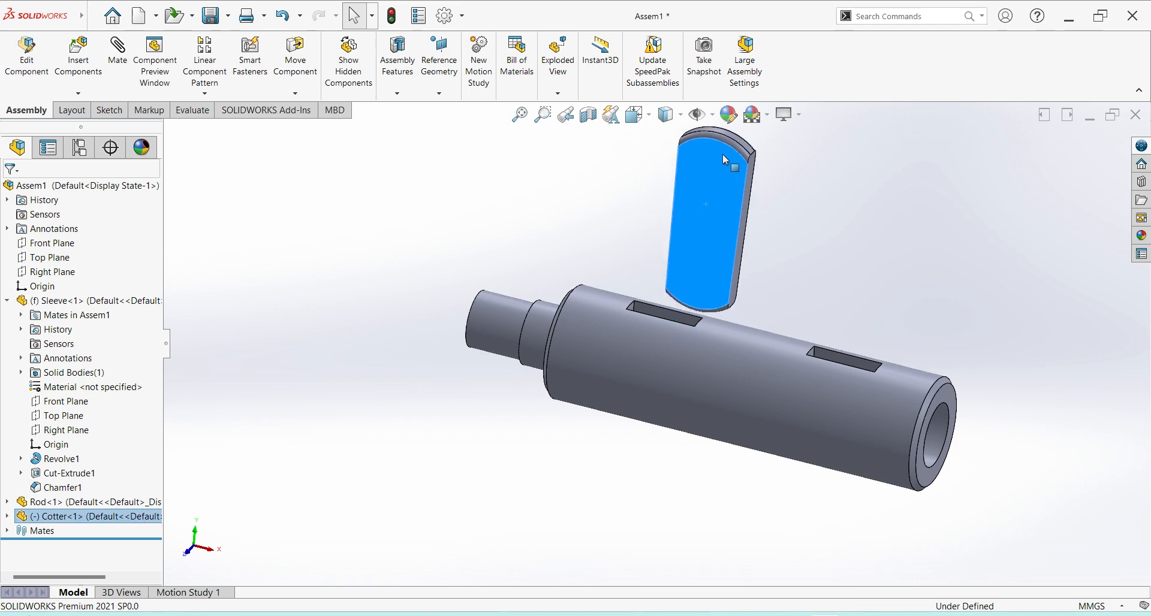
middle_drag(737, 198, 764, 228)
click(774, 225)
middle_drag(702, 312, 758, 384)
- Mate the cotter's broad flat face coincident with the long side face of the sleeve's slot at the rod end
click(118, 57)
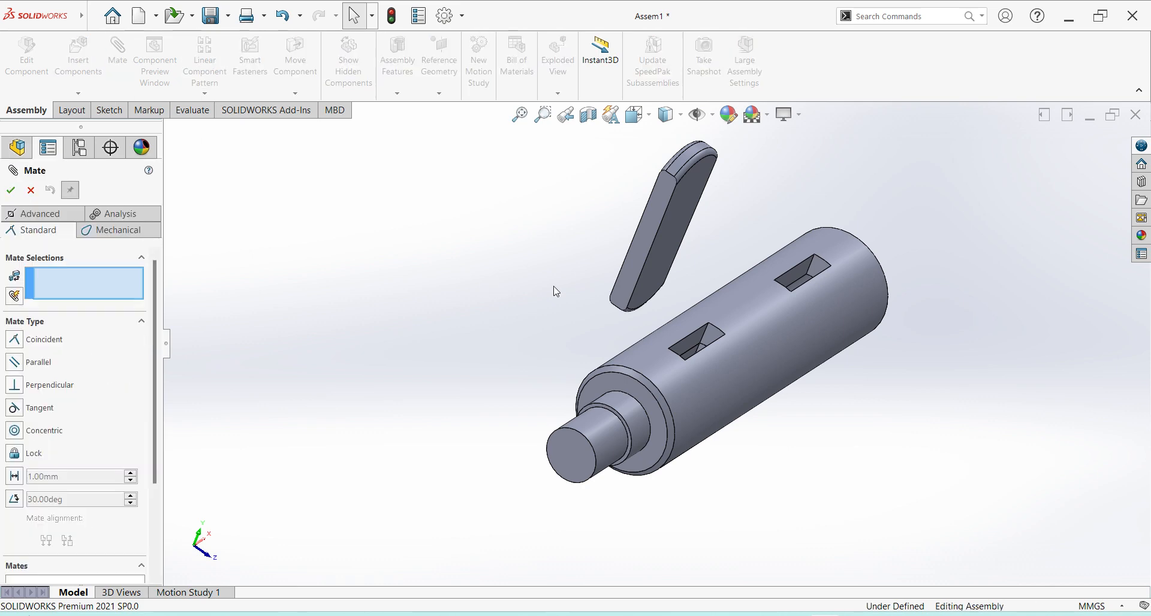
middle_drag(552, 290, 704, 373)
click(750, 231)
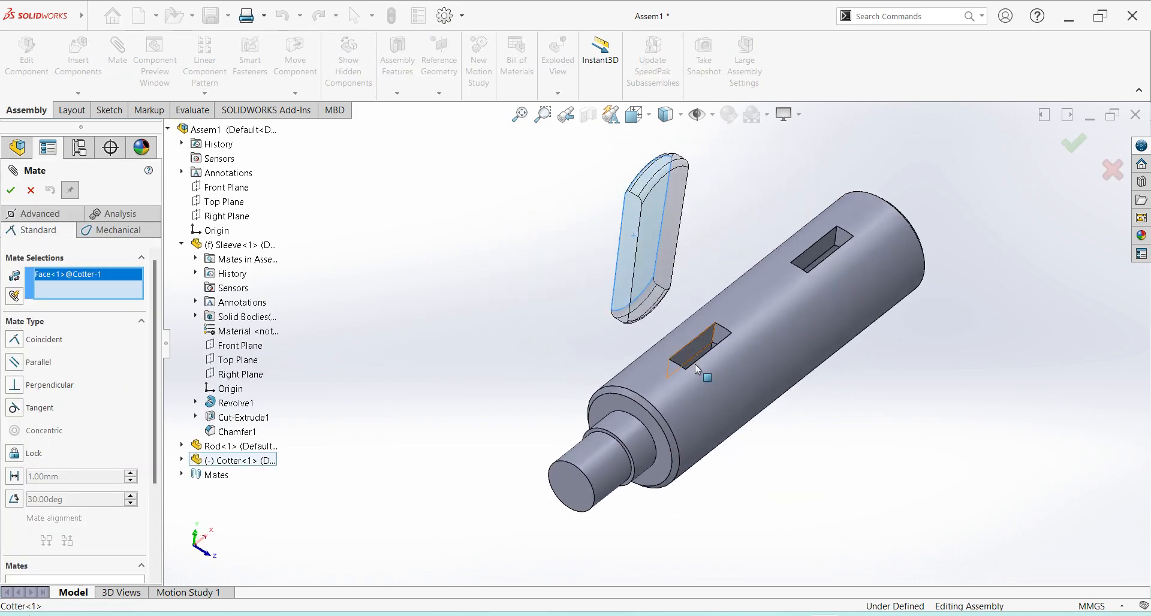
scroll(703, 367, down, 4)
click(674, 330)
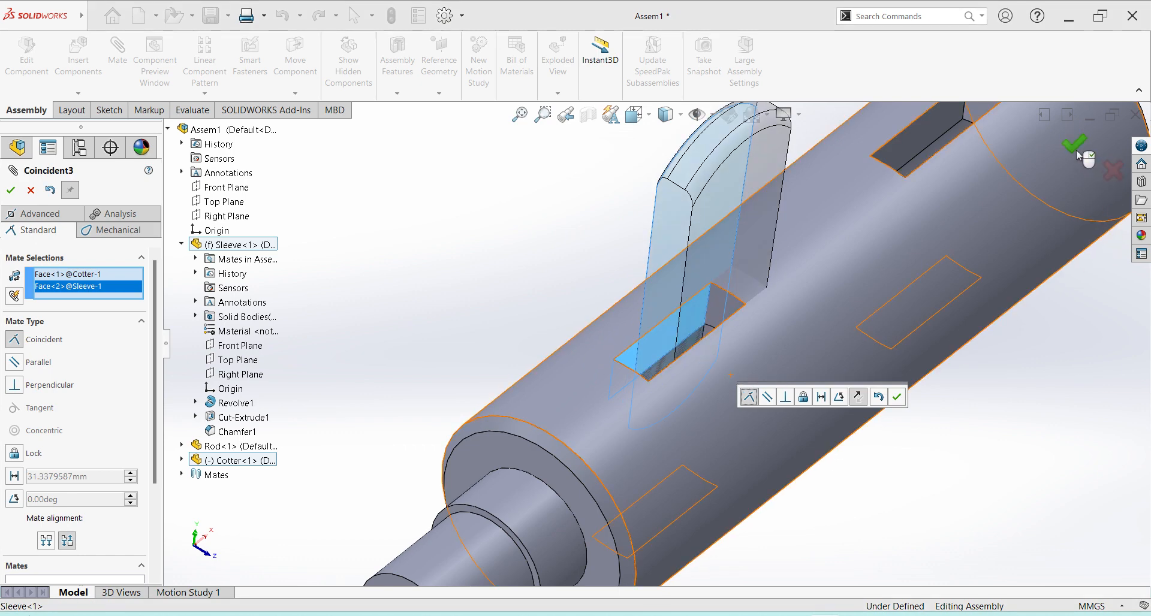
click(11, 190)
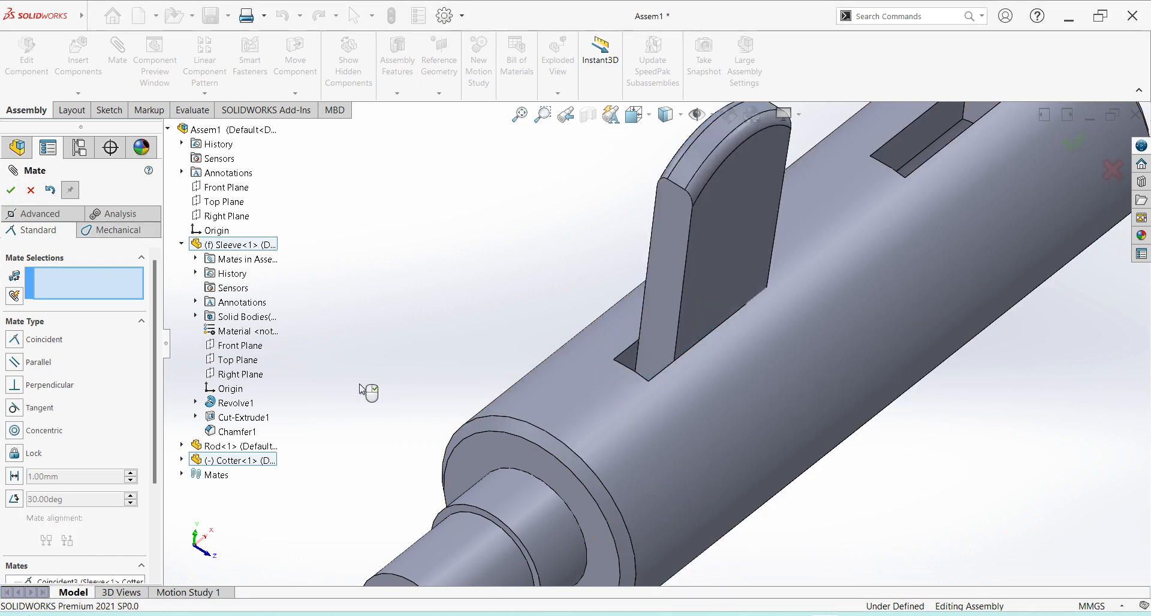
- Mate the cotter's narrow straight side face coincident with the slot's end face nearest the sleeve's rod end and finish mating
middle_drag(383, 362, 413, 347)
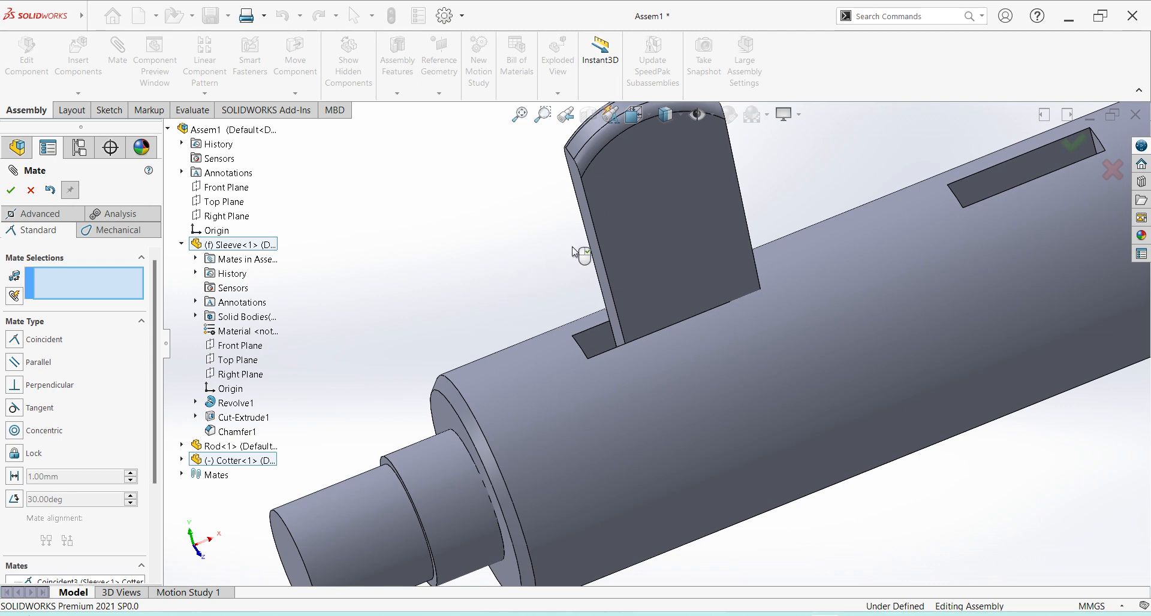
scroll(584, 257, up, 2)
click(605, 267)
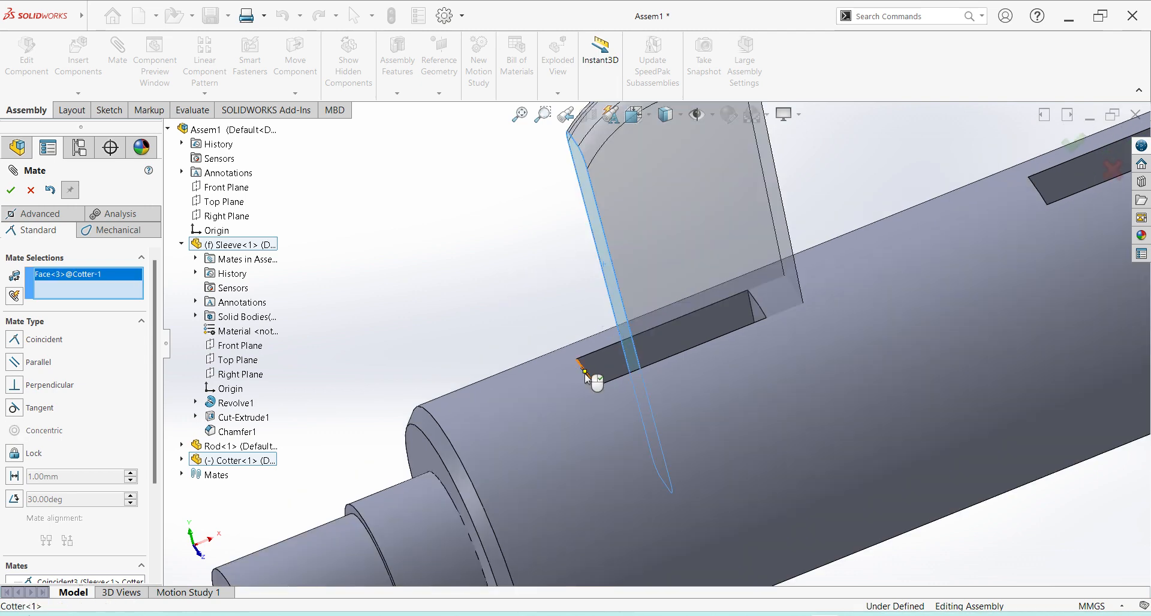
middle_drag(591, 375, 617, 390)
scroll(601, 366, up, 2)
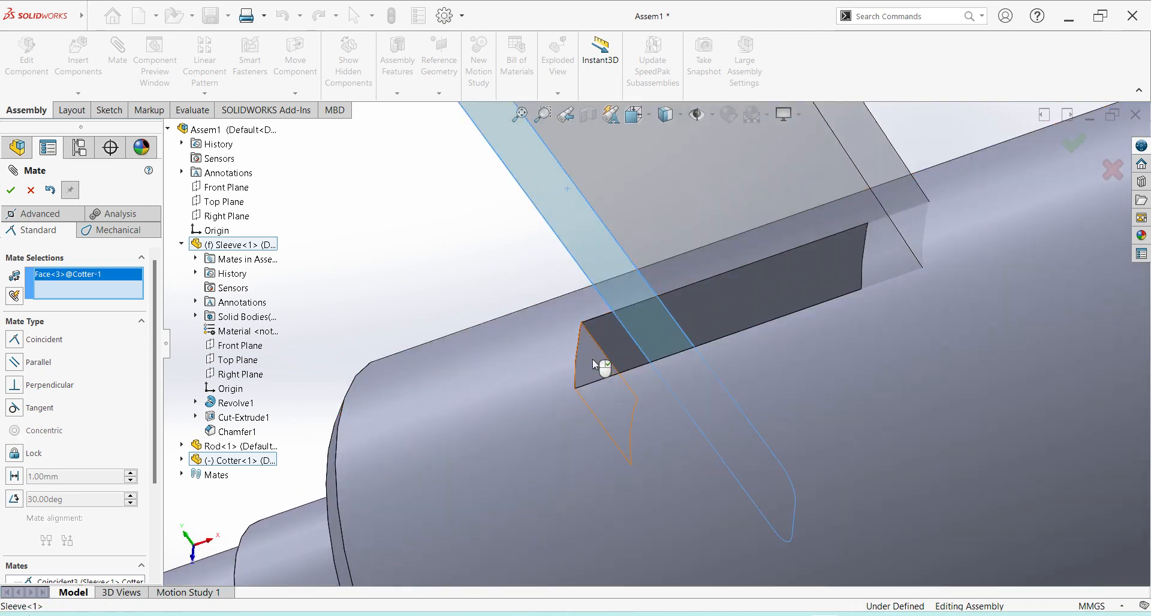
click(592, 358)
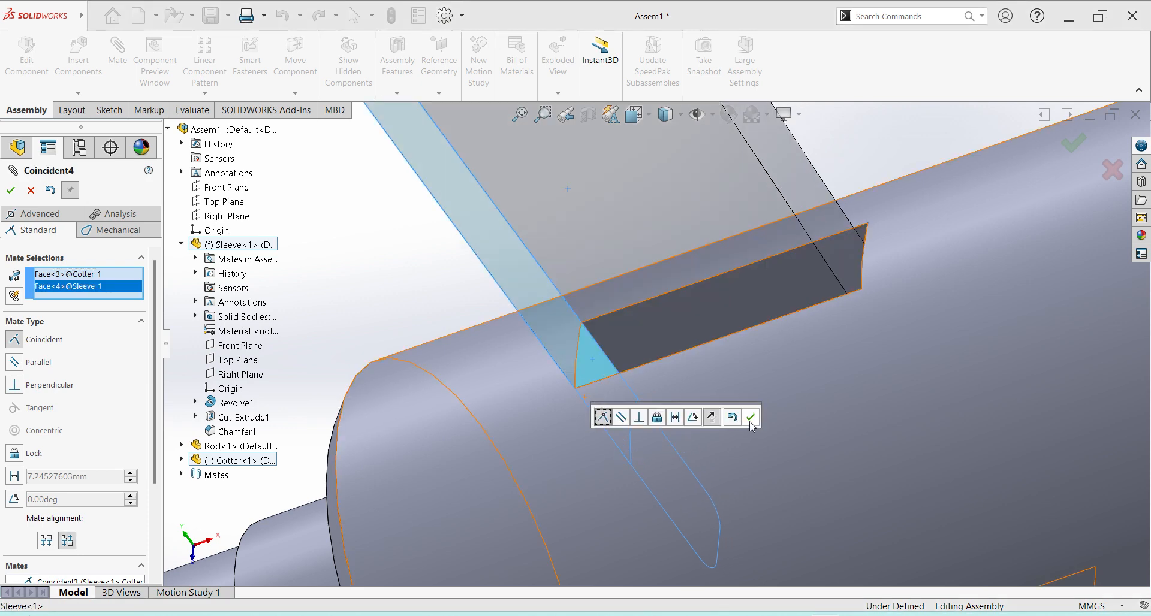
click(751, 426)
scroll(639, 401, down, 4)
middle_drag(650, 419, 638, 371)
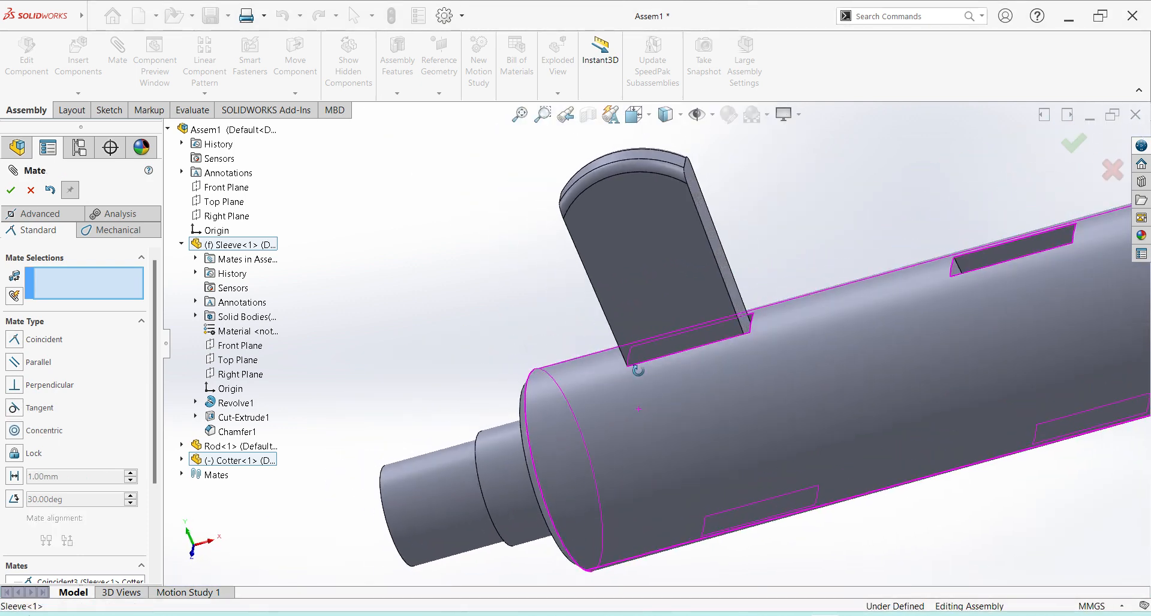
key(Escape)
scroll(651, 389, down, 1)
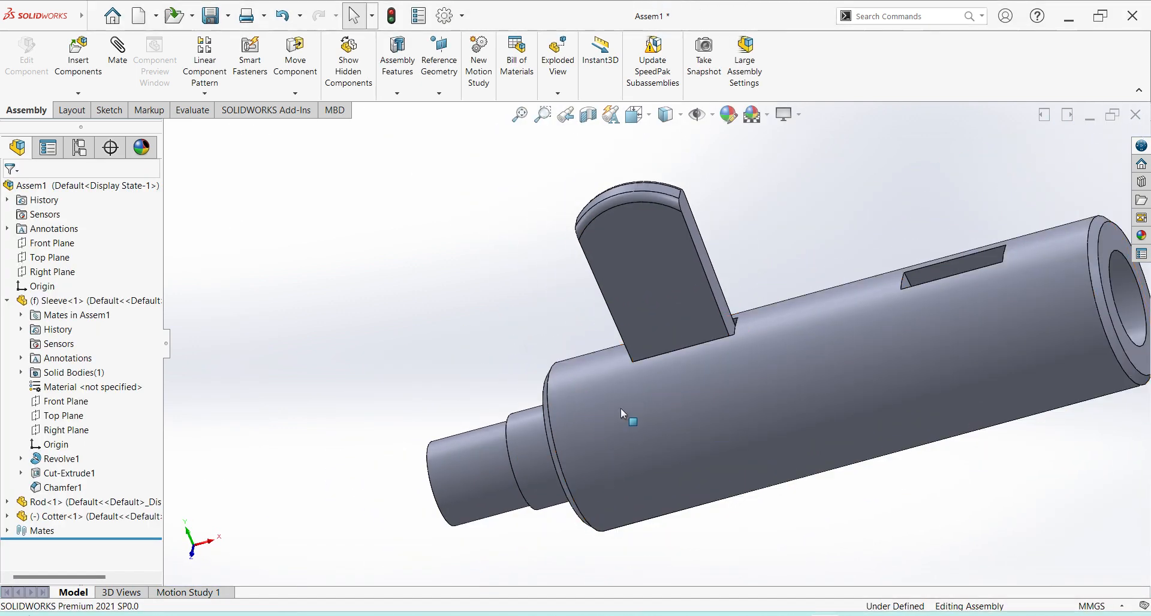
- Section the assembly lengthwise from the Front Plane with a 132 mm offset, cutting through the sleeve, rod and cotter
middle_drag(622, 414, 637, 287)
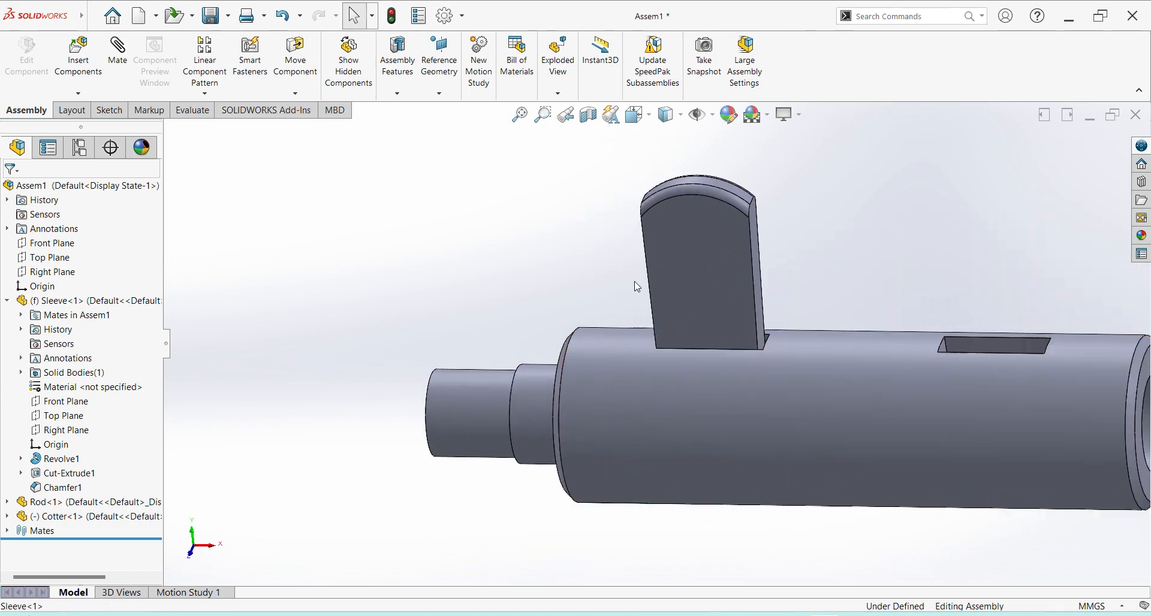
click(566, 114)
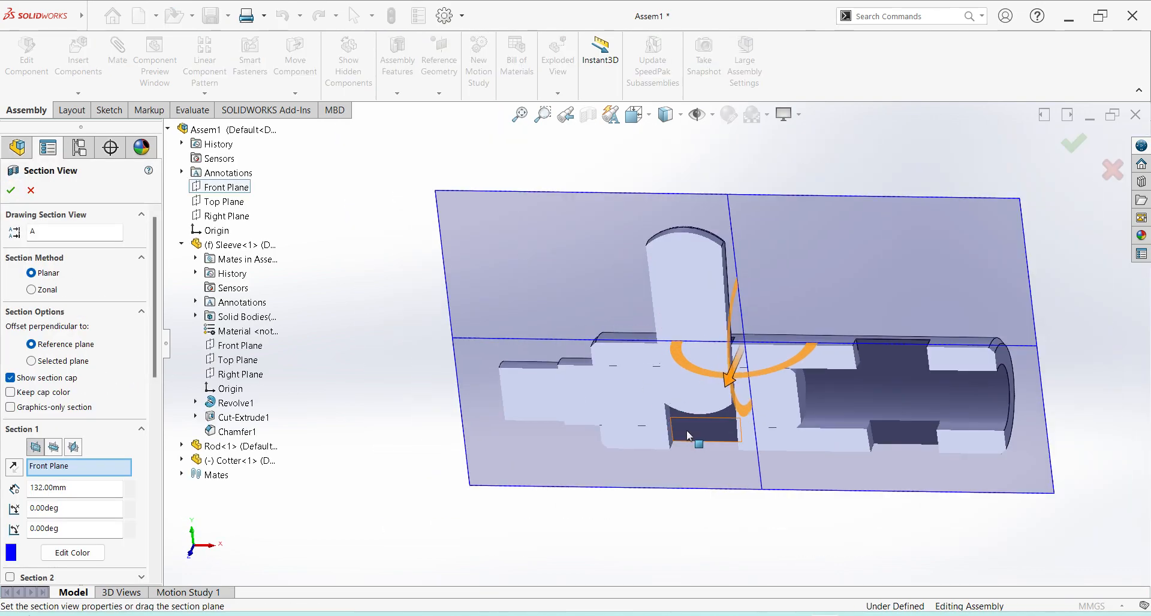
middle_drag(688, 436, 642, 452)
click(1076, 147)
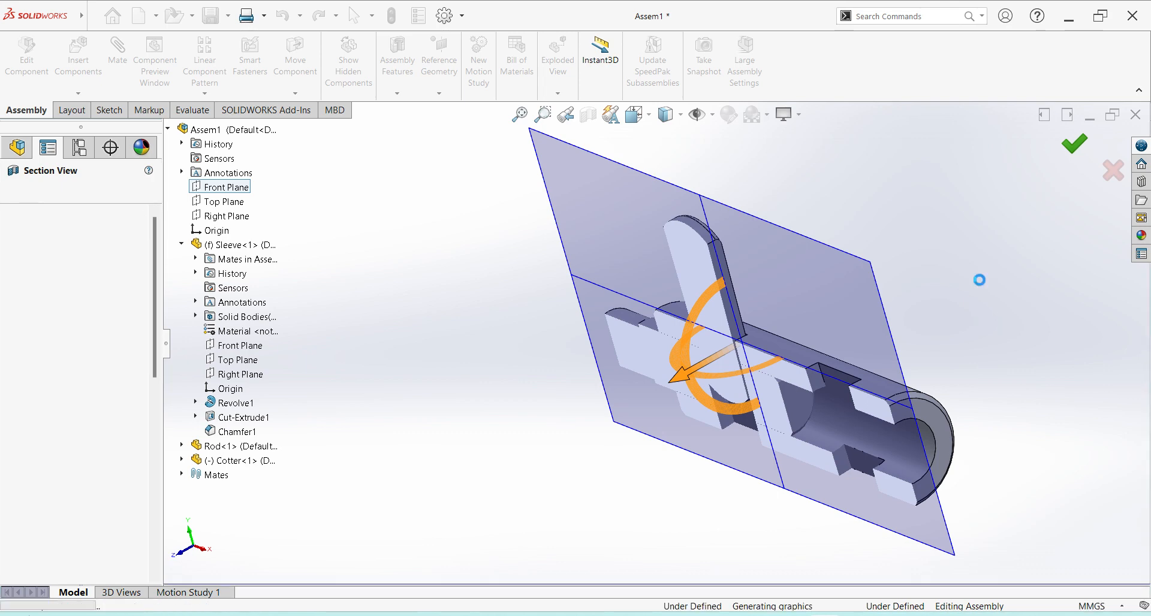
middle_drag(843, 501, 898, 434)
scroll(703, 276, down, 2)
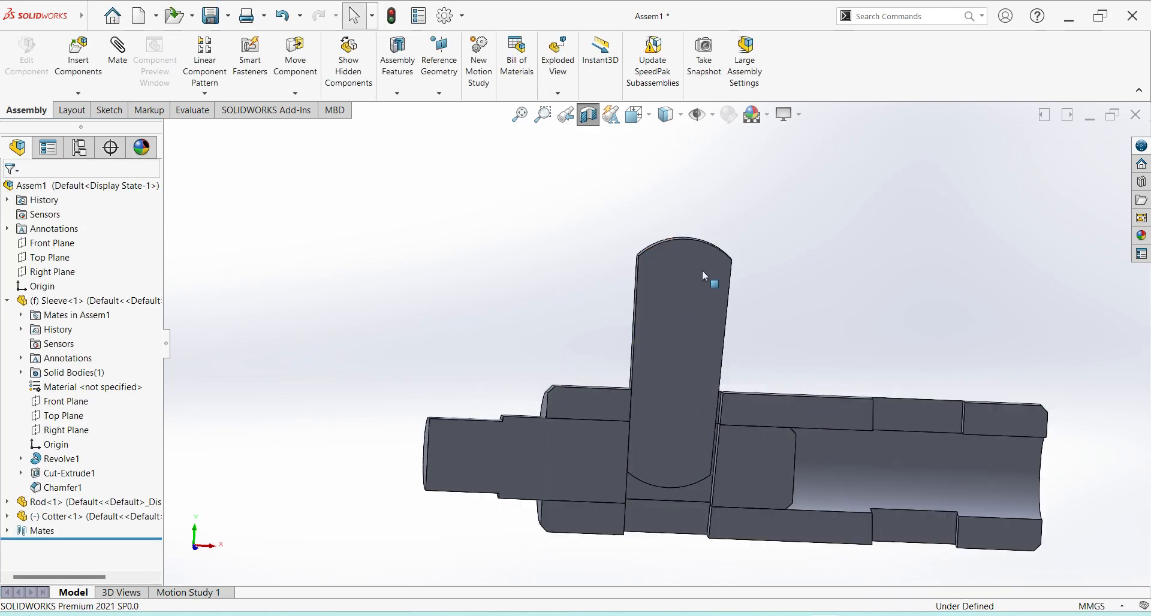
- Slide the cotter down through the sleeve and rod slots until its rounded end protrudes below the sleeve
drag(710, 258, 701, 334)
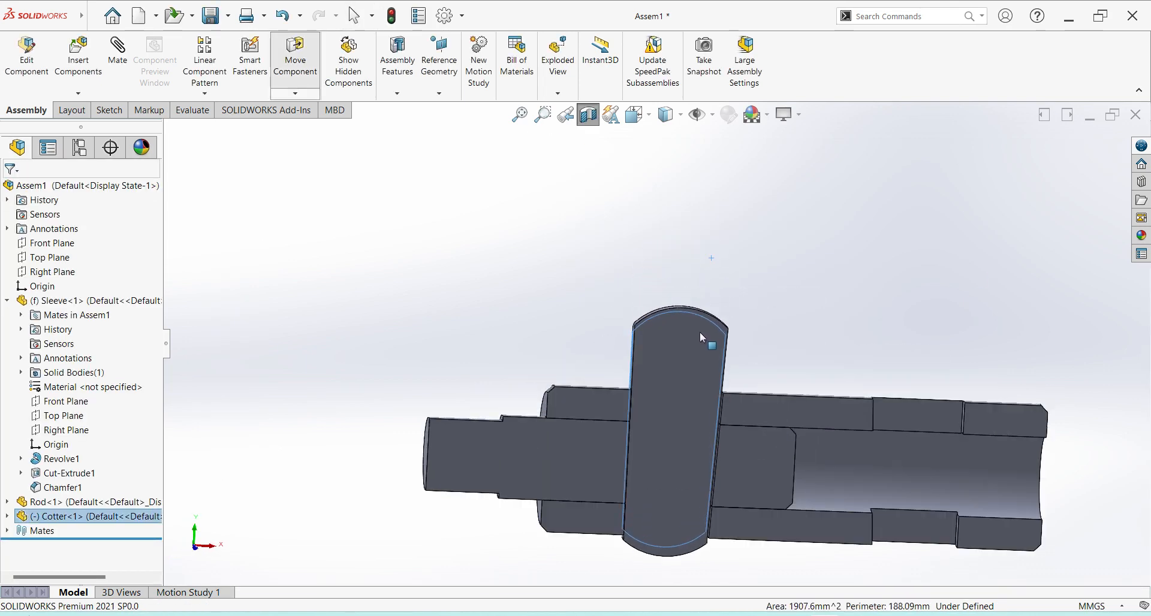
click(772, 242)
middle_drag(787, 293, 742, 301)
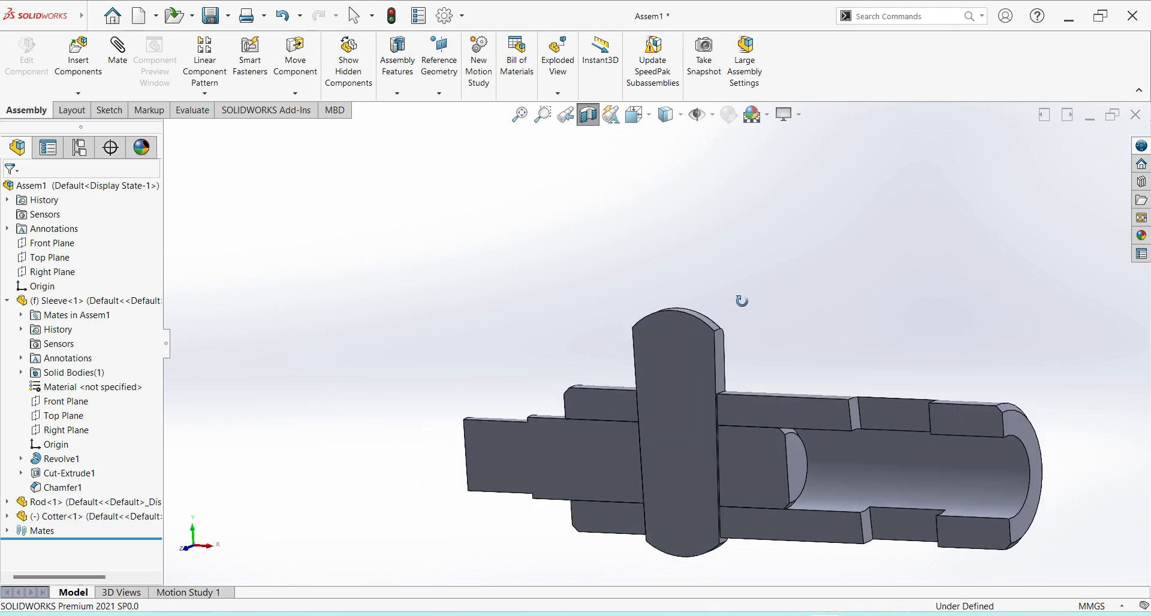
scroll(691, 439, down, 3)
scroll(691, 437, up, 3)
middle_drag(764, 412, 783, 382)
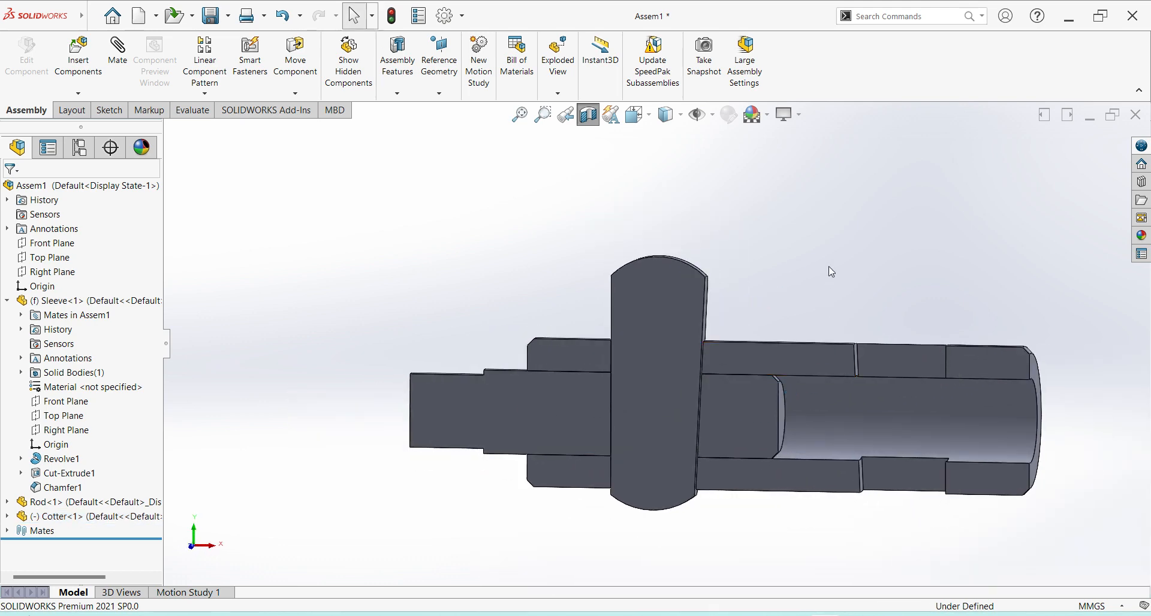
middle_drag(747, 417, 718, 465)
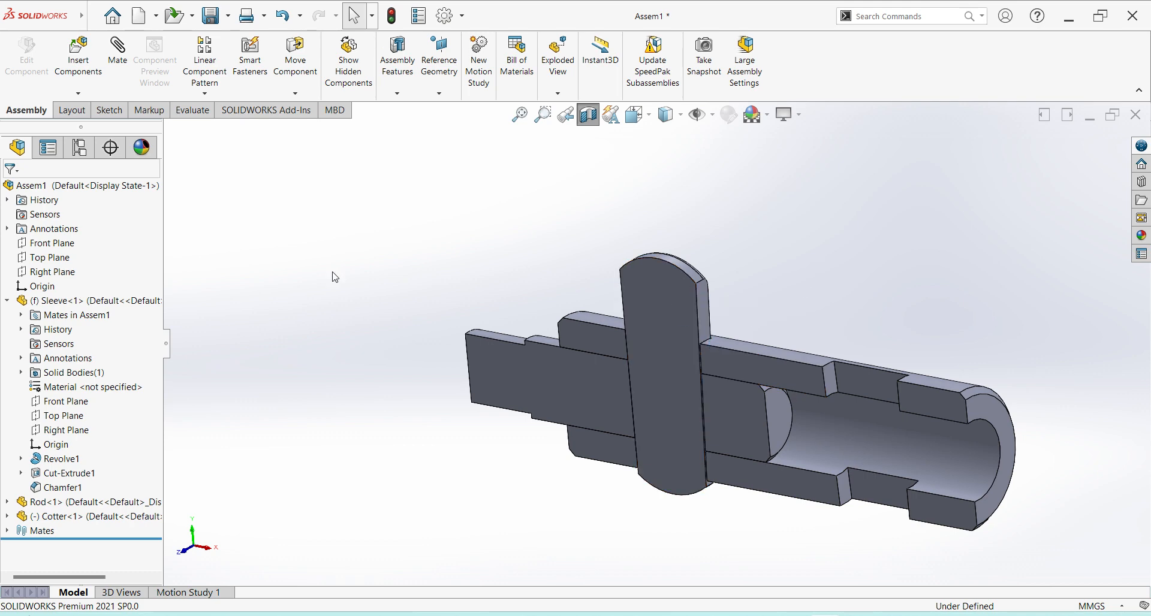
- Mirror the cotter and rod components about the sleeve's own Right Plane
click(63, 516)
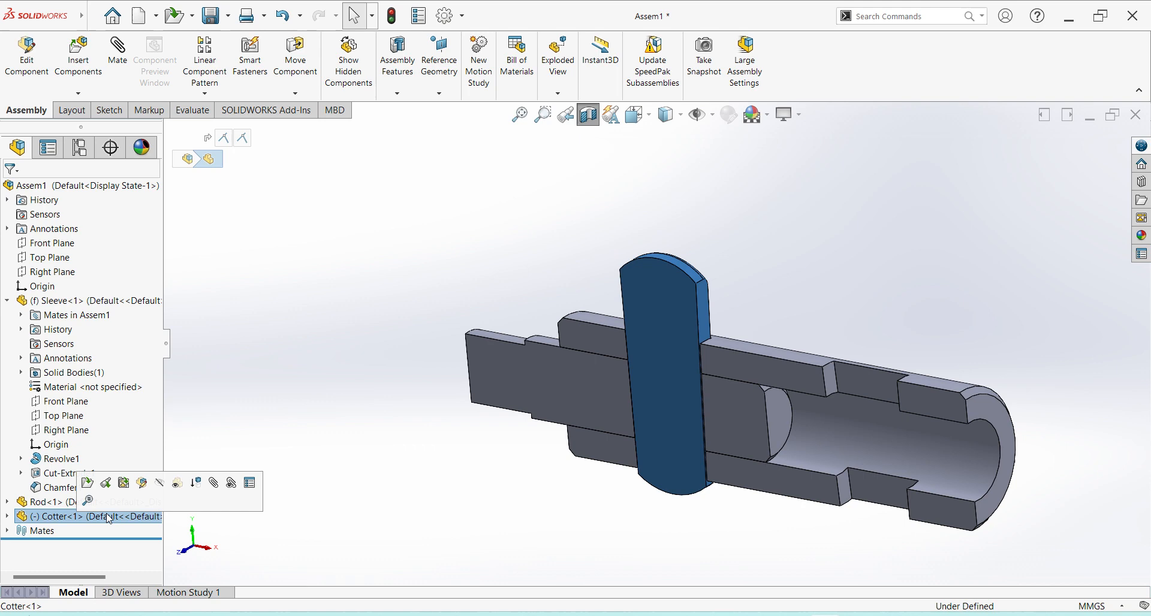
ctrl+click(64, 503)
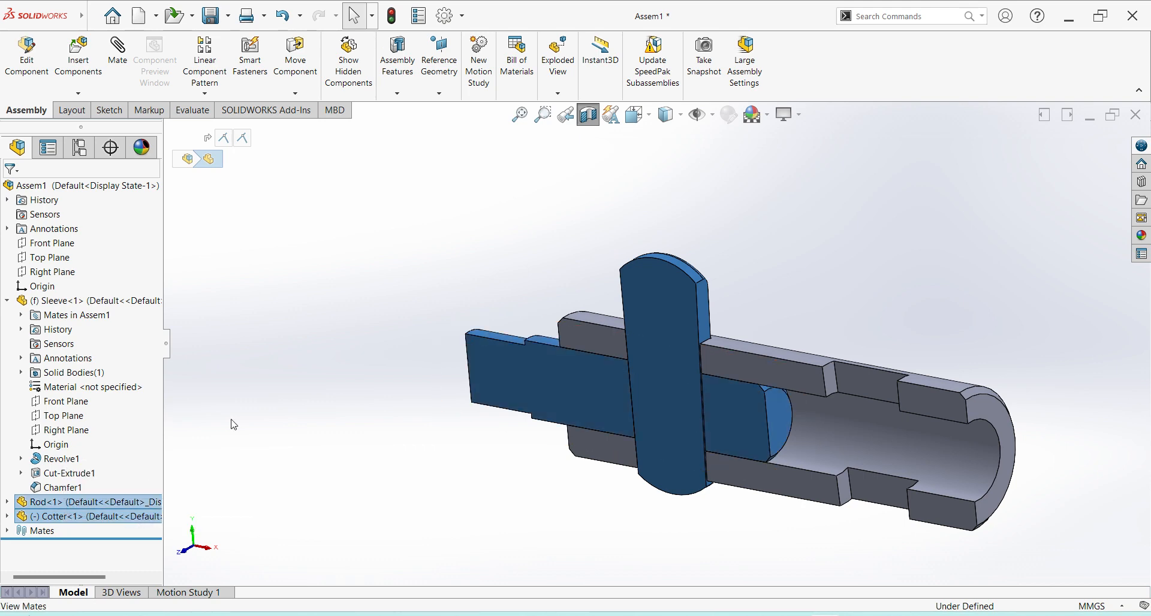
click(398, 94)
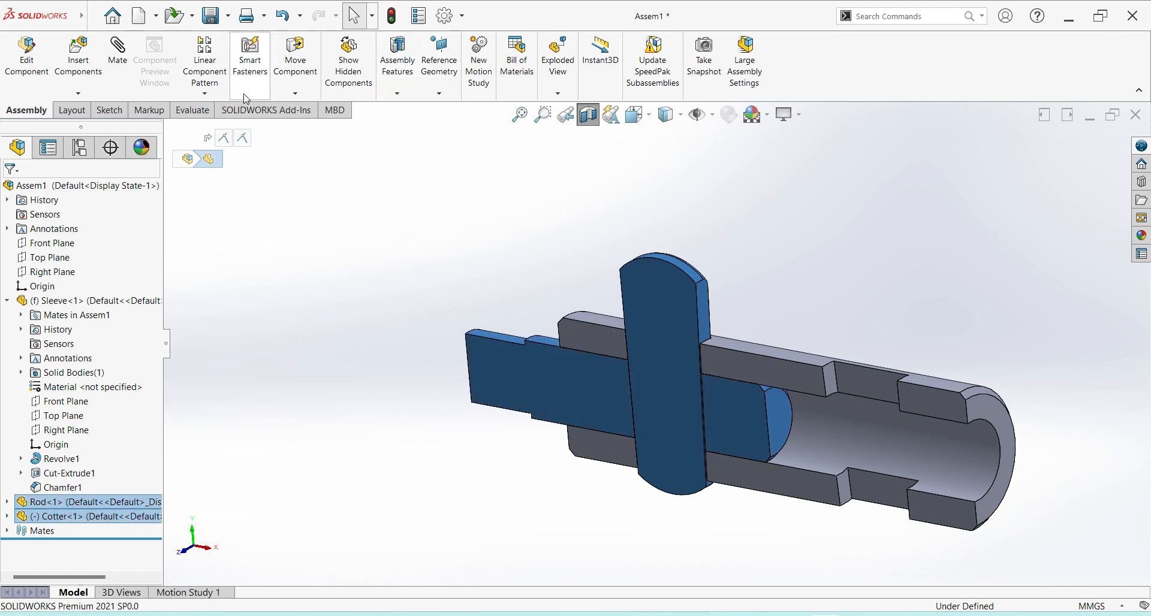
click(205, 93)
click(228, 198)
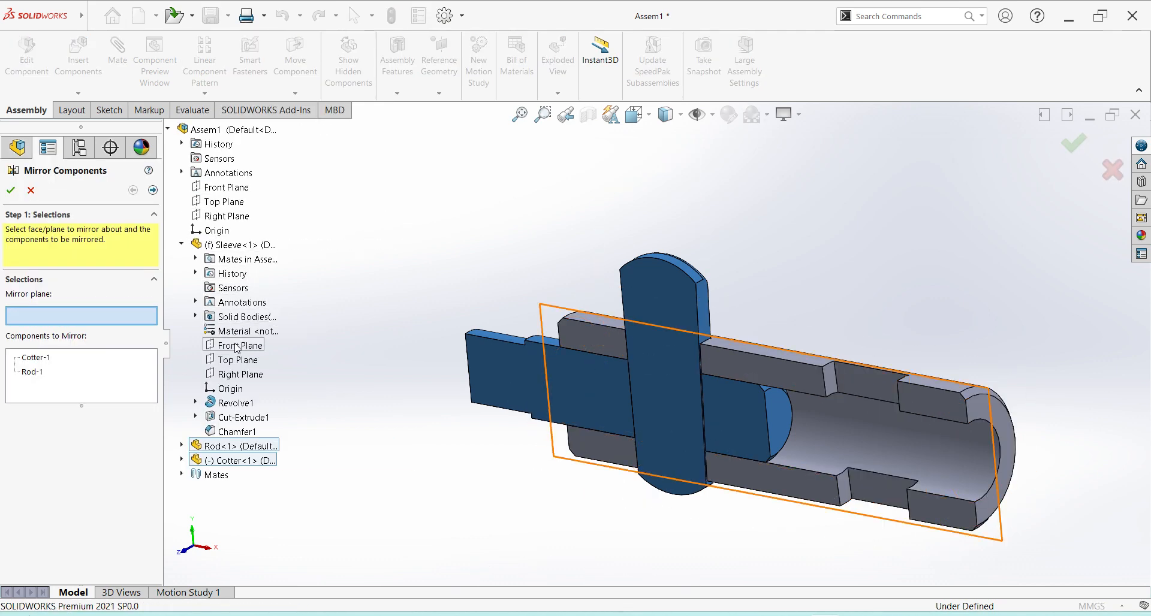
click(241, 376)
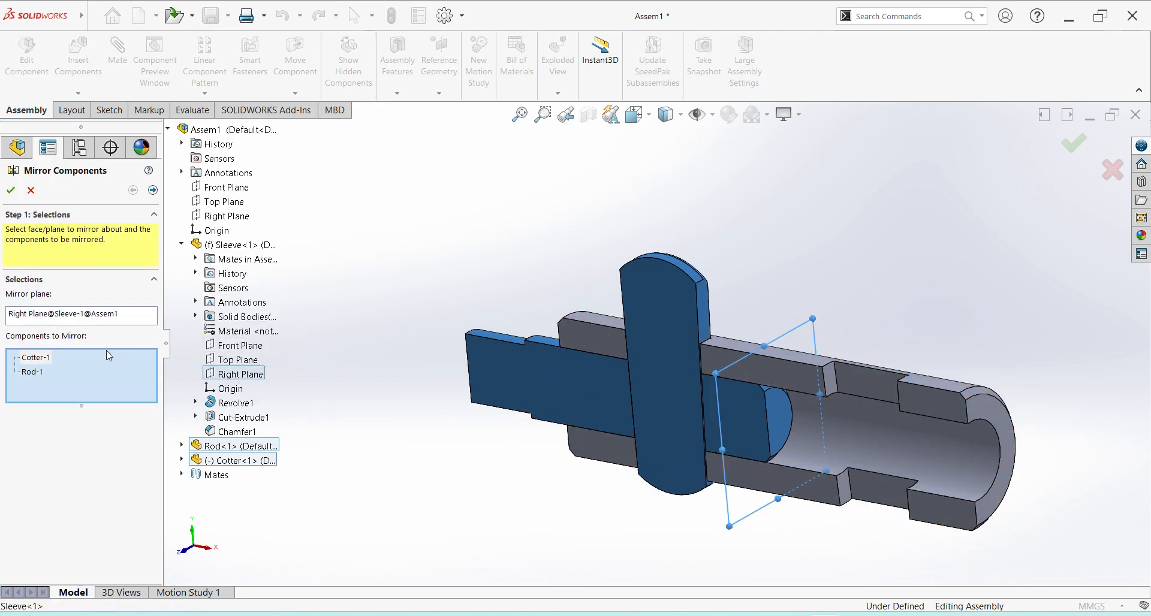
click(18, 195)
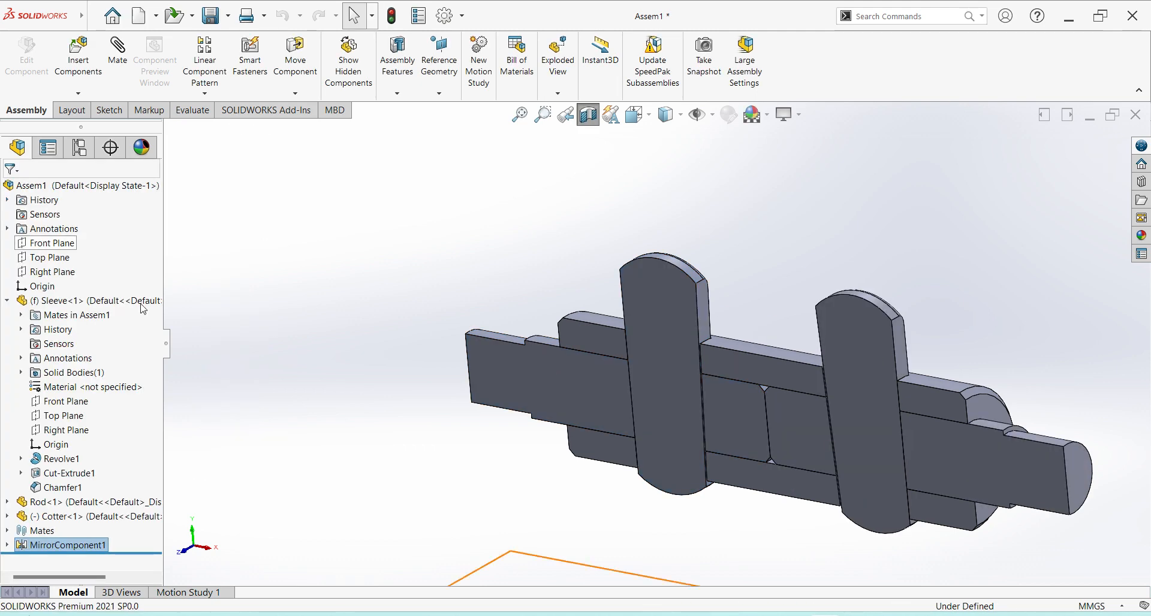
- Turn off the section view and show the complete joint in isometric view
middle_drag(726, 387, 749, 398)
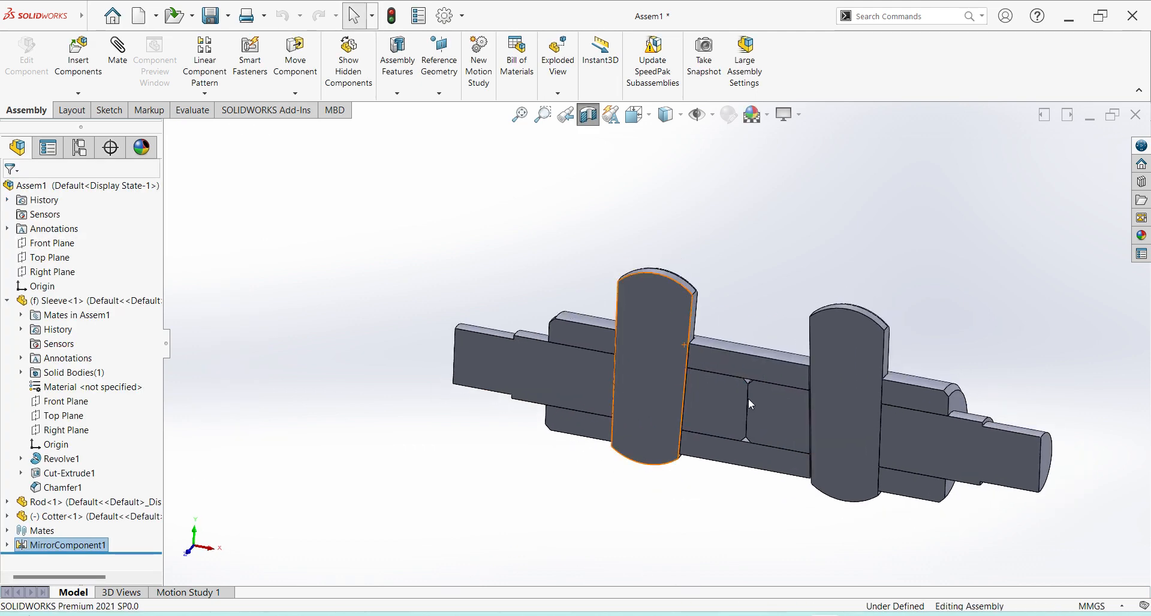
click(589, 114)
click(653, 120)
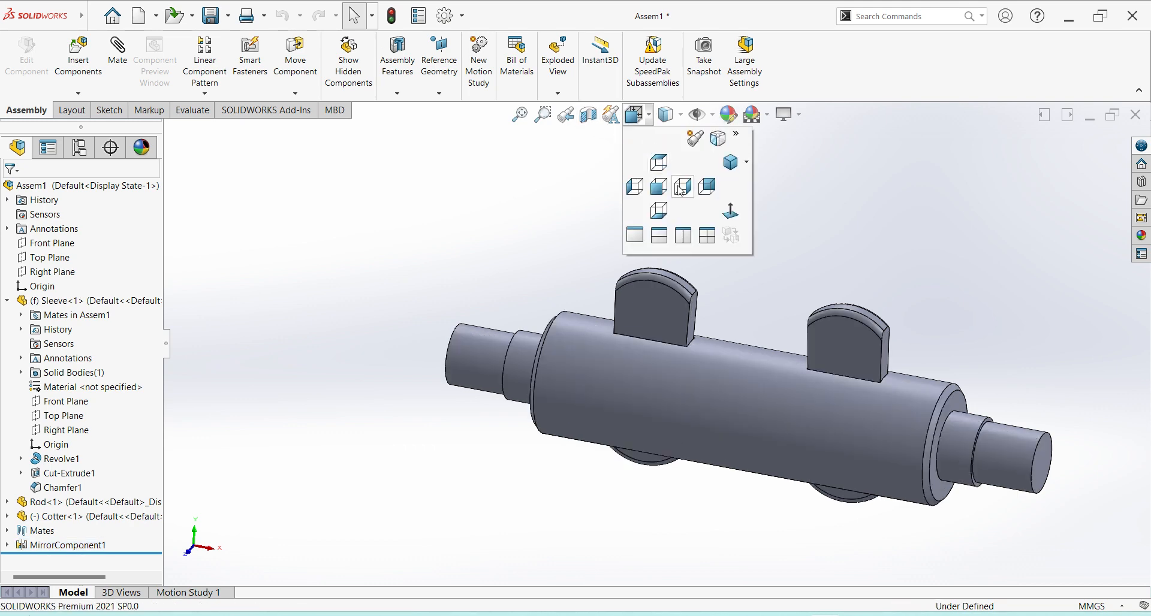
click(730, 161)
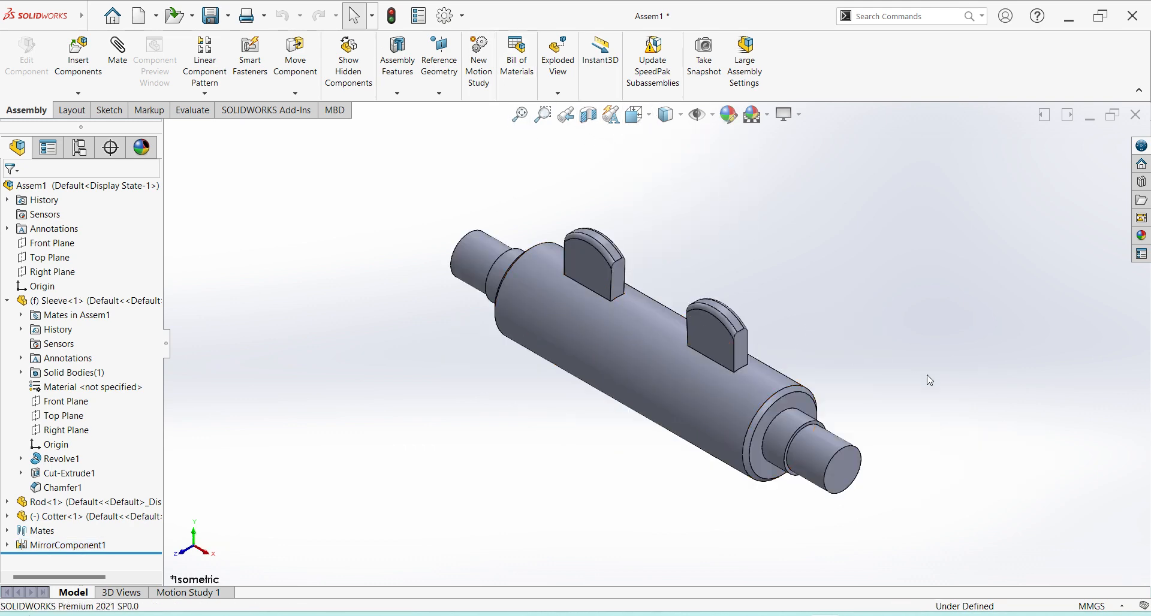
- Apply a light red colour to the whole Sleeve part at part document level
click(696, 414)
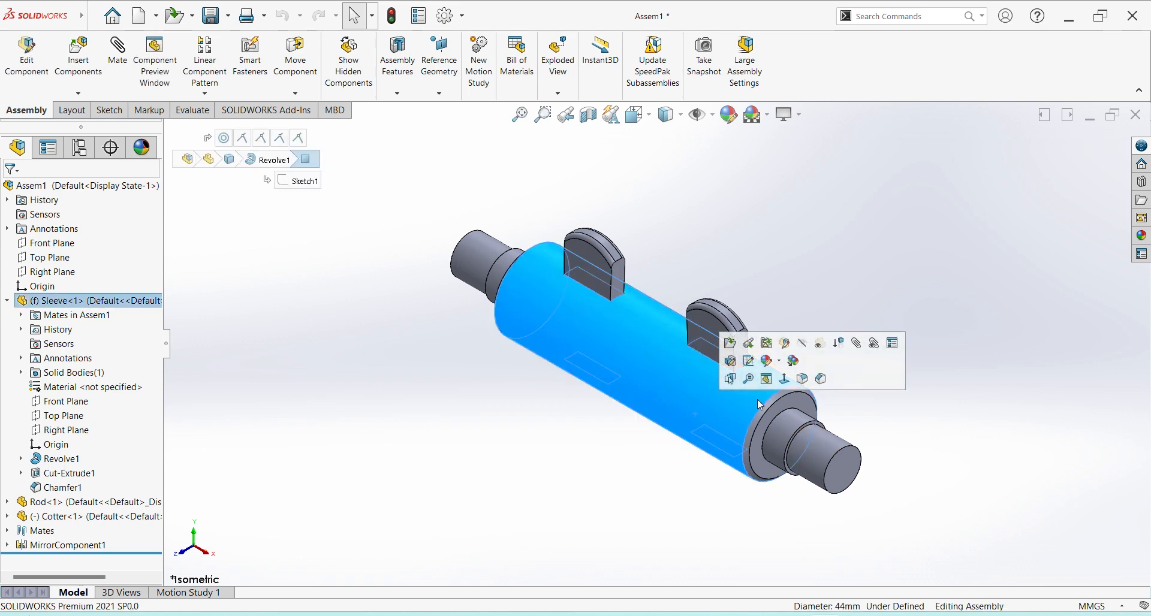
click(773, 369)
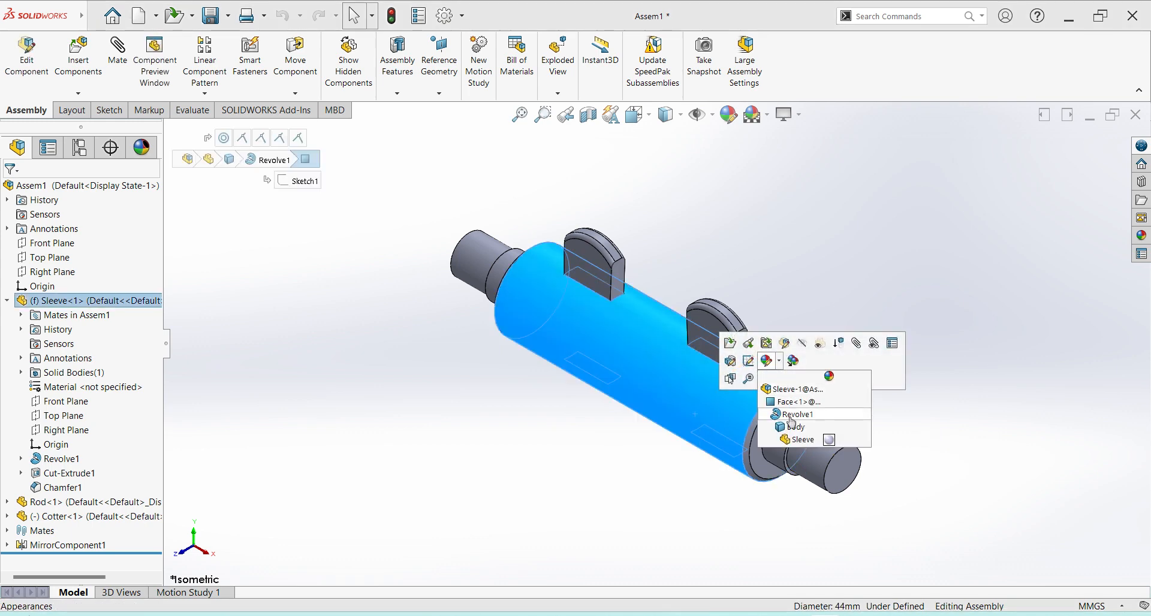
click(800, 439)
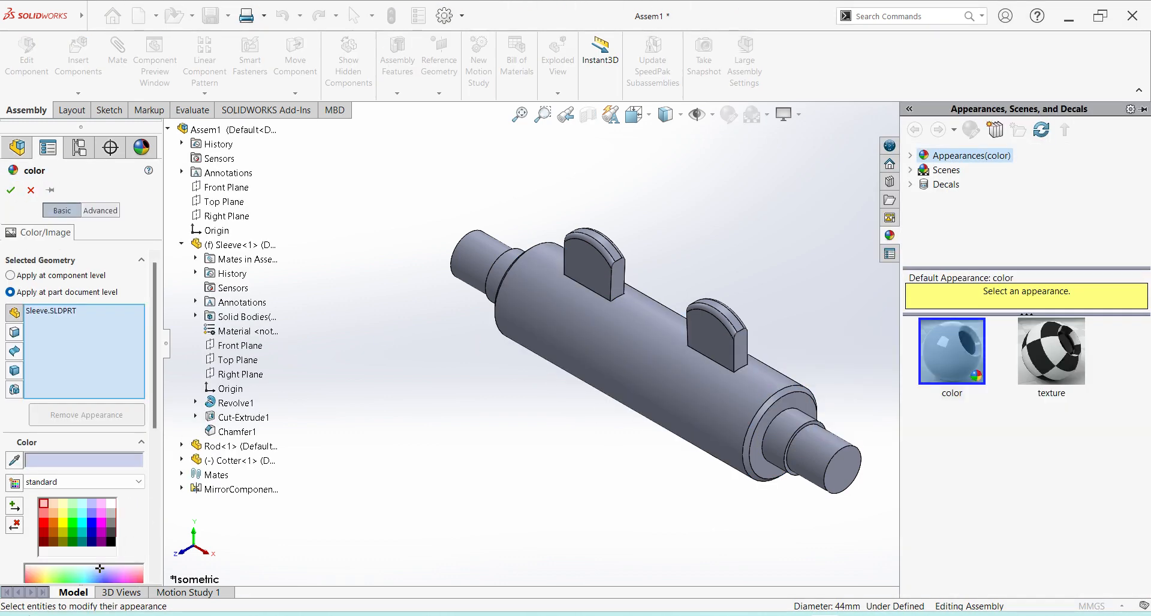
click(94, 514)
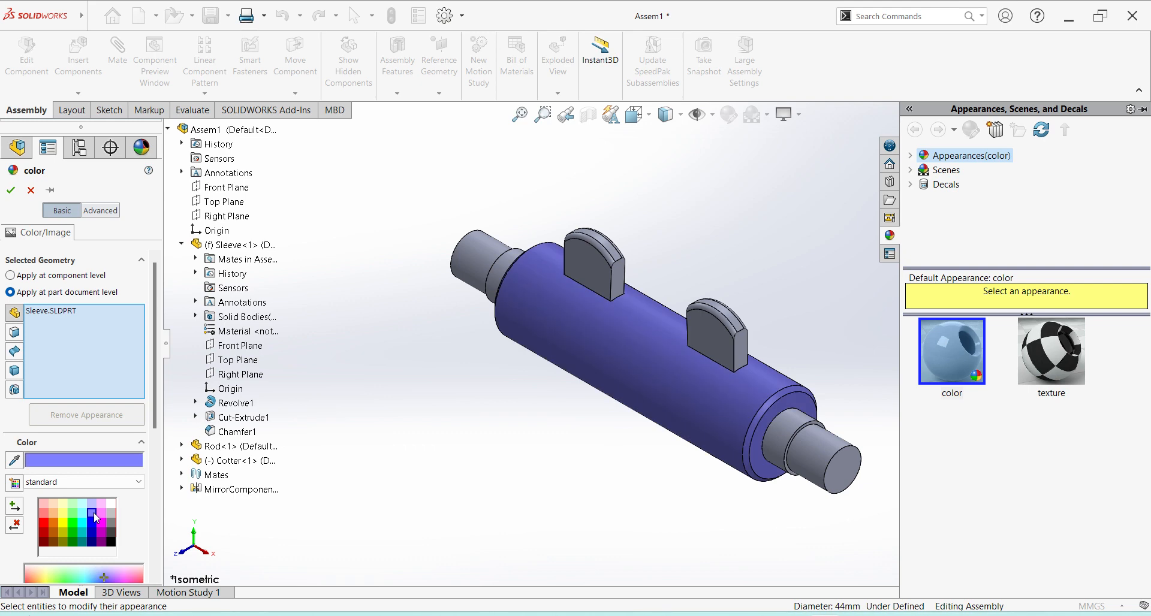
click(63, 517)
click(52, 517)
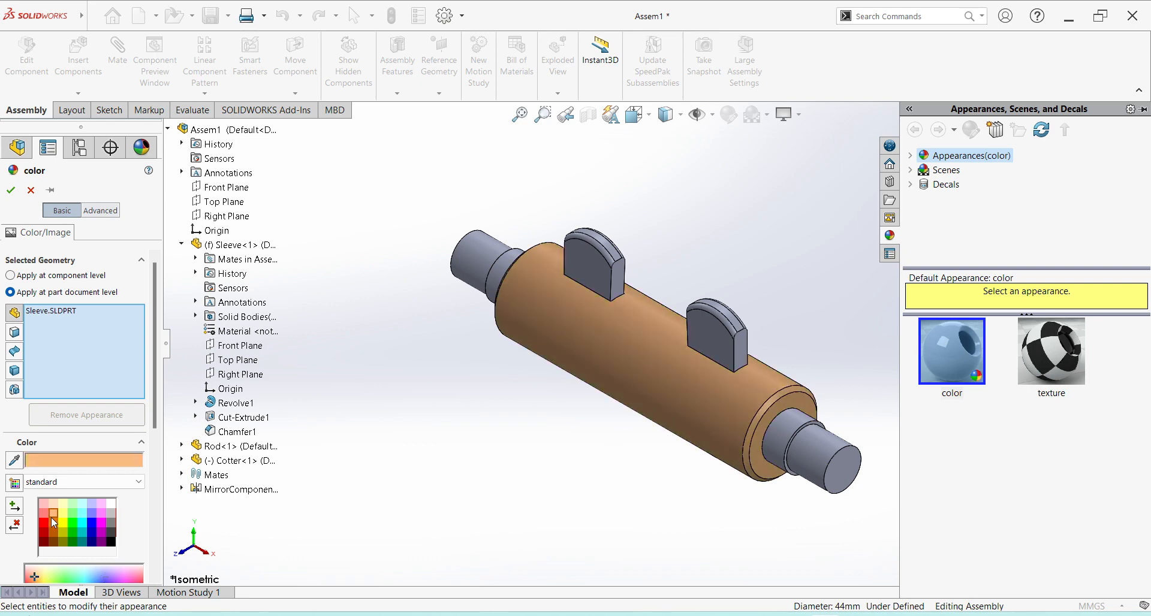
click(45, 516)
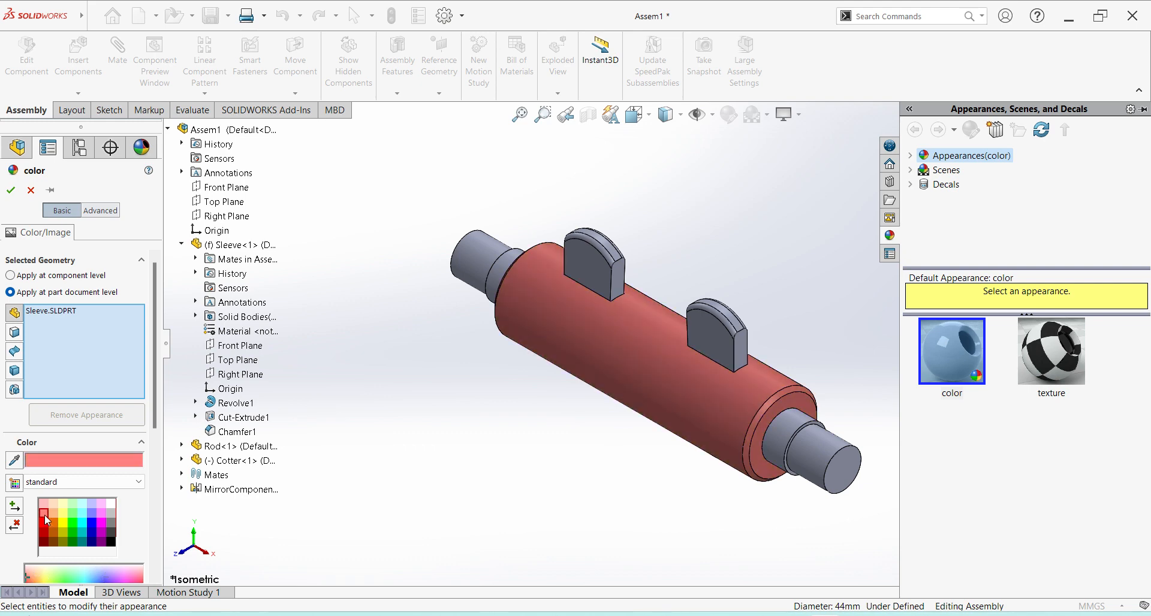
click(13, 191)
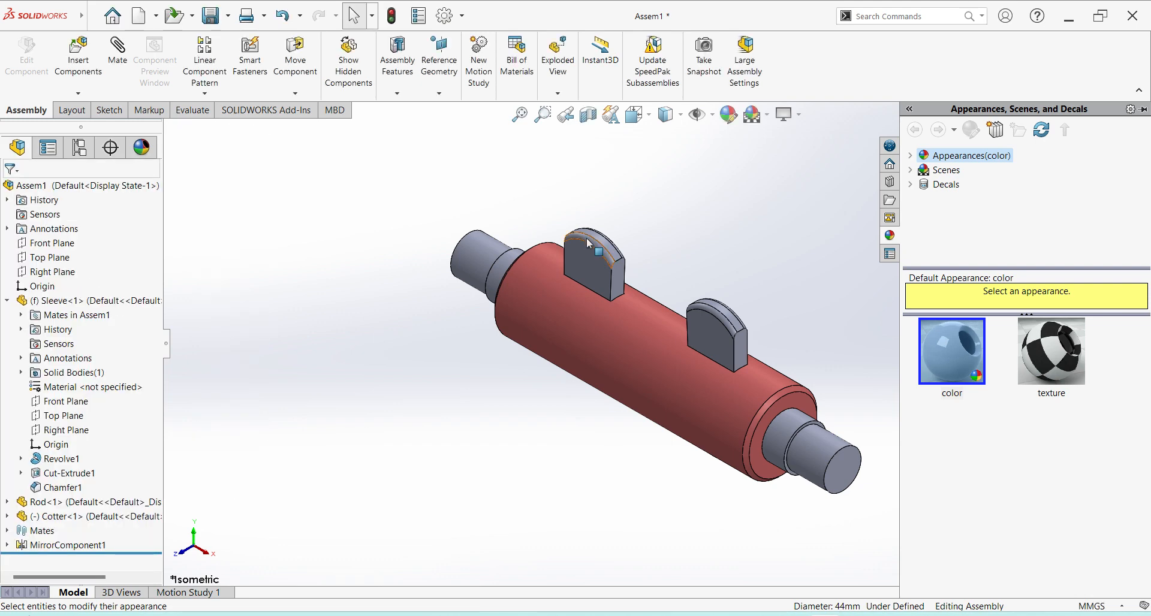
- Apply a pale cyan colour to the whole Rod part so both rods share it
click(487, 255)
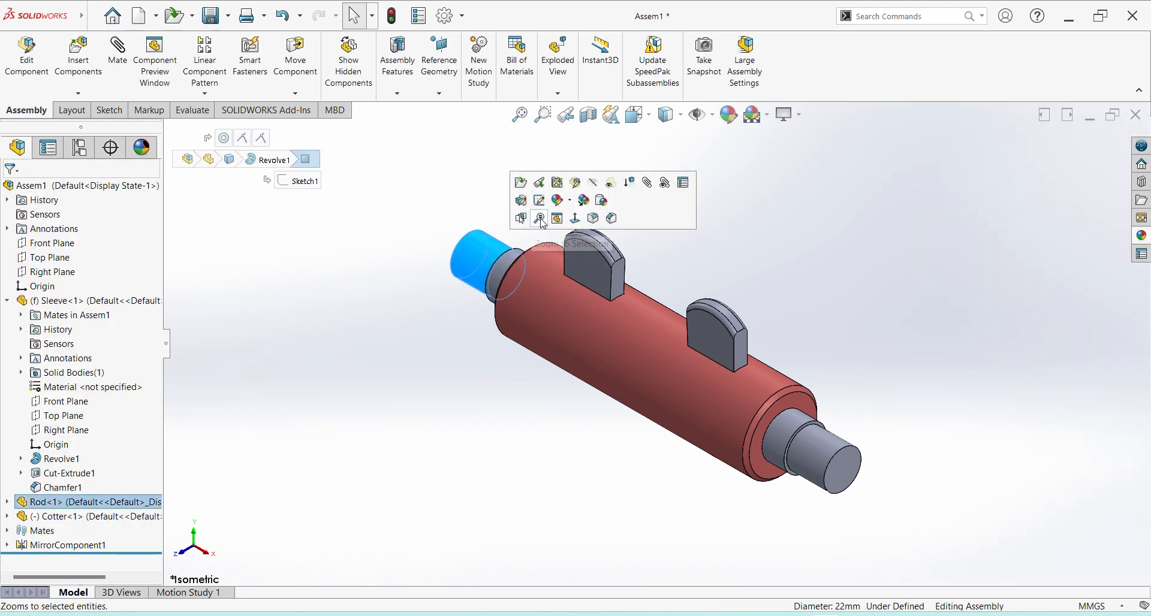
click(558, 200)
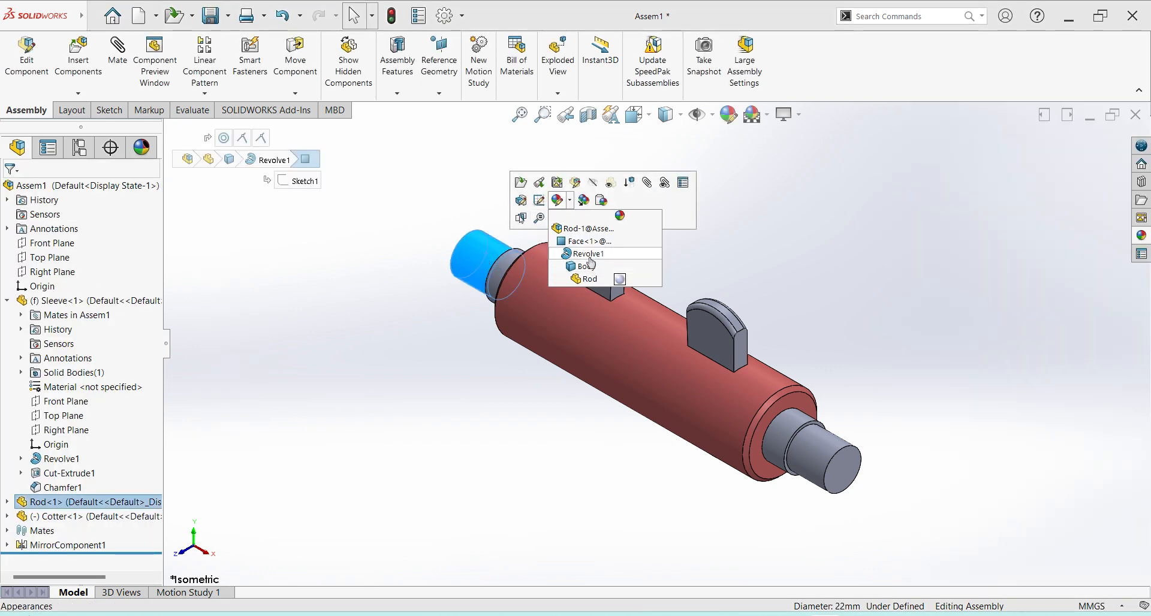
click(585, 279)
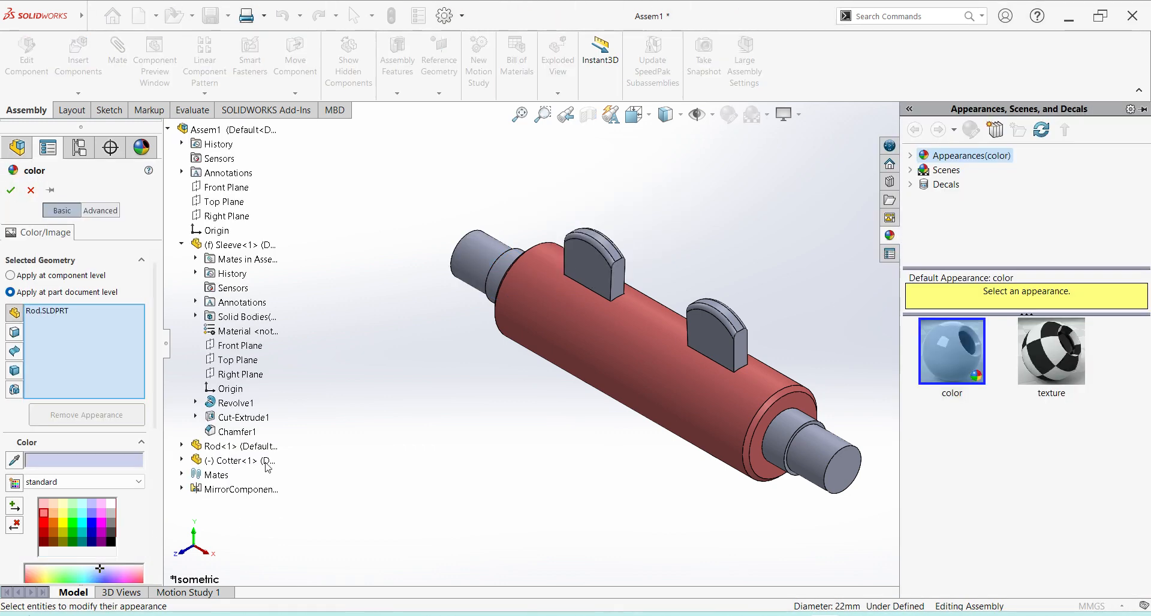
click(73, 514)
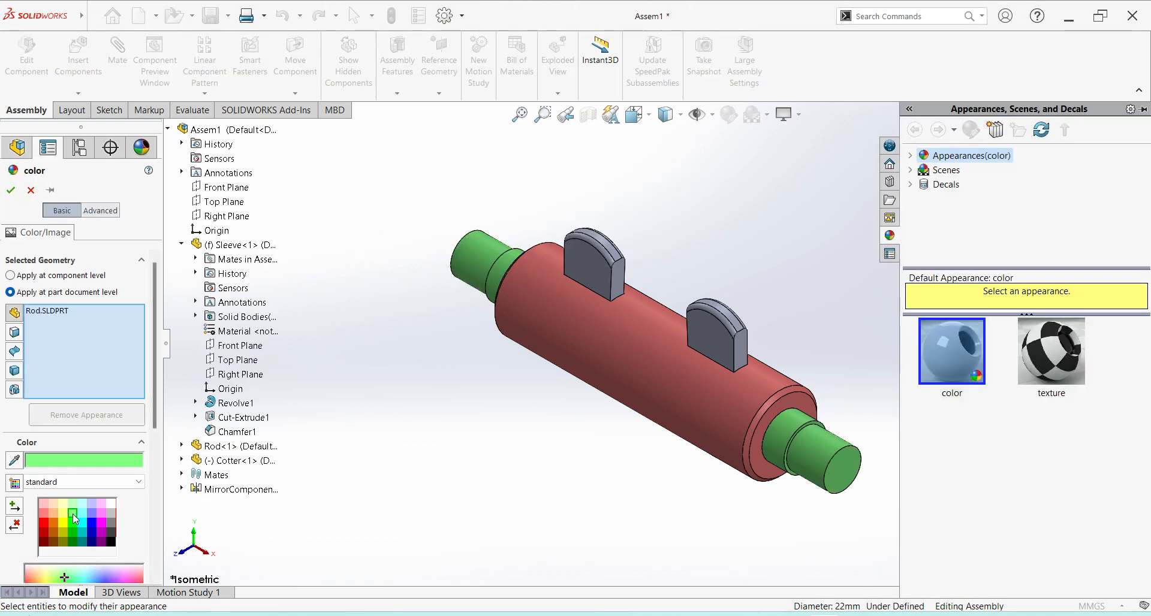
click(92, 514)
click(75, 516)
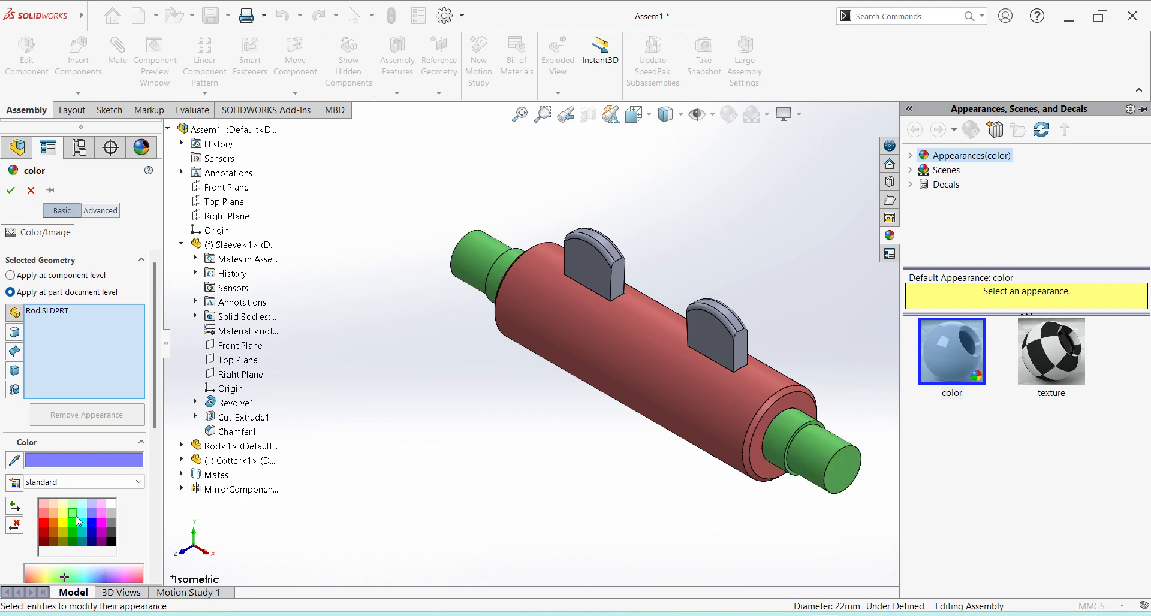
click(62, 513)
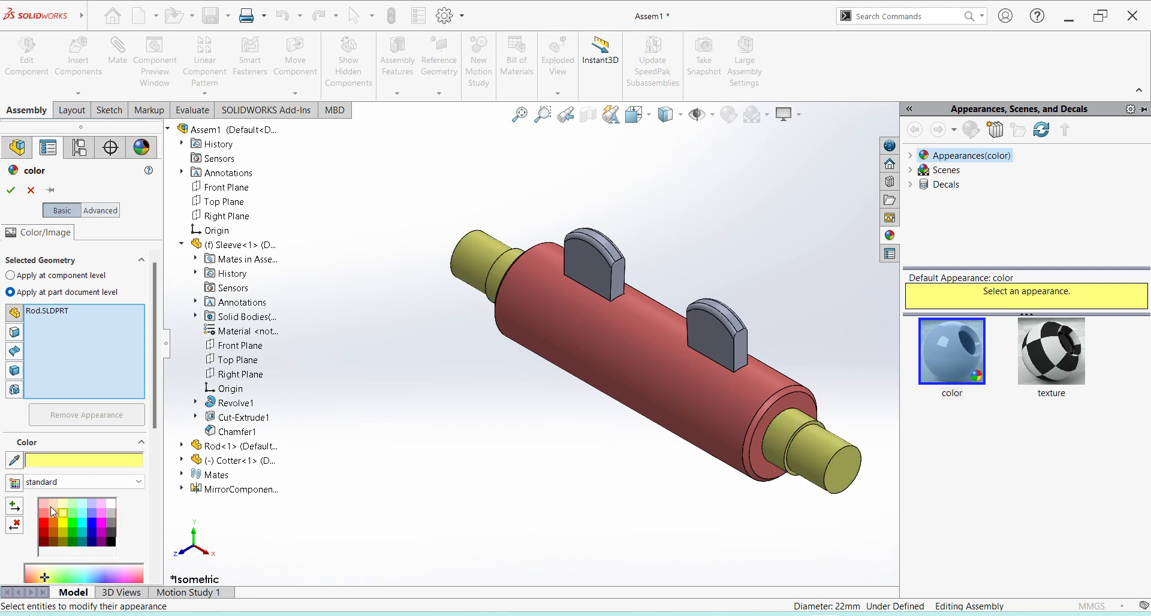
click(51, 505)
click(101, 512)
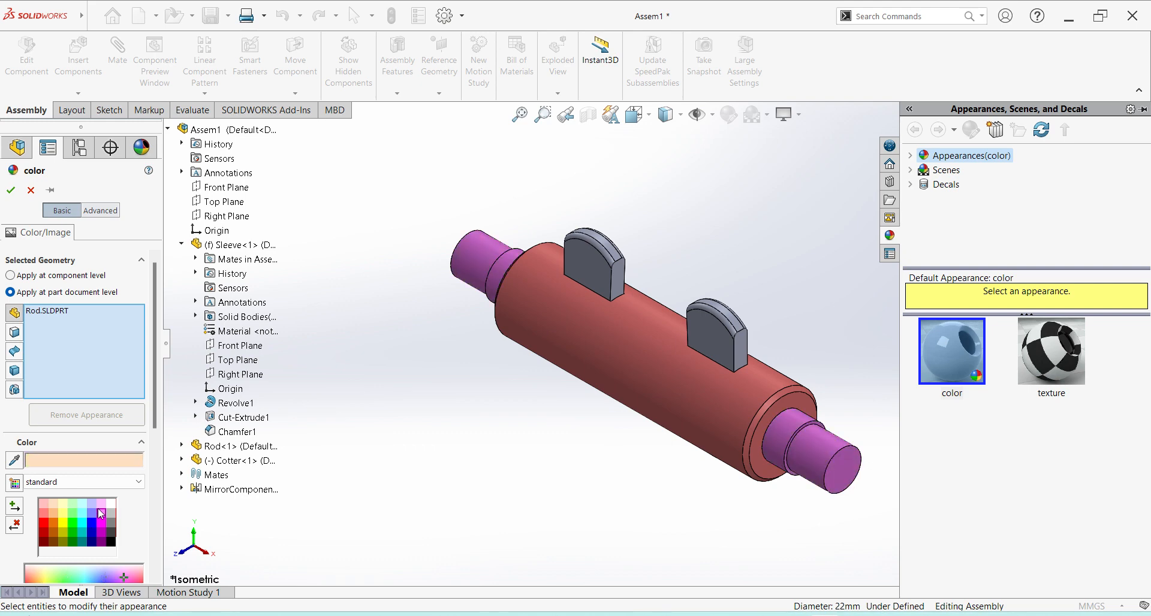
click(82, 505)
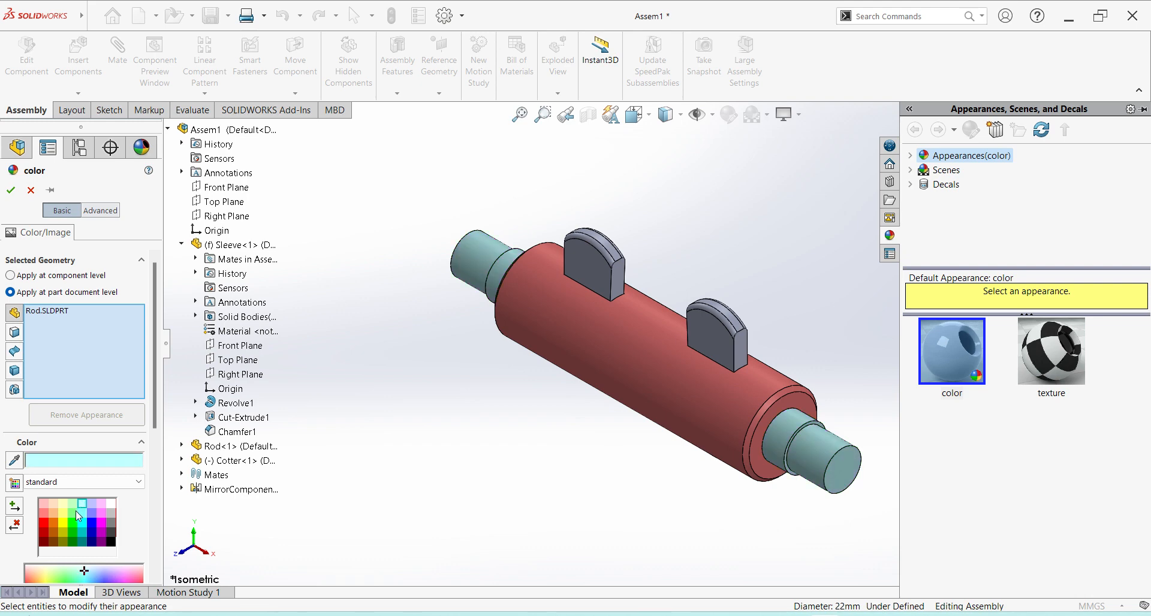
click(11, 190)
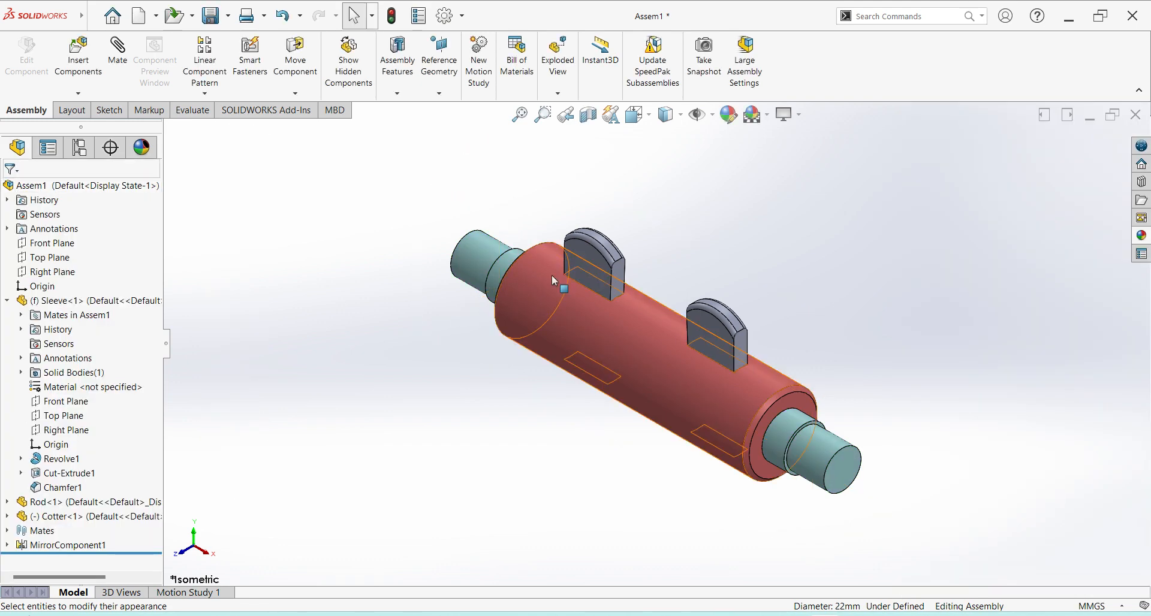
- Apply a light green colour to the whole Cotter part at part document level
click(612, 251)
right_click(612, 250)
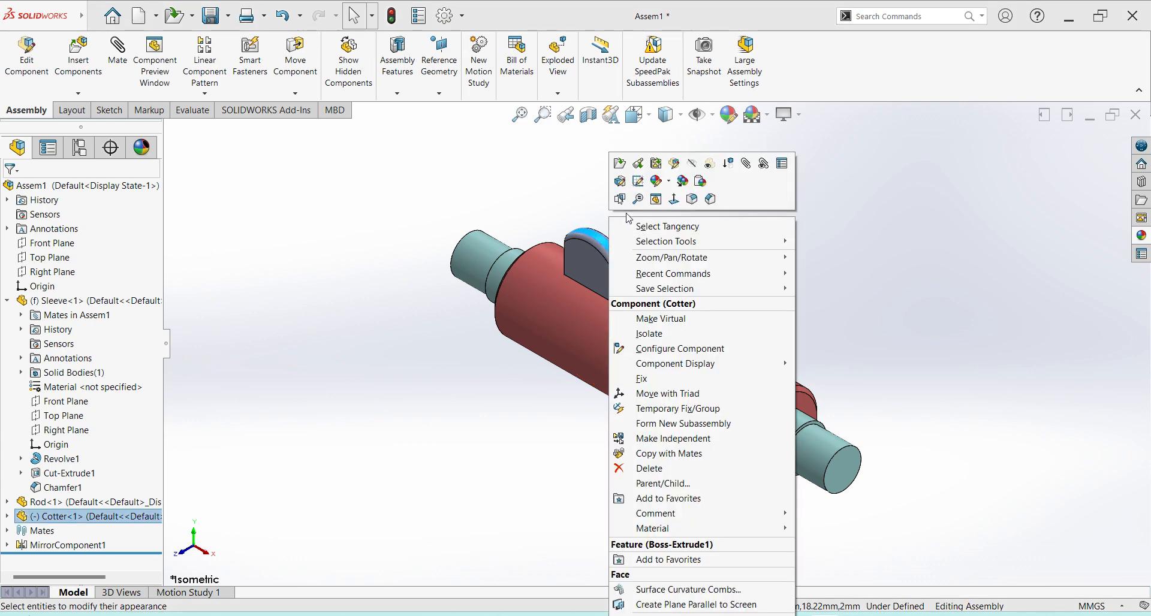
click(656, 183)
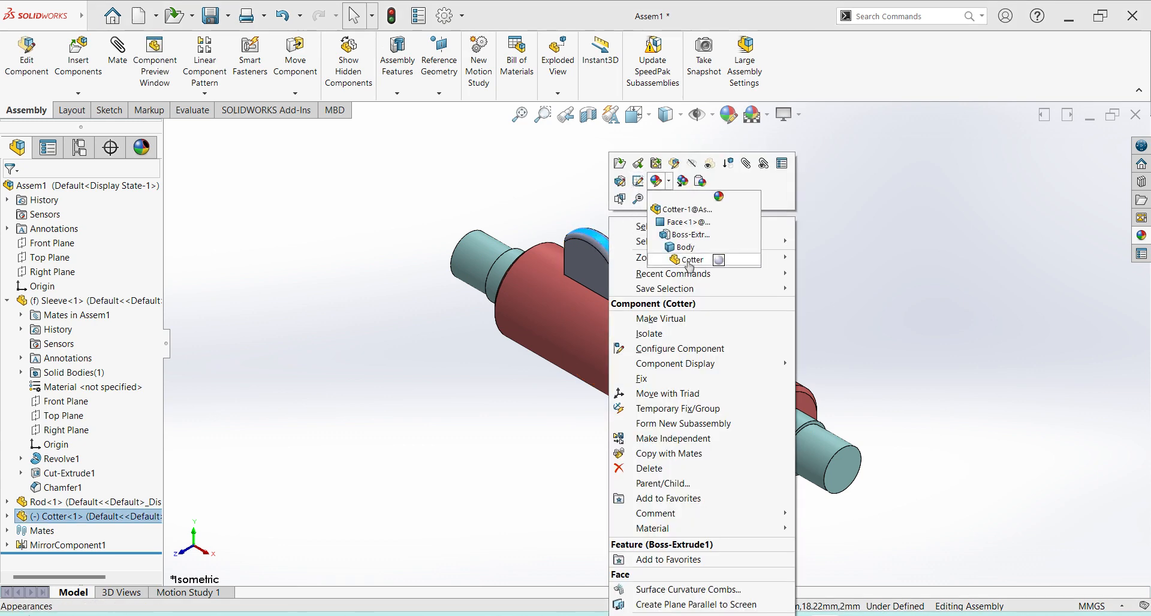
click(693, 259)
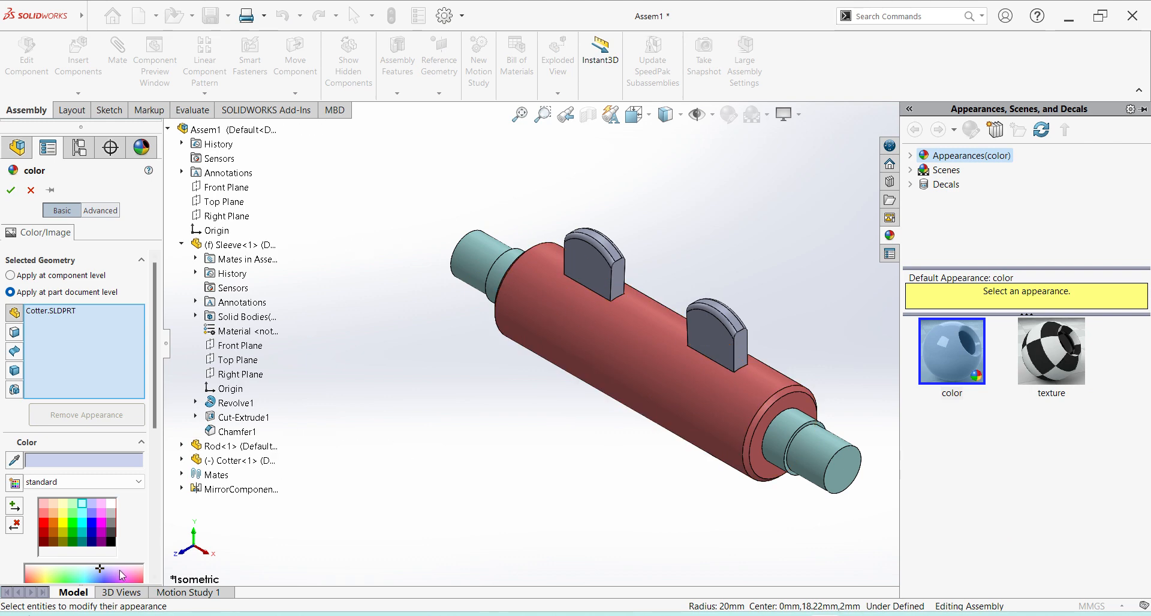
click(65, 513)
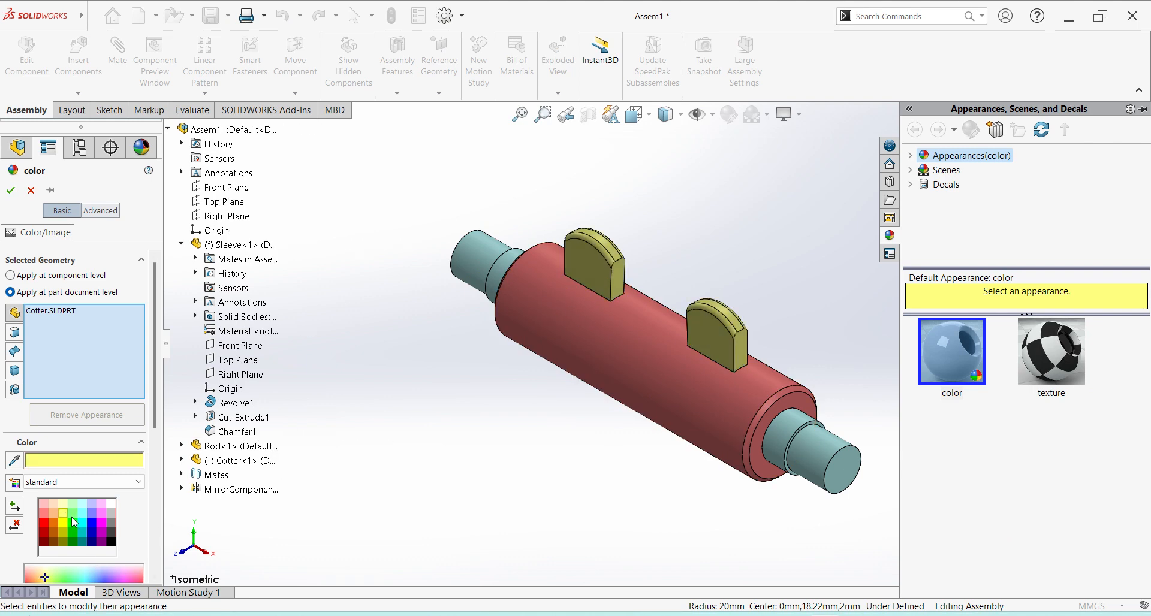
click(52, 523)
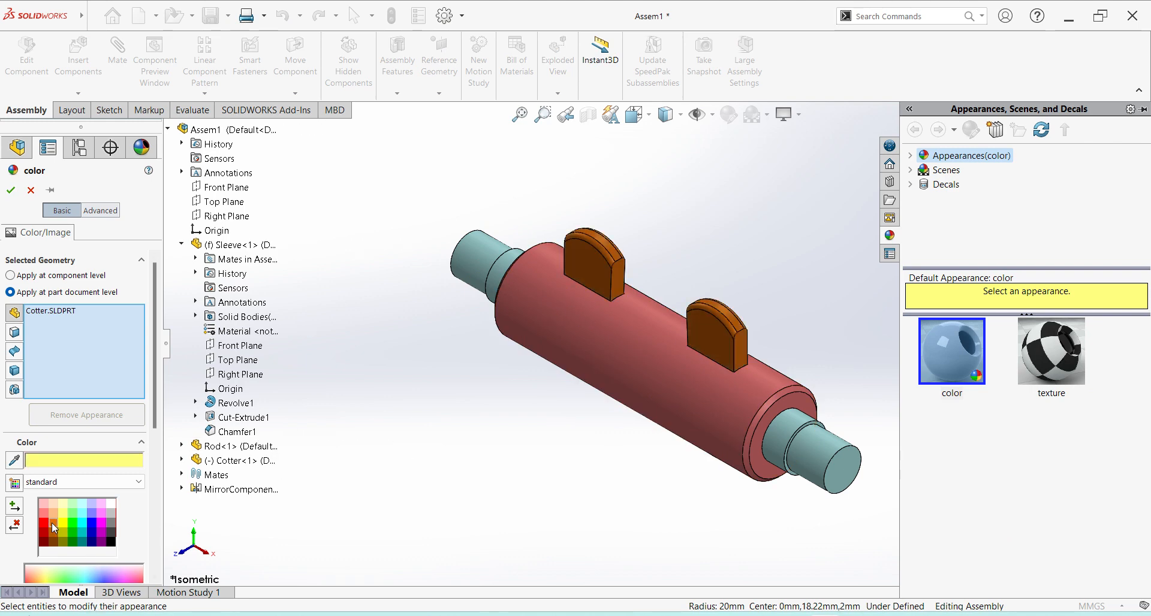
click(92, 519)
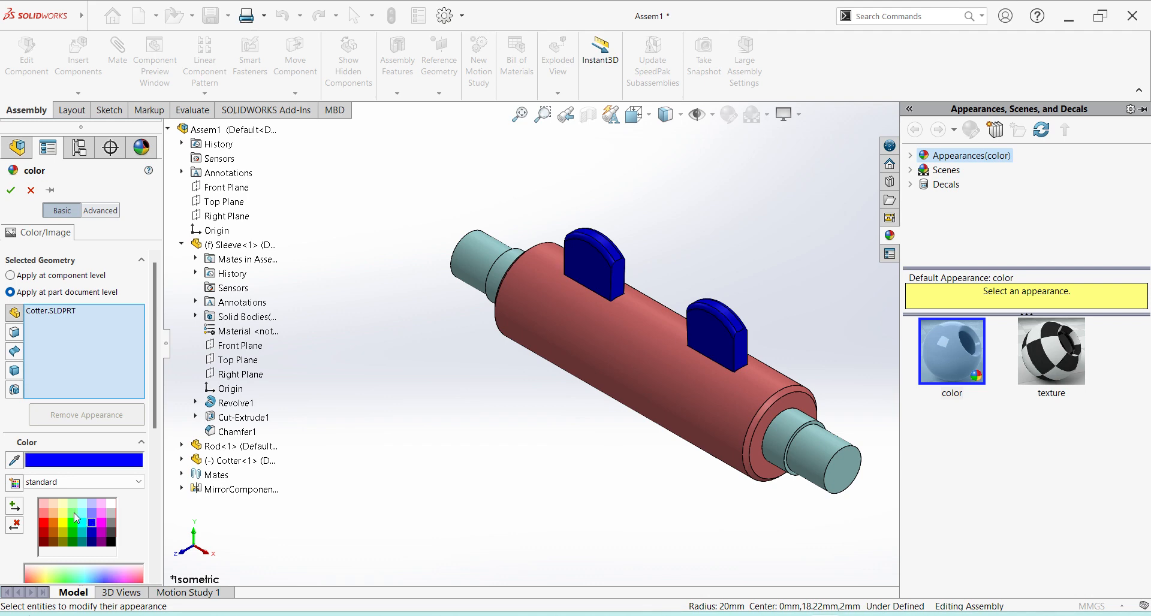
click(72, 517)
click(72, 529)
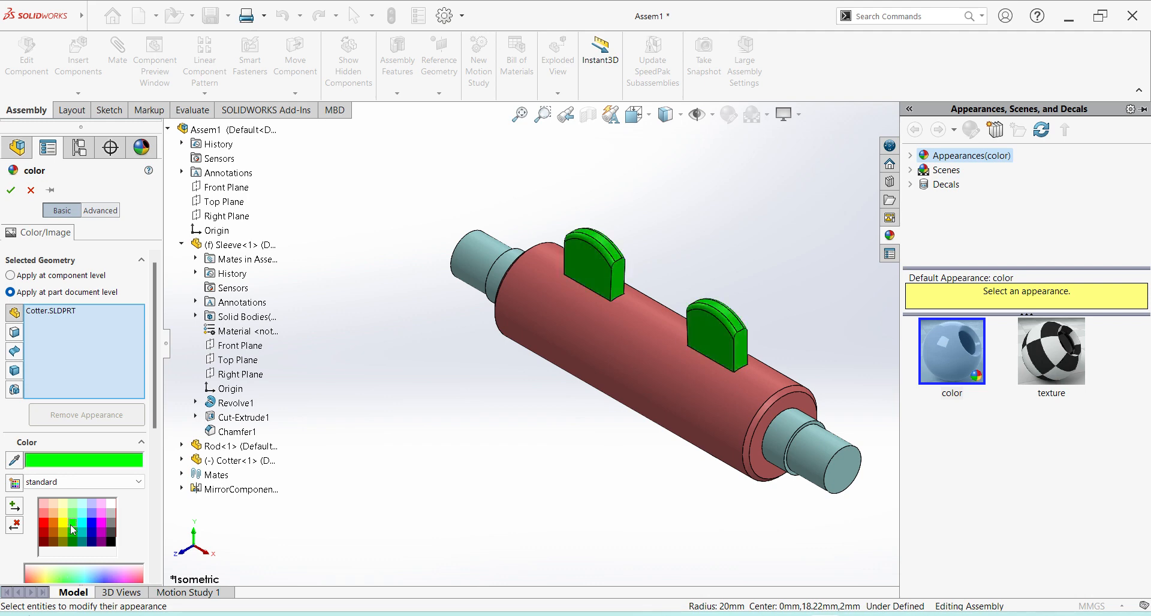
click(71, 514)
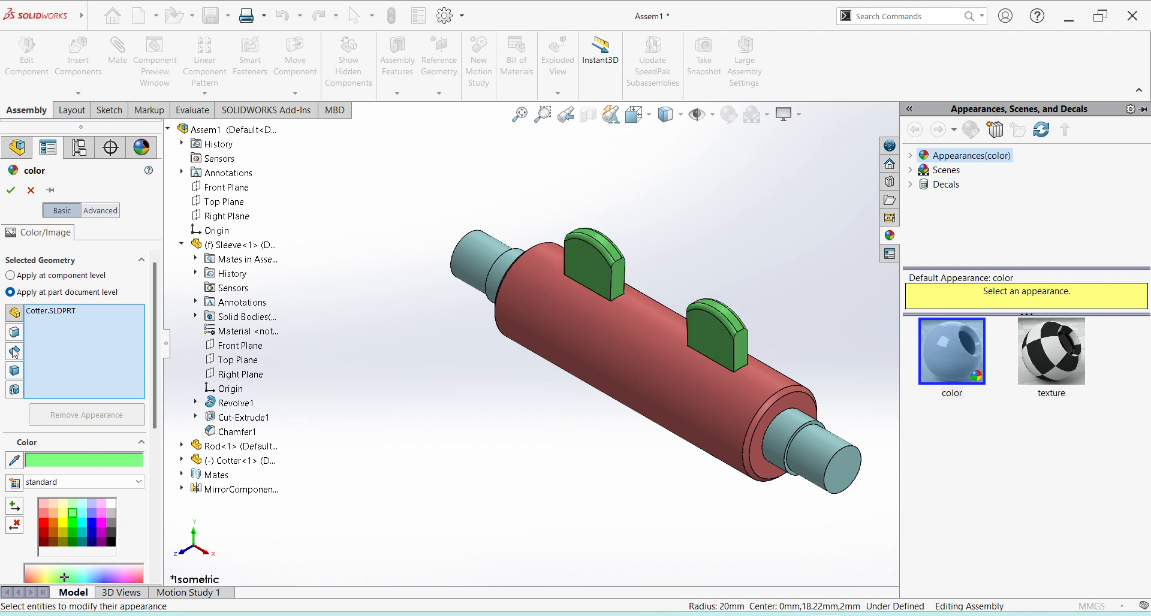
click(12, 190)
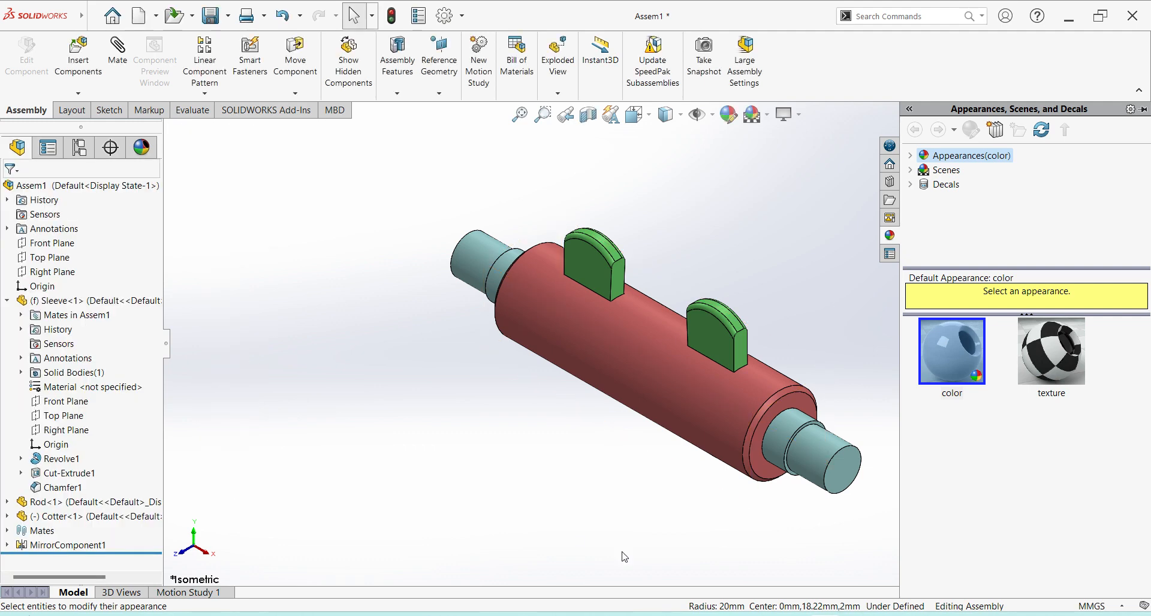
- Section the coloured assembly lengthwise from the Front Plane with a 132 mm offset to examine the joint's interior
click(623, 527)
scroll(770, 370, down, 3)
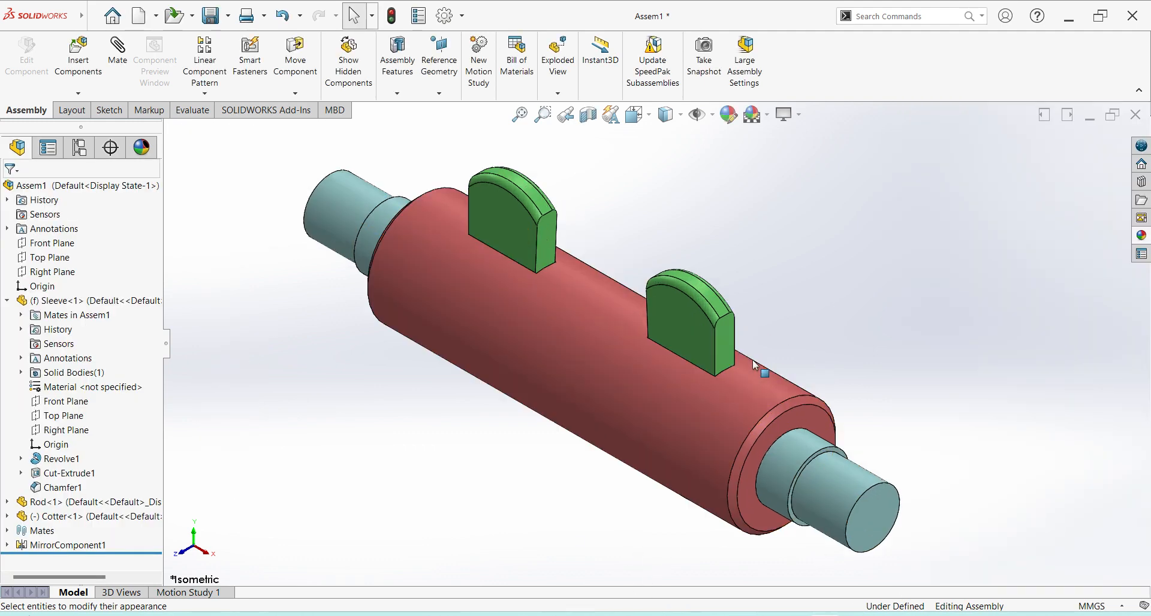
scroll(762, 374, up, 3)
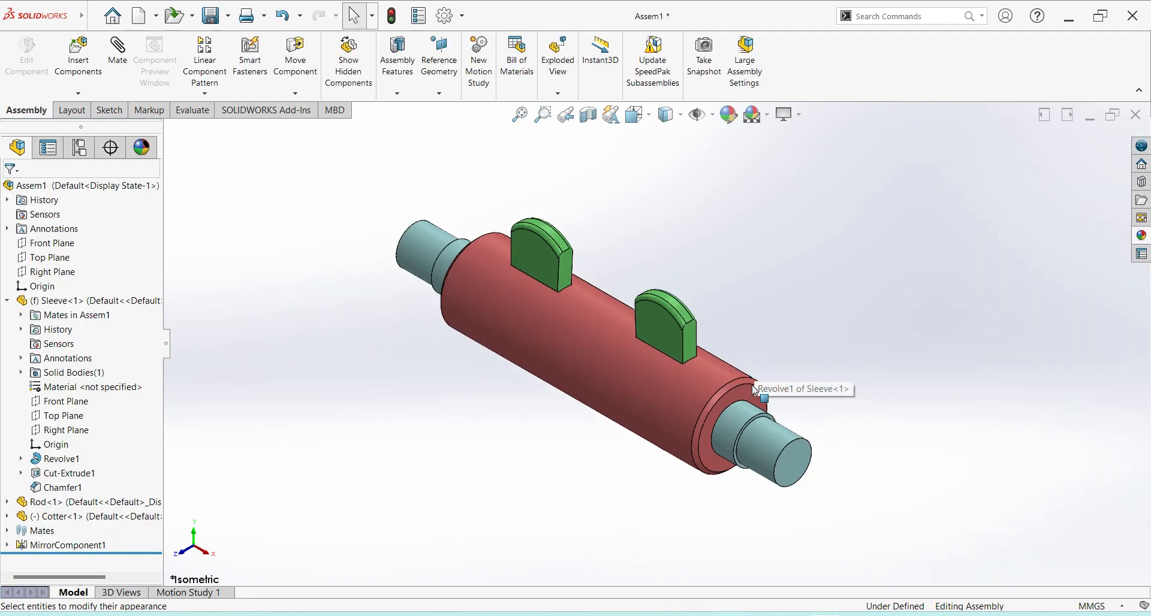
click(639, 120)
click(728, 168)
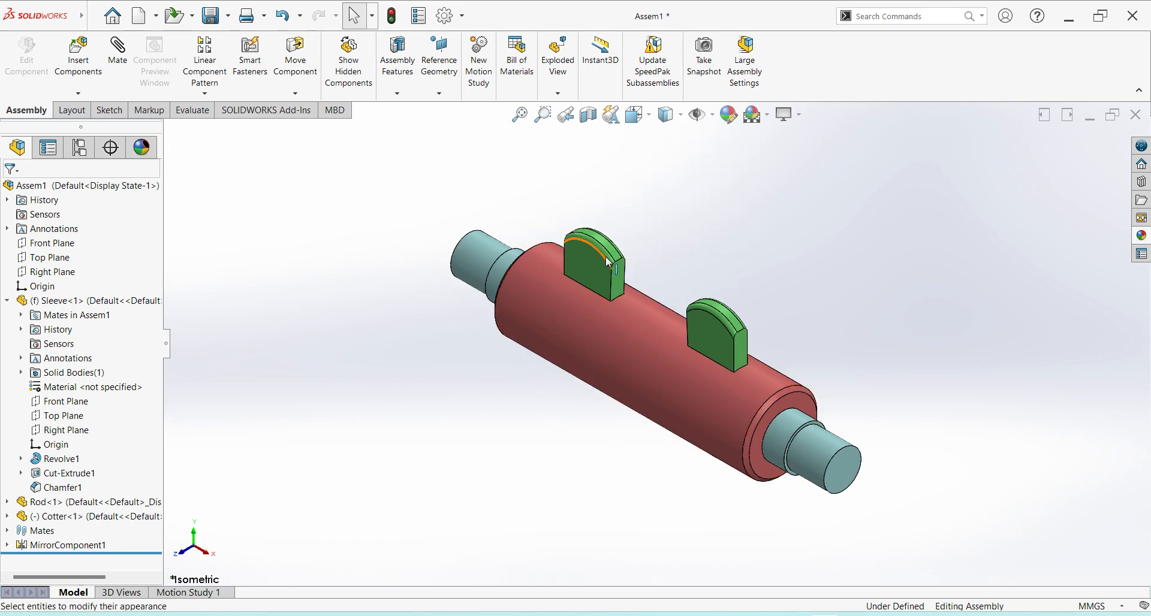
drag(609, 262, 614, 229)
click(588, 114)
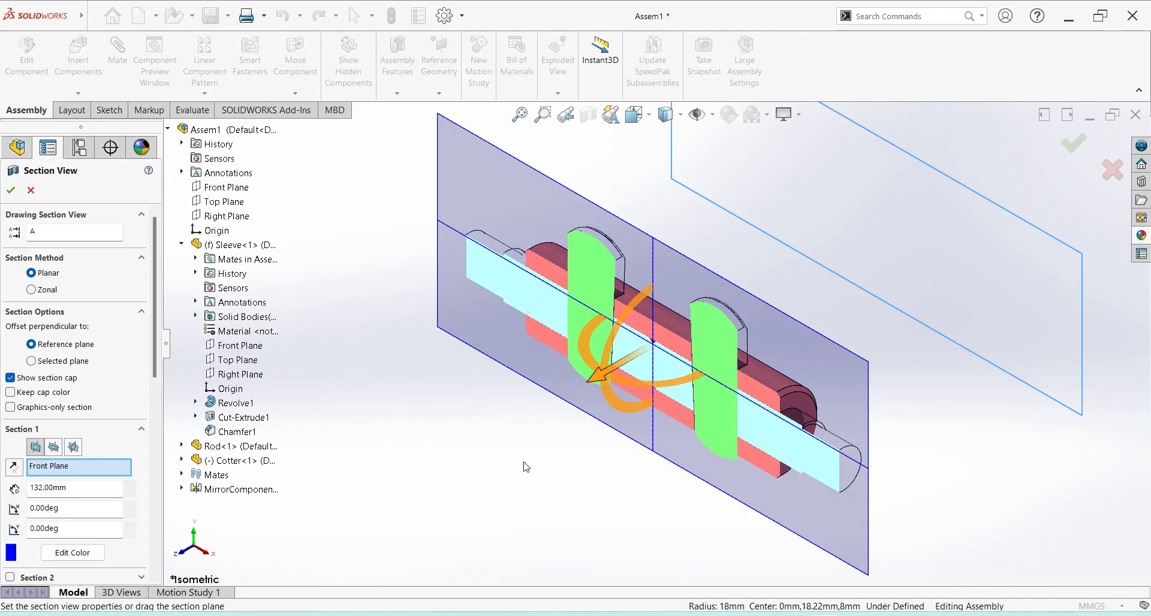
click(11, 192)
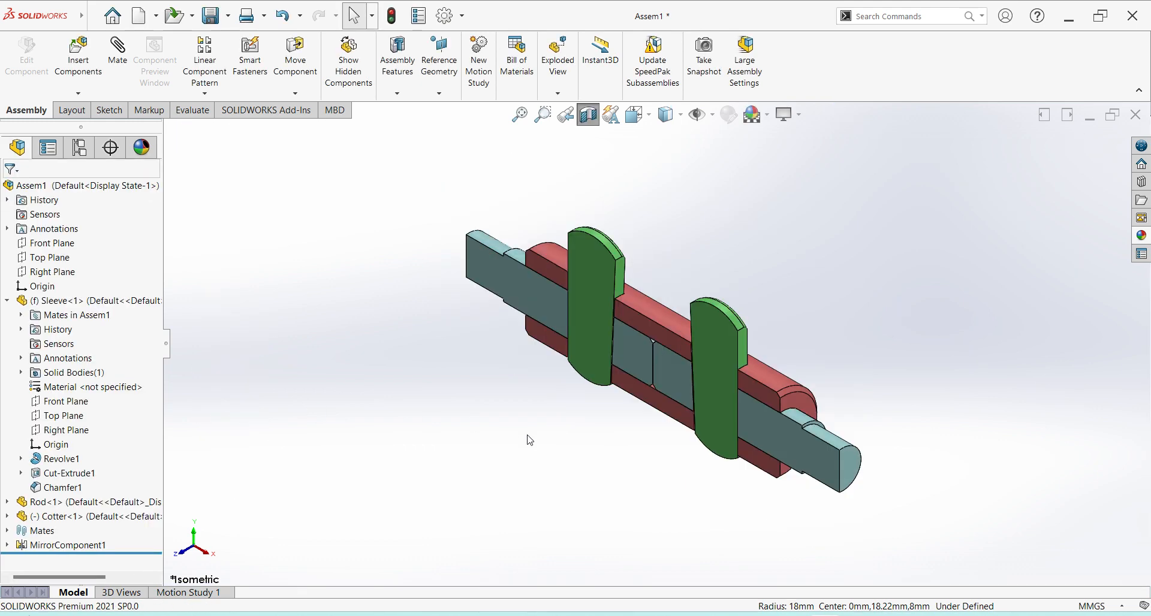
- Slide the cotter slightly upward in its slots and return to the unsectioned isometric view
middle_drag(556, 446, 586, 413)
mouse_move(615, 251)
mouse_down()
mouse_move(610, 231)
mouse_move(610, 257)
mouse_move(616, 247)
mouse_up()
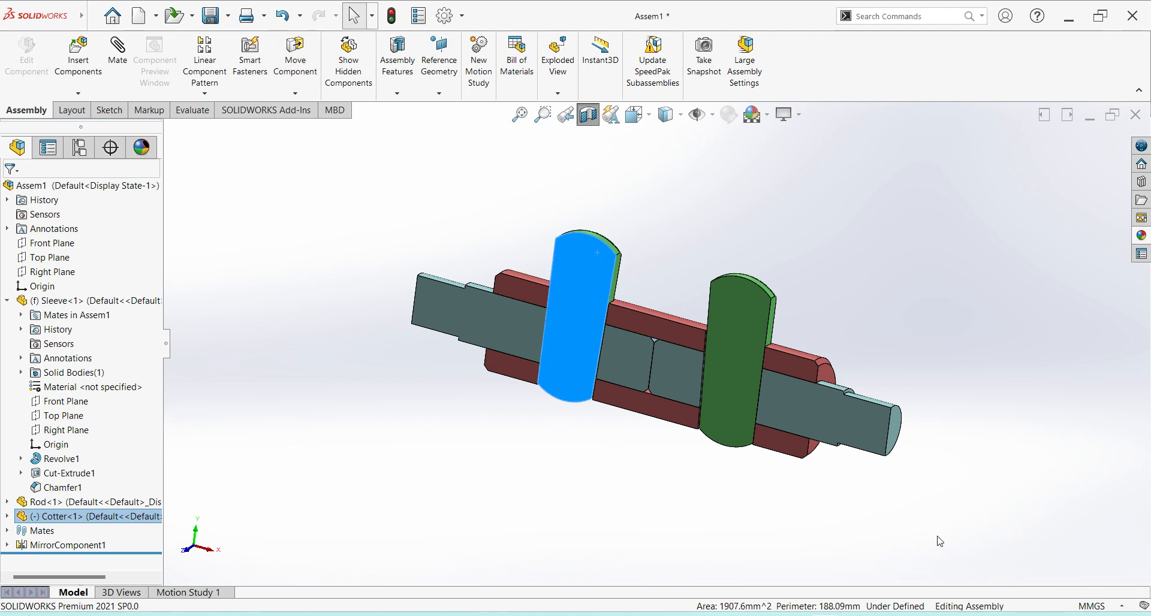
middle_drag(938, 539, 899, 565)
click(588, 114)
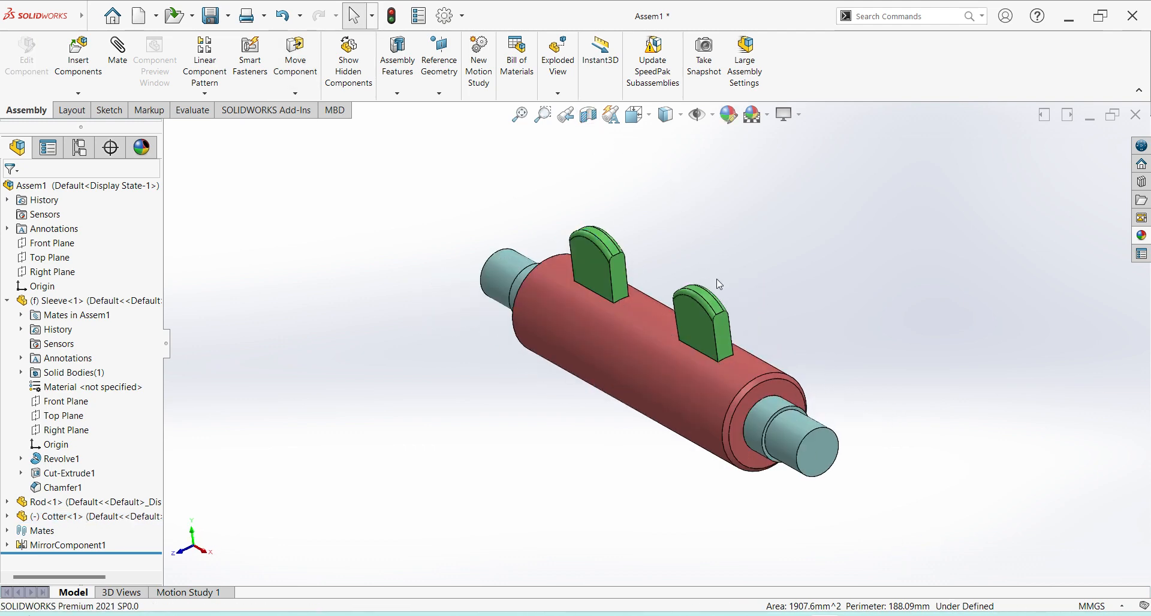
click(637, 114)
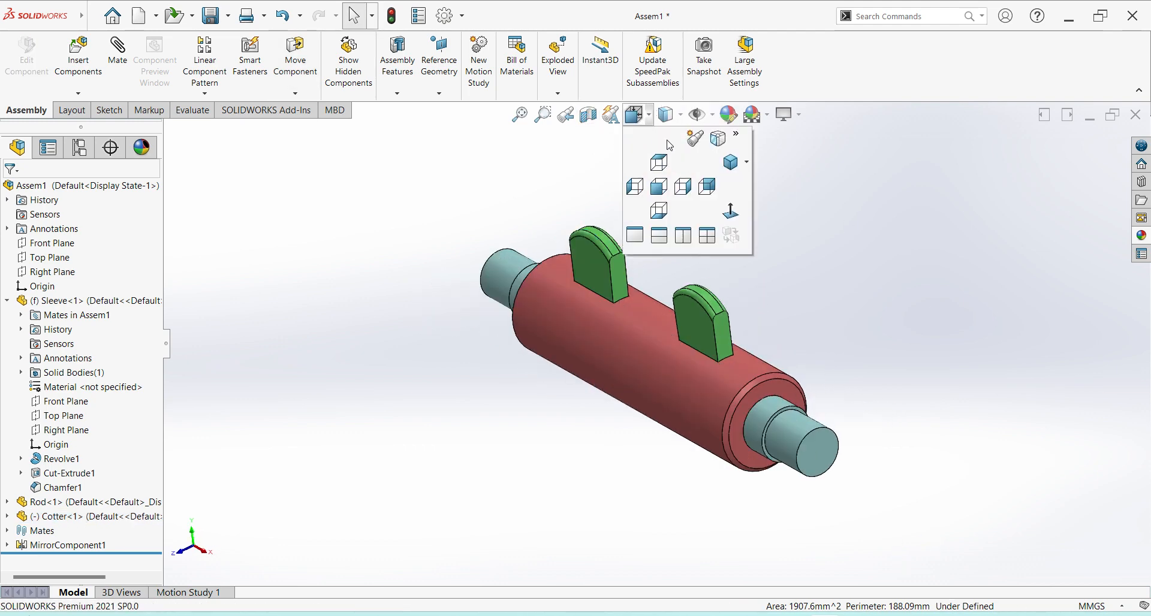
click(736, 168)
- Rebuild and save the assembly with all modified parts, naming it Double Cotter Joint Assembly in the Double Cotter Joint folder
key(ctrl+s)
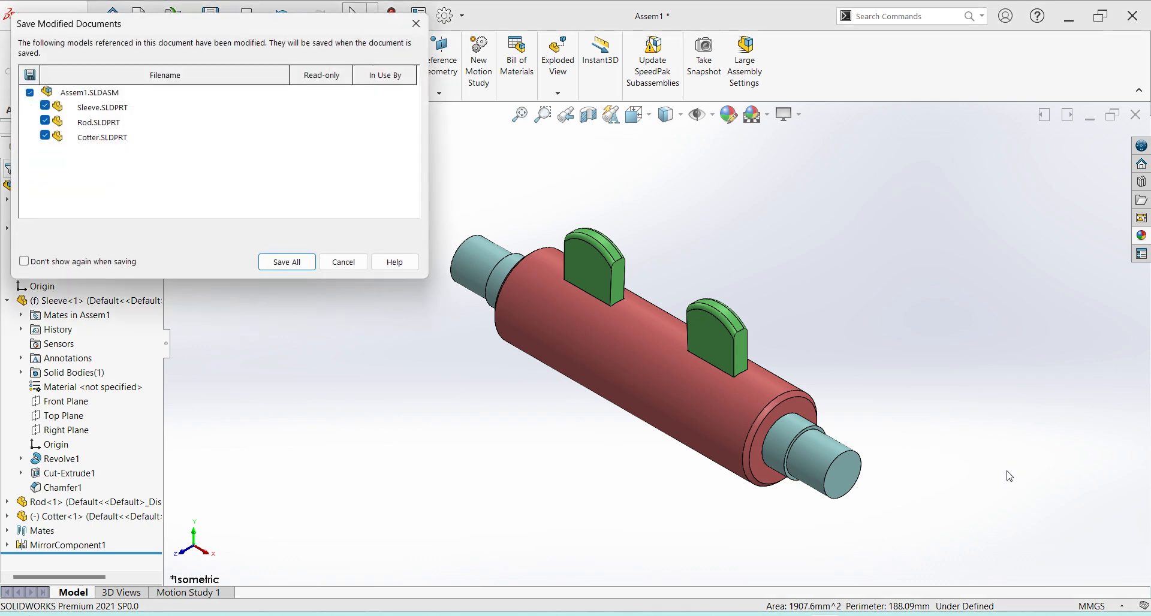
click(287, 263)
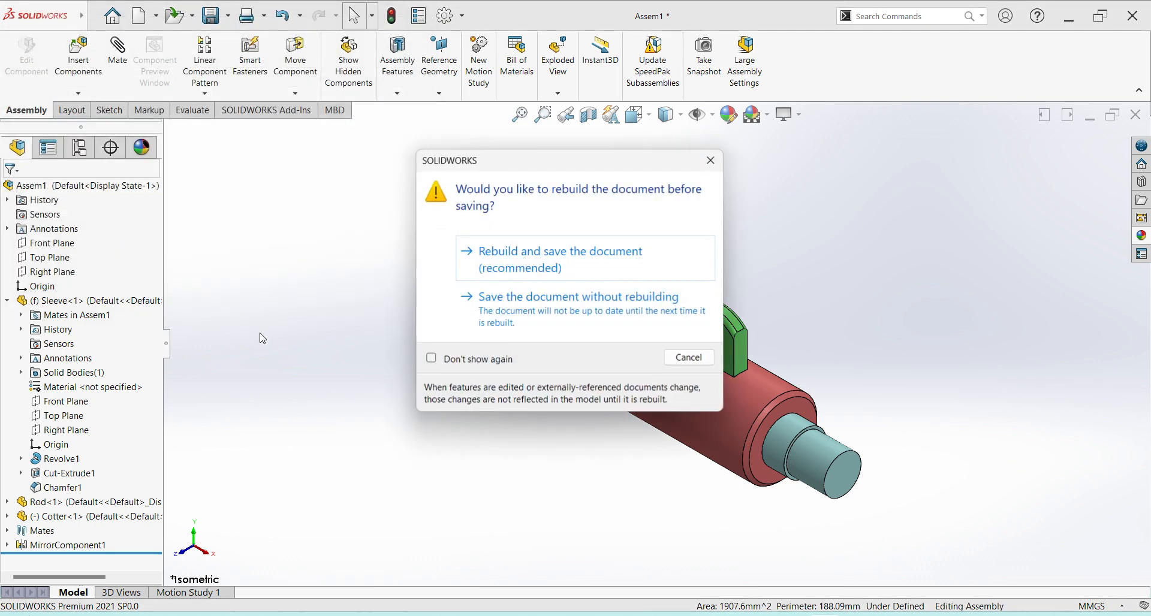
click(576, 264)
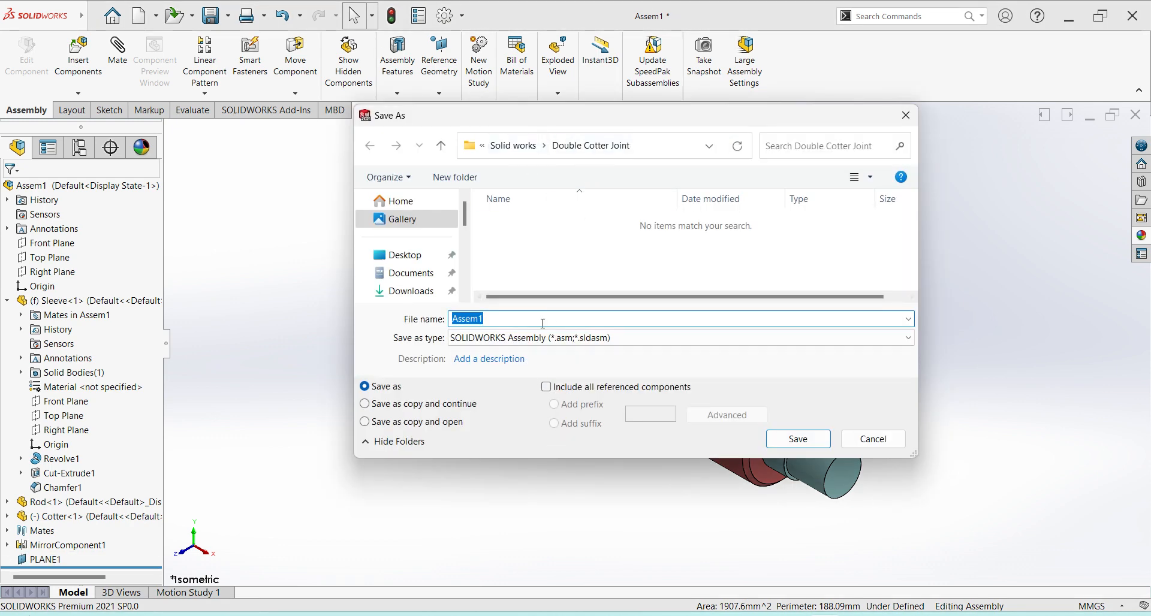
key(Caps_Lock)
text(D)
key(Caps_Lock)
text(ouble Cotter Joint)
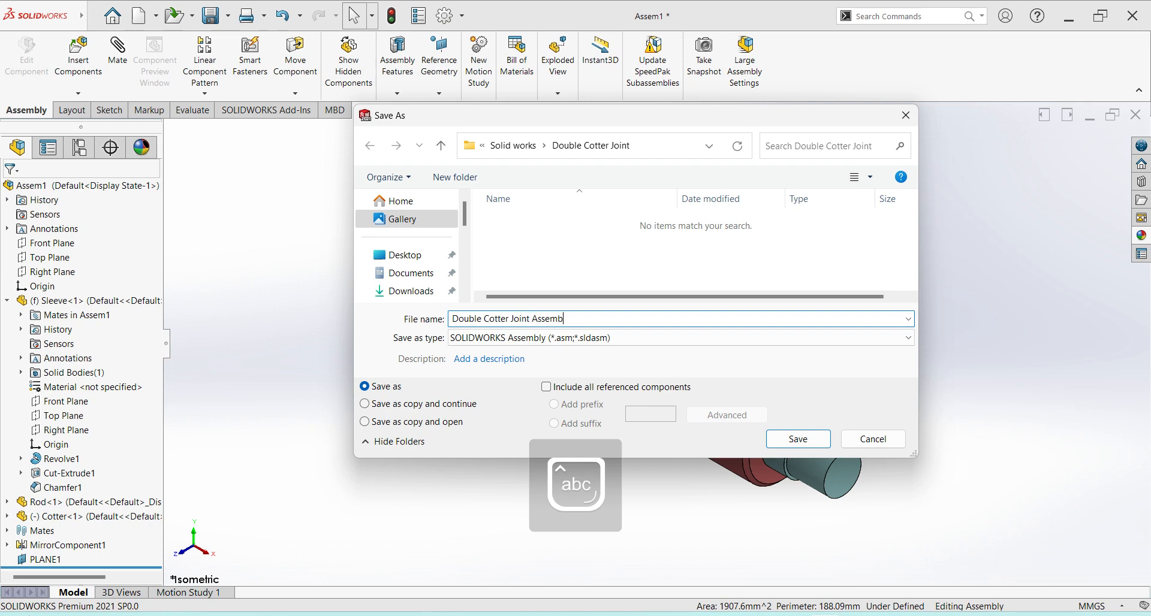
text(y)
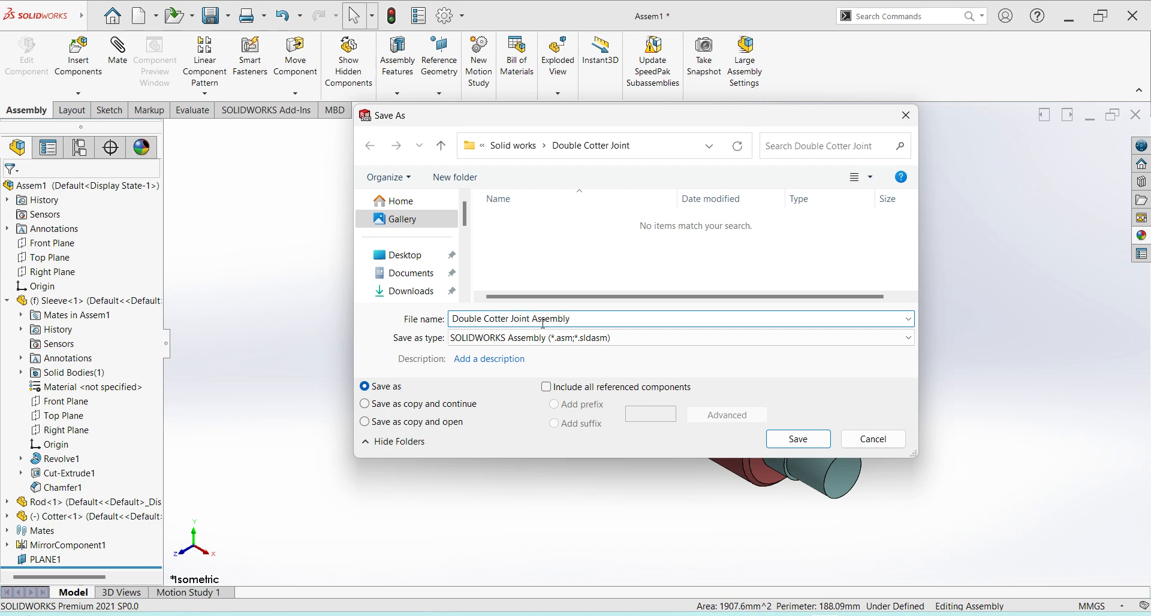
click(792, 444)
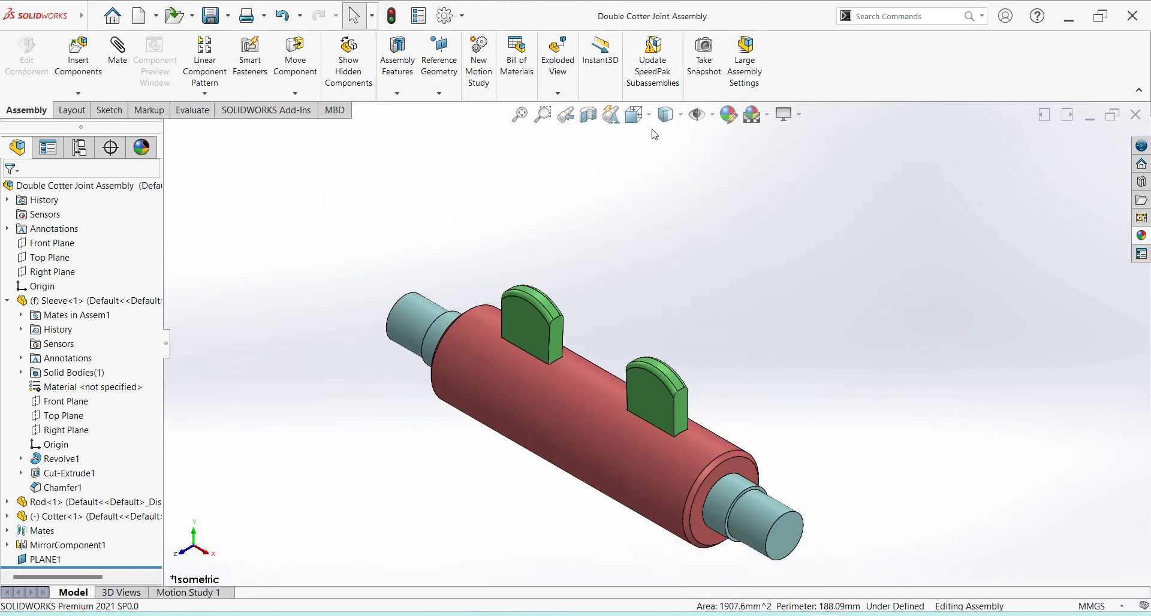
scroll(679, 458, down, 3)
scroll(679, 458, up, 3)
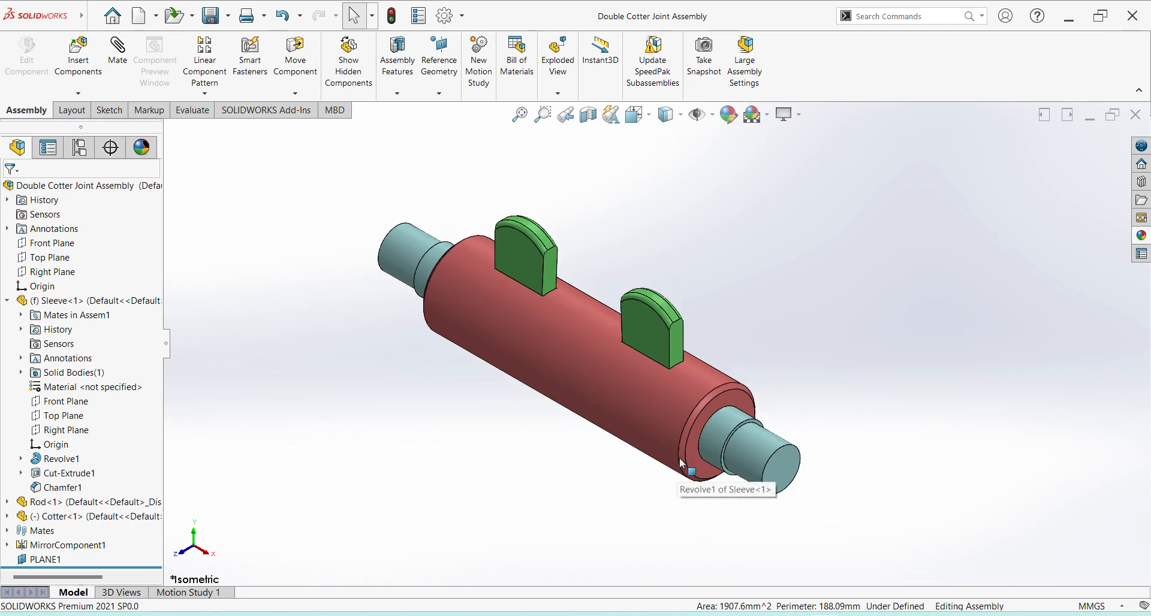